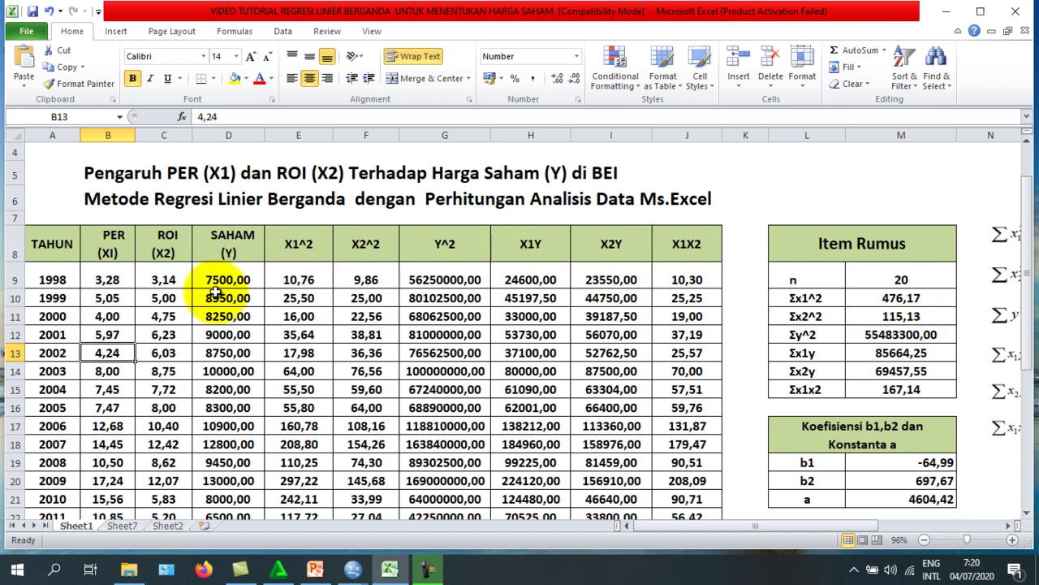
Examine the 1998–2017 data table from its headings down to the JUMLAH row.
scroll(48, 272, down, 1)
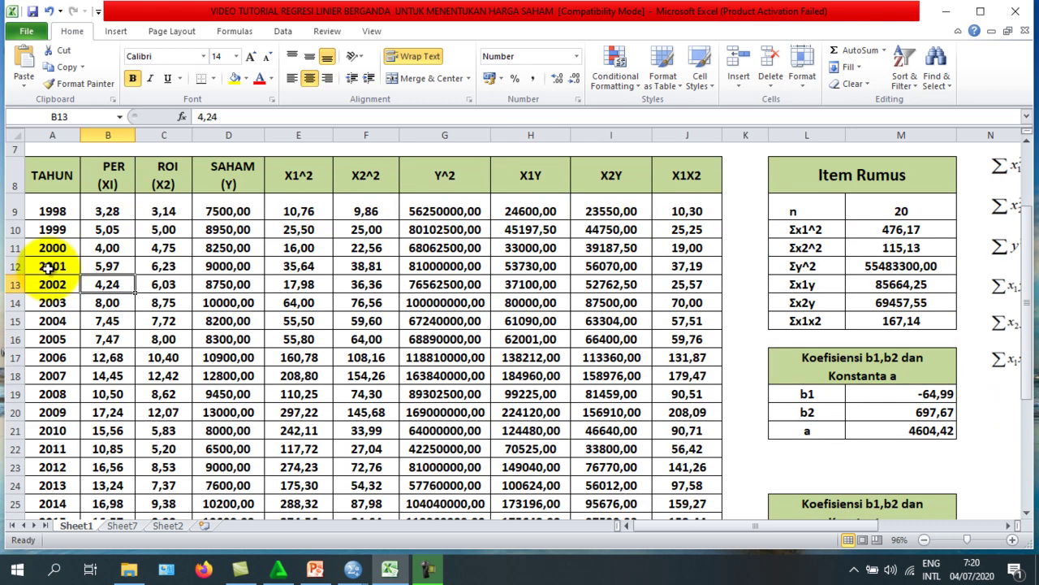
scroll(47, 268, up, 1)
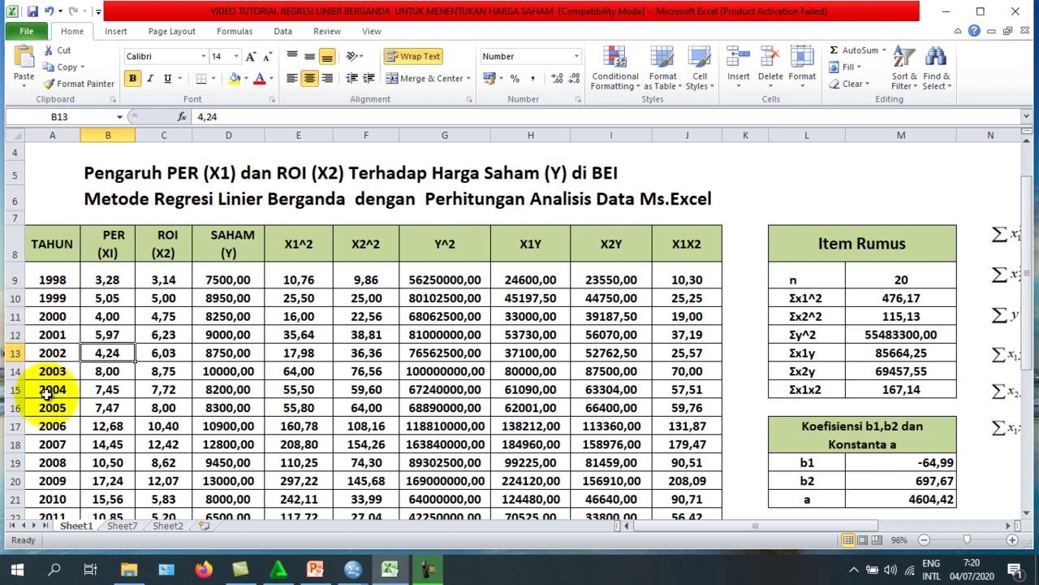
scroll(49, 406, down, 2)
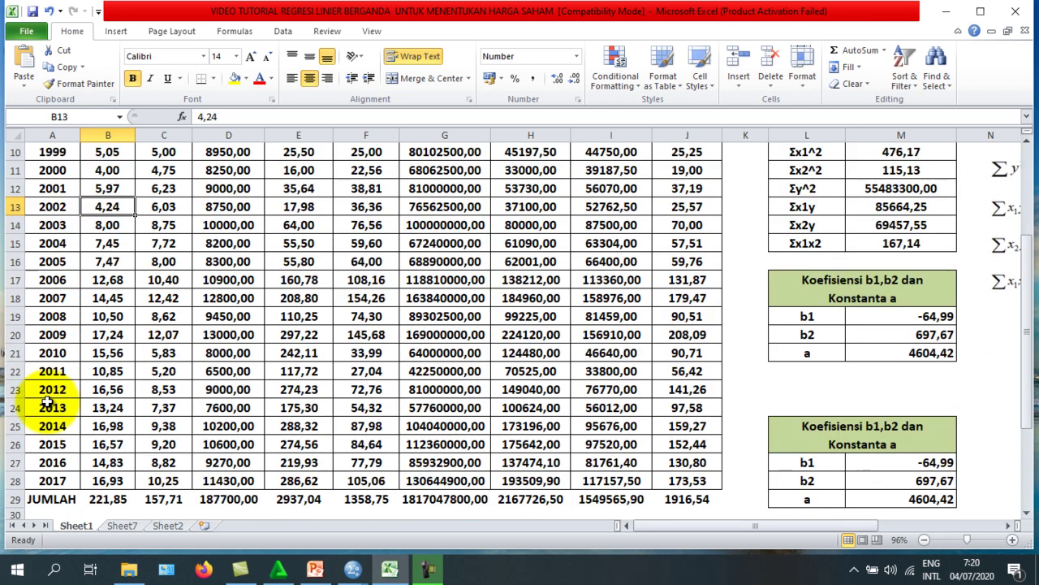
scroll(49, 402, up, 3)
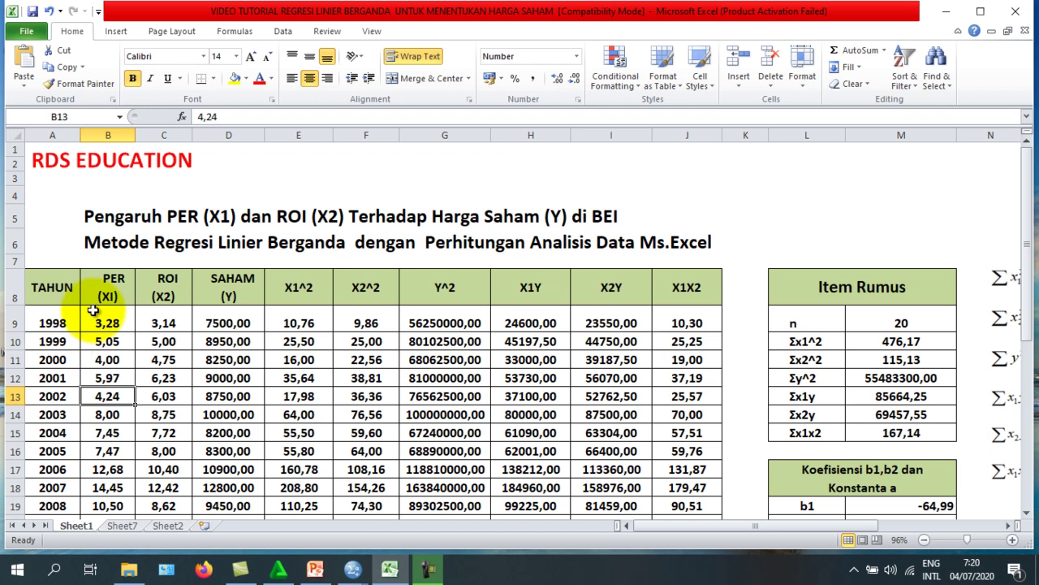
scroll(59, 317, down, 4)
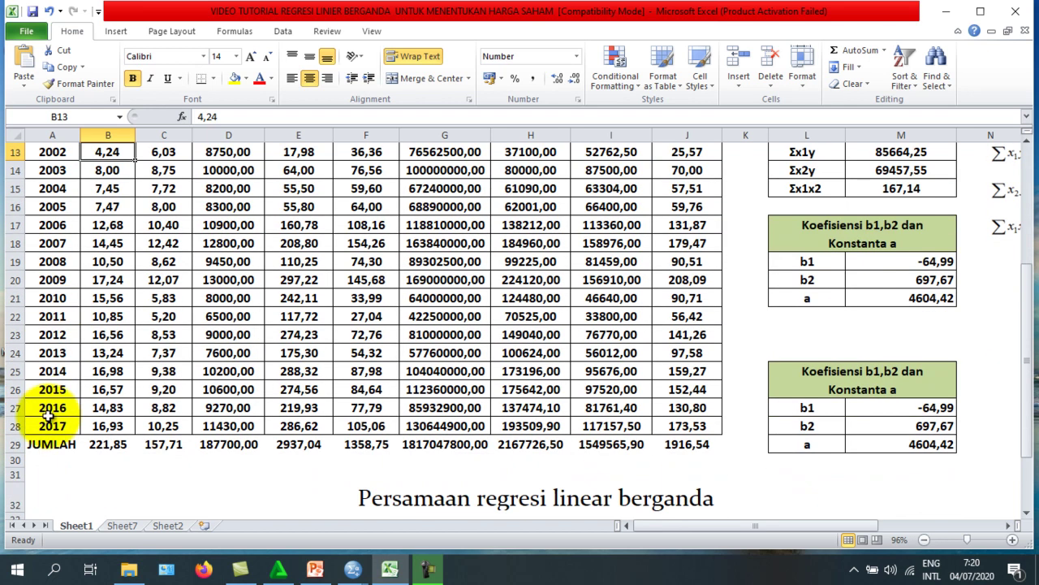
scroll(49, 413, up, 3)
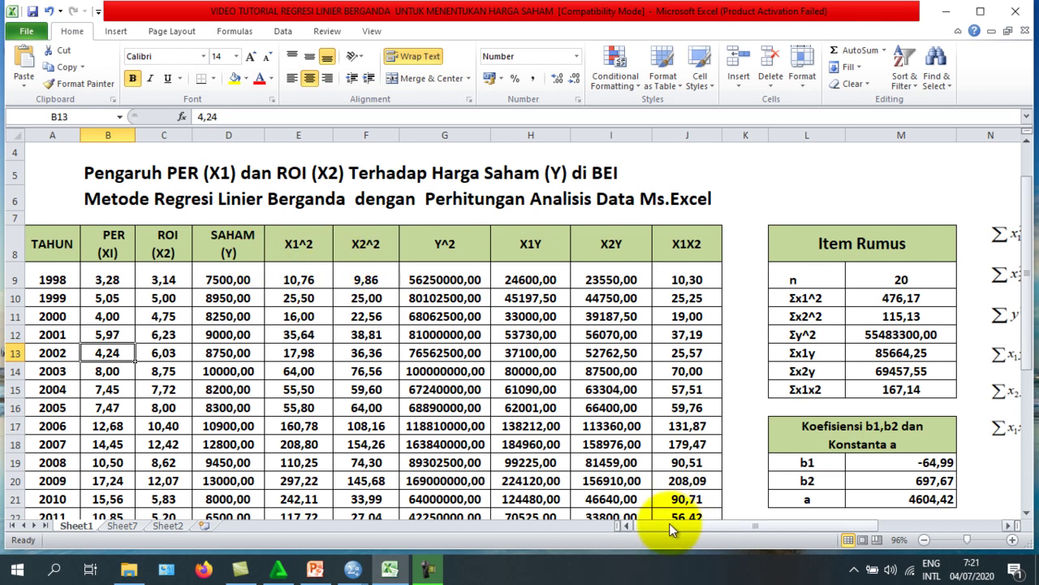
Clear the calculated values in E9:J28, from the X1^2 column through the X1X2 column.
mouse_move(670, 527)
mouse_down()
mouse_move(716, 523)
mouse_move(665, 524)
mouse_up()
click(302, 316)
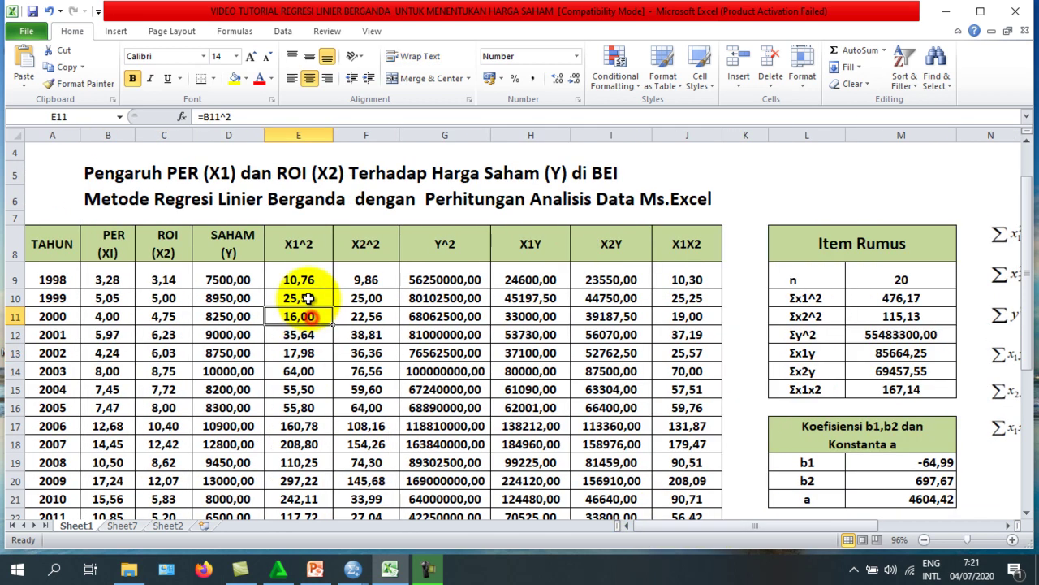
drag(299, 279, 679, 455)
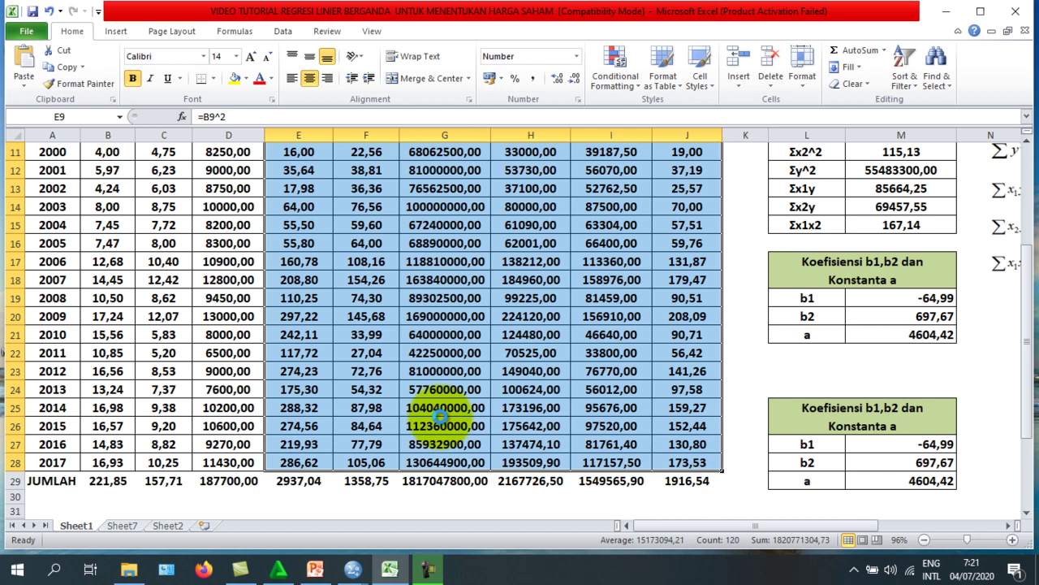
key(Delete)
scroll(441, 417, up, 3)
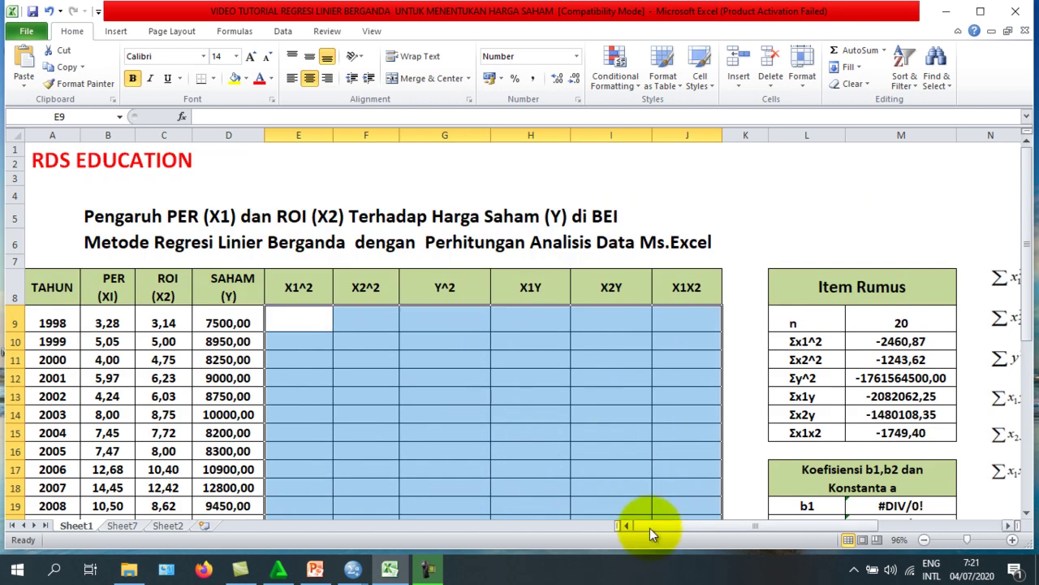
Review the sum formulas and the b1, b2 and a coefficient formulas beside the Item Rumus table.
drag(650, 528, 755, 548)
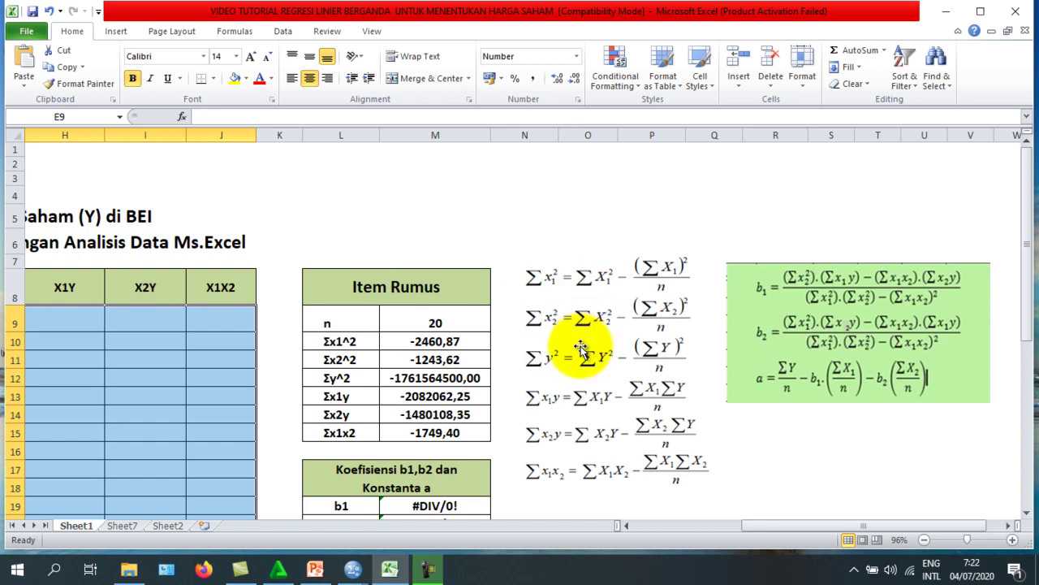
drag(774, 523, 743, 530)
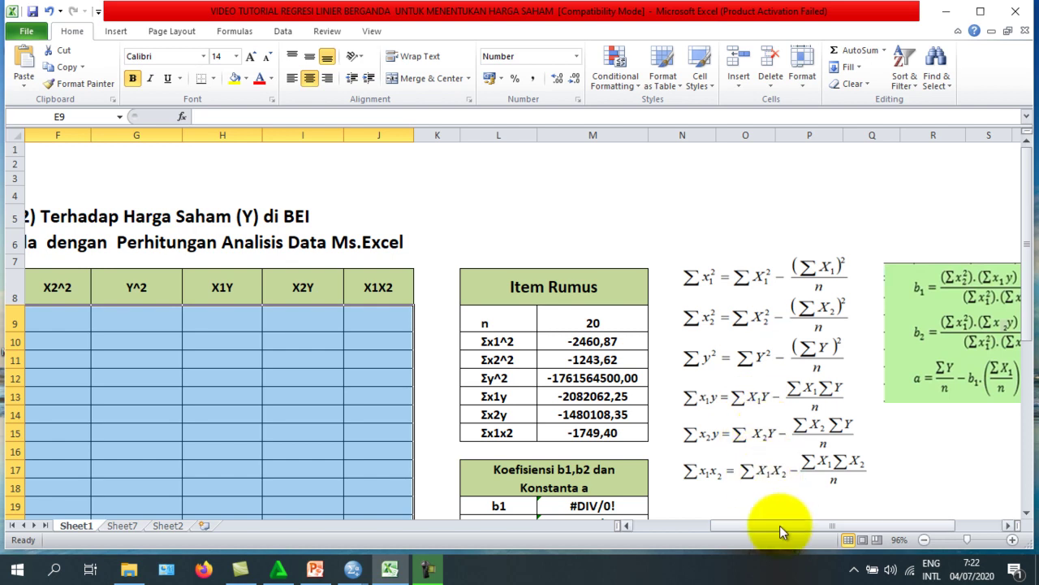
drag(779, 526, 689, 547)
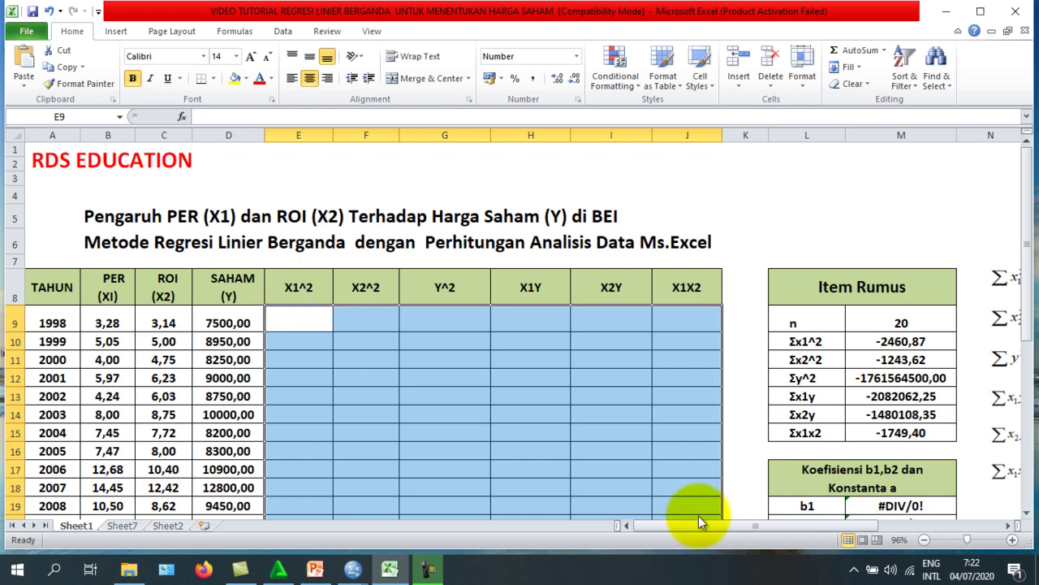
drag(695, 530, 730, 527)
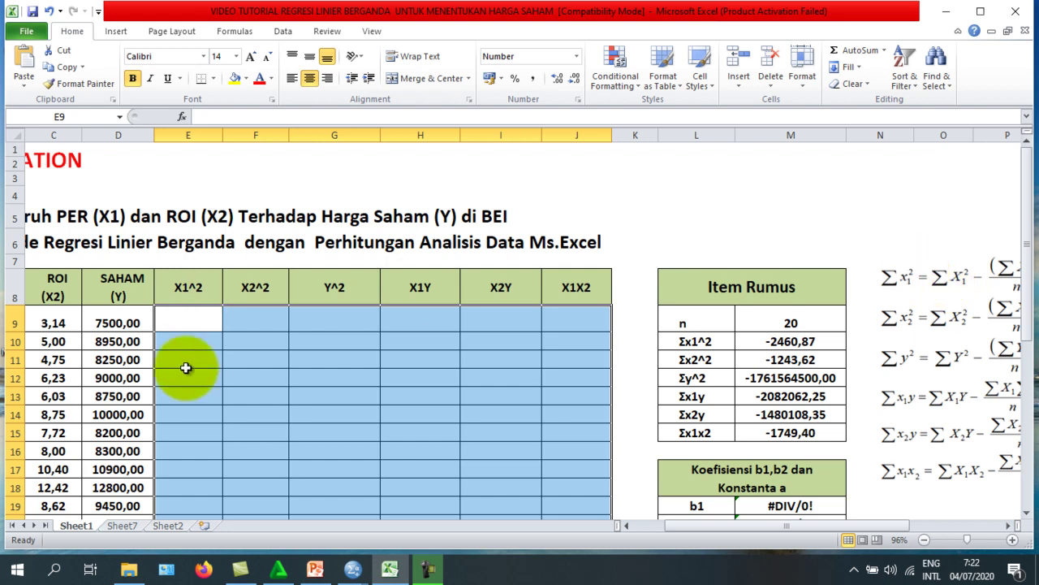
Examine the X1^2 column's total formula in E29 and relate it to the Σx1^2 formula beside the Item Rumus table.
scroll(194, 417, down, 3)
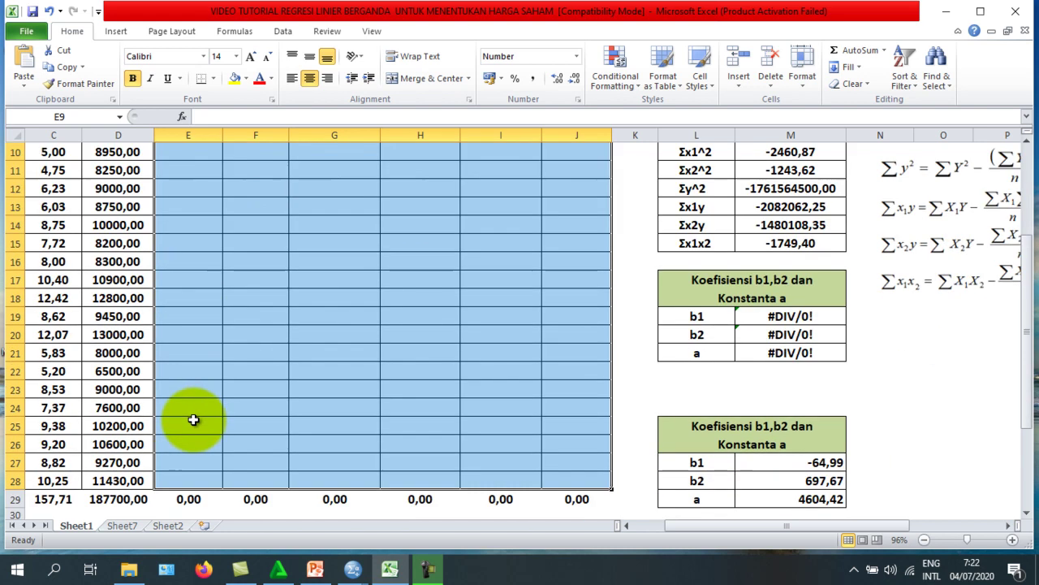
click(185, 499)
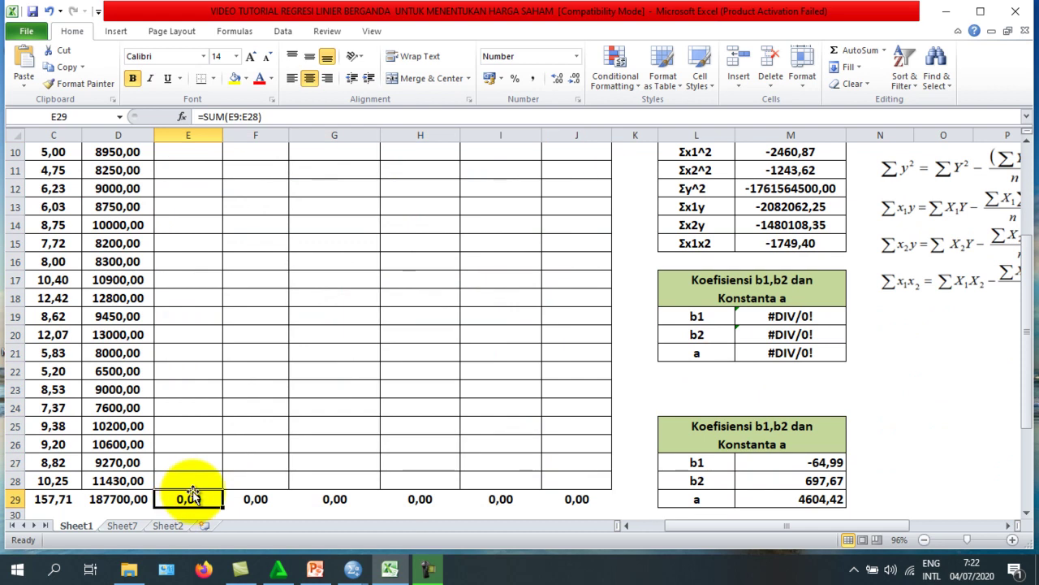
scroll(182, 423, up, 2)
scroll(182, 423, up, 1)
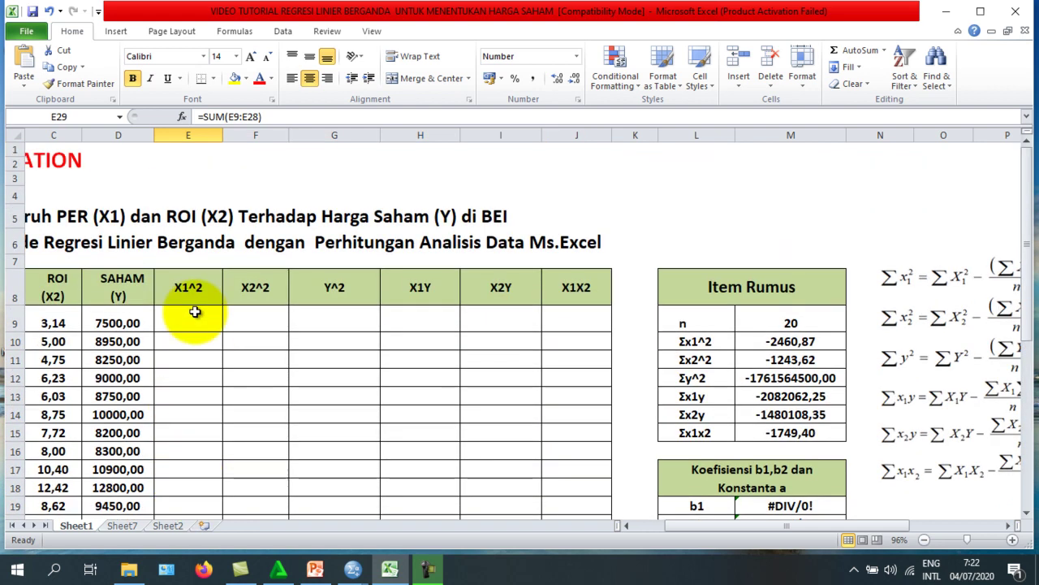
scroll(195, 325, down, 5)
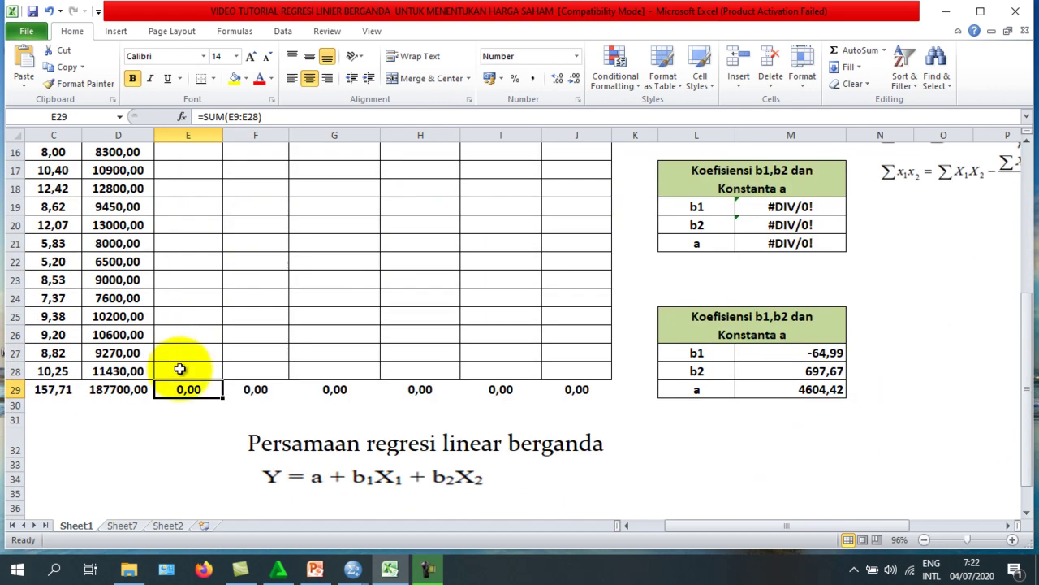
scroll(763, 341, up, 4)
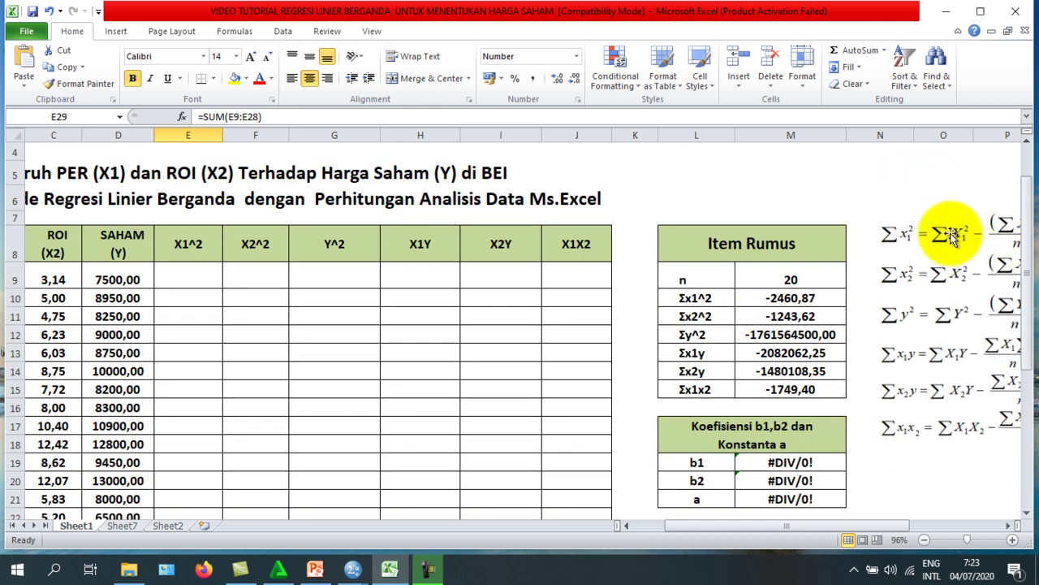
click(192, 246)
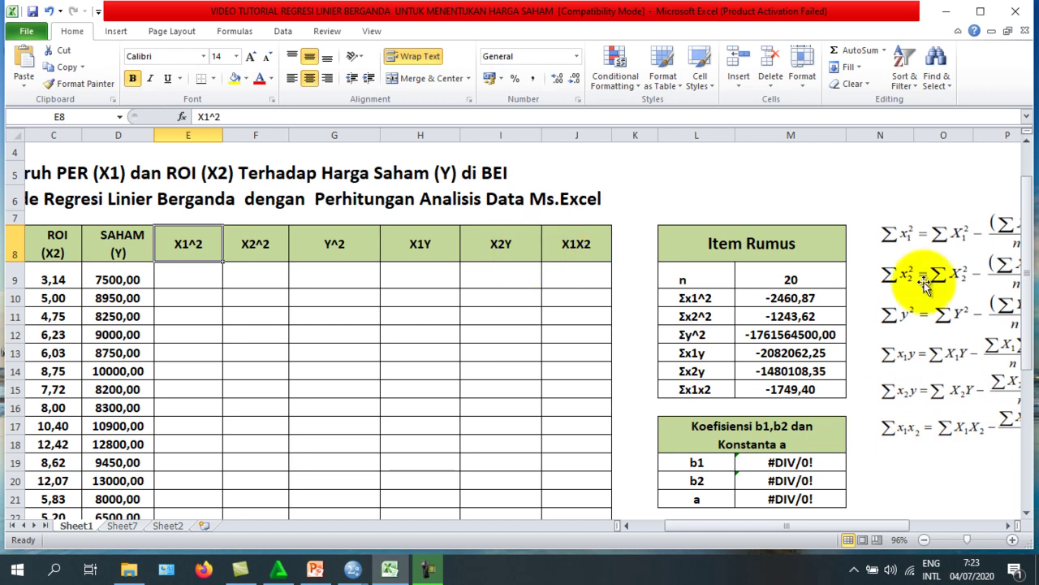
scroll(204, 292, down, 2)
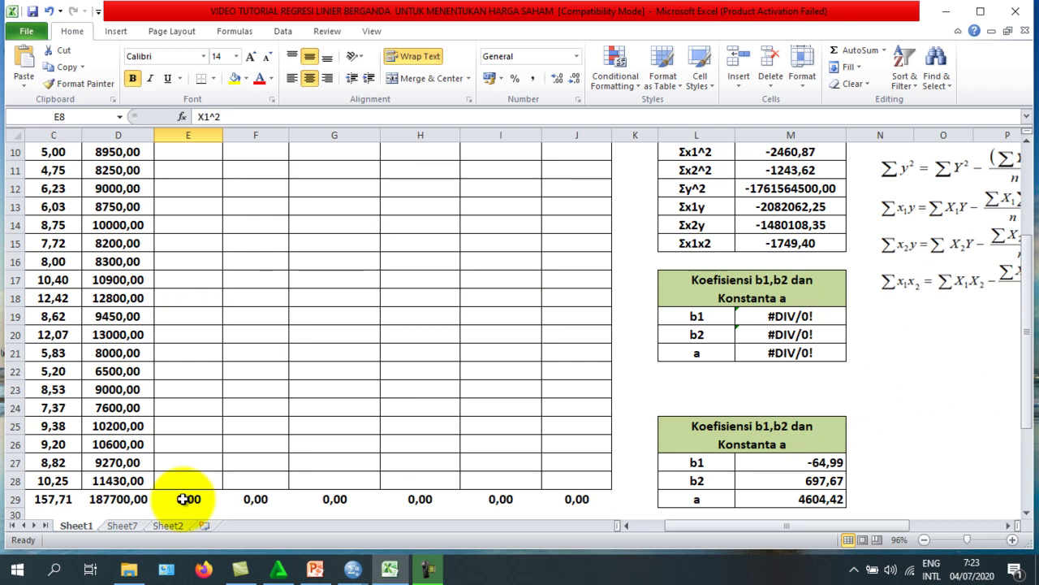
scroll(195, 392, up, 1)
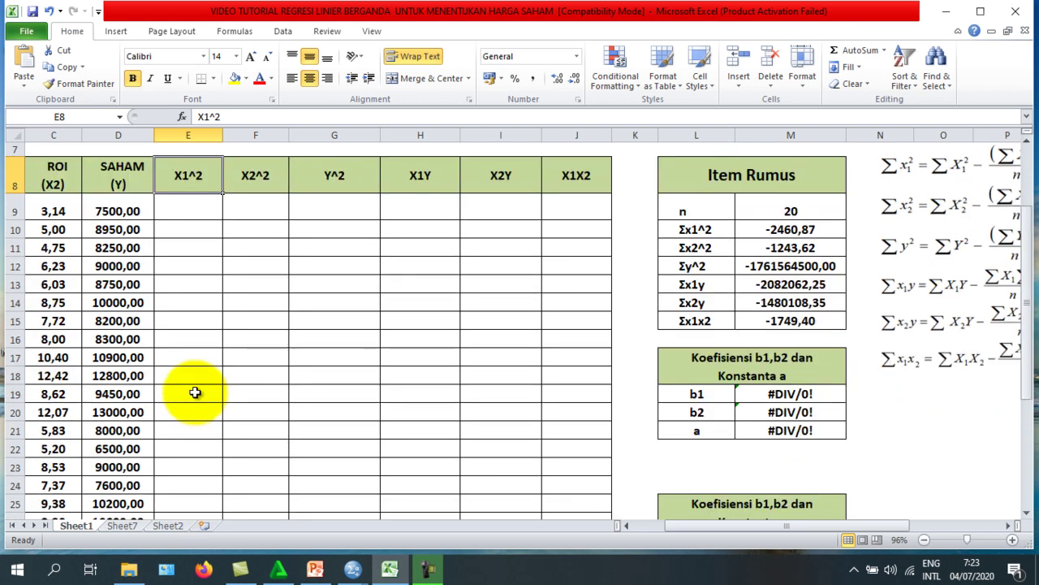
scroll(195, 392, up, 1)
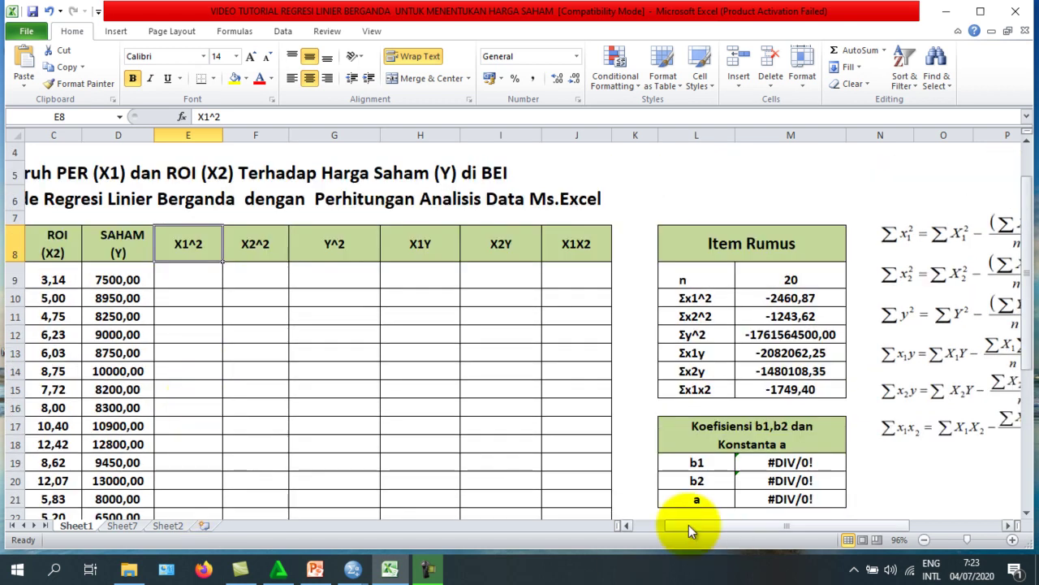
Calculate X1^2 in E9 with =B9^2, fill the formula down to E28, and check the column total in E29.
drag(688, 524, 626, 528)
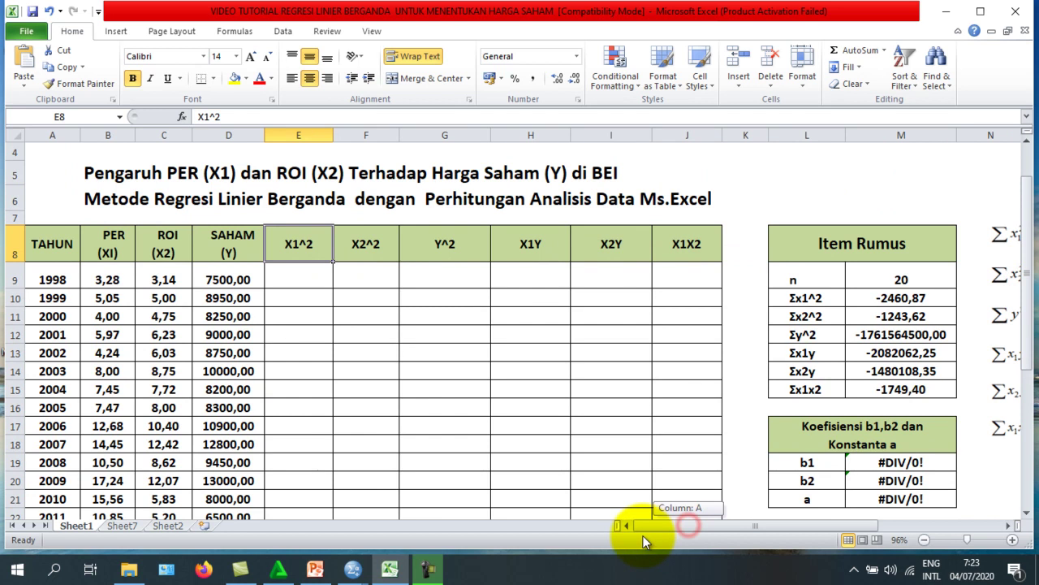
click(298, 275)
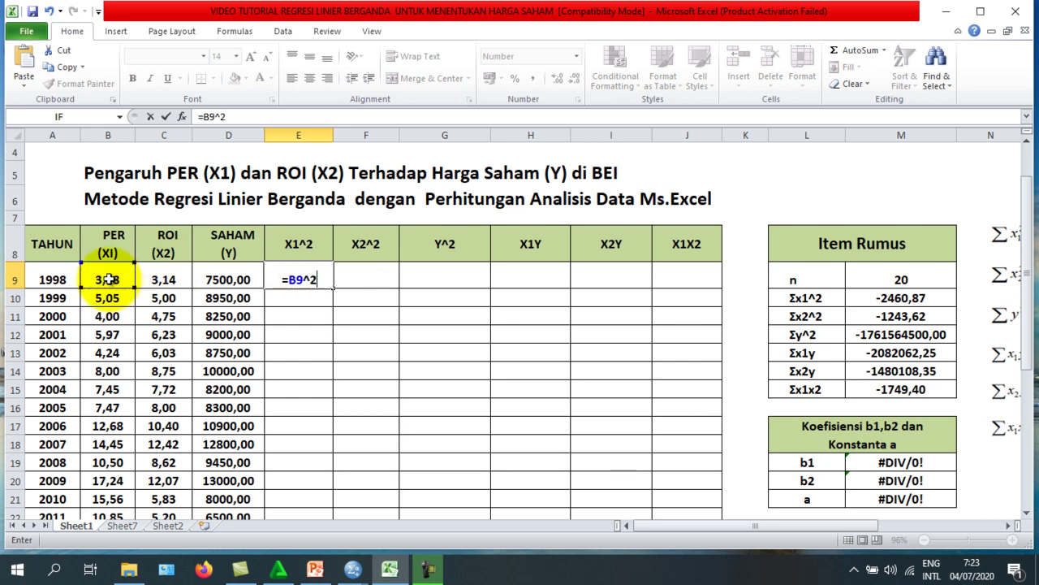
key(Return)
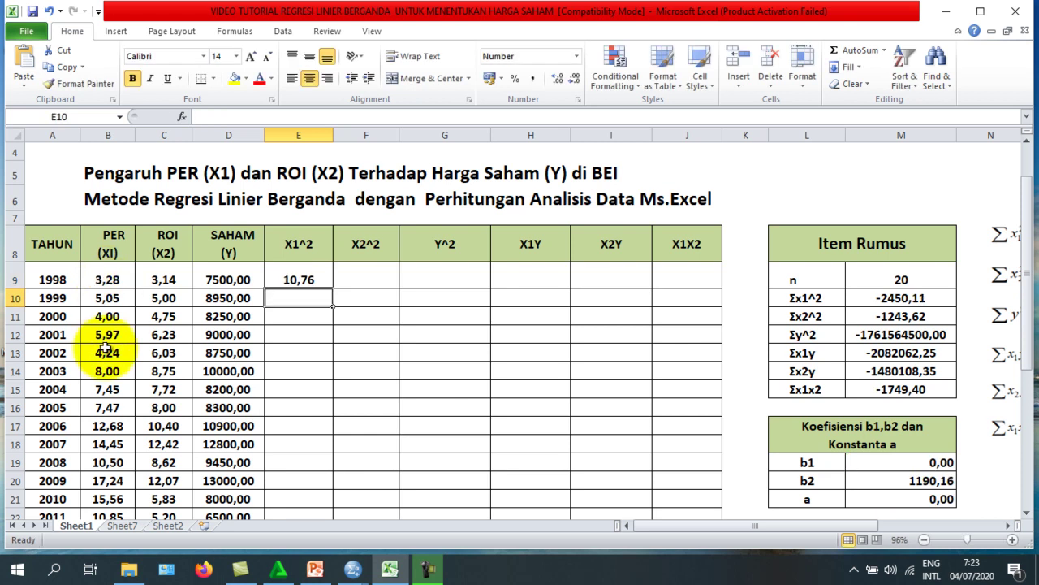
click(296, 280)
drag(333, 286, 325, 460)
click(303, 504)
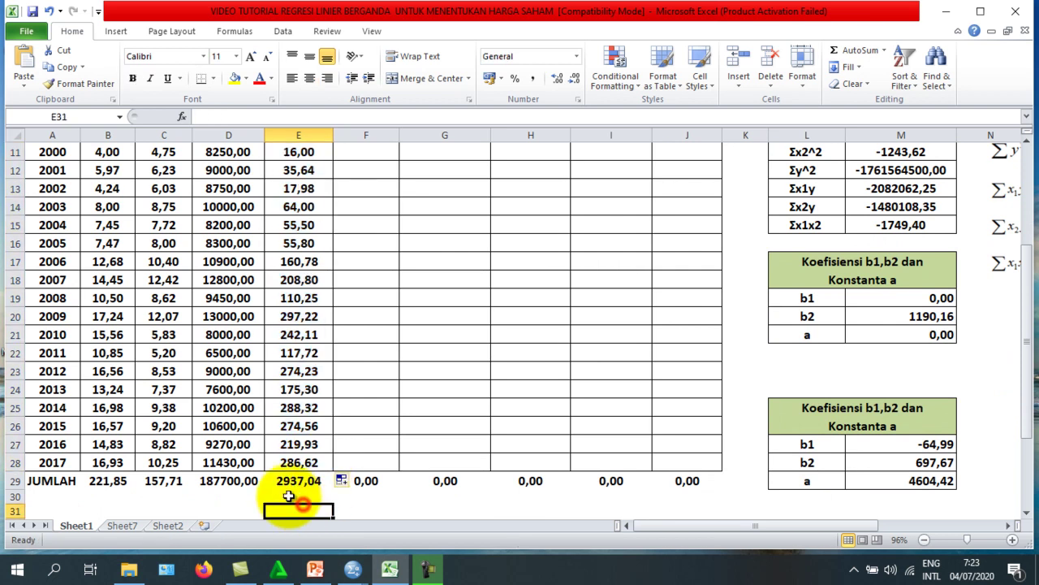
click(290, 482)
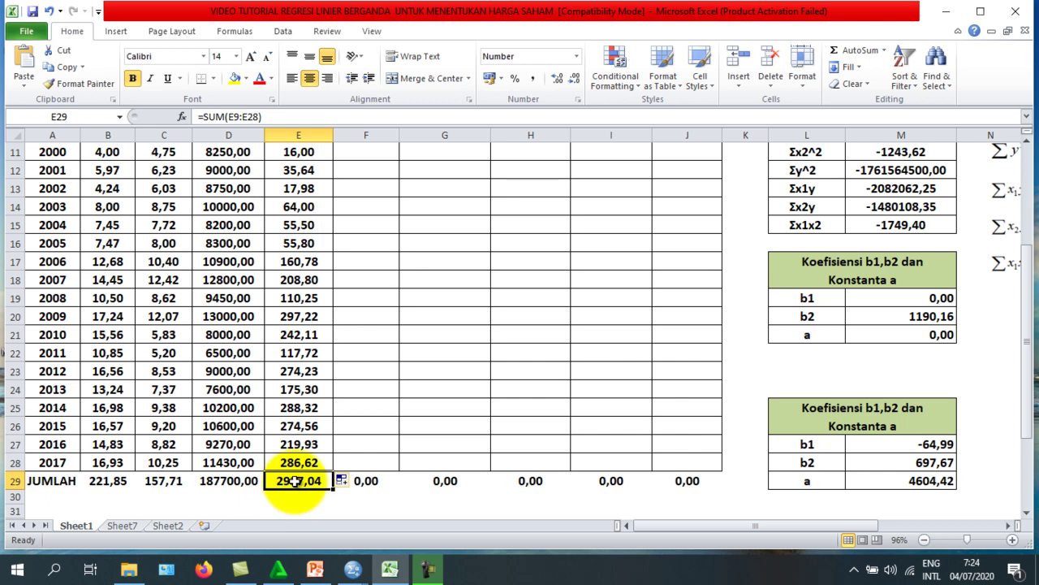
Calculate X2^2 in F9 with =C9^2 and fill the formula down to F28.
scroll(295, 480, up, 2)
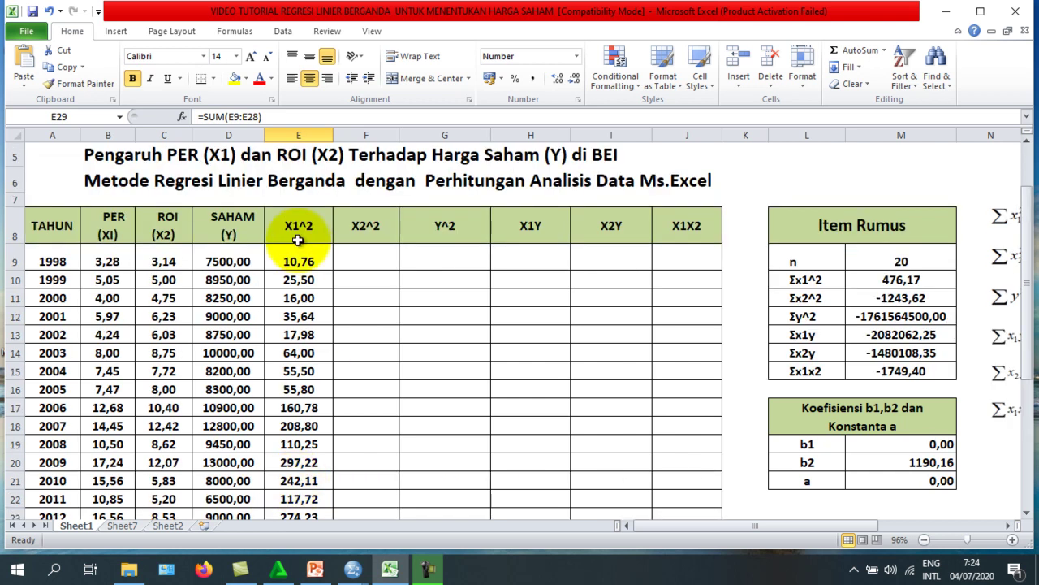
mouse_move(686, 522)
mouse_down()
mouse_move(744, 523)
mouse_move(689, 528)
mouse_up()
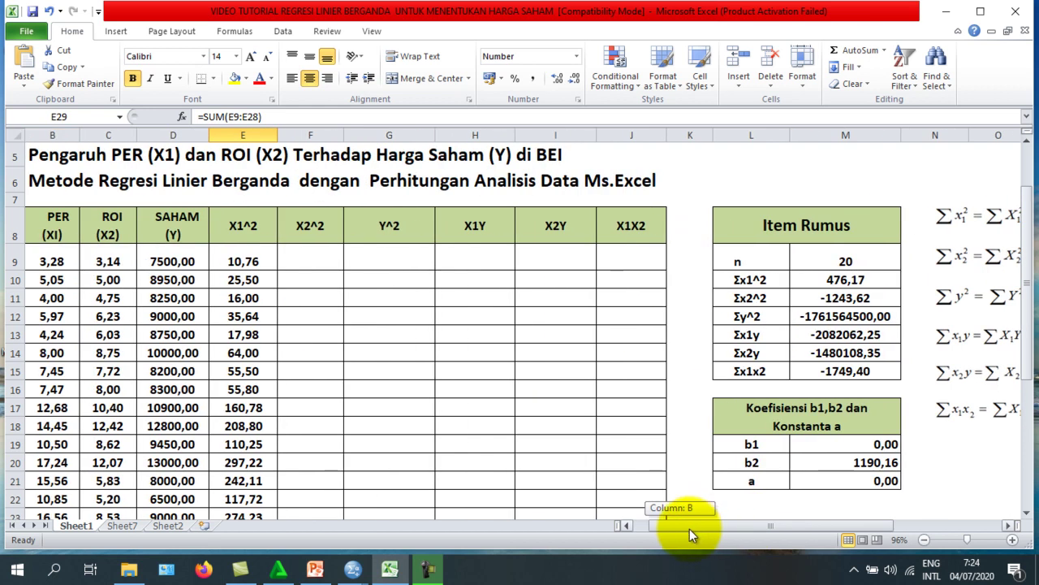
click(310, 252)
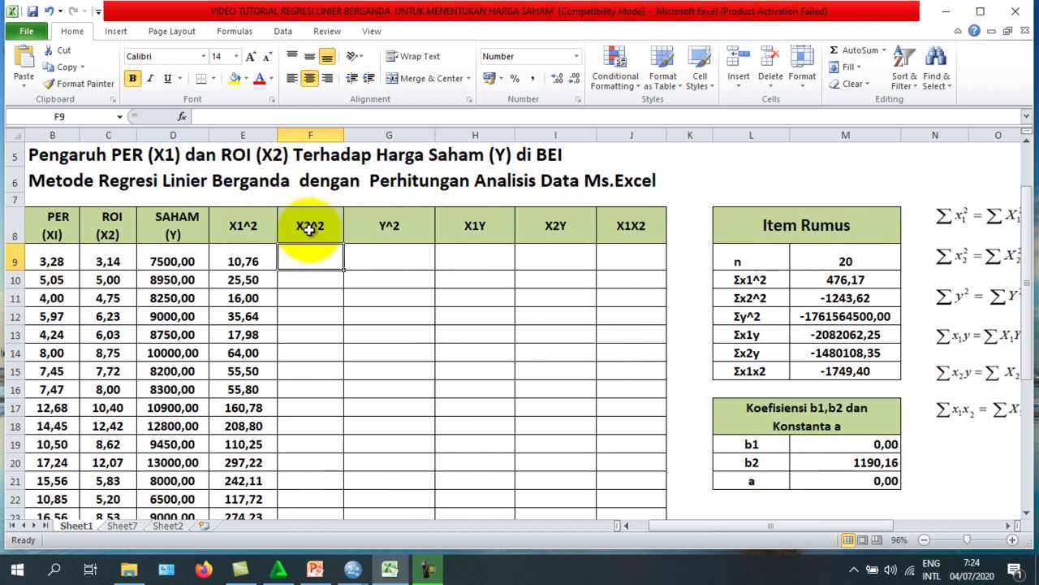
text(=)
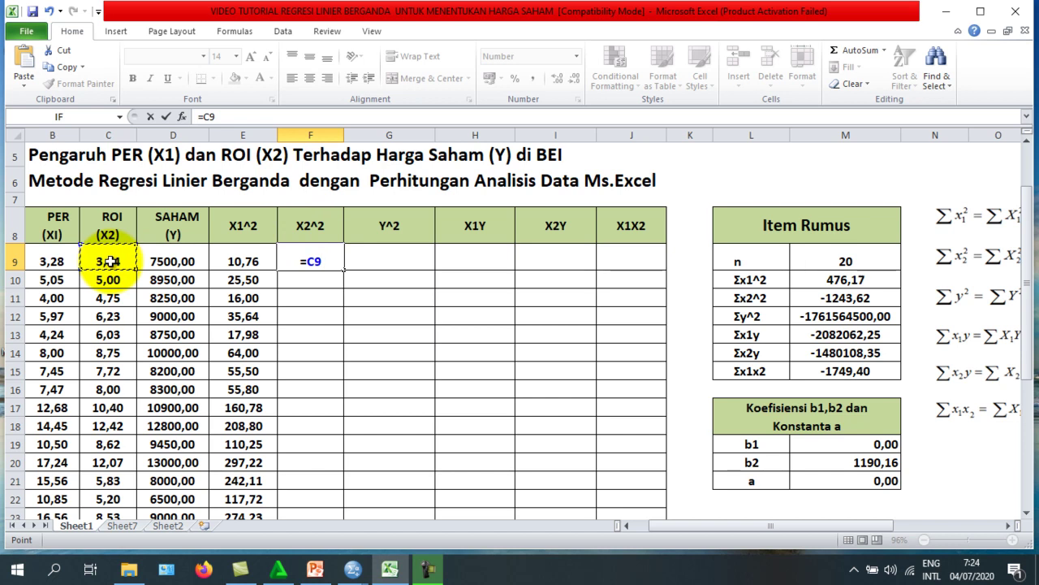
text(^2)
key(Return)
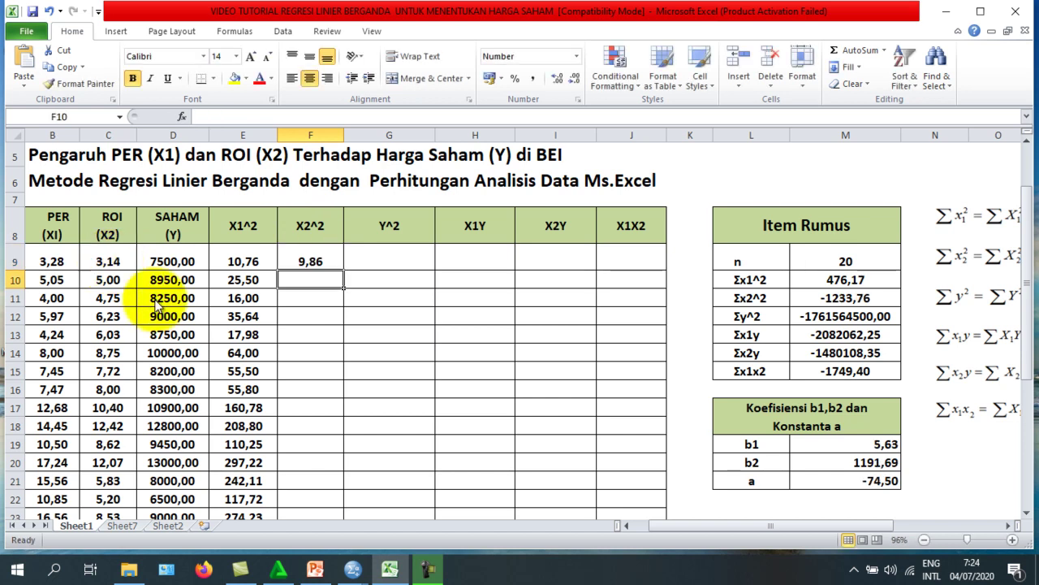
click(310, 261)
drag(345, 270, 322, 465)
Calculate Y^2 in G9 with =D9^2 and fill the formula down to G28.
scroll(436, 336, up, 4)
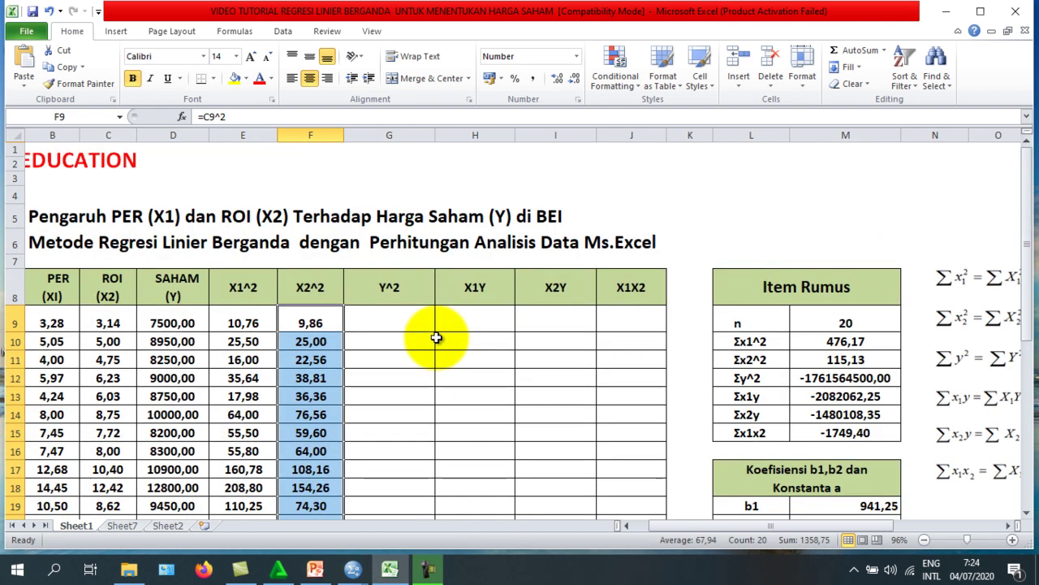
click(394, 309)
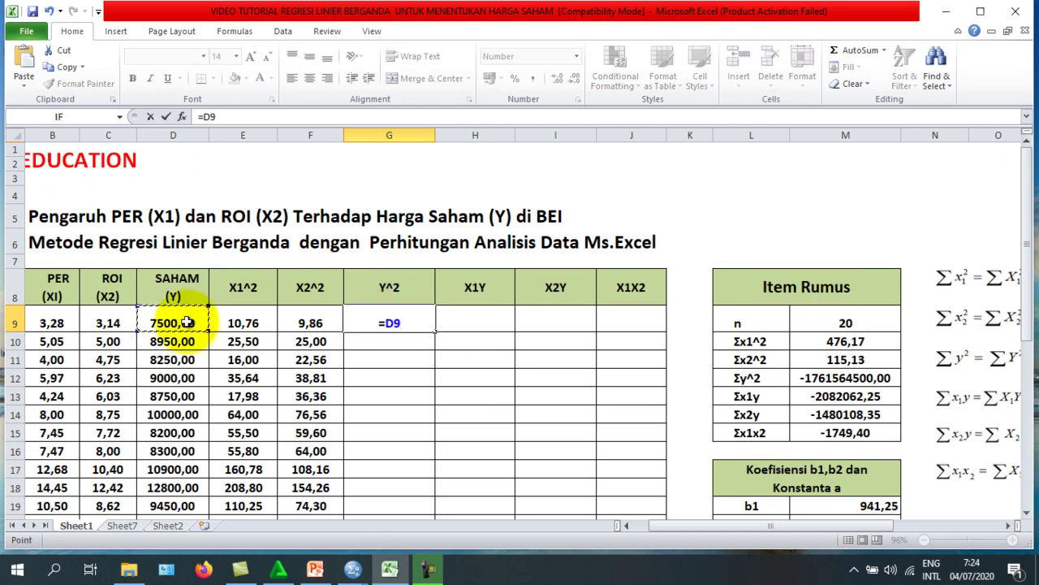
key(Return)
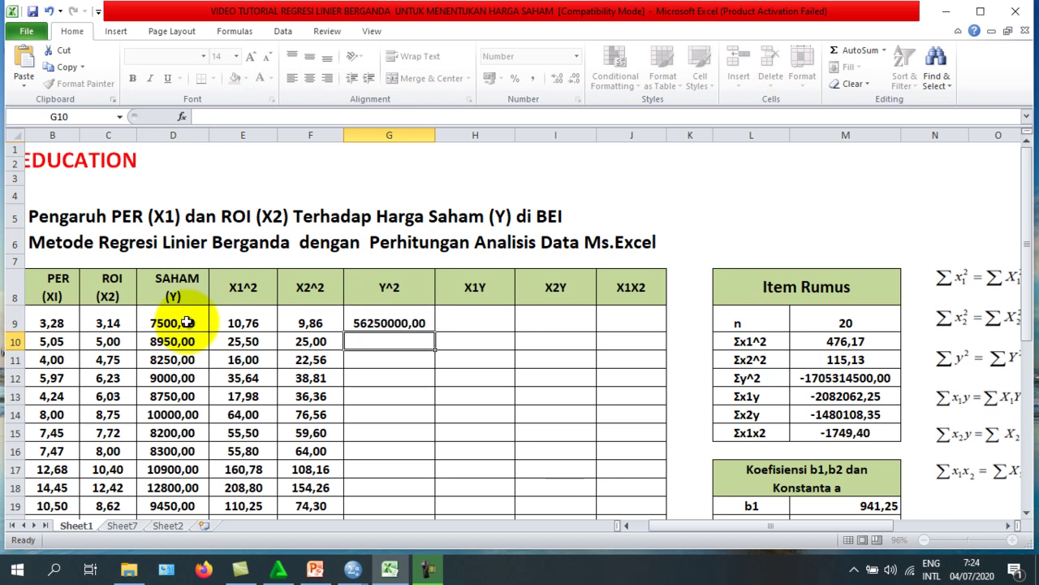
click(386, 323)
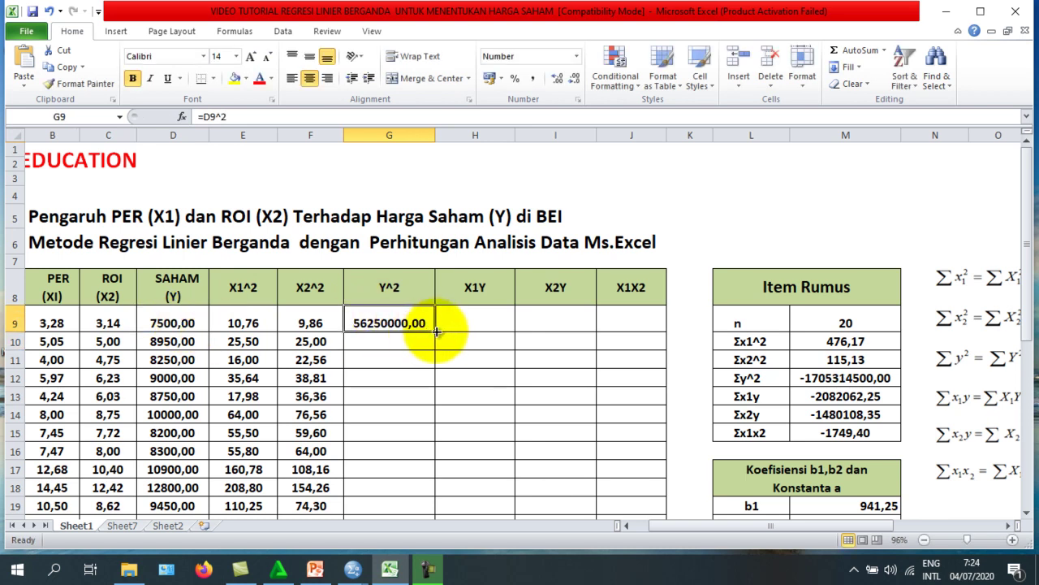
drag(436, 331, 424, 464)
Calculate X1Y in H9 with =B9*D9 and fill the formula down to H28.
scroll(506, 355, up, 3)
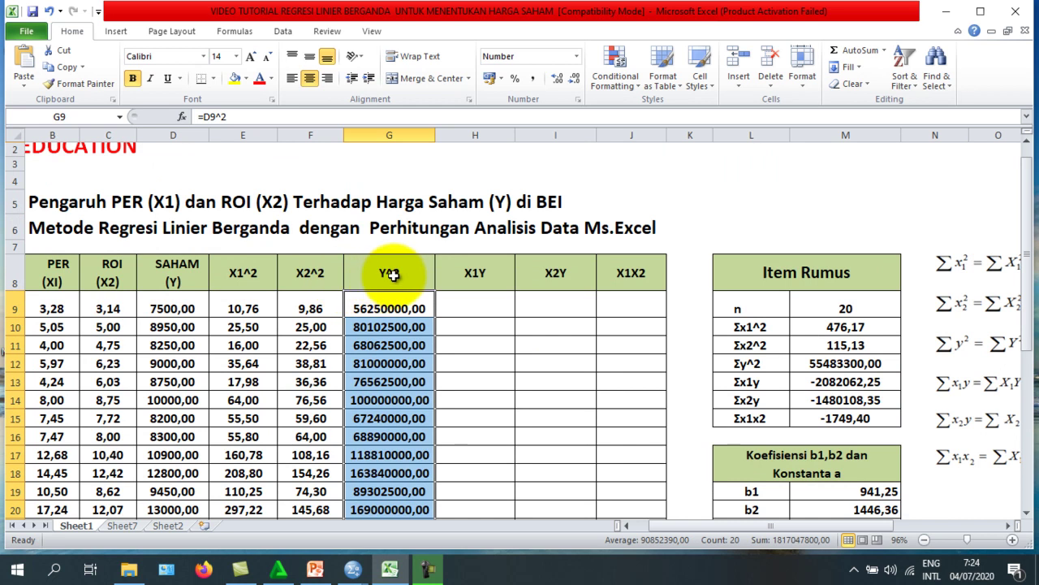
click(489, 298)
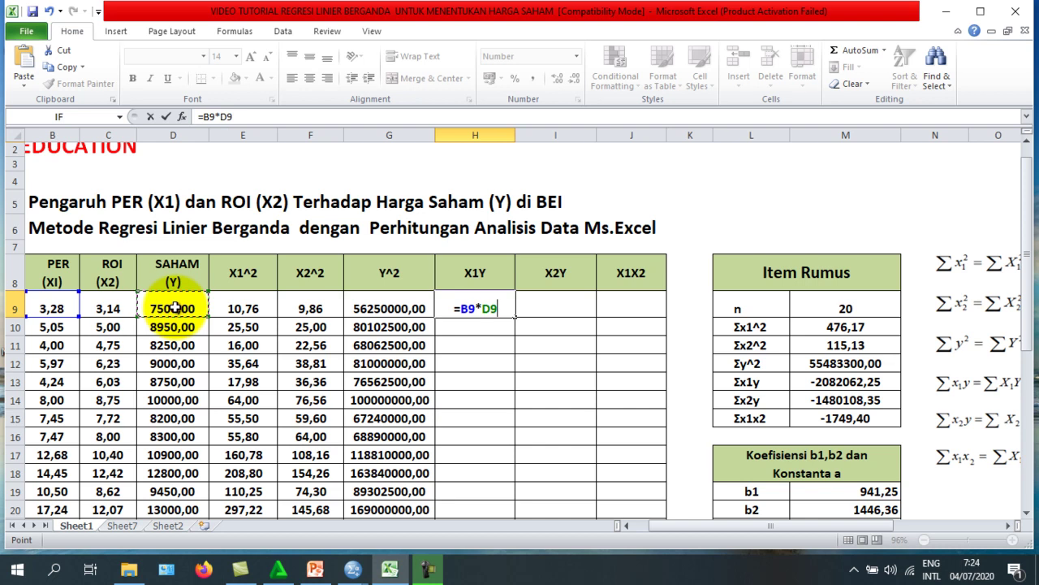
key(Return)
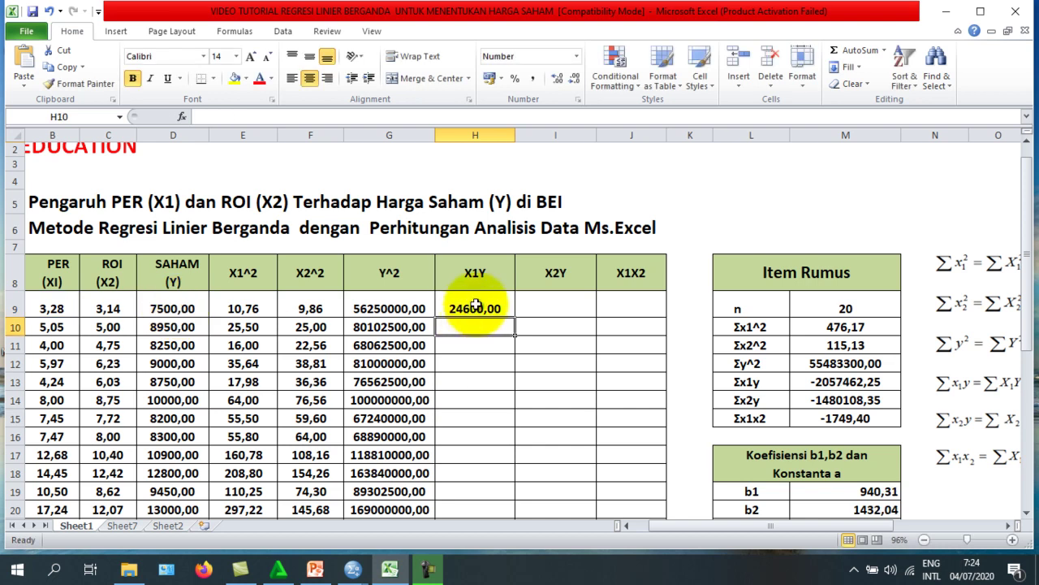
click(476, 308)
drag(513, 318, 491, 465)
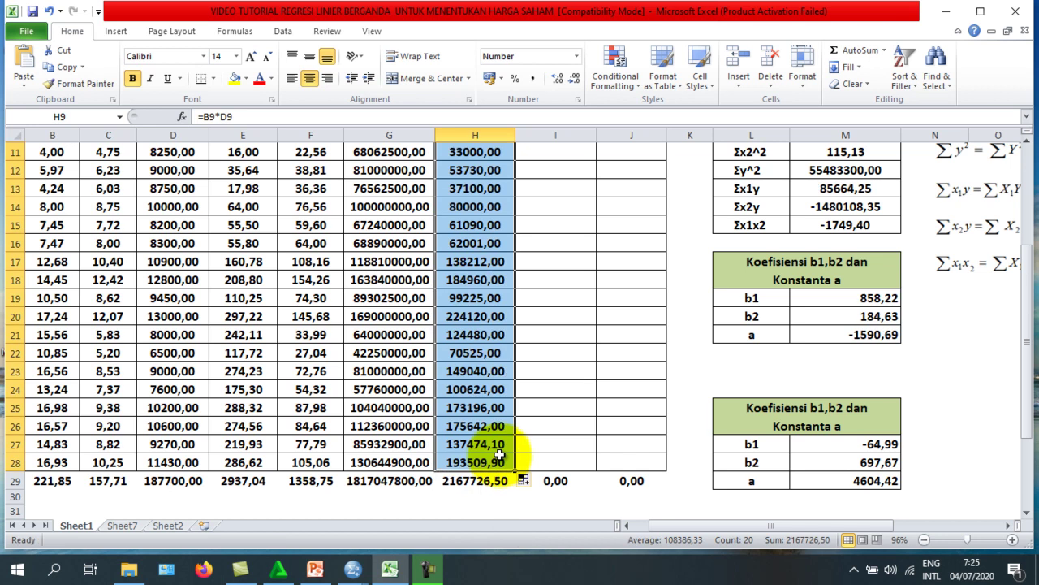
Calculate X2Y in I9 with =C9*D9 and fill the formula down to I28.
scroll(482, 380, up, 1)
scroll(482, 381, up, 2)
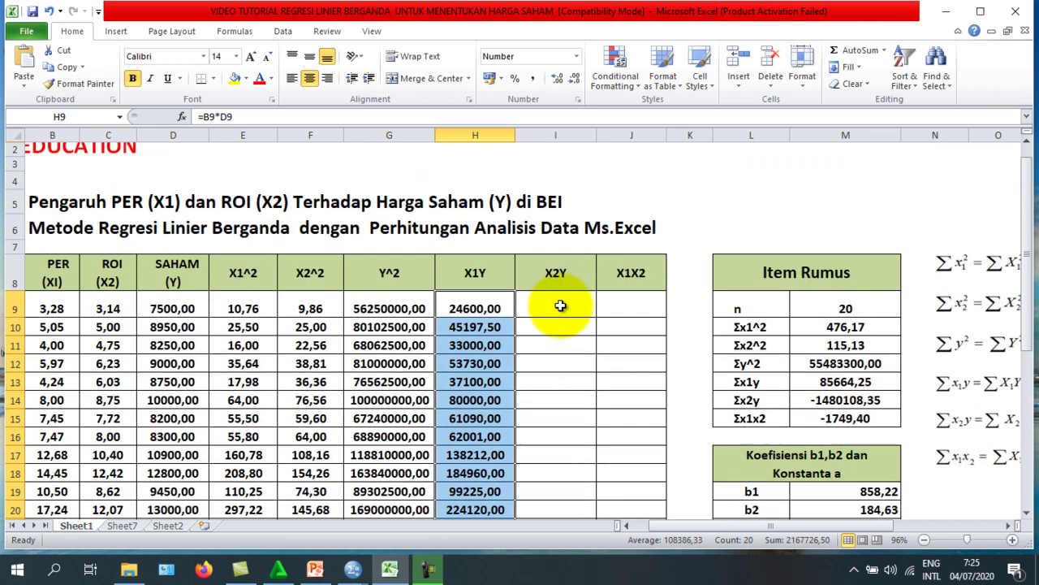
click(561, 305)
text(=C9)
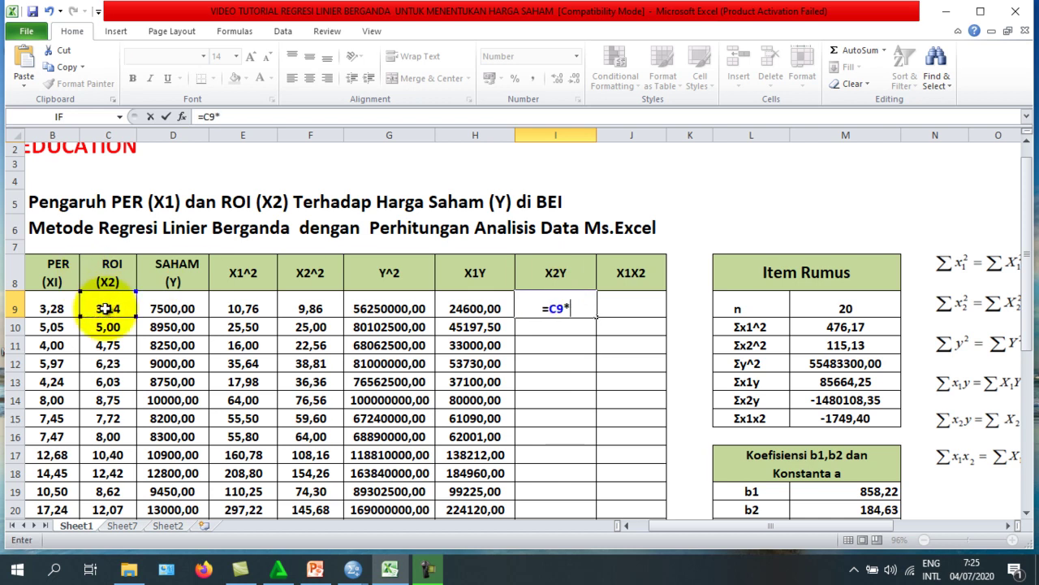
text(*)
click(178, 309)
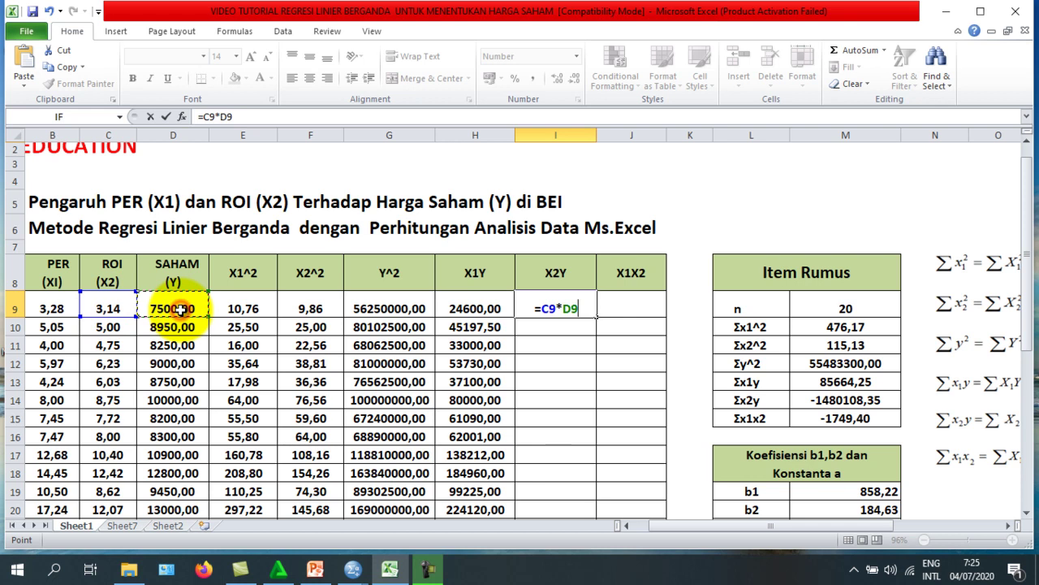
key(Return)
click(578, 311)
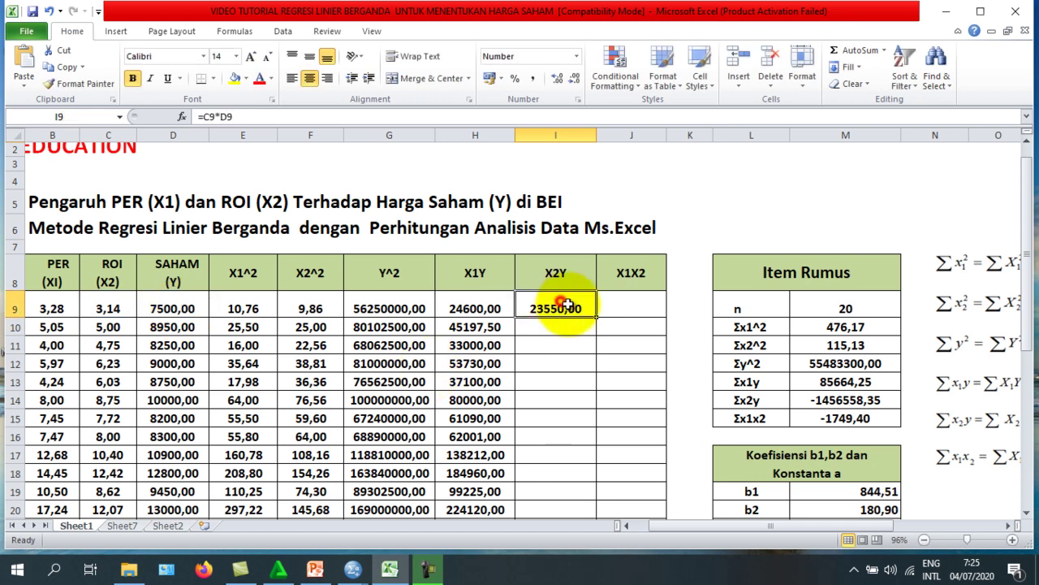
drag(596, 316, 578, 487)
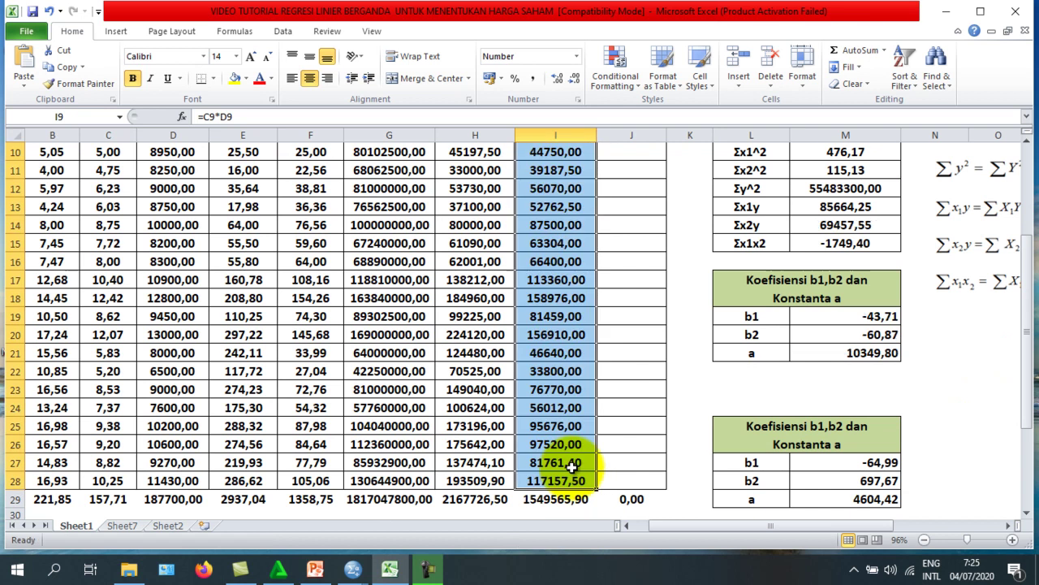
Calculate X1X2 in J9 with =B9*C9 and fill the formula down to J28.
scroll(551, 417, up, 3)
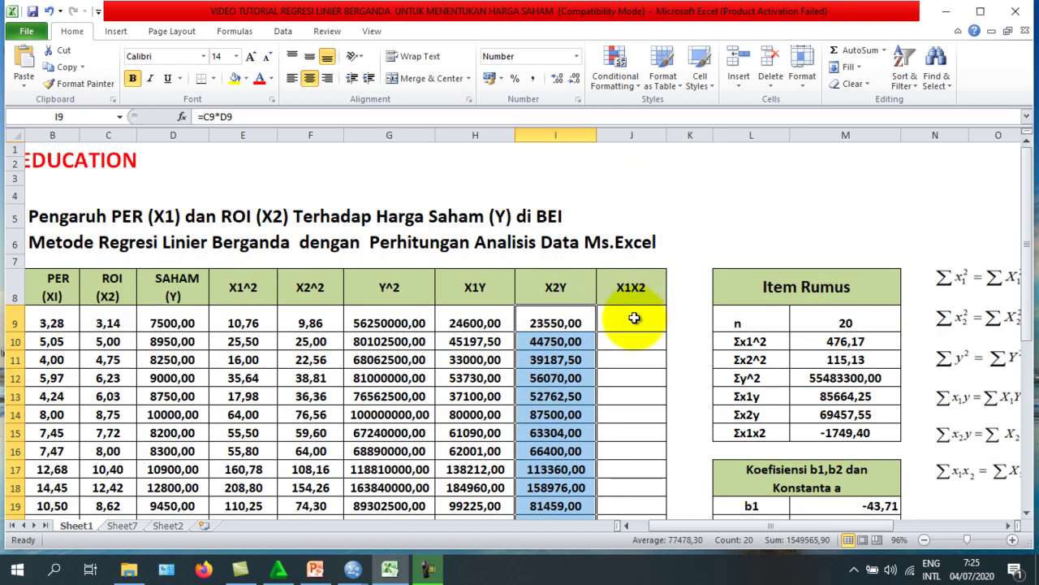
click(634, 317)
text(=)
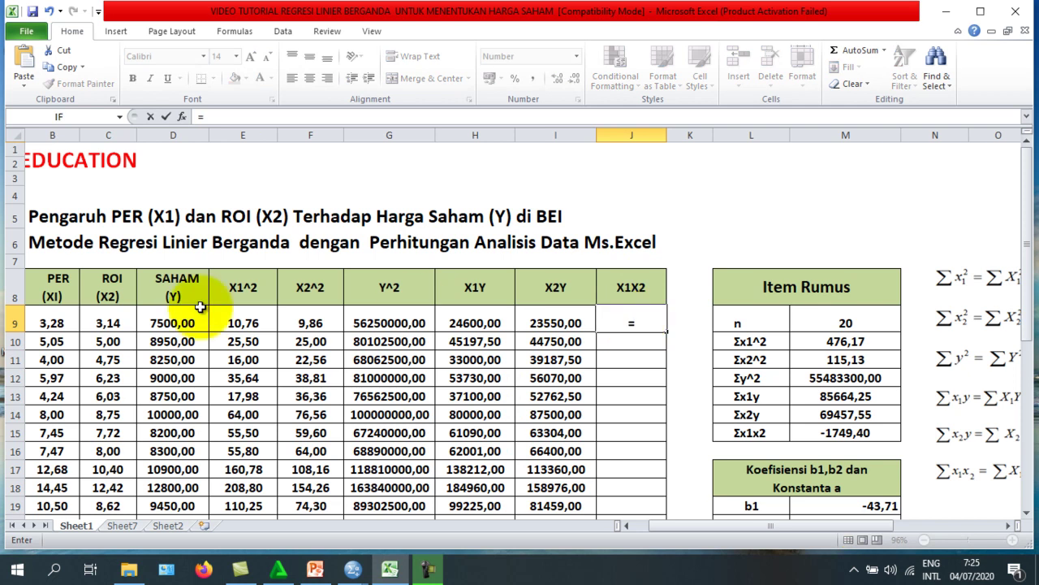
click(48, 322)
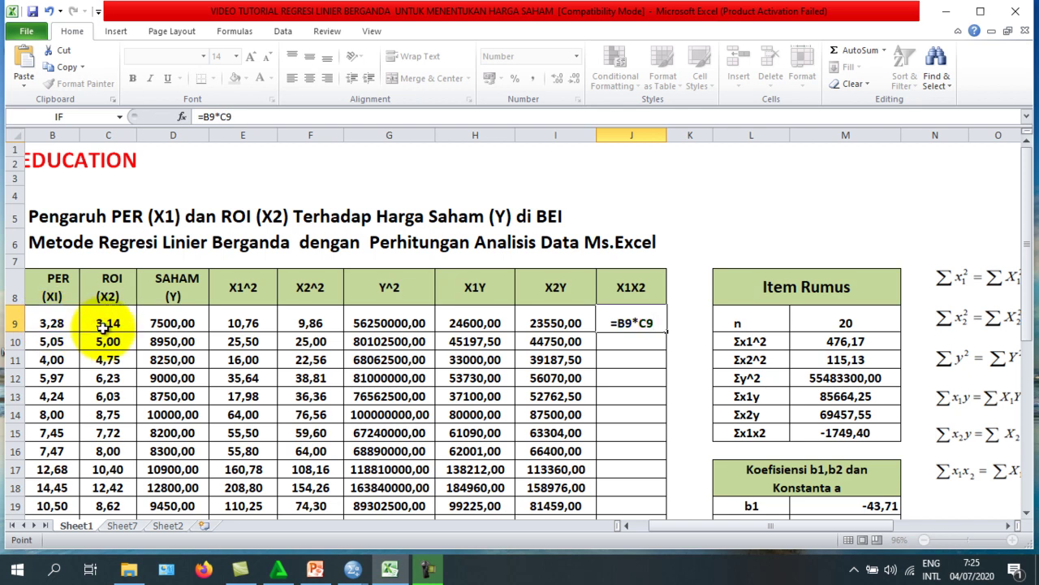
key(Return)
click(635, 319)
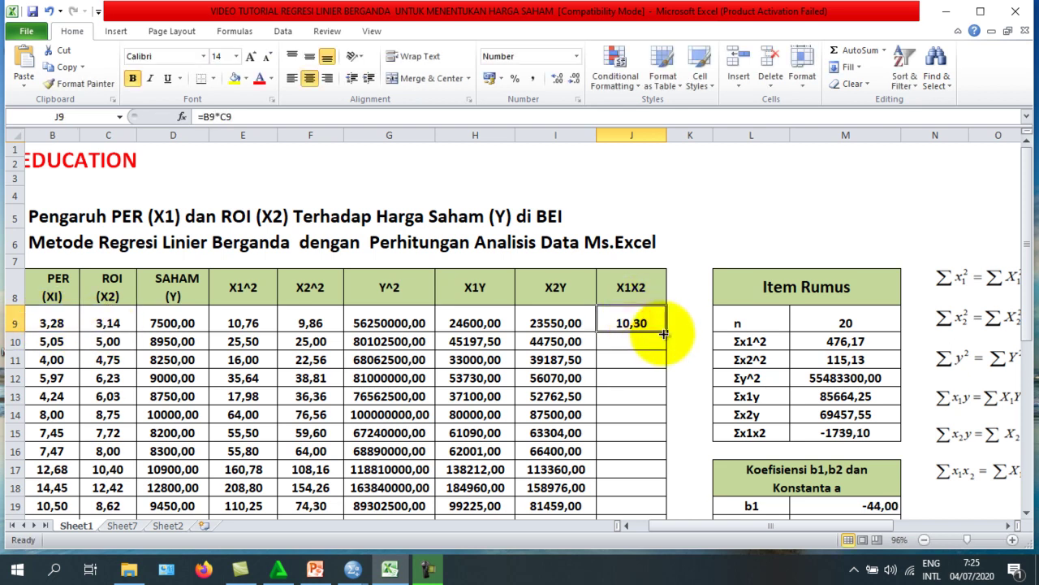
drag(664, 333, 654, 481)
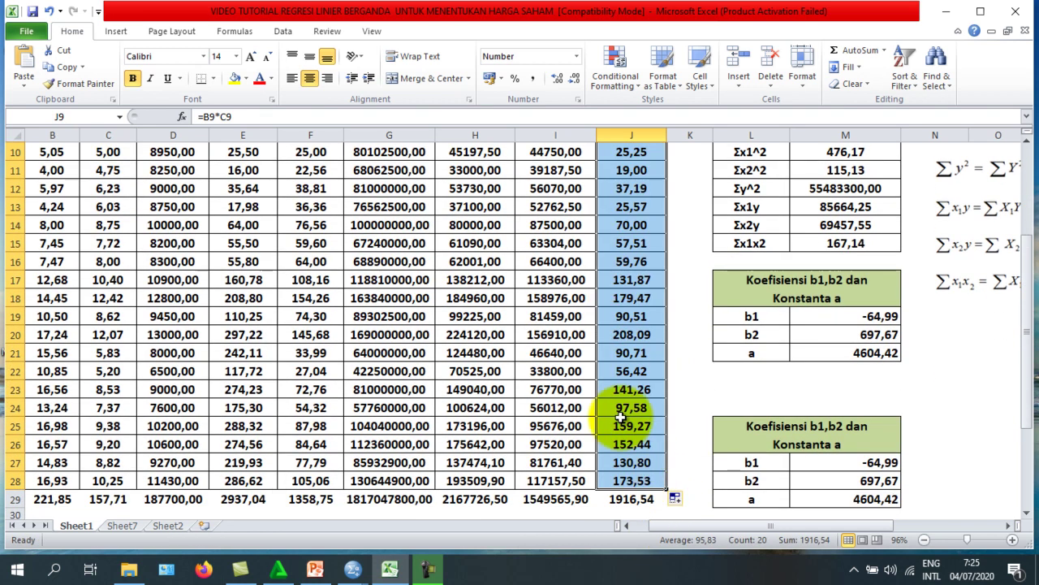
Review the completed columns and their totals, and relate the Item Rumus rows from n to Σx1x2 to the sum formulas beside the table.
scroll(621, 416, up, 3)
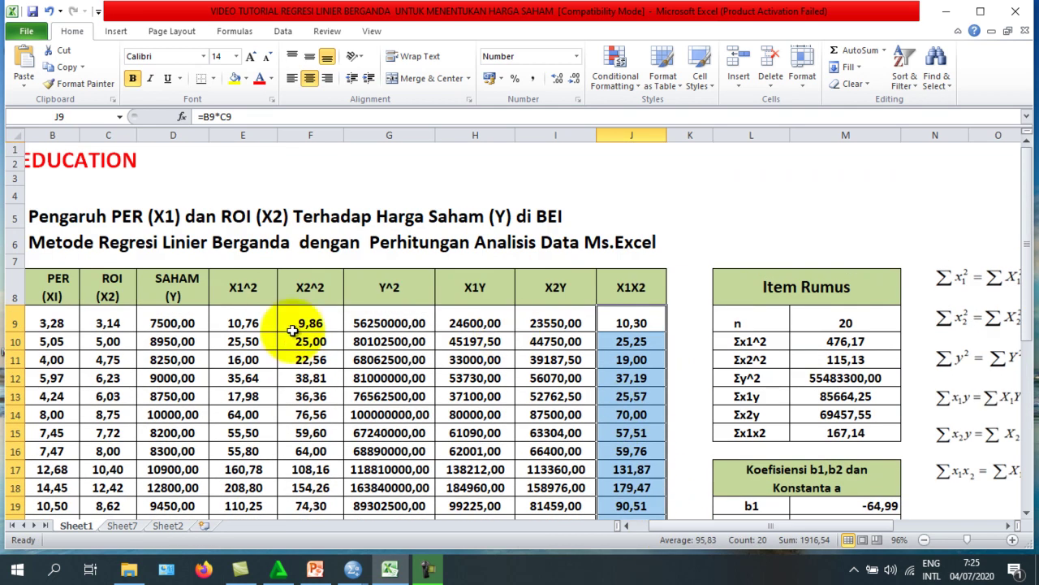
scroll(373, 268, down, 2)
scroll(289, 339, down, 1)
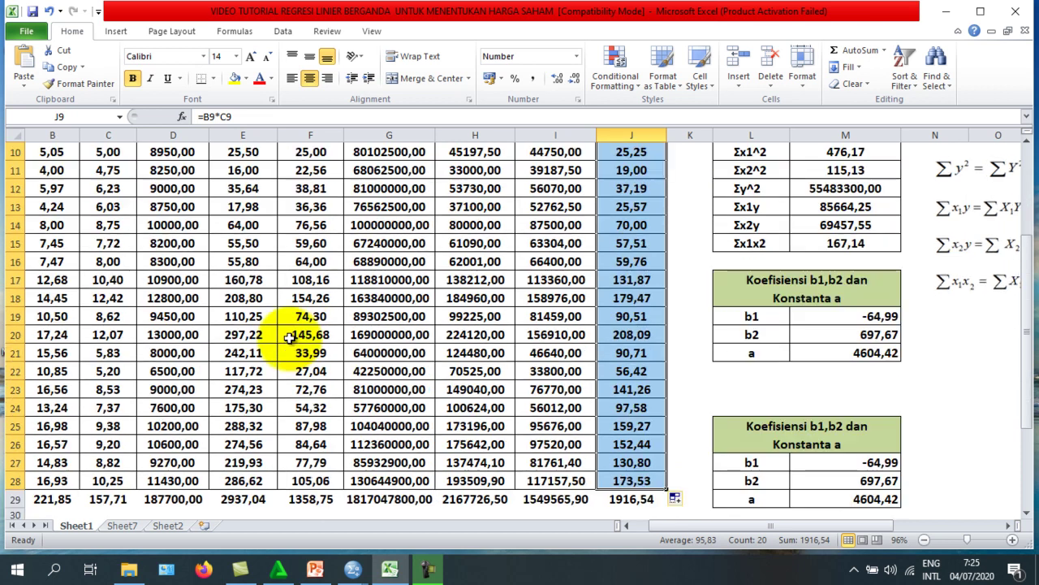
scroll(353, 344, up, 3)
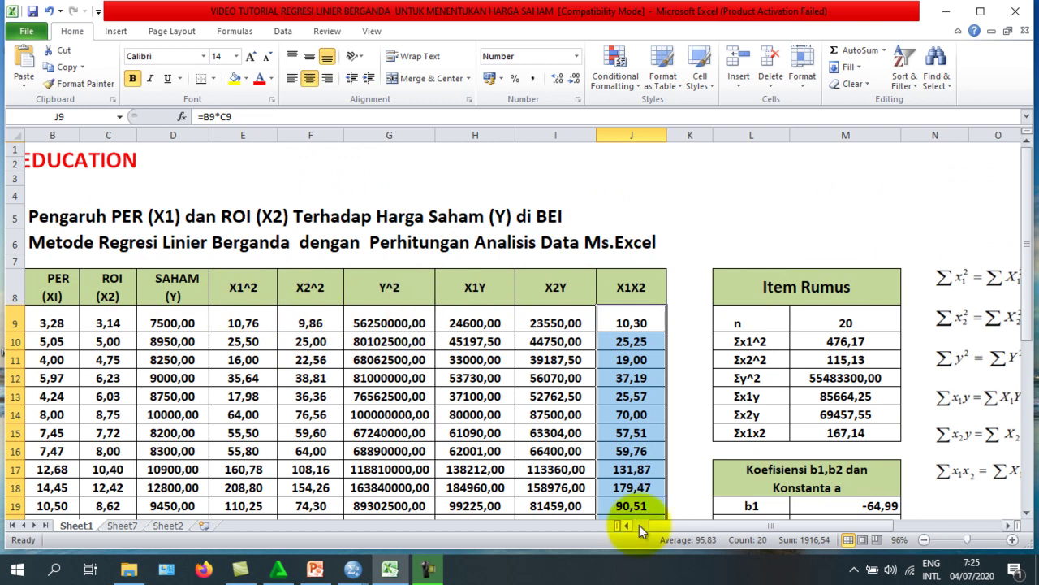
drag(667, 524, 749, 527)
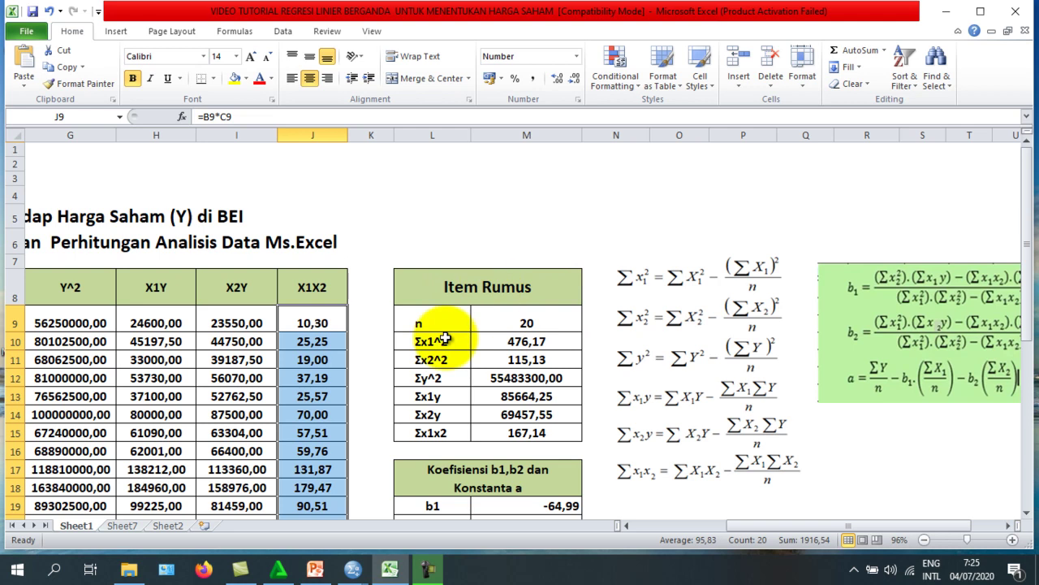
click(416, 320)
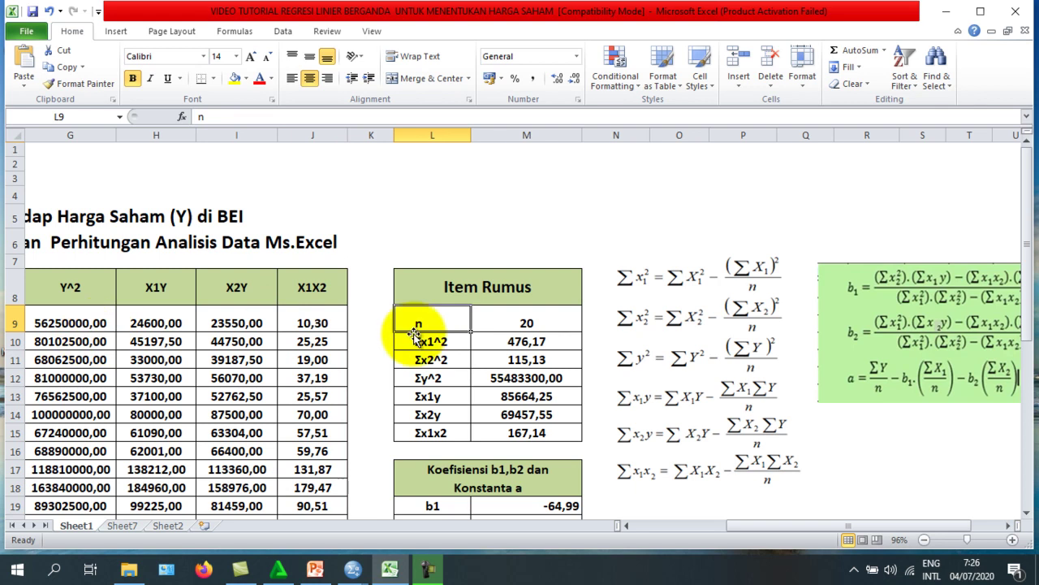
click(438, 342)
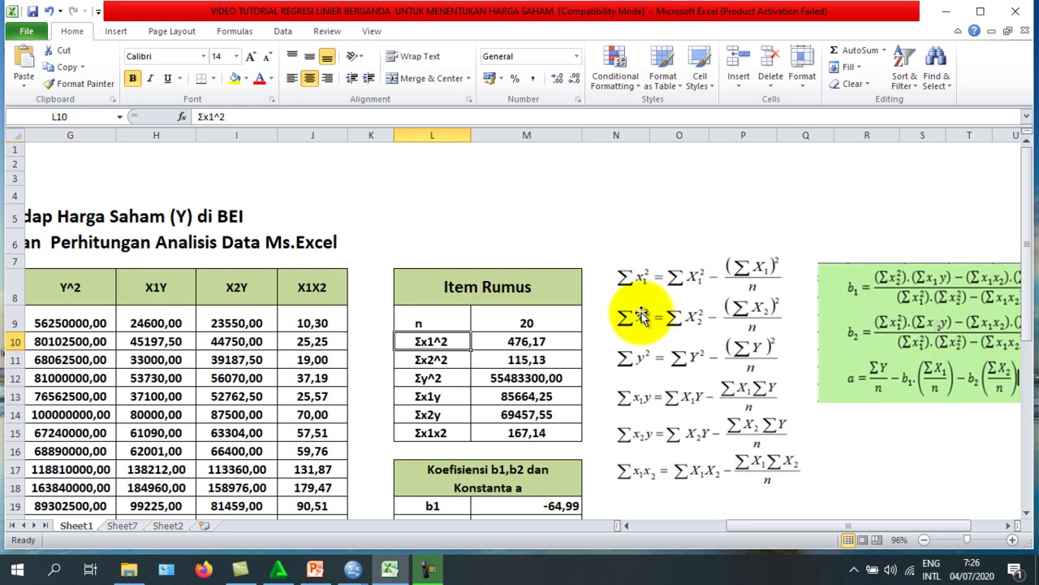
click(427, 365)
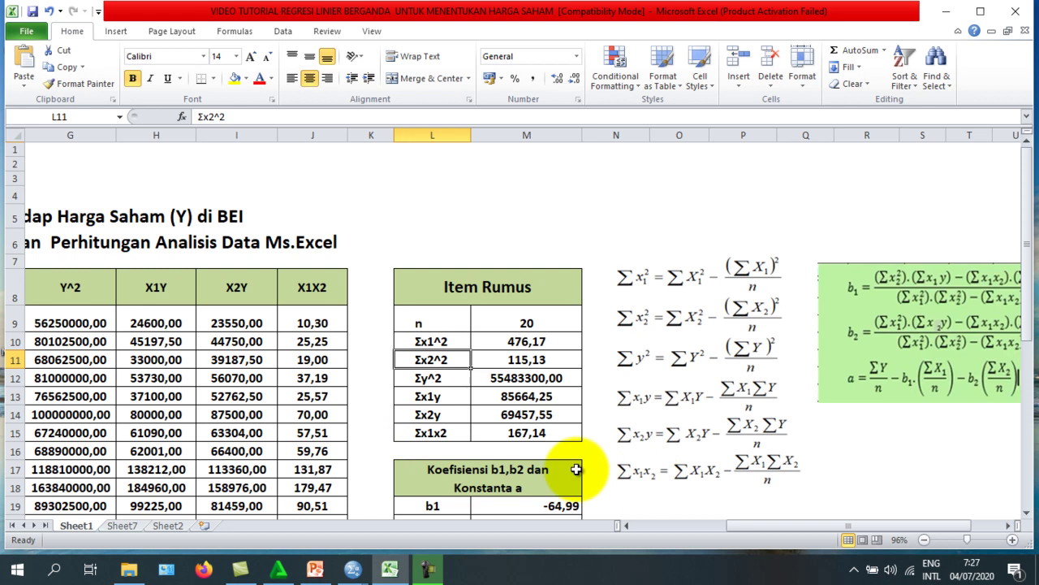
click(424, 435)
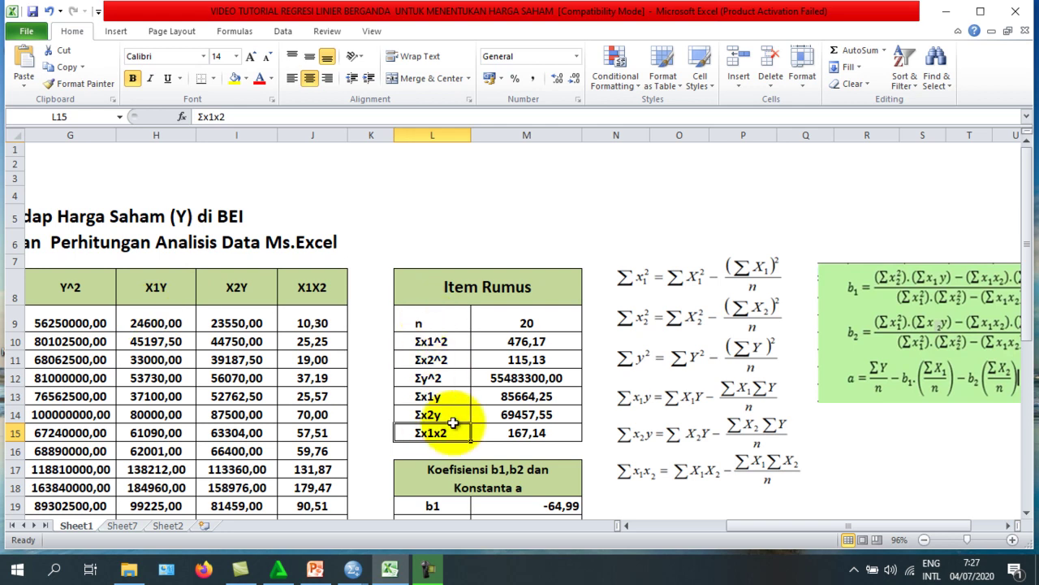
Clear the Item Rumus results for Σx1^2 through Σx1x2 in M10:M15, keeping the n value in M9.
click(519, 340)
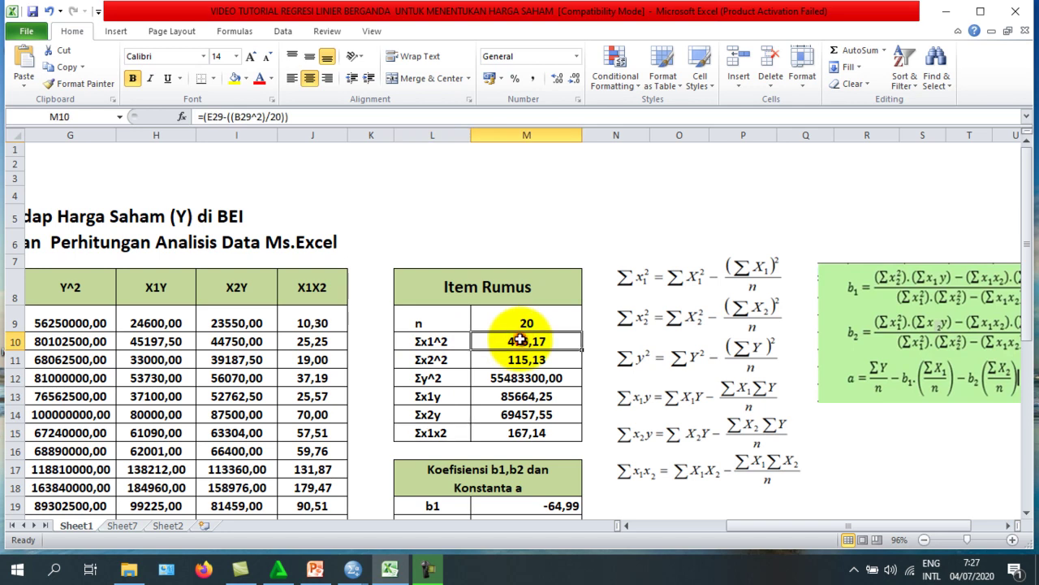
drag(519, 339, 523, 426)
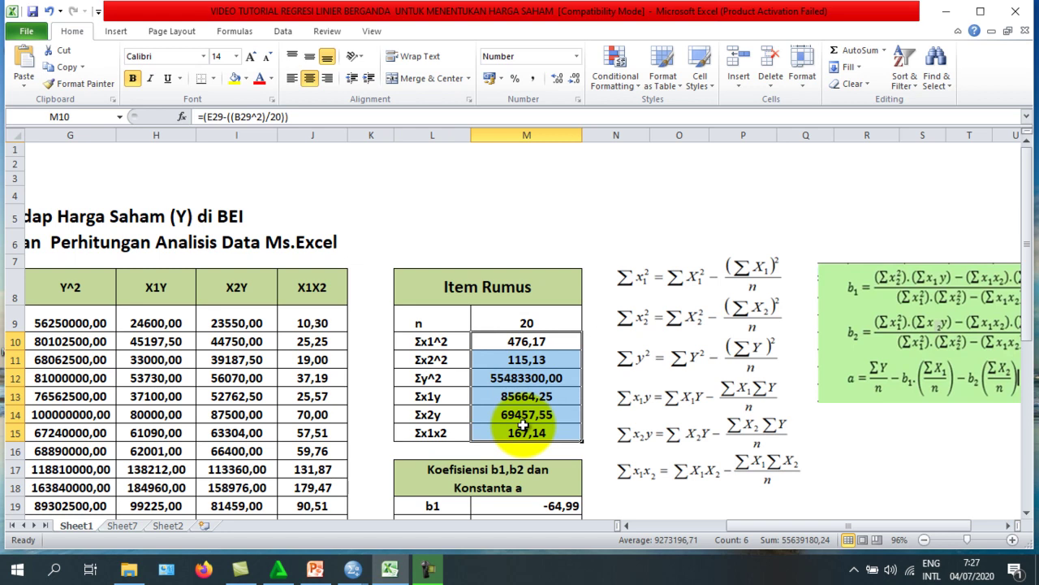
key(Delete)
click(524, 393)
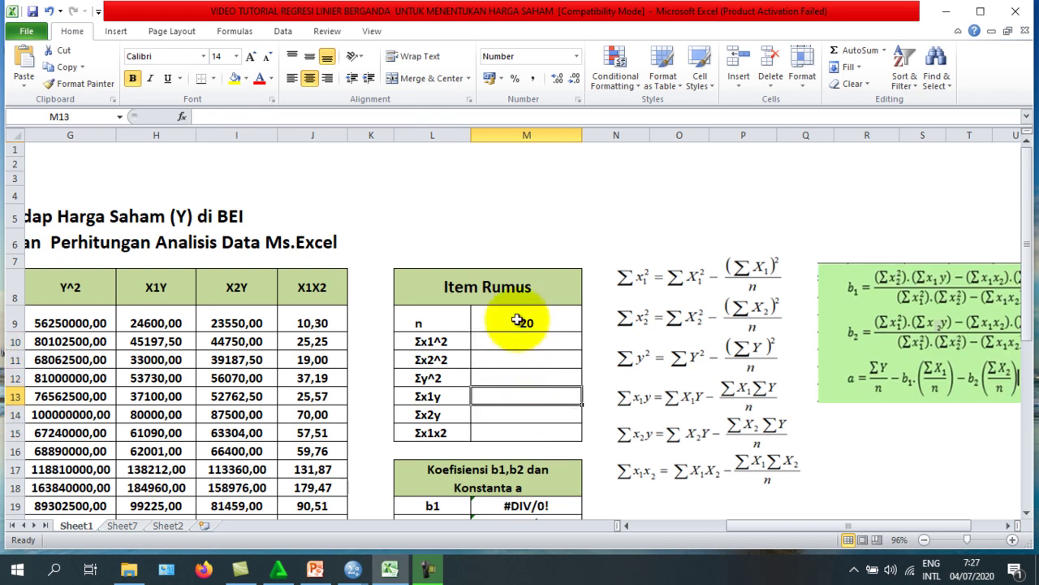
click(517, 320)
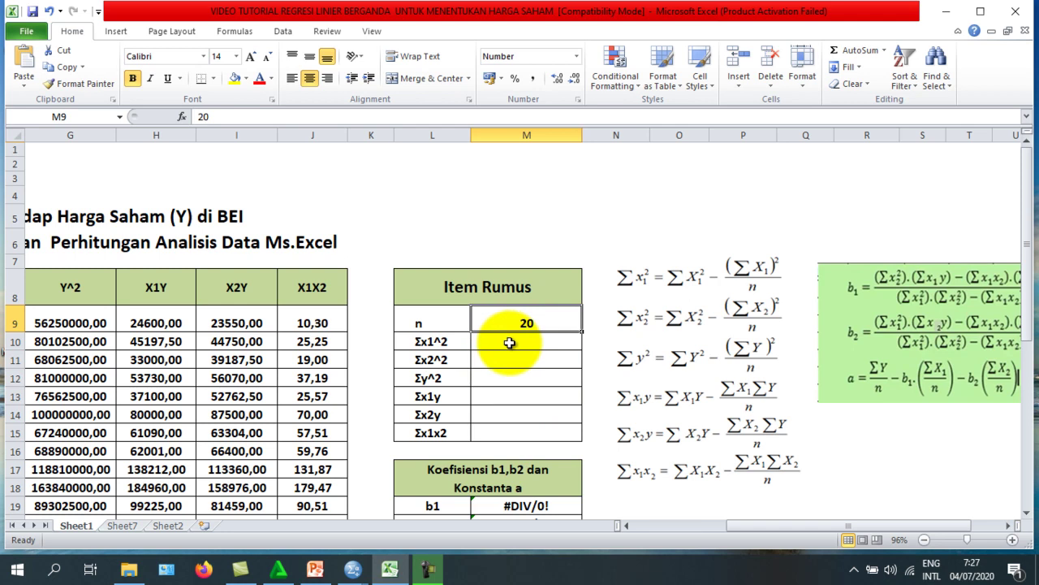
Calculate Σx1^2 in M10 with =E29-((B29^2)/M9), using the X1^2 total, the PER (X1) total and n.
click(509, 343)
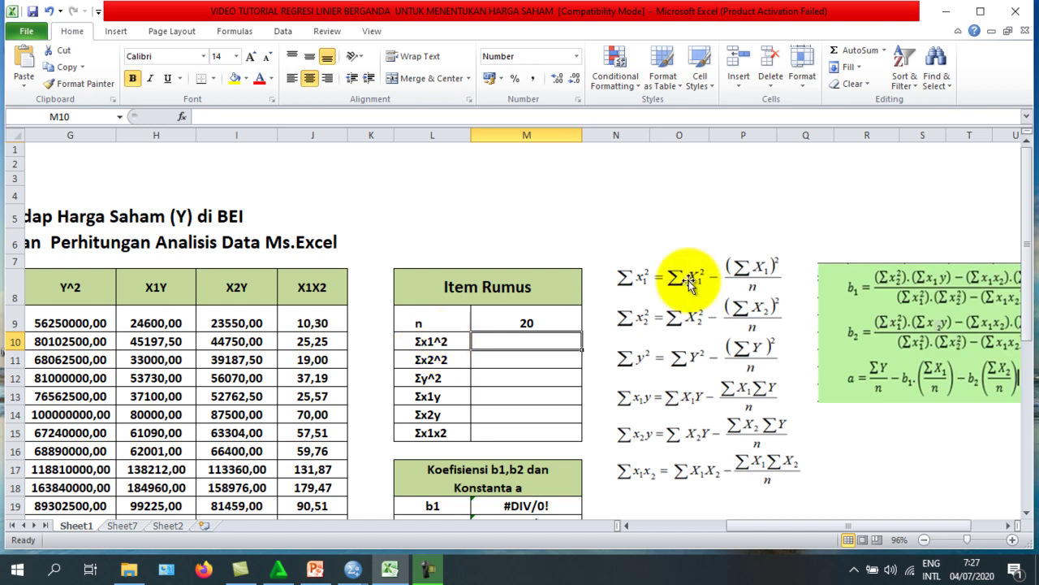
text(=)
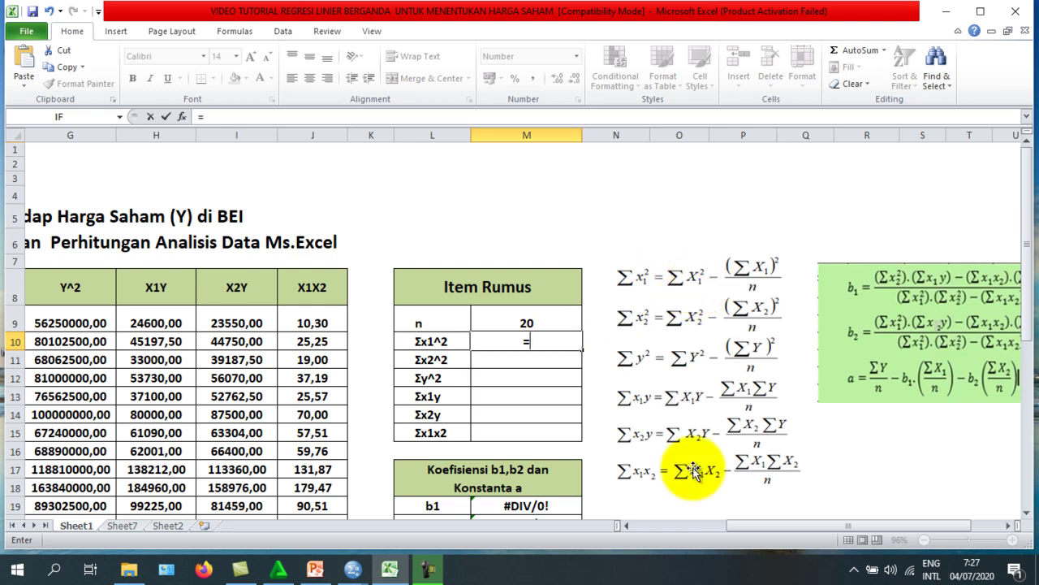
drag(755, 525, 711, 532)
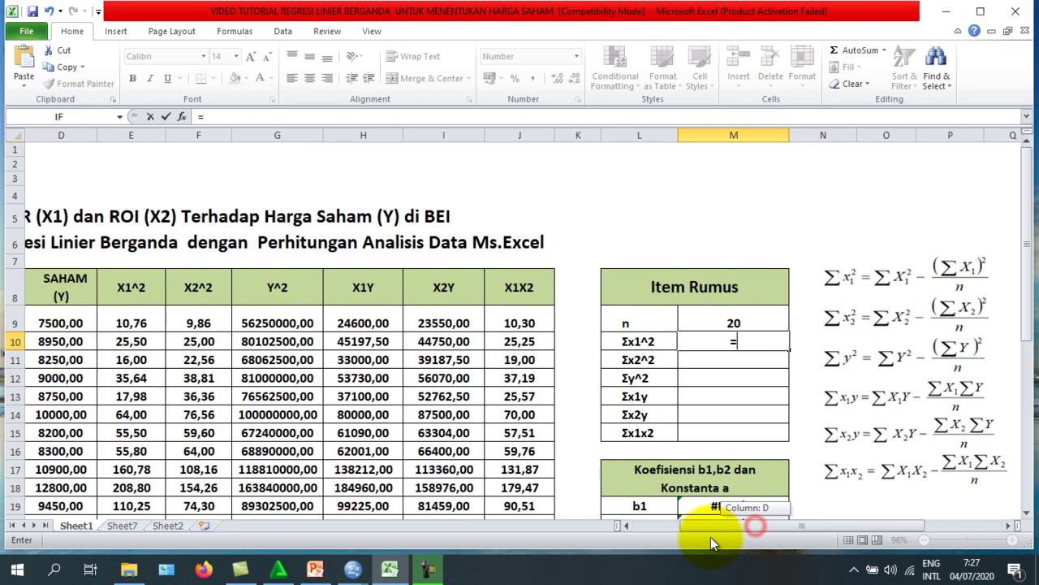
scroll(113, 349, down, 4)
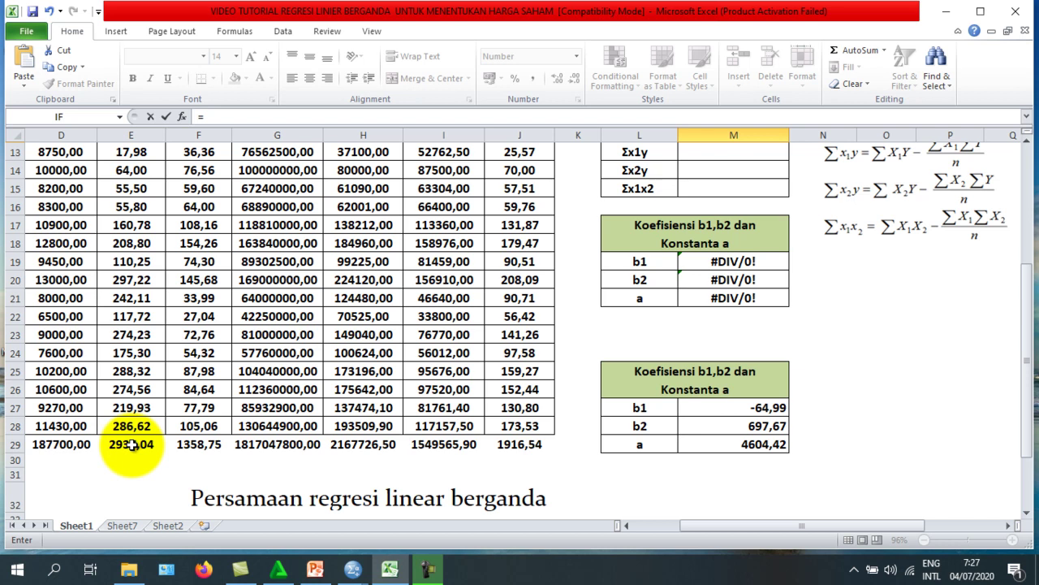
scroll(132, 406, up, 4)
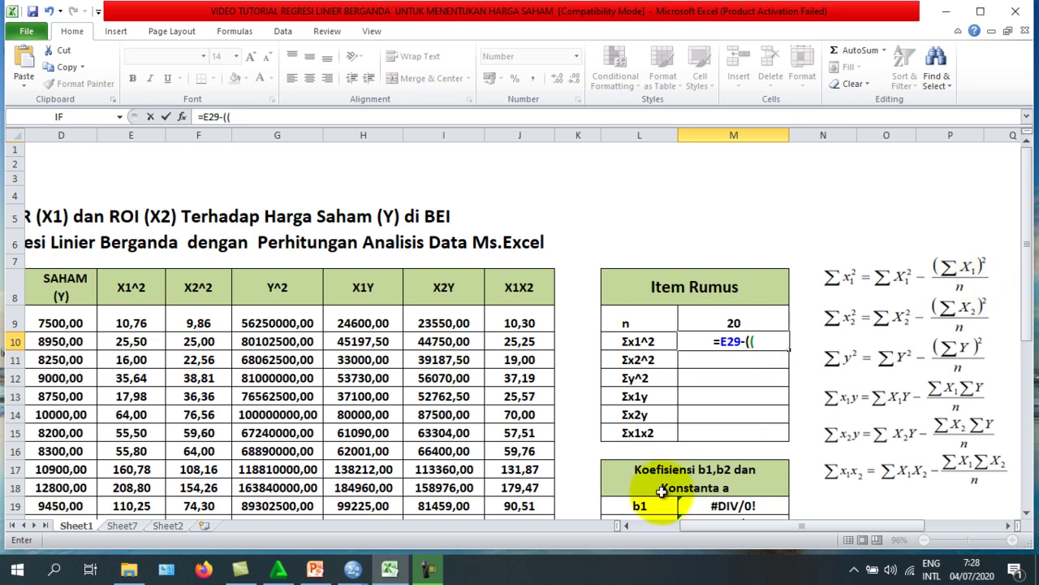
drag(697, 528, 628, 538)
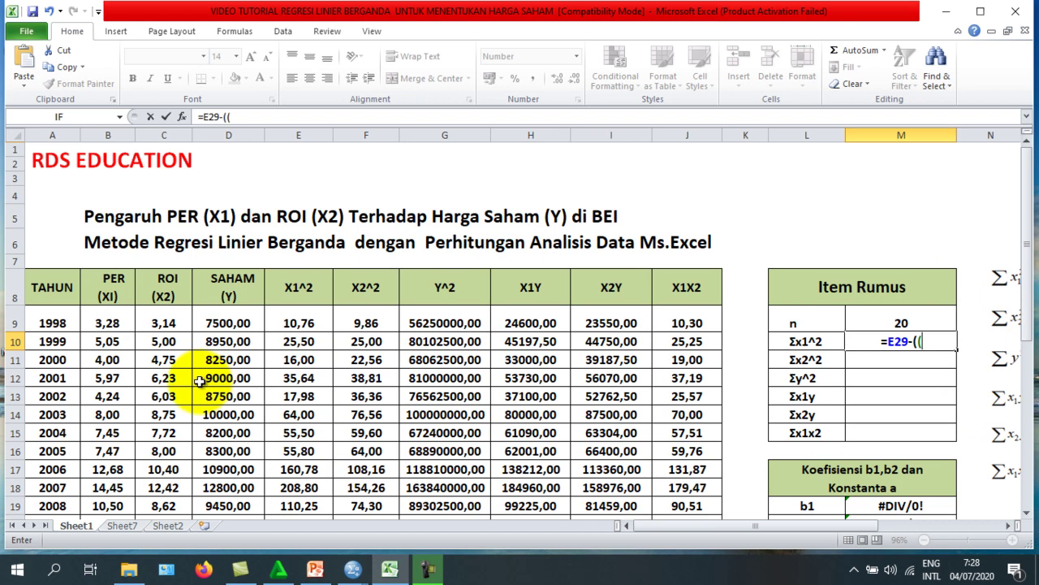
scroll(208, 373, down, 2)
scroll(105, 290, down, 2)
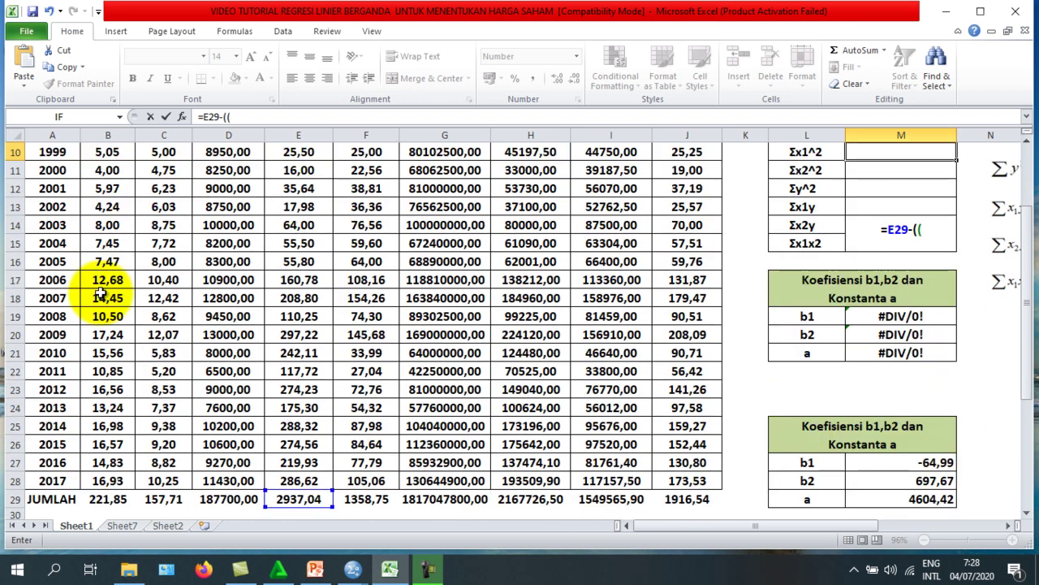
click(111, 446)
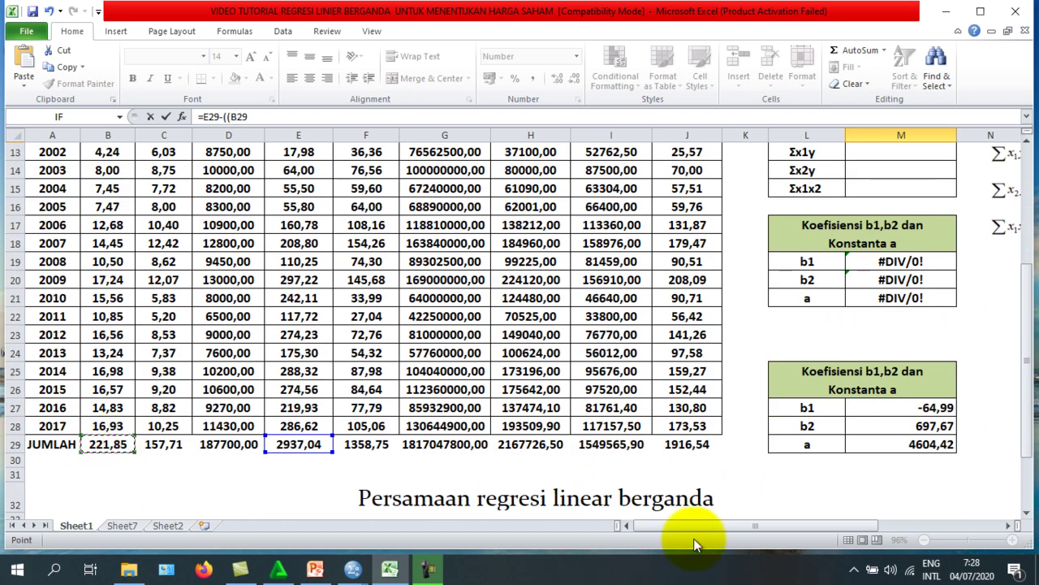
drag(674, 526, 783, 525)
scroll(520, 365, up, 3)
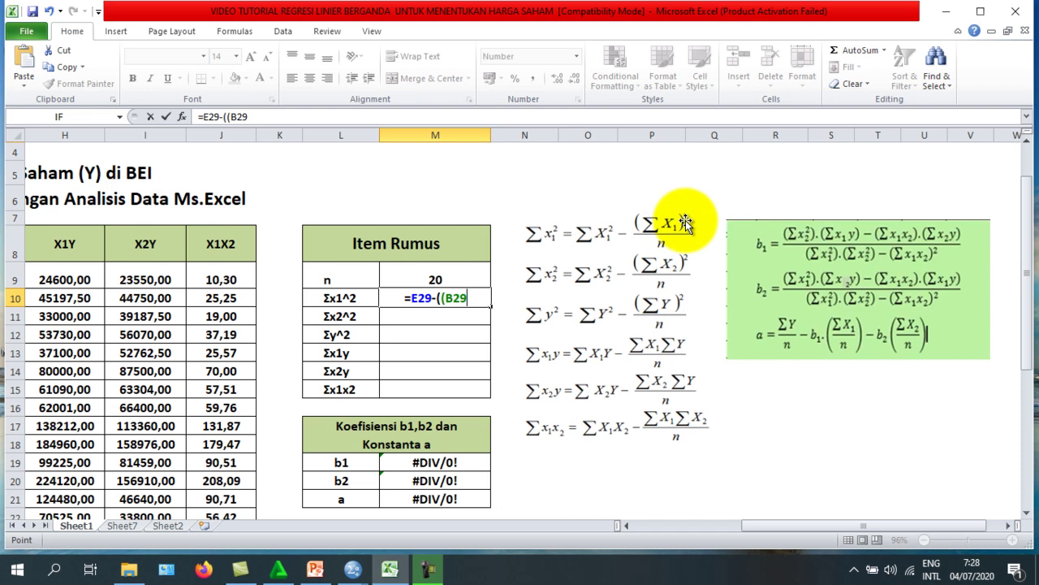
text(^2)
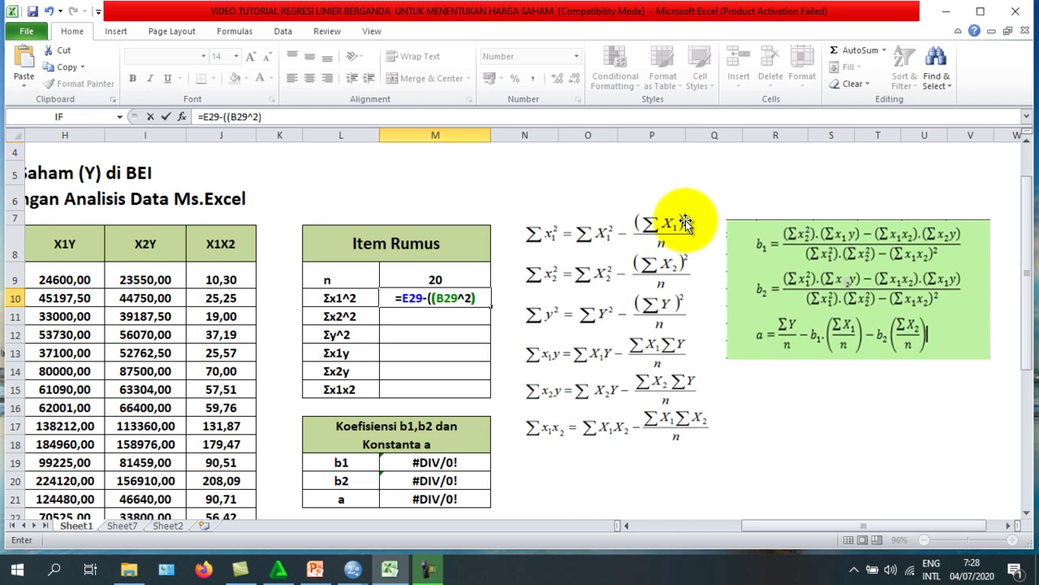
text()/)
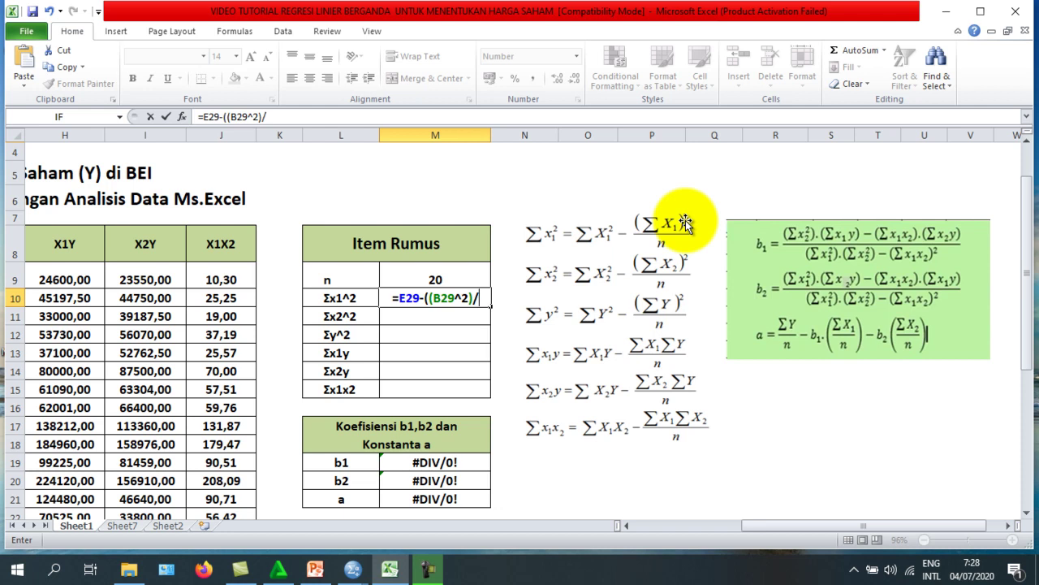
click(445, 273)
text())
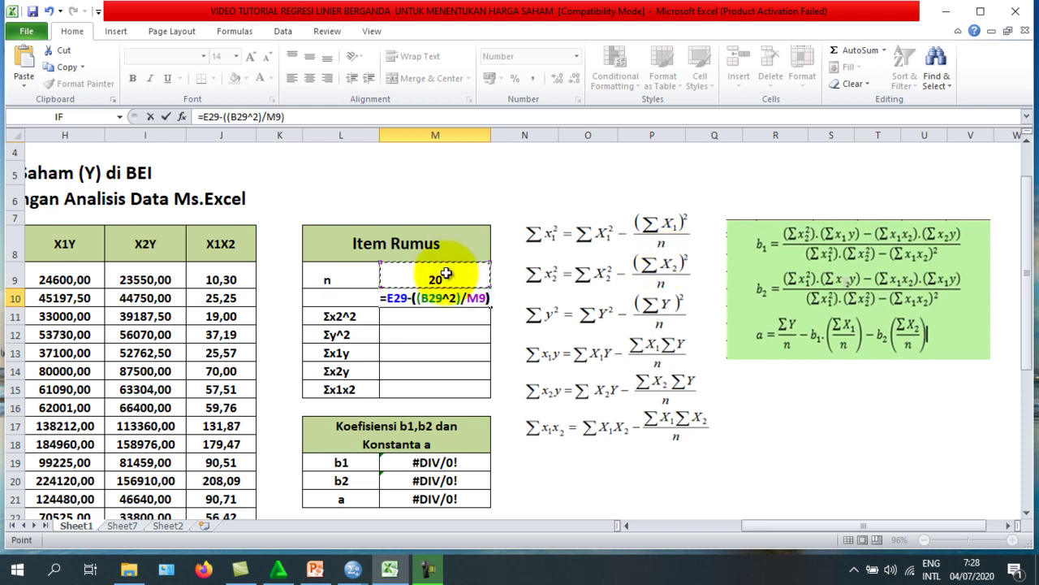
key(Return)
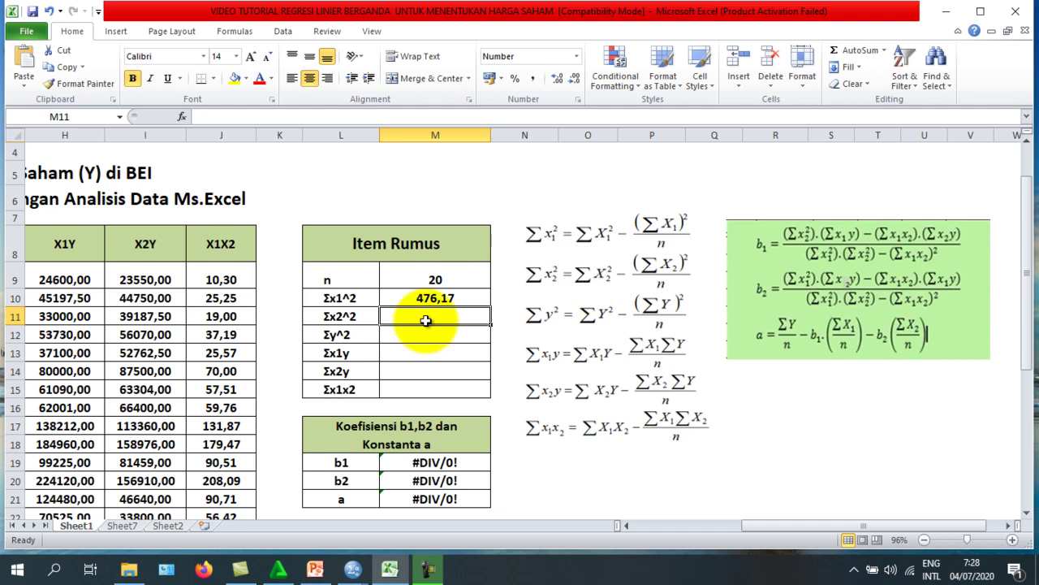
Calculate Σx2^2 in M11 with =F29-((C29^2)/M9), using the X2^2 total, the ROI (X2) total and n.
text(=)
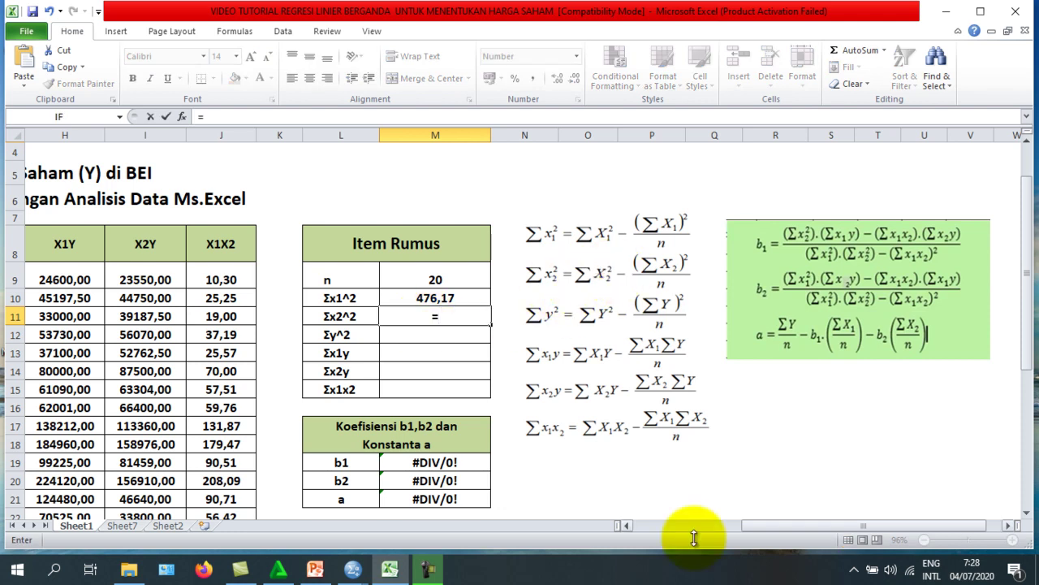
drag(759, 528, 642, 528)
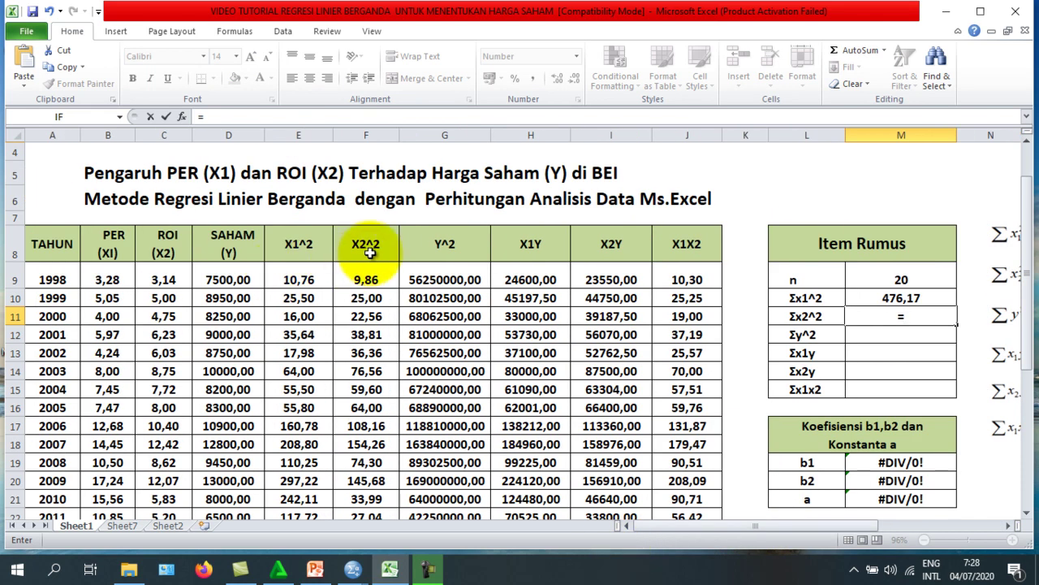
scroll(370, 253, down, 2)
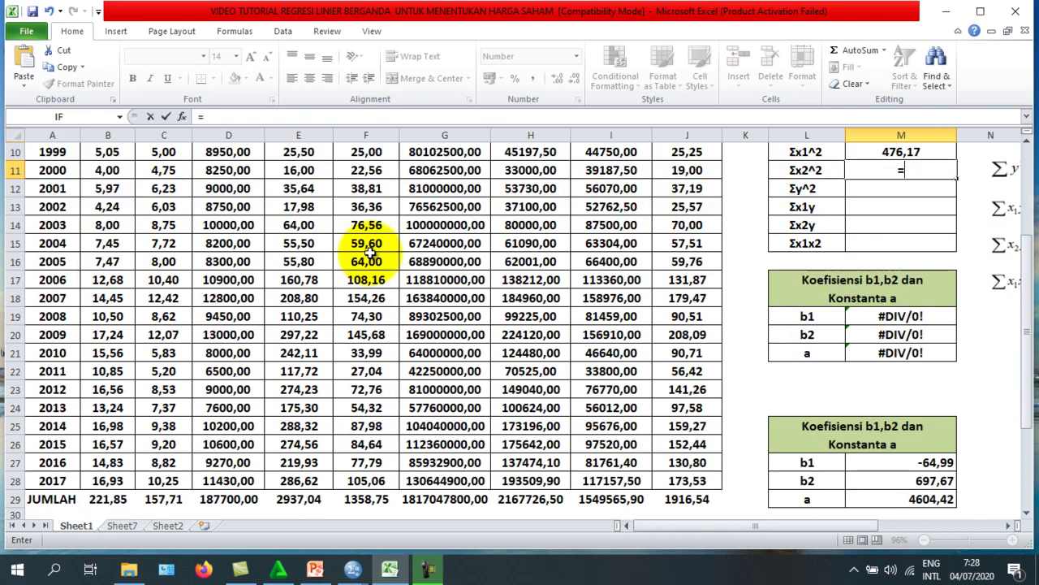
click(372, 496)
drag(675, 525, 740, 522)
scroll(642, 324, up, 2)
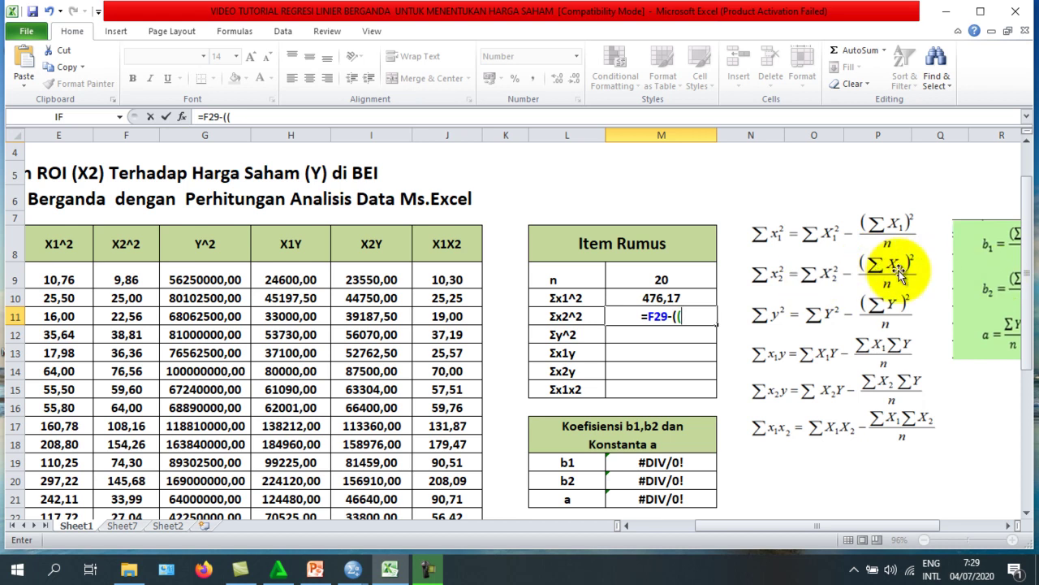
drag(775, 525, 712, 526)
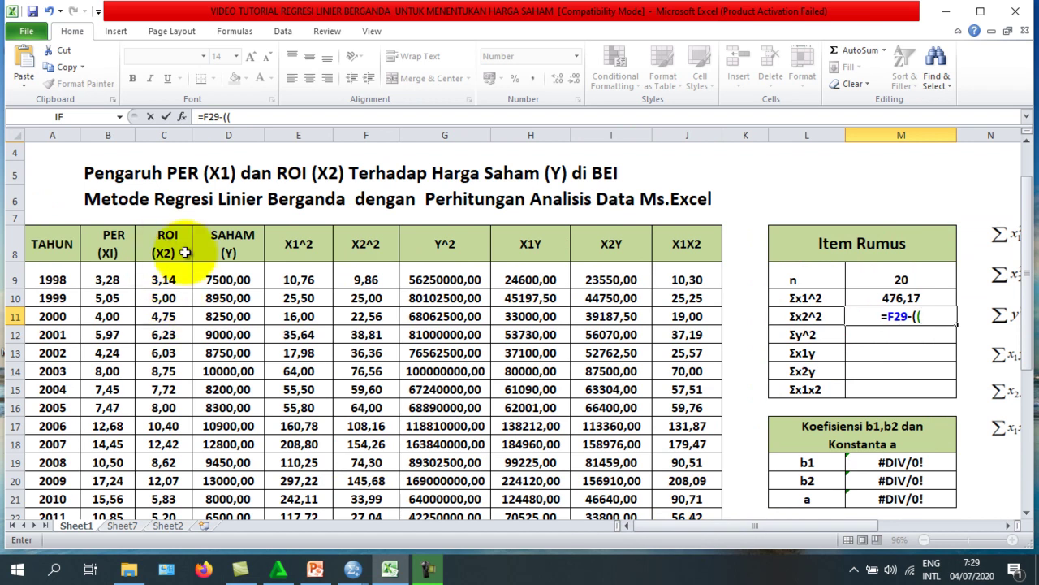
scroll(163, 297, down, 3)
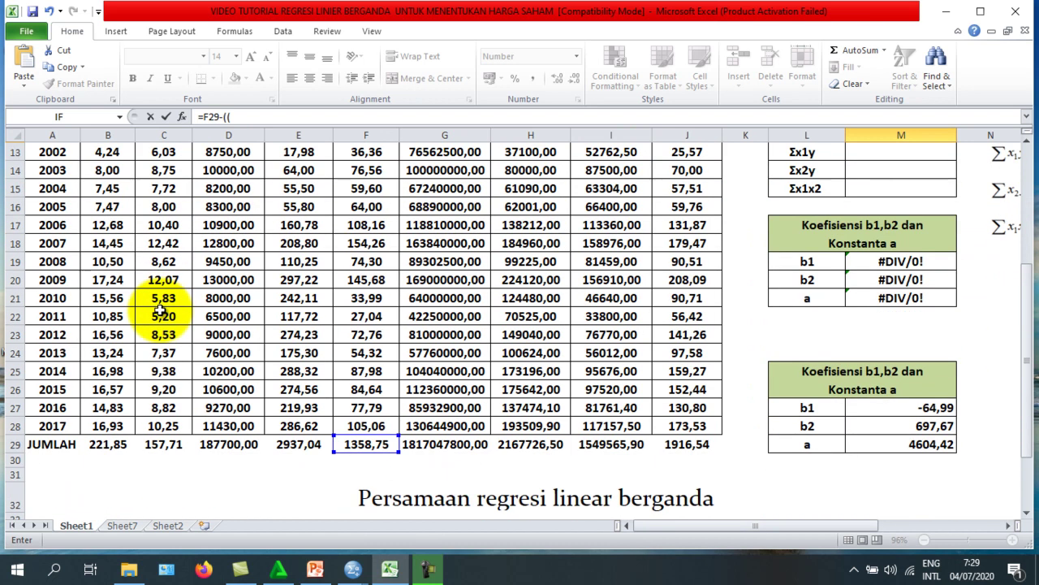
click(159, 447)
drag(603, 529, 726, 527)
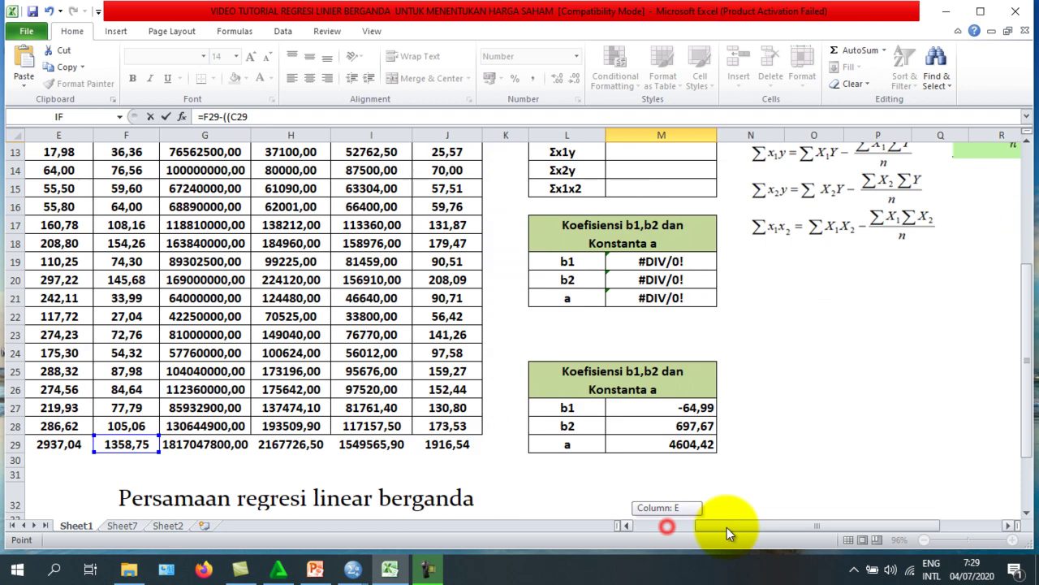
scroll(675, 397, up, 3)
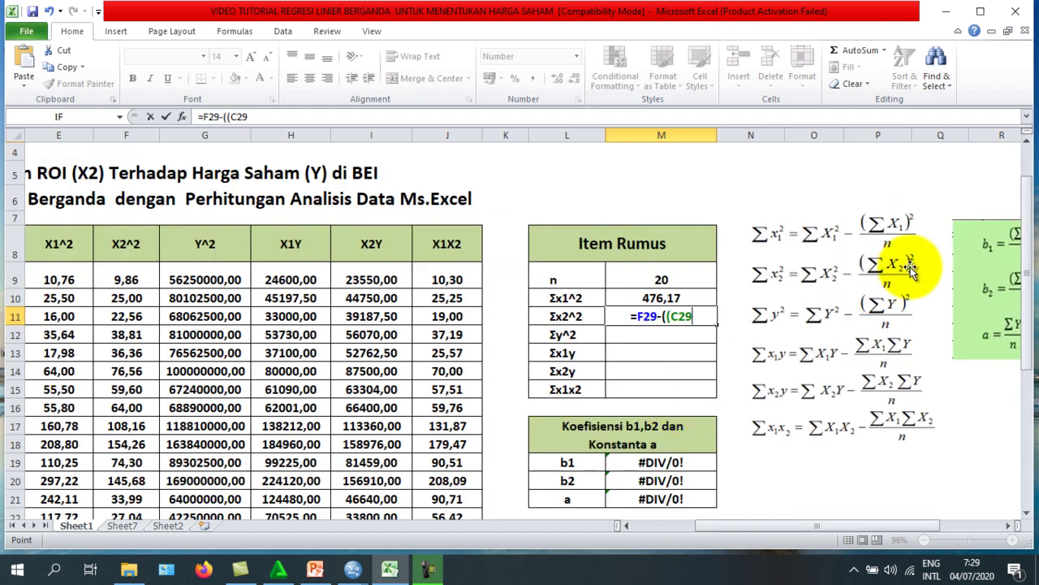
text(^2)
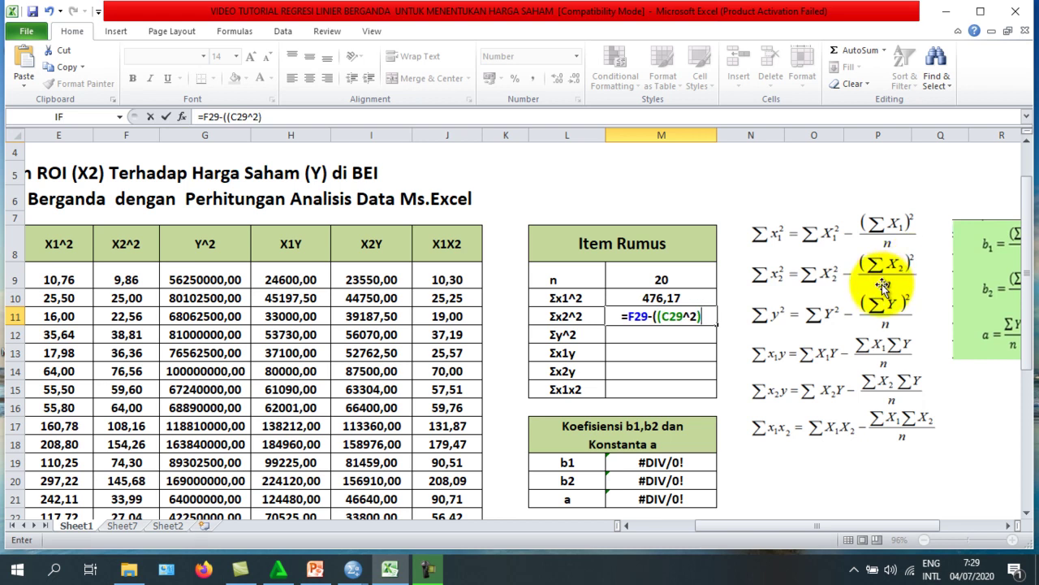
text()/)
click(667, 278)
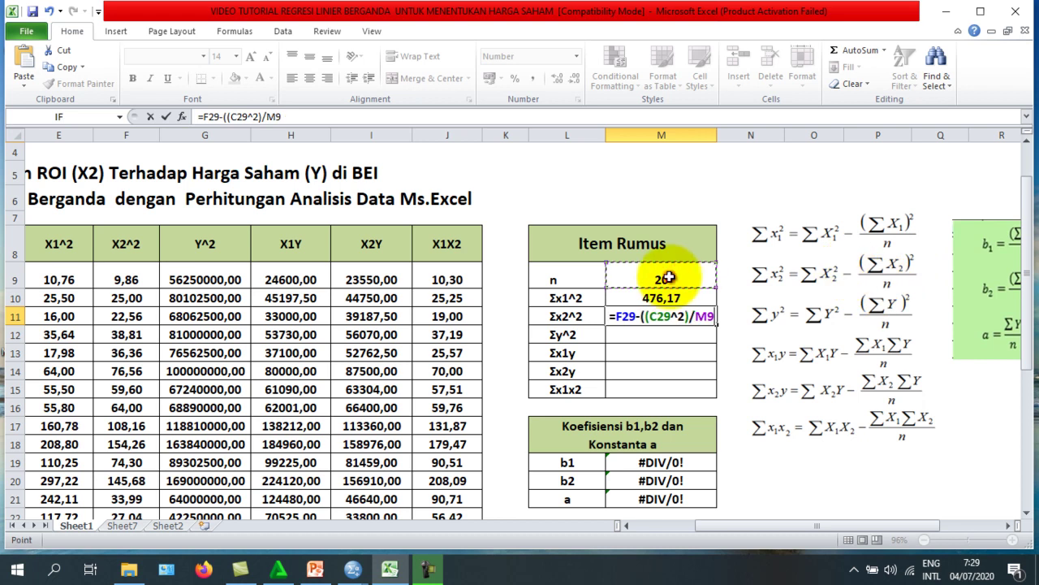
text())
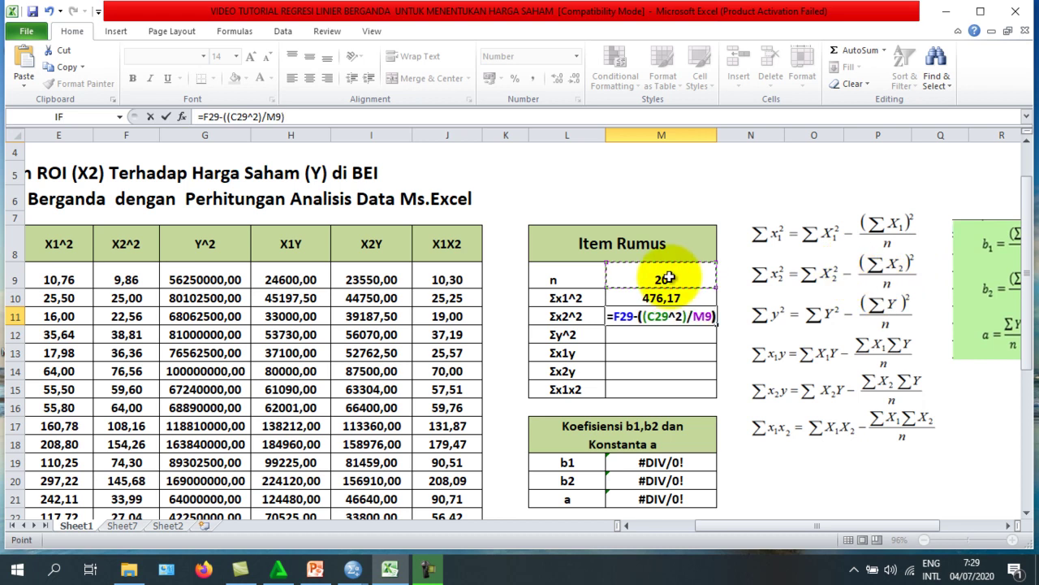
key(Return)
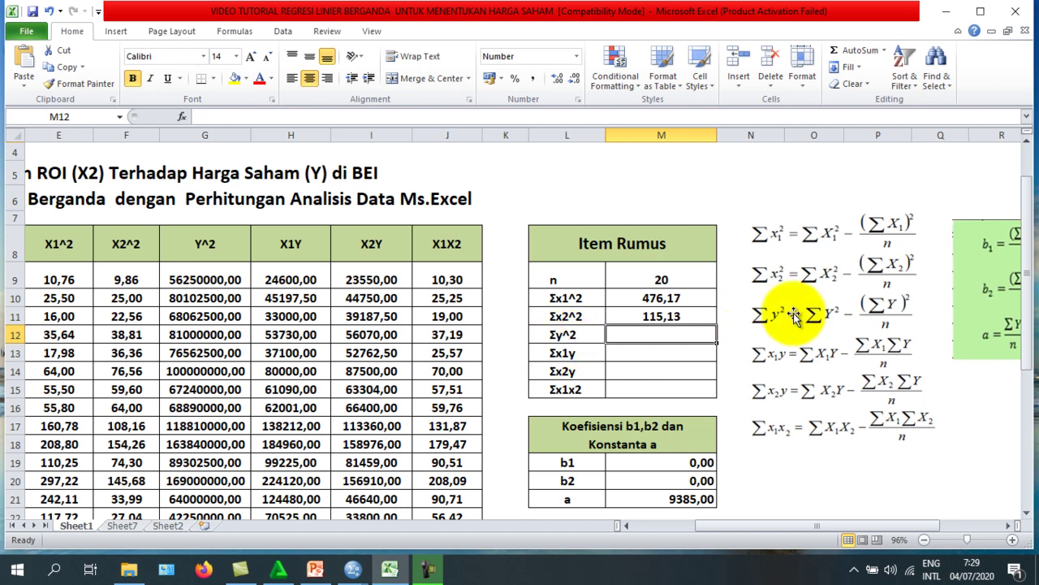
Calculate Σy^2 in M12 with =G29-((D29^2)/M9), using the Y^2 total, the SAHAM (Y) total and n.
text(=)
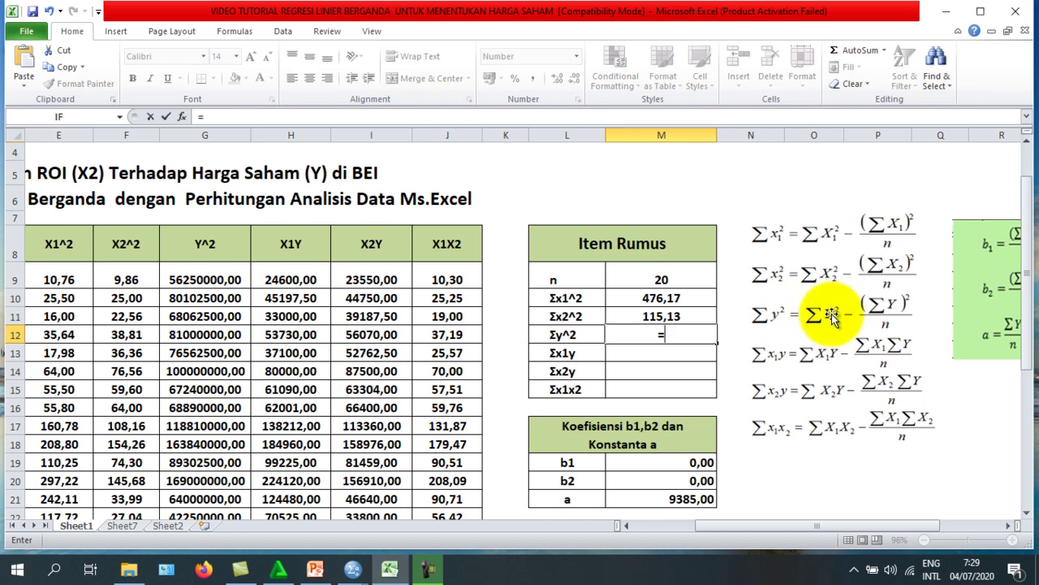
drag(749, 526, 687, 533)
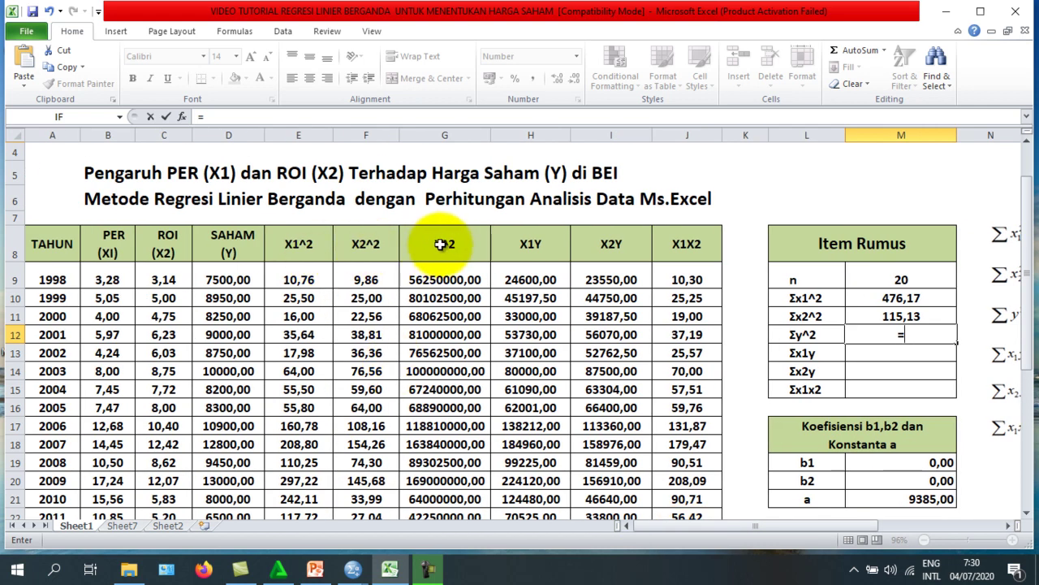
scroll(443, 260, down, 3)
click(430, 444)
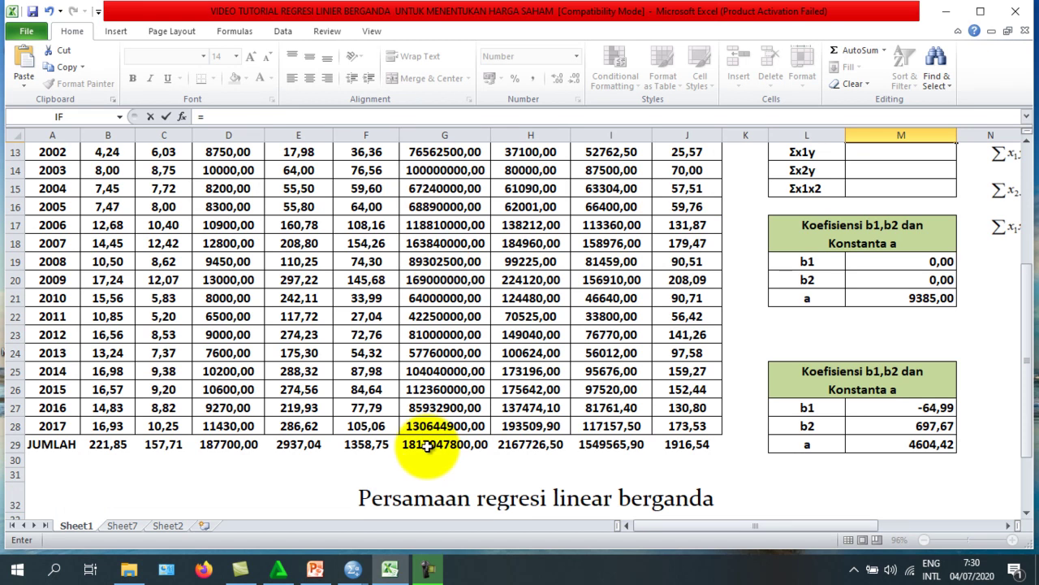
drag(692, 528, 753, 526)
scroll(673, 381, up, 2)
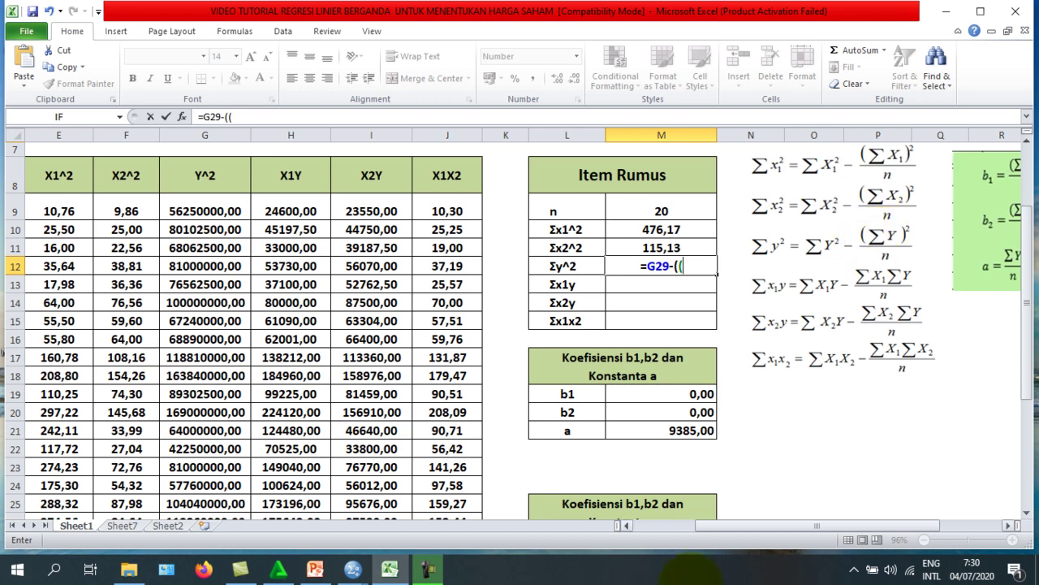
drag(739, 527, 684, 530)
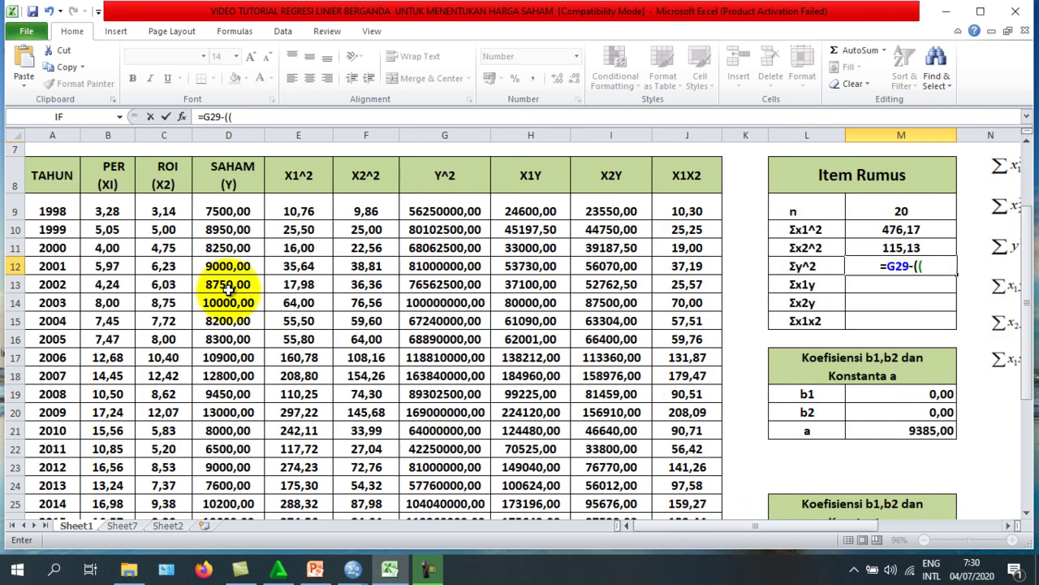
scroll(230, 275, down, 2)
click(244, 447)
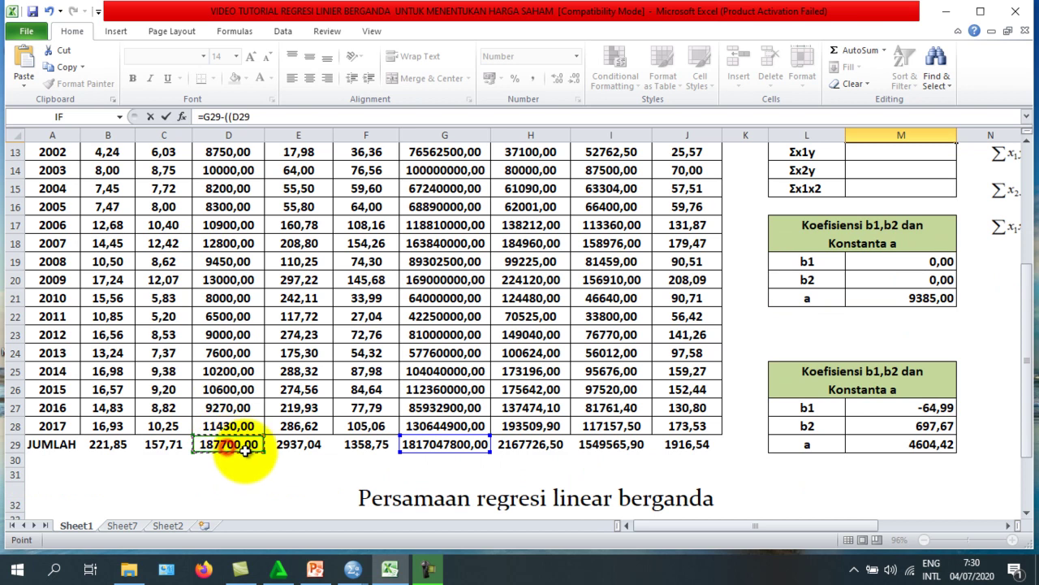
drag(652, 522, 726, 522)
scroll(756, 409, up, 1)
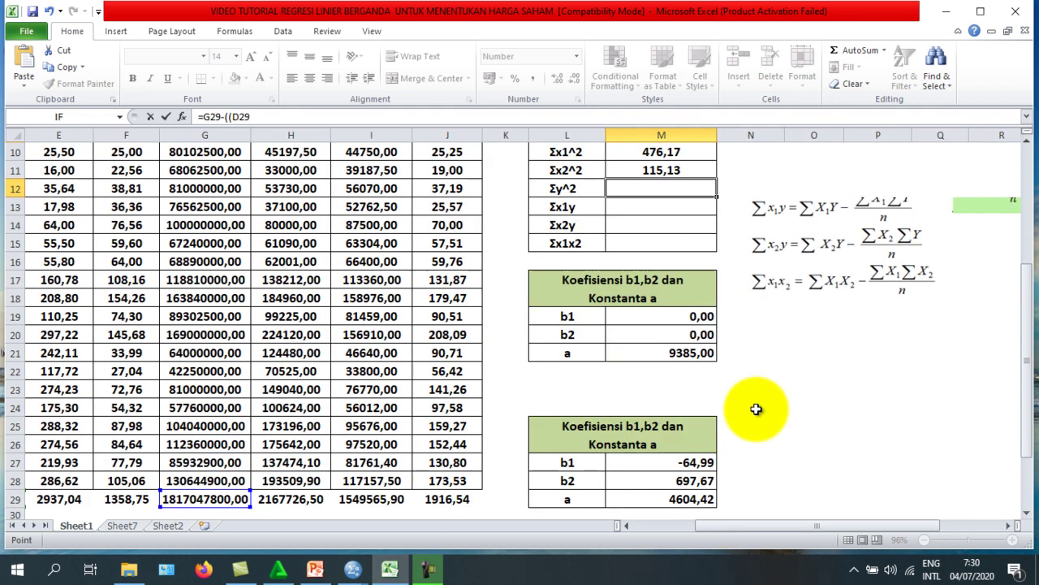
scroll(756, 408, up, 2)
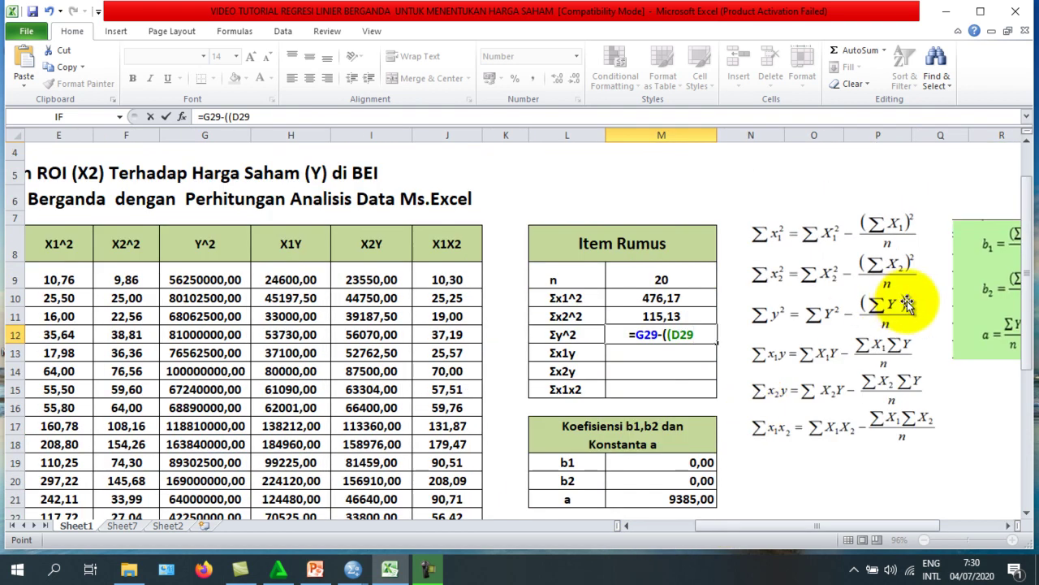
text(^2)
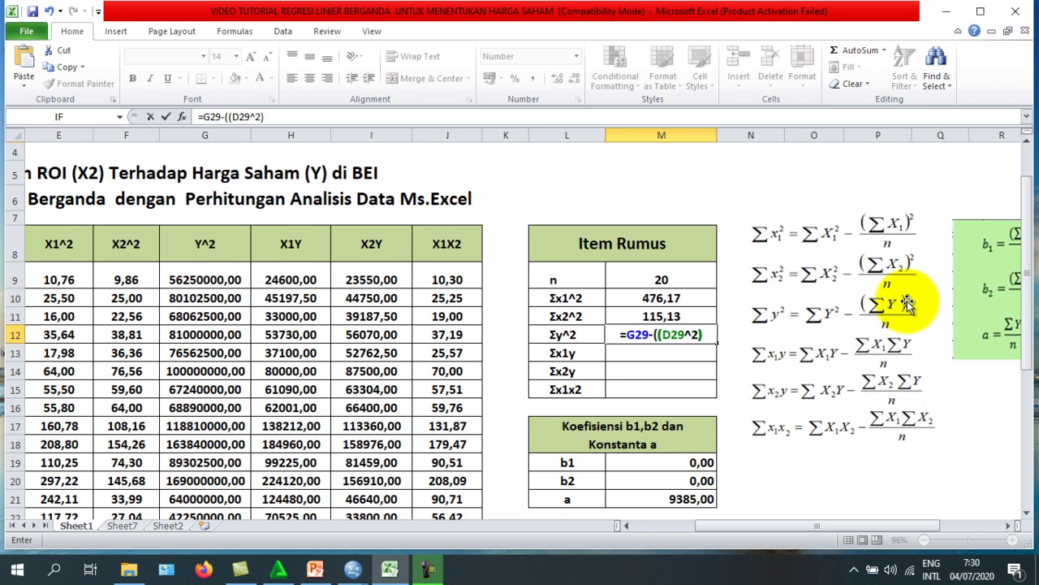
text()/)
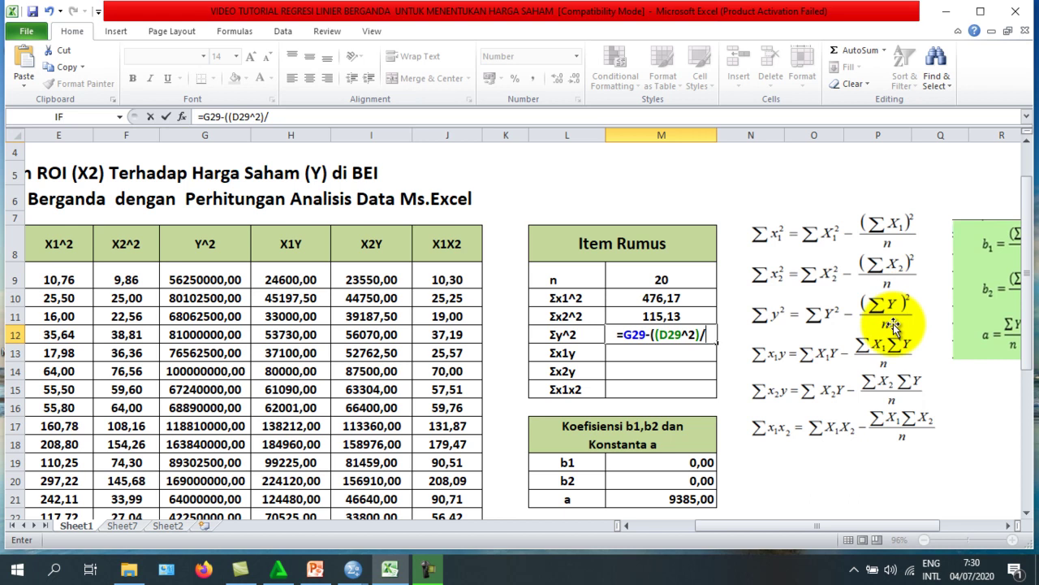
click(674, 279)
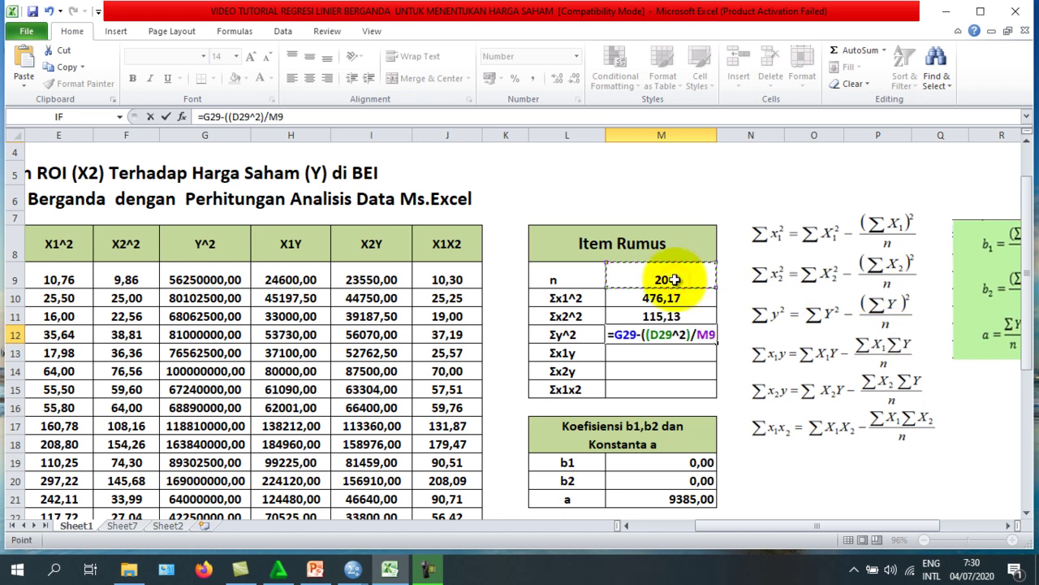
text())
key(Return)
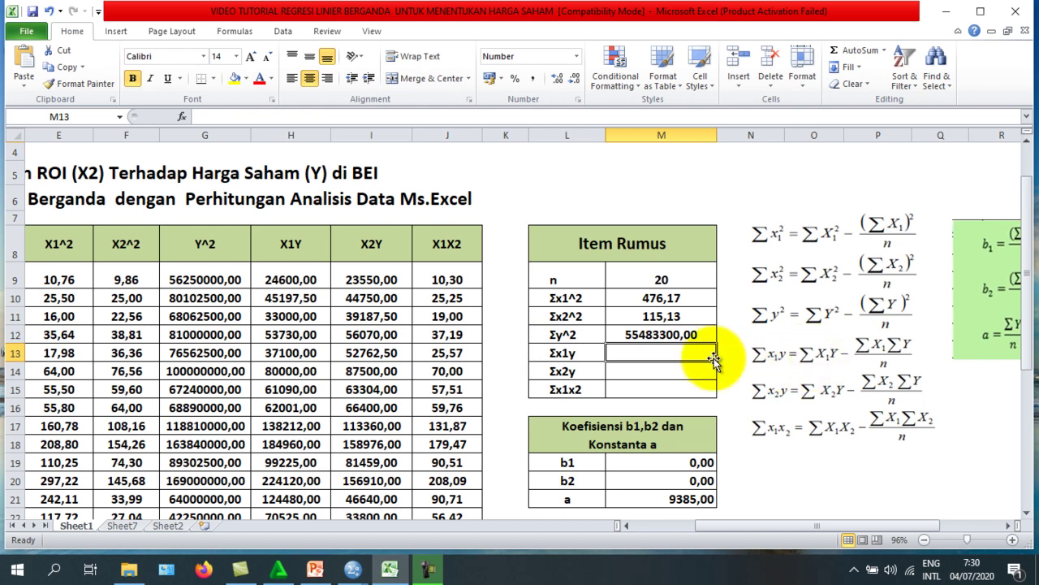
Calculate Σx1y in M13 with =H29-((B29*D29)/M9), using the X1Y total, the PER (X1) and SAHAM (Y) totals and n.
text(=)
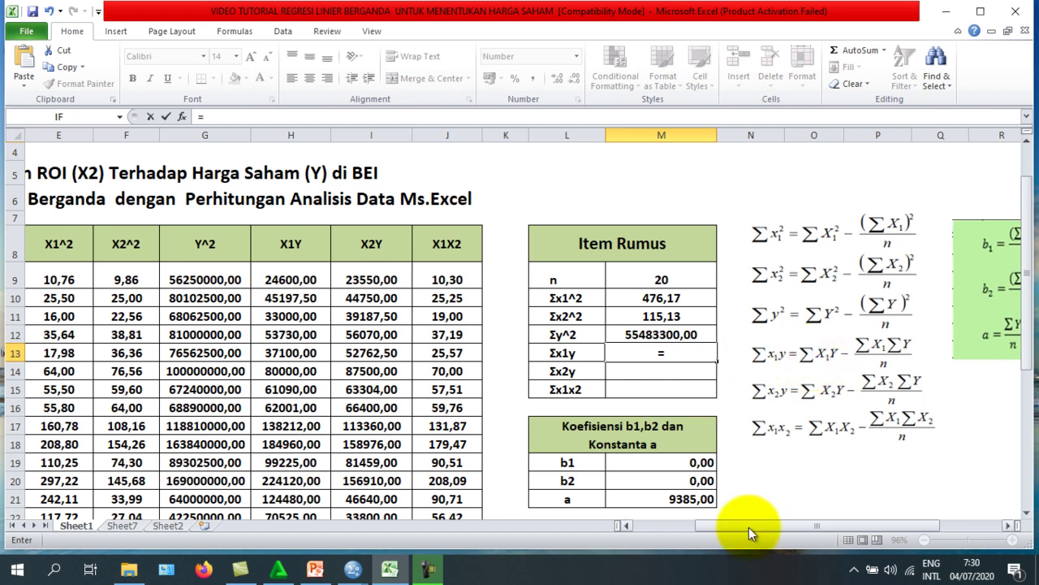
drag(744, 525, 690, 534)
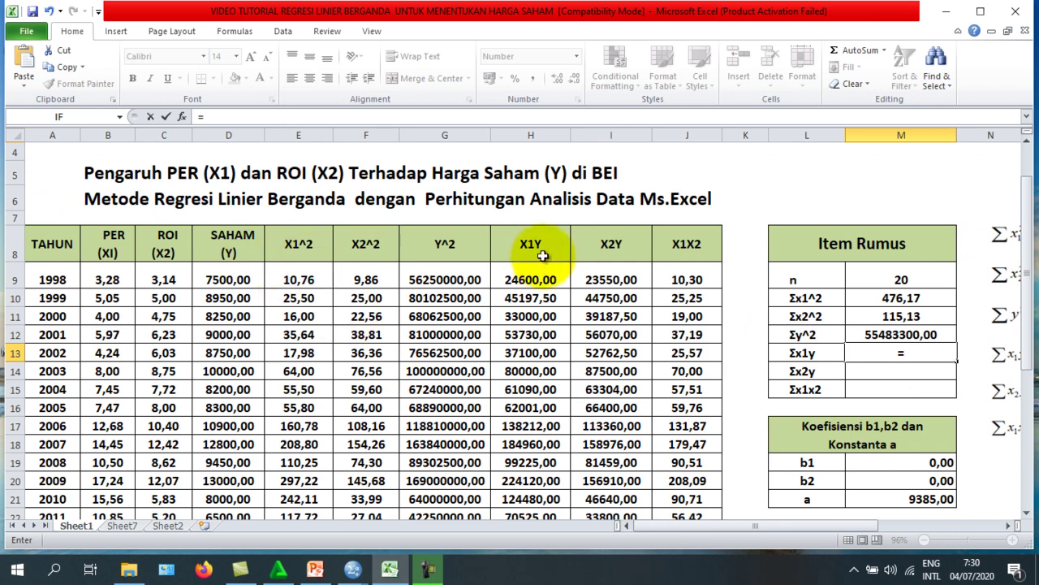
scroll(532, 251, down, 3)
click(524, 444)
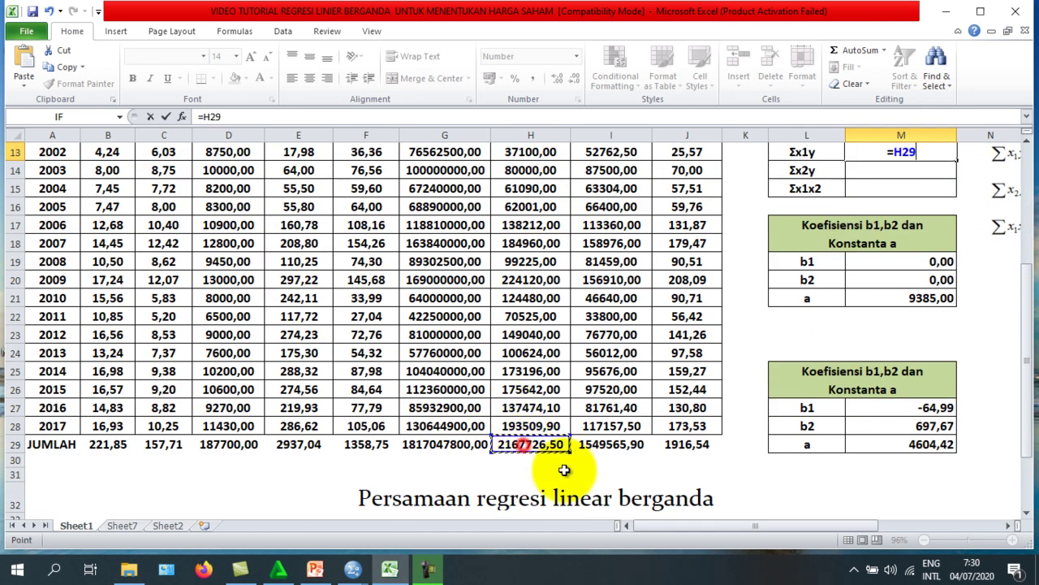
drag(709, 526, 777, 526)
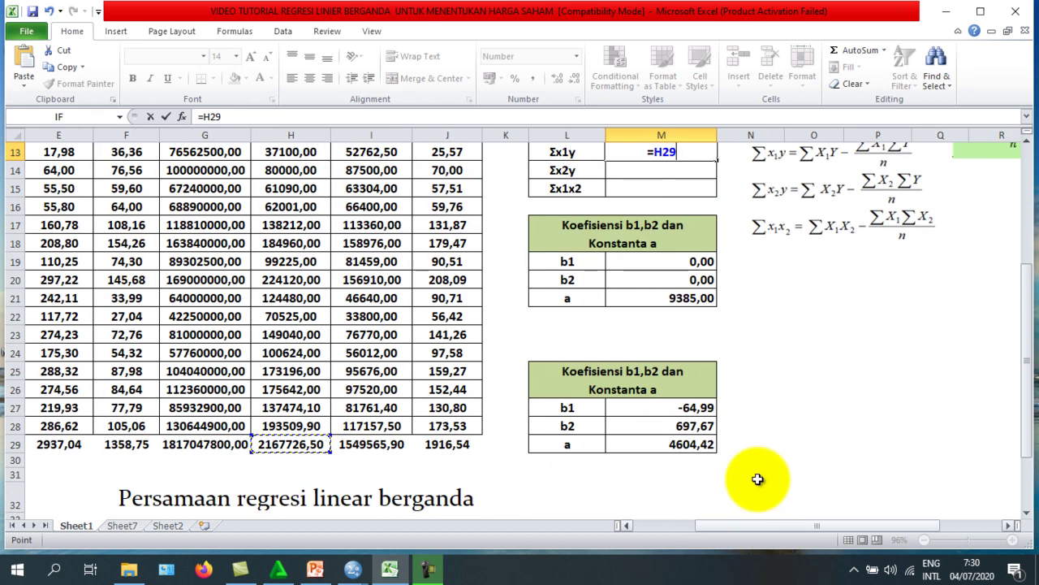
scroll(735, 414, up, 2)
scroll(709, 347, up, 1)
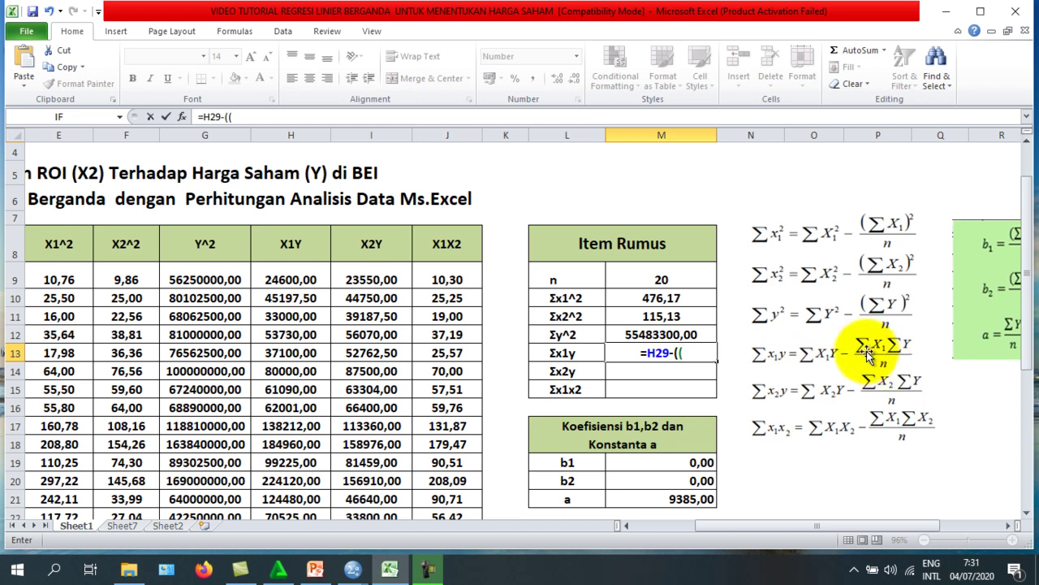
drag(753, 525, 695, 529)
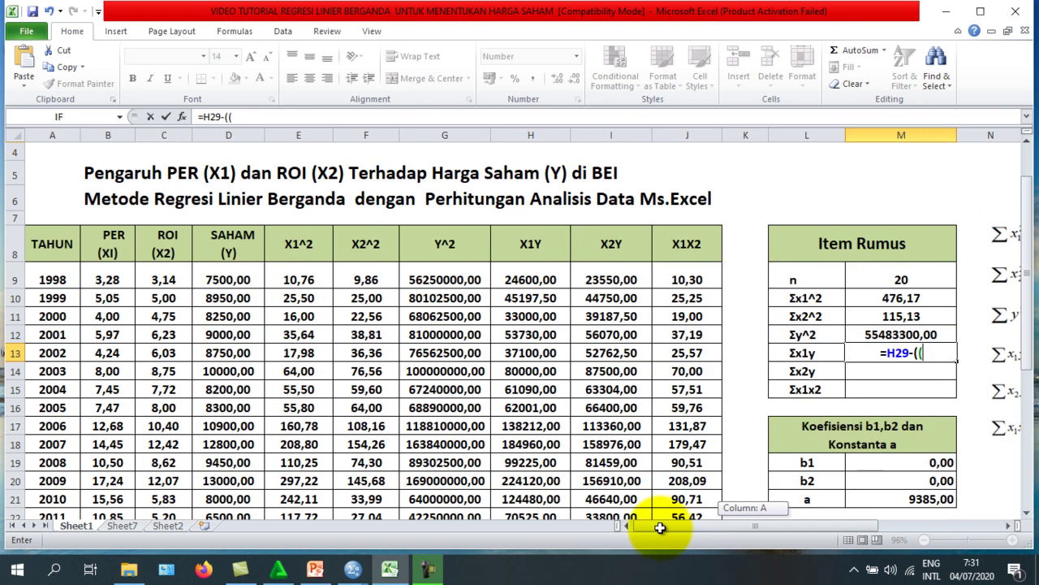
scroll(104, 349, down, 3)
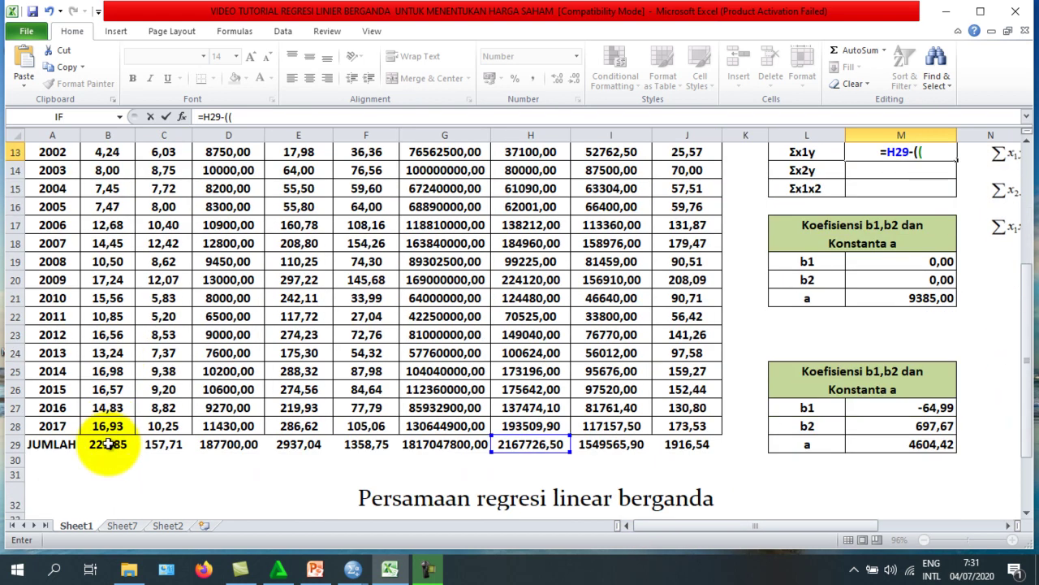
click(108, 445)
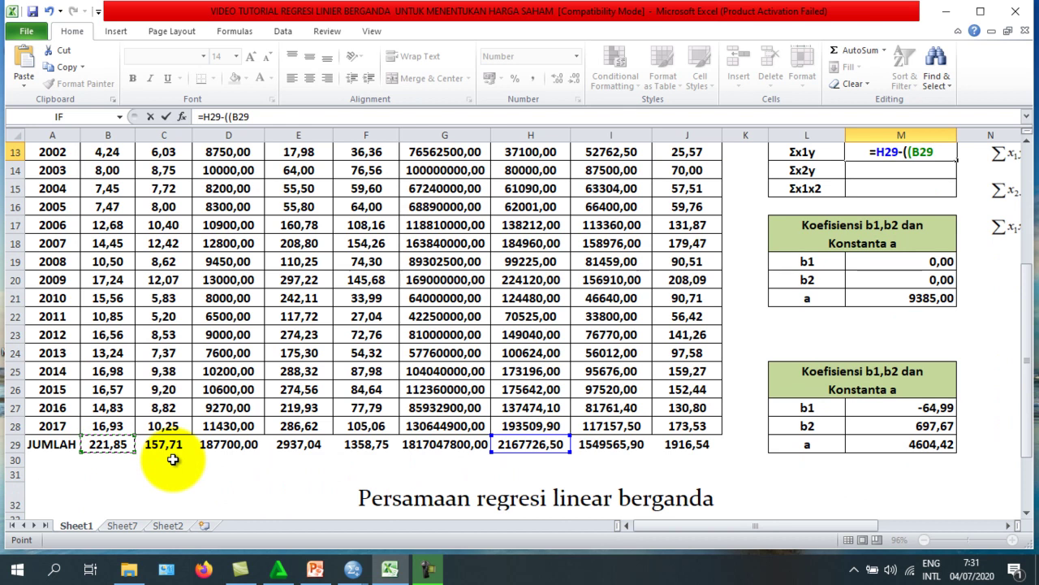
text(*)
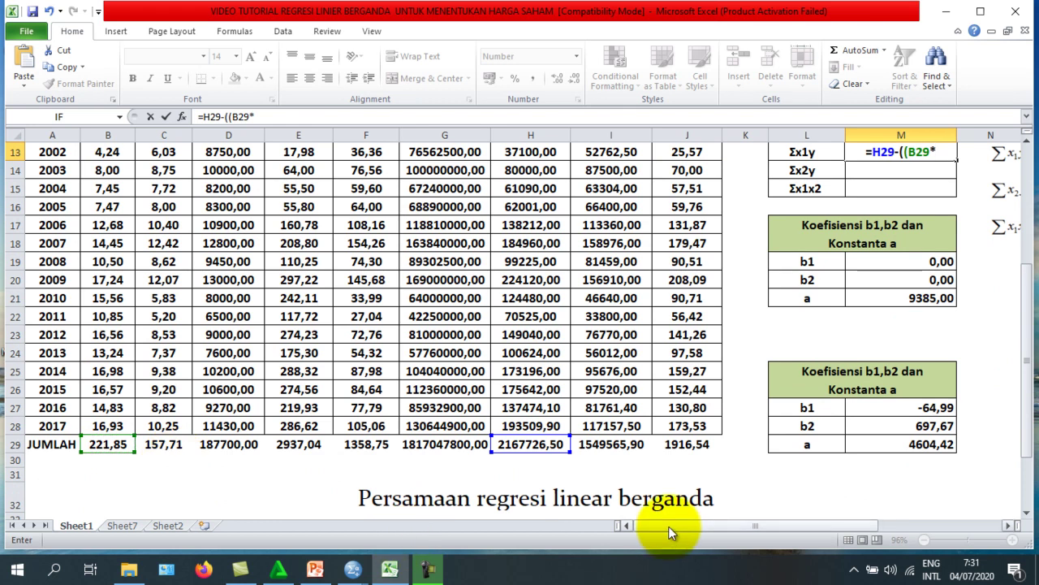
drag(668, 526, 736, 529)
scroll(809, 384, up, 1)
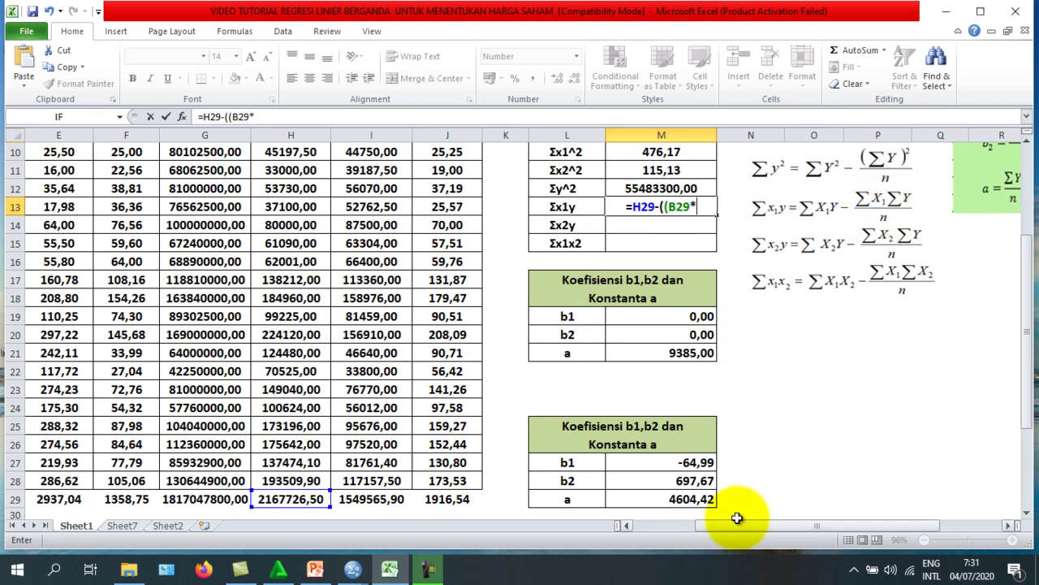
drag(739, 524, 644, 549)
scroll(173, 399, up, 3)
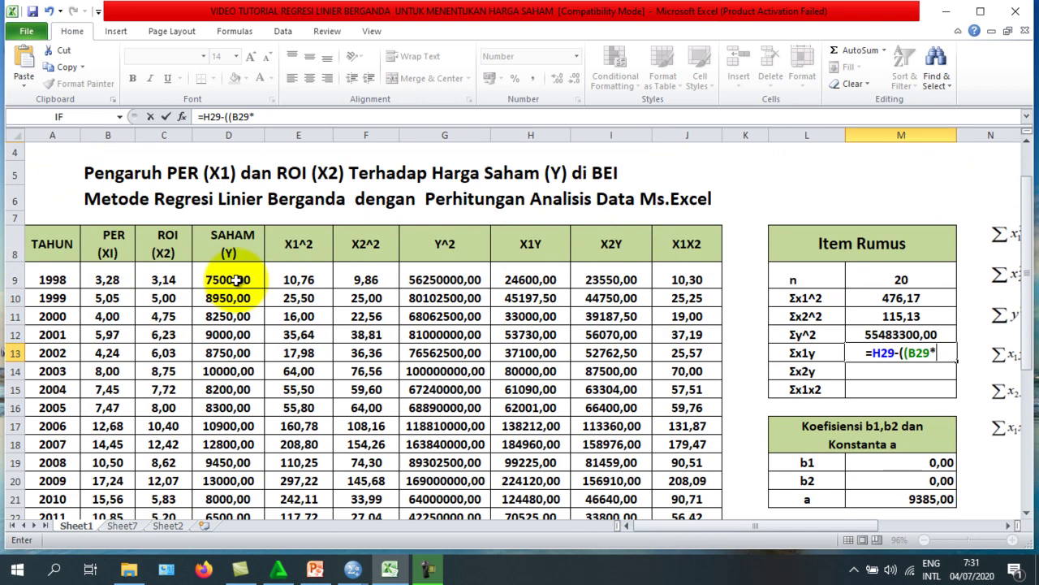
scroll(232, 268, down, 3)
scroll(231, 268, down, 2)
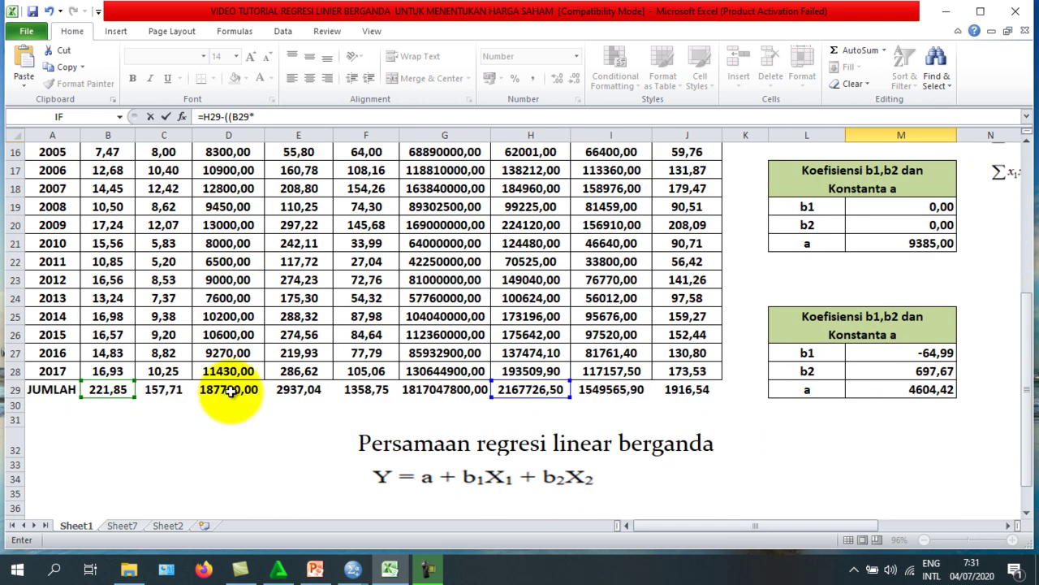
click(230, 388)
drag(670, 532, 758, 522)
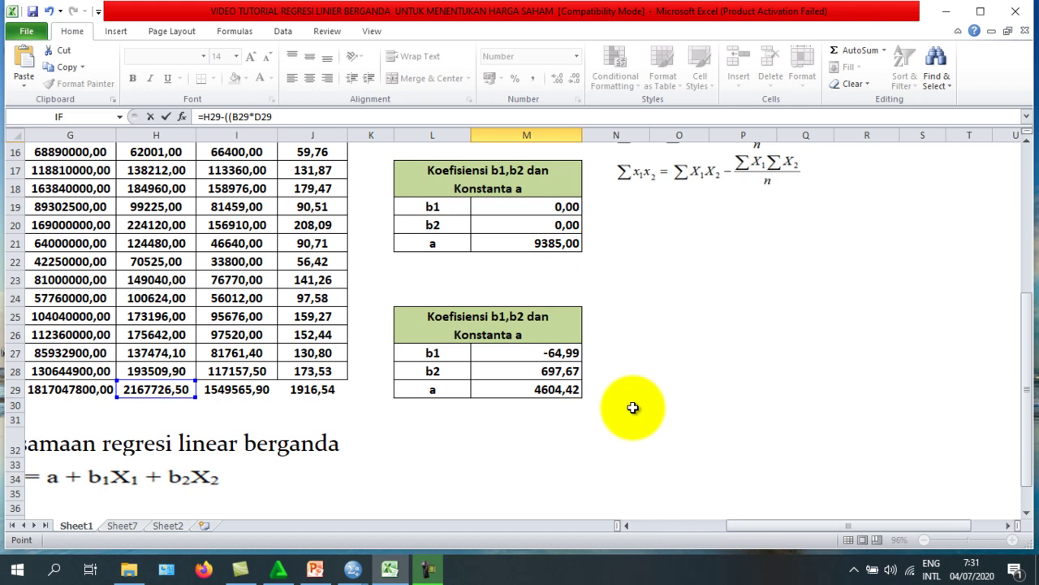
scroll(560, 313, up, 3)
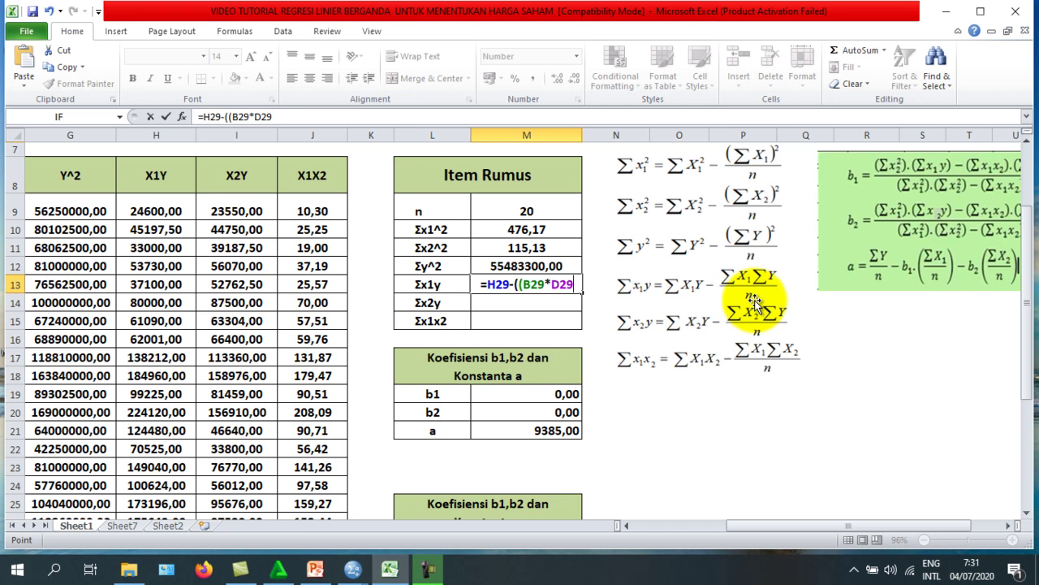
text())
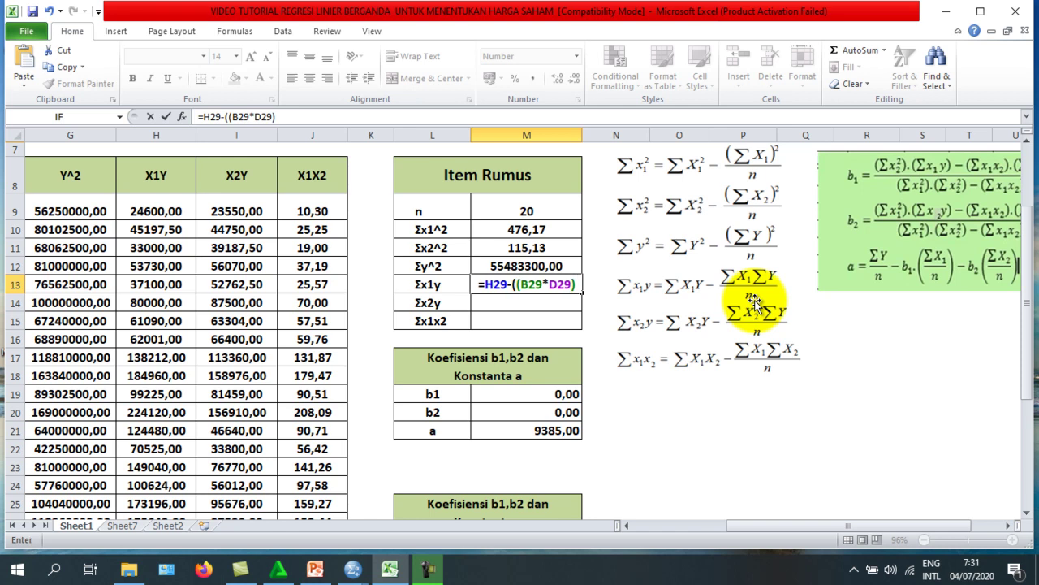
text(/)
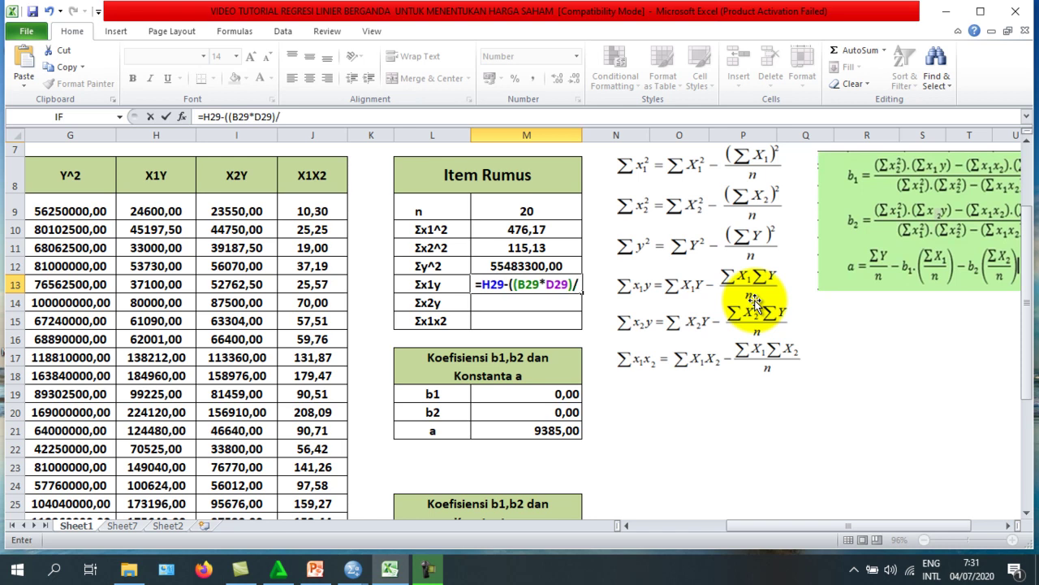
click(499, 210)
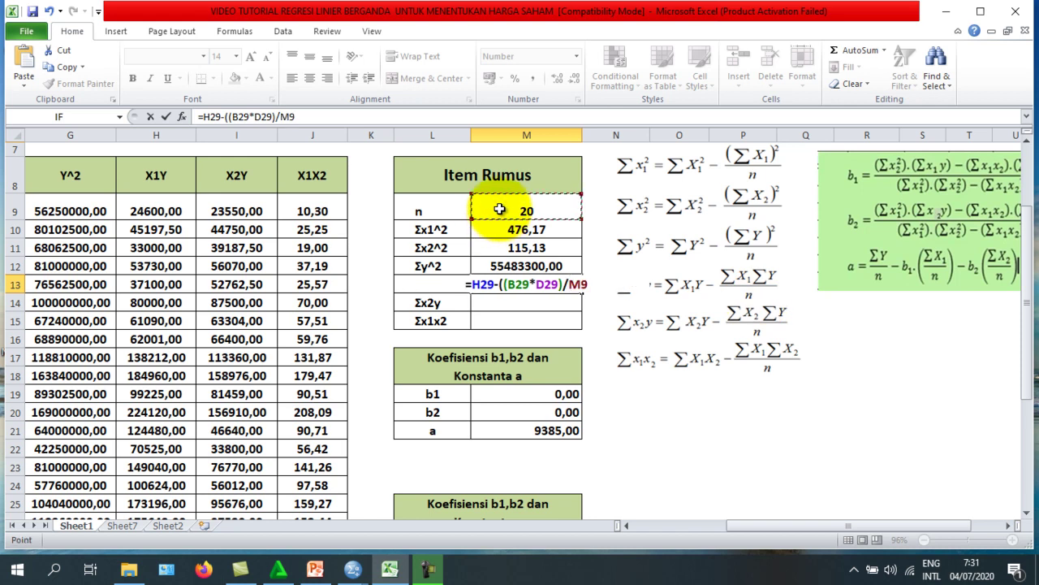
text())
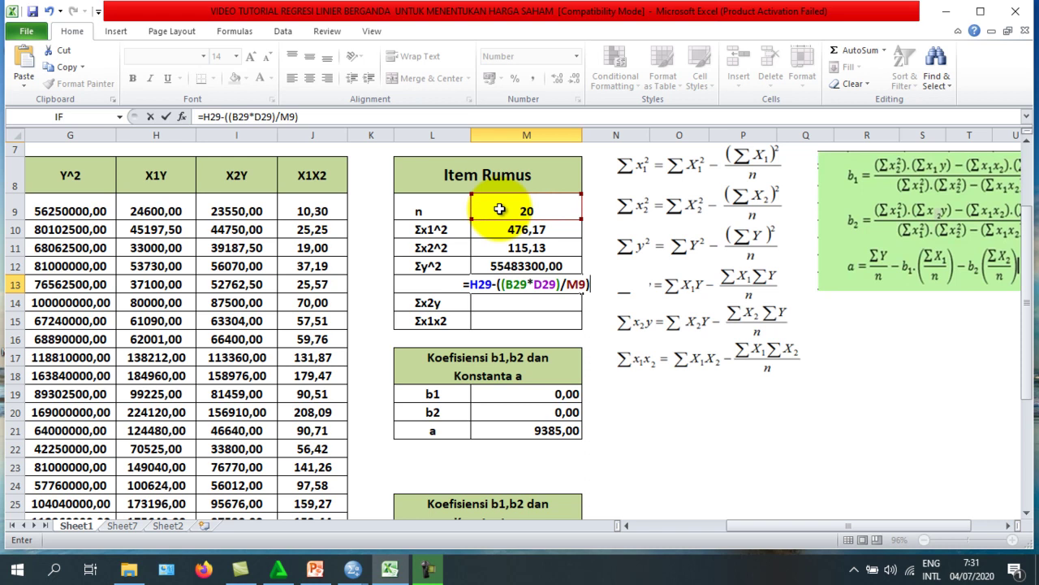
key(Return)
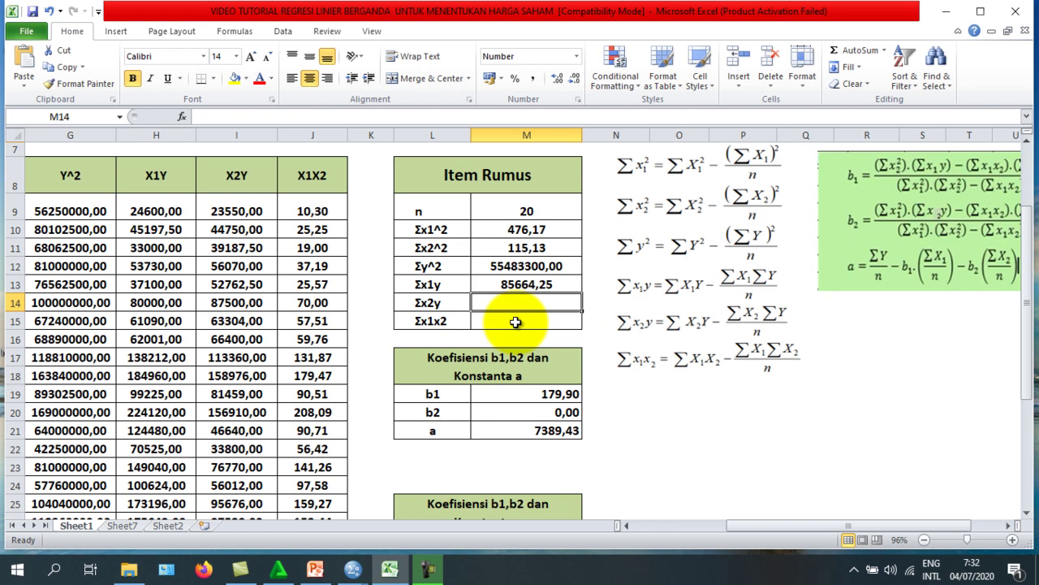
Calculate Σx2y in M14 with =I29-((C29*D29)/M9), using the X2Y total, the ROI (X2) and SAHAM (Y) totals and n.
text(=)
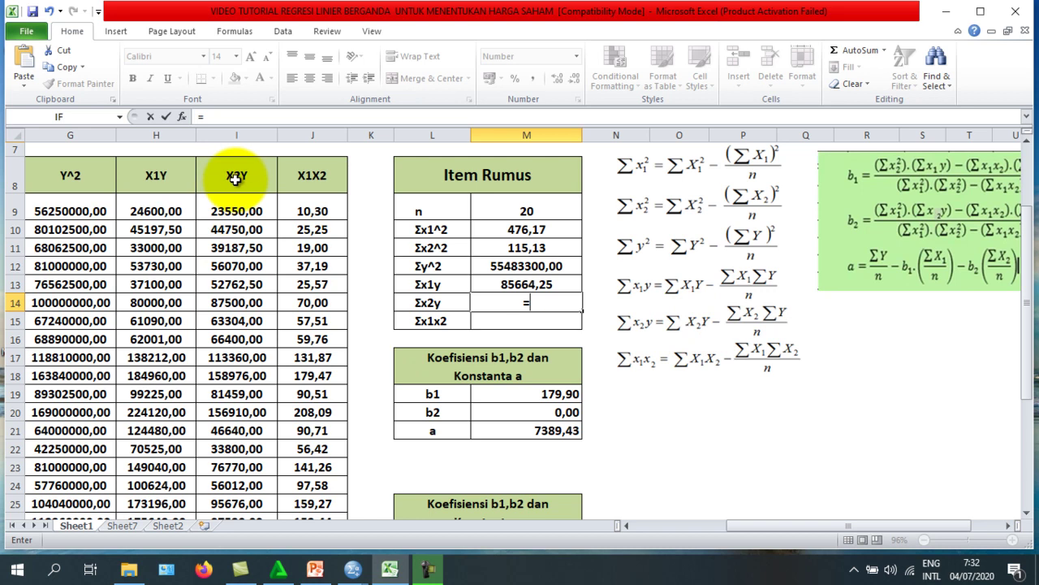
scroll(235, 179, down, 3)
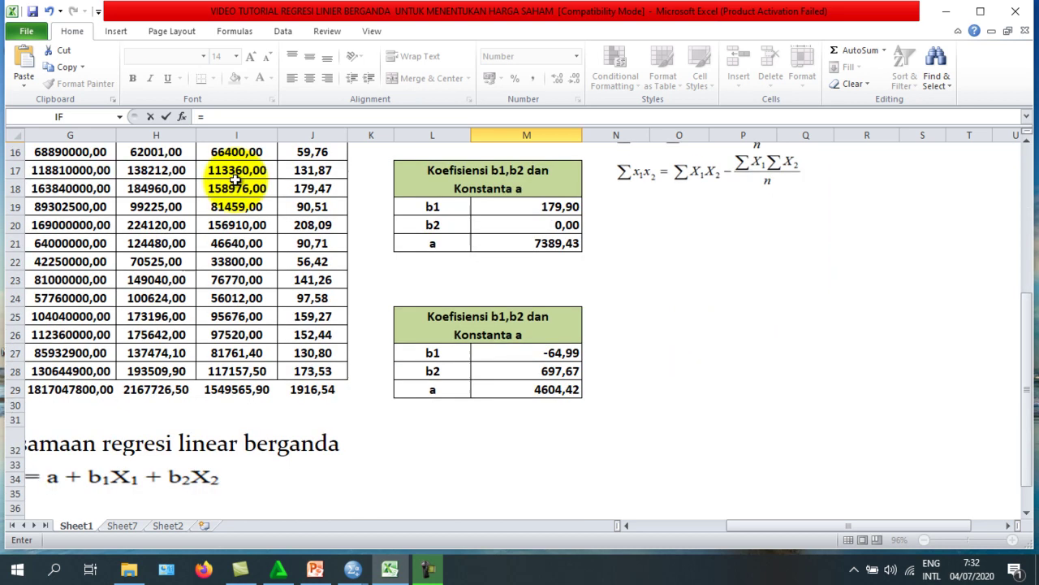
click(244, 389)
scroll(243, 325, up, 3)
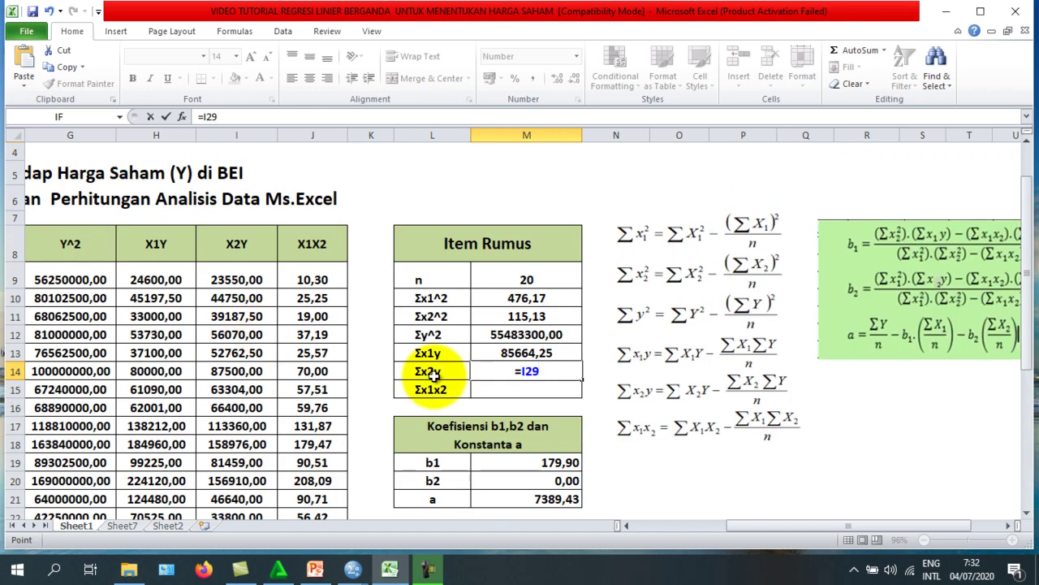
text(-(()
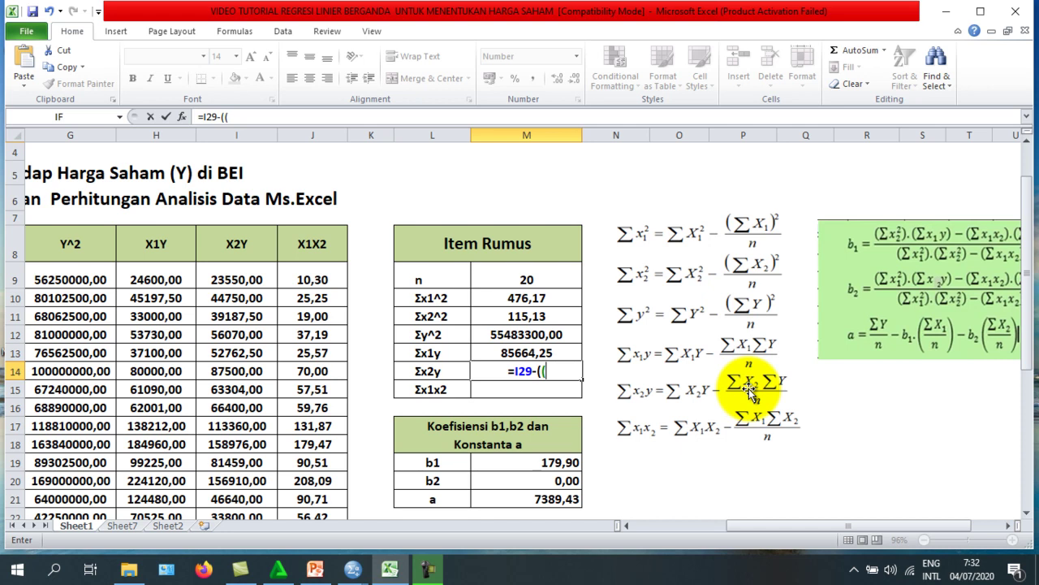
drag(745, 525, 661, 532)
scroll(130, 377, down, 2)
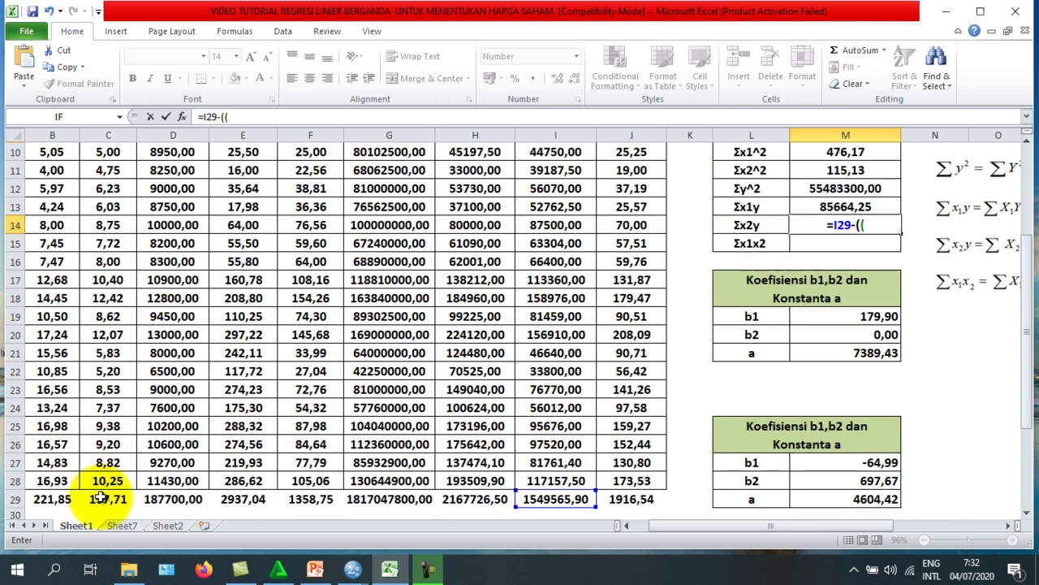
click(101, 497)
drag(682, 527, 736, 525)
scroll(661, 395, up, 2)
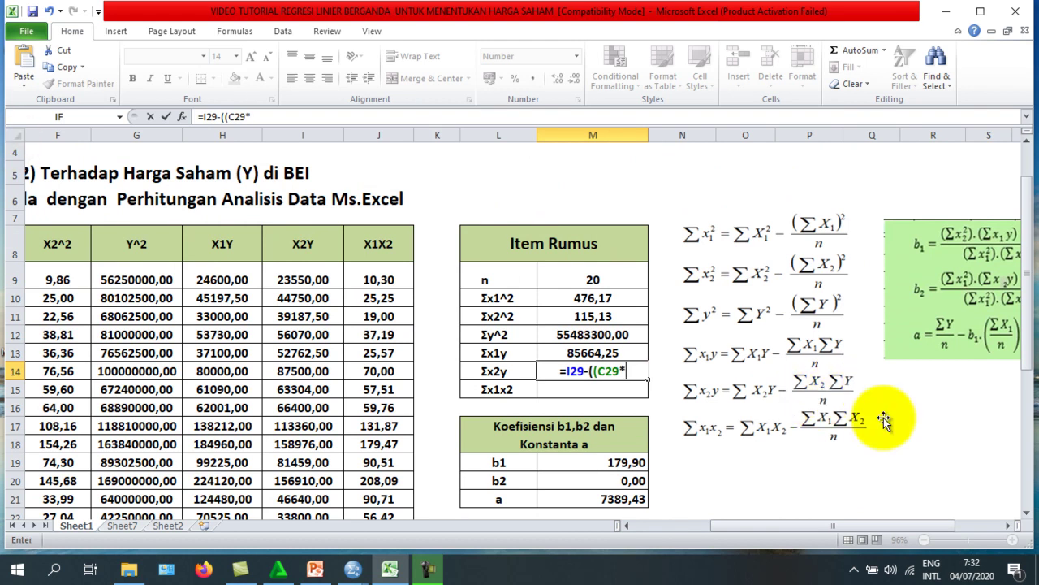
drag(737, 523, 682, 527)
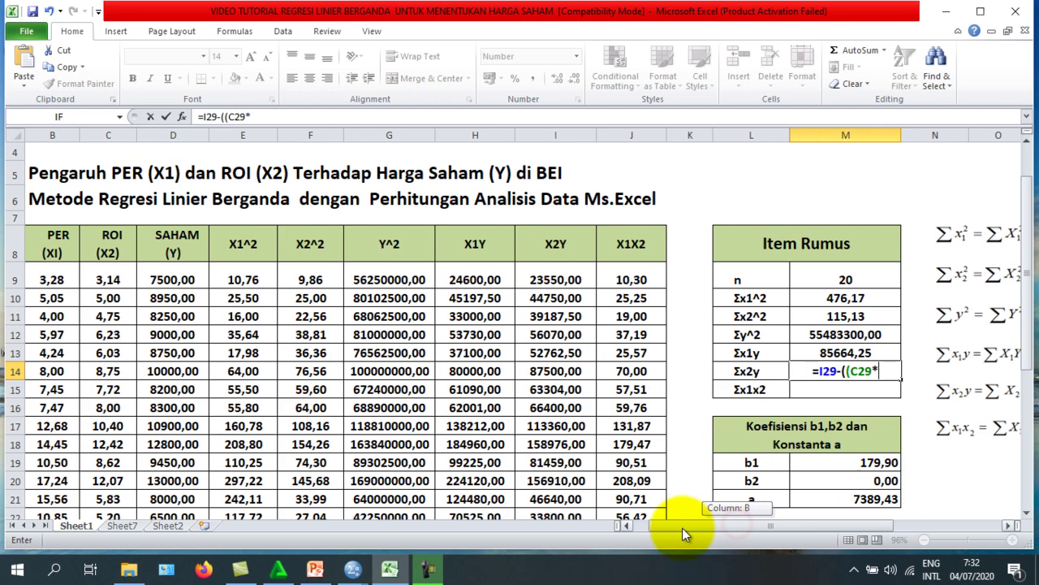
scroll(216, 335, down, 2)
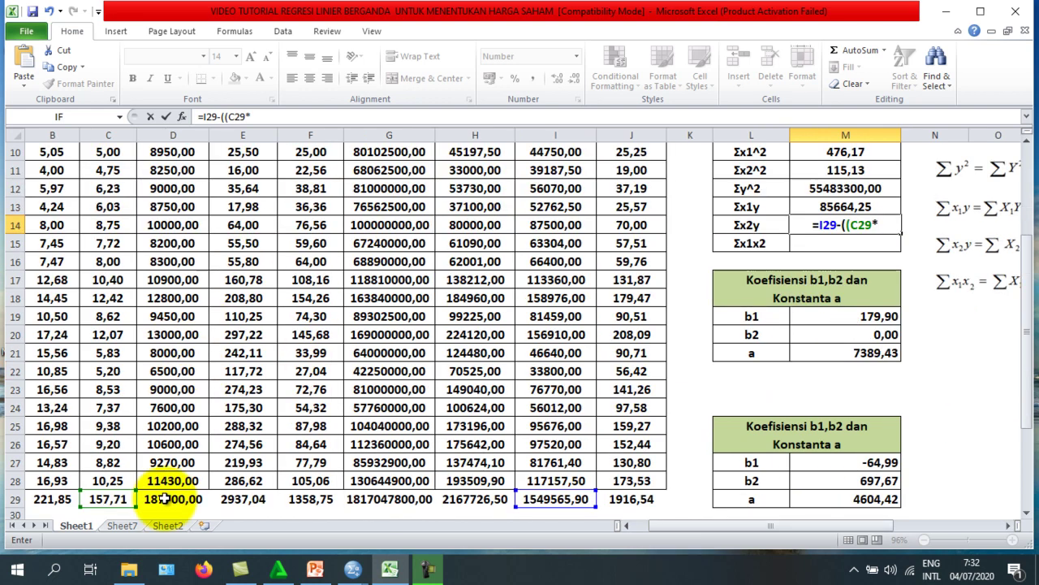
click(173, 497)
drag(632, 527, 719, 526)
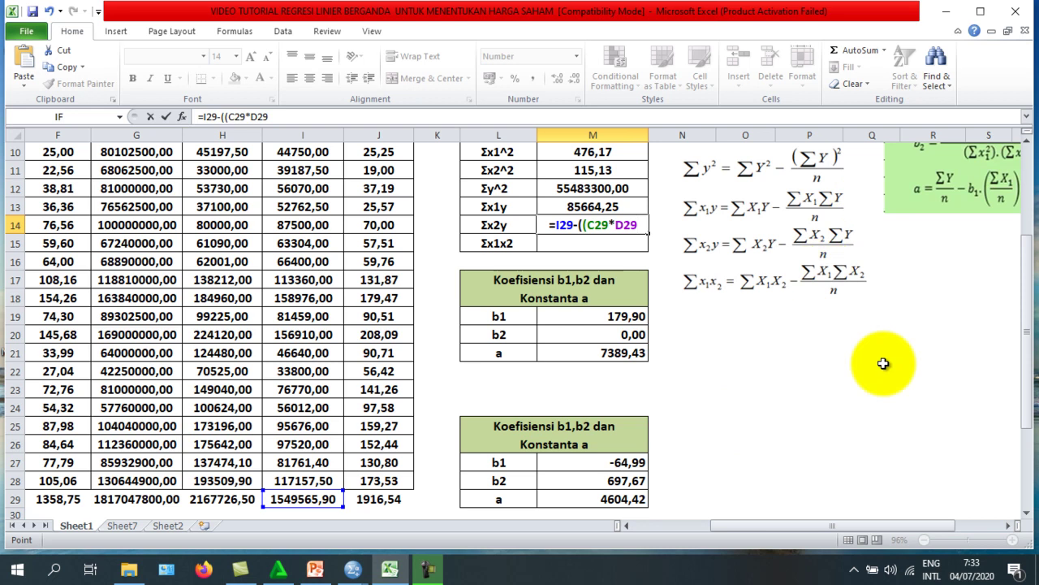
text())
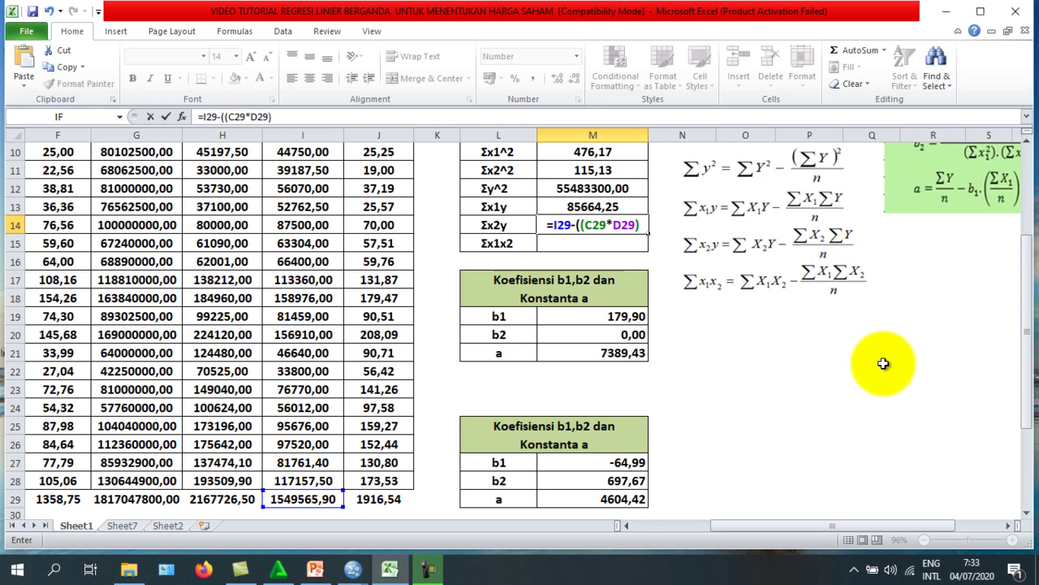
text(/)
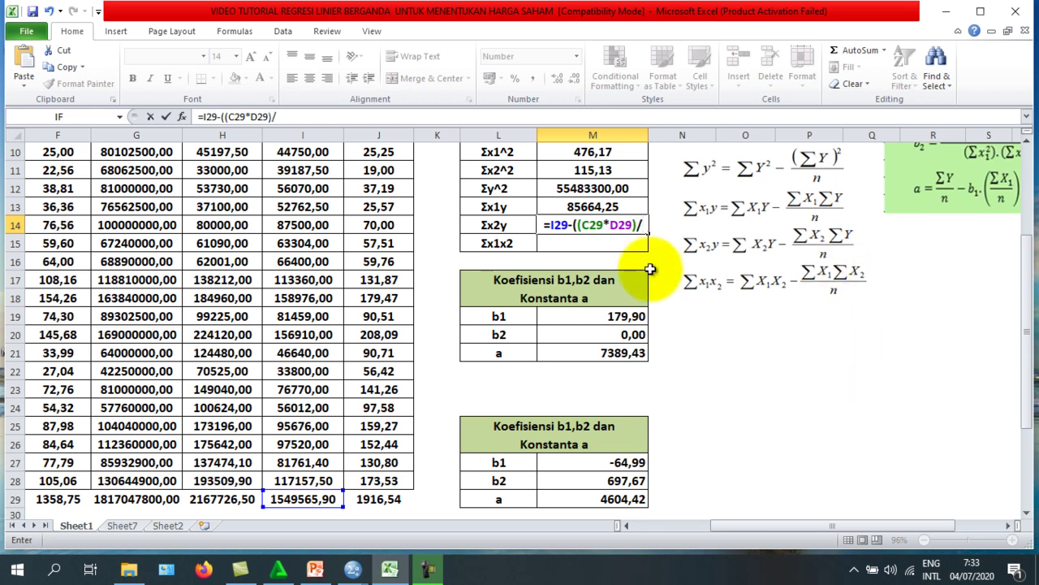
scroll(649, 268, up, 2)
click(578, 278)
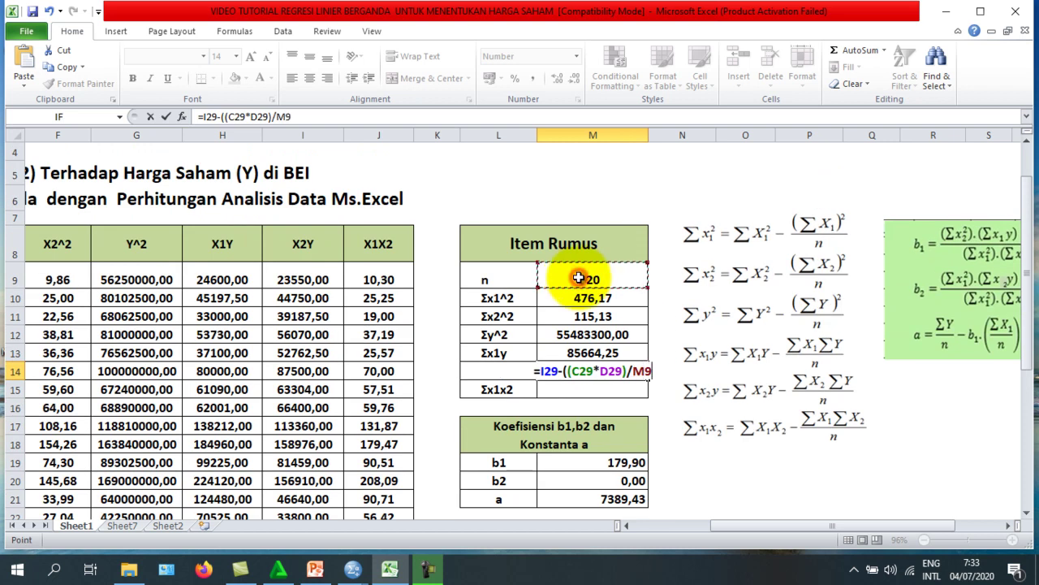
text())
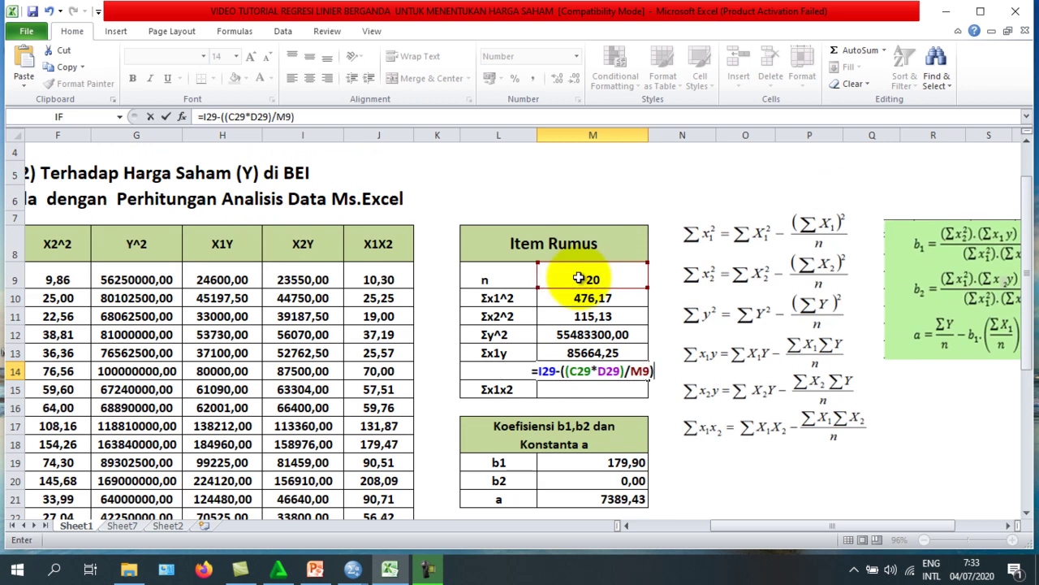
key(Return)
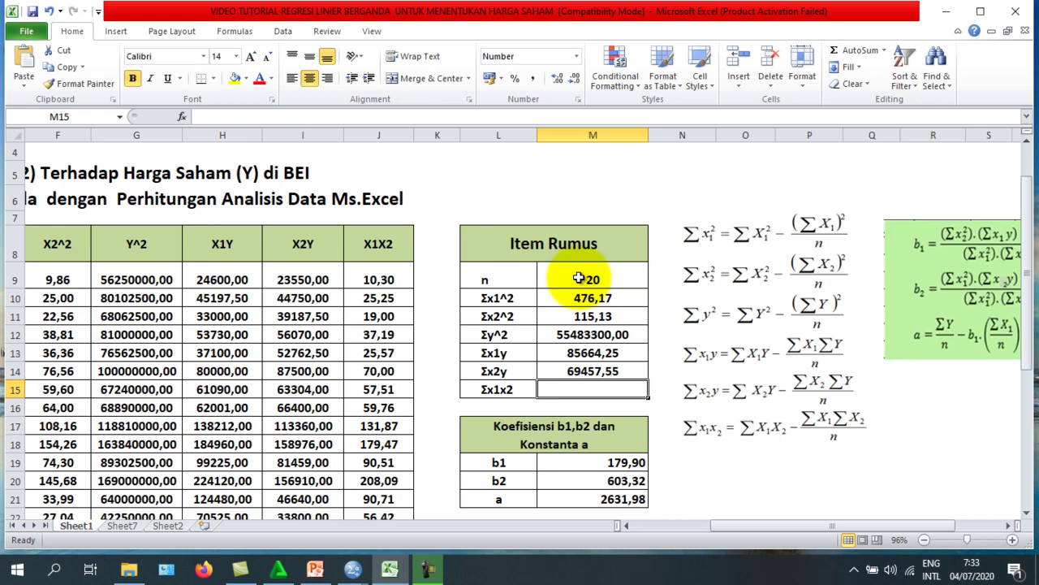
Calculate Σx1x2 in M15 with =J29-((B29*C29)/M9), using the X1X2 total, the PER (X1) and ROI (X2) totals and n.
click(581, 351)
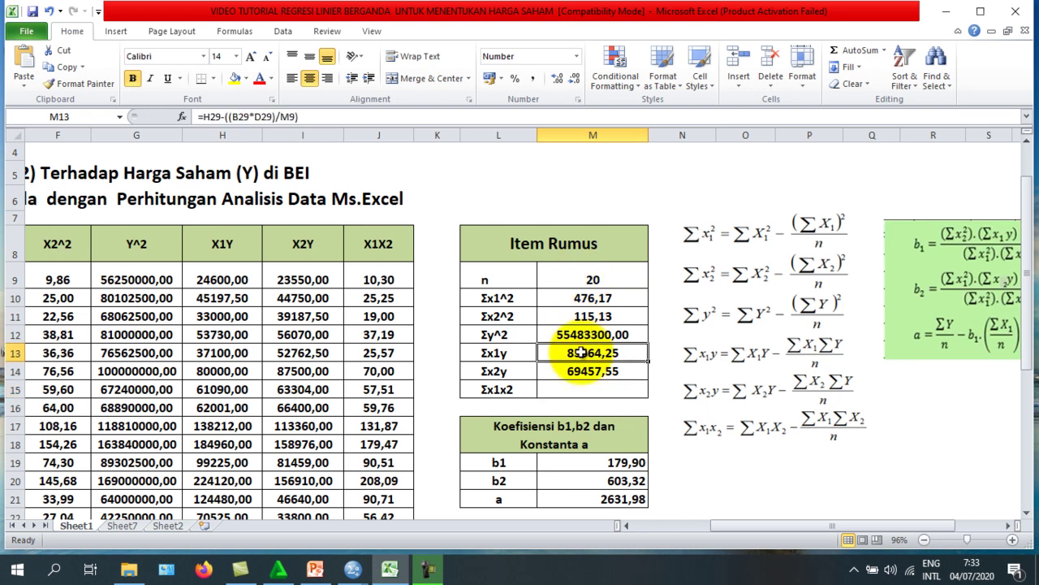
click(591, 390)
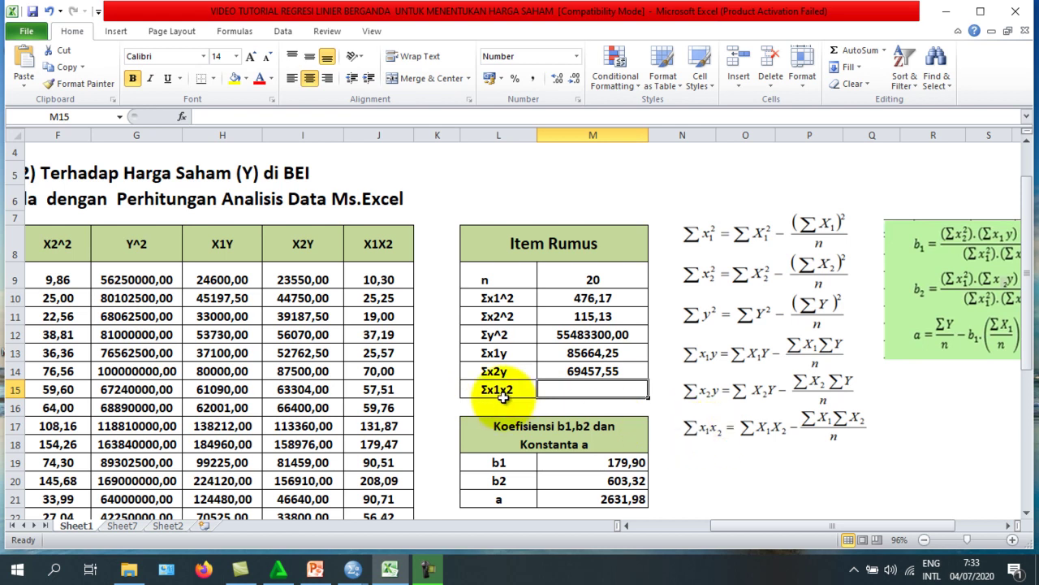
text(=)
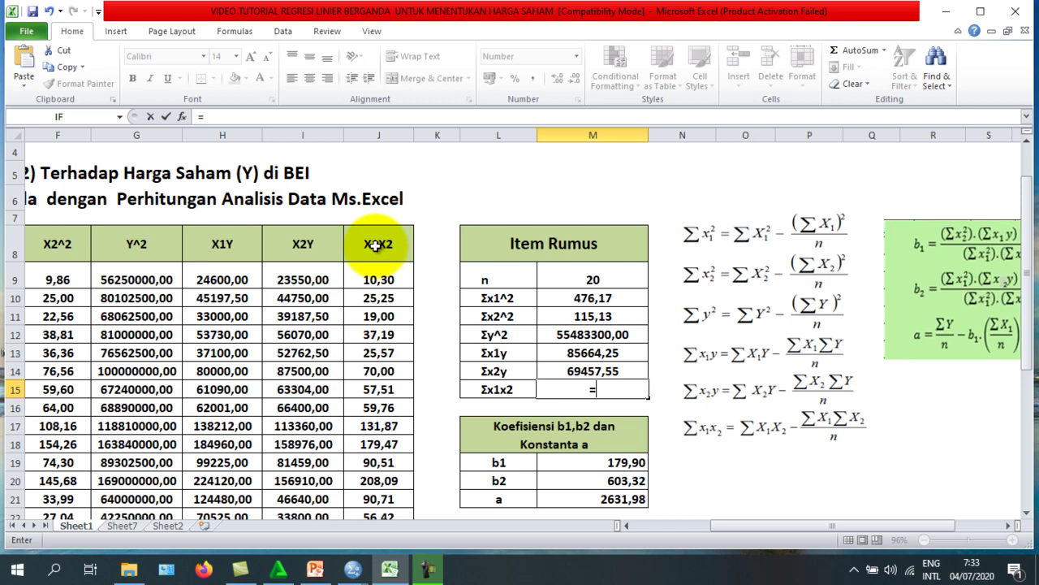
scroll(376, 245, down, 3)
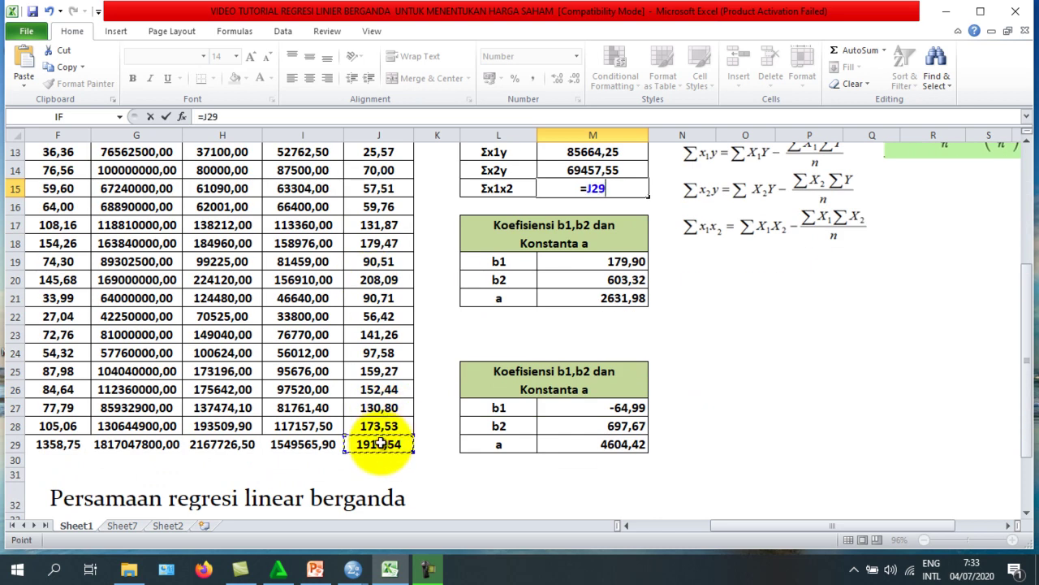
scroll(708, 439, up, 3)
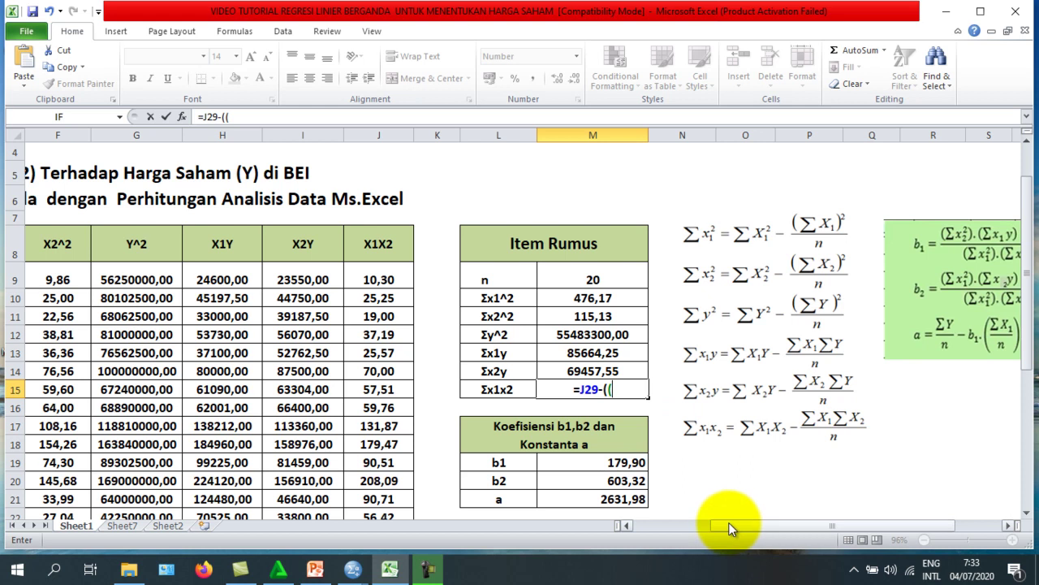
drag(730, 525, 656, 538)
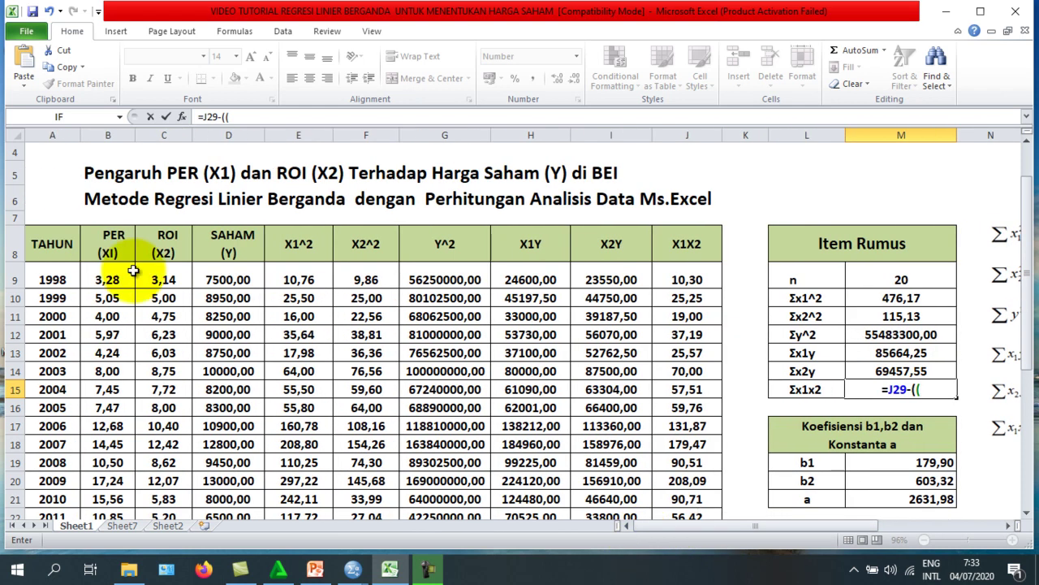
scroll(126, 212, down, 3)
click(107, 444)
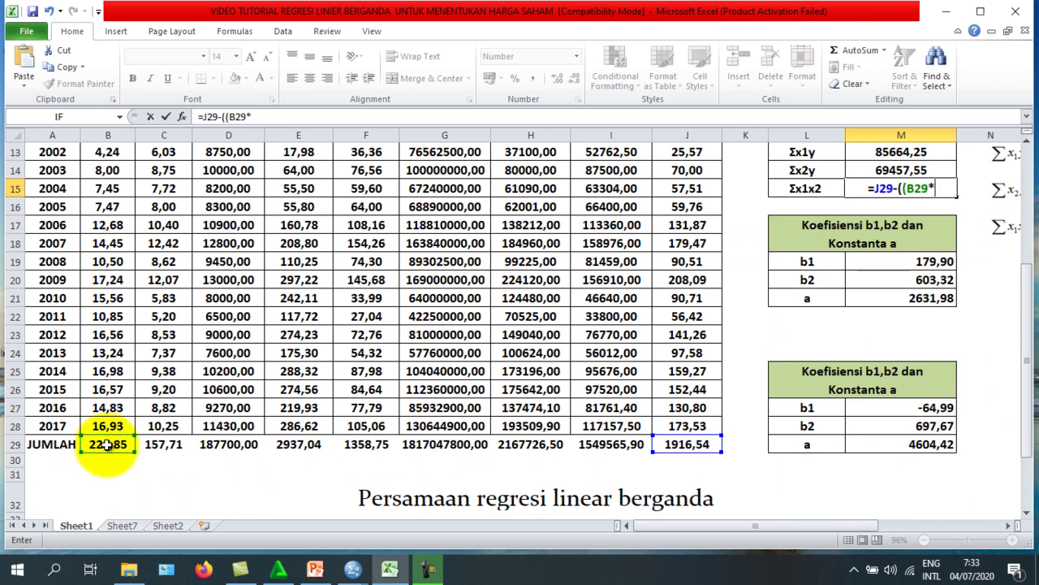
click(163, 444)
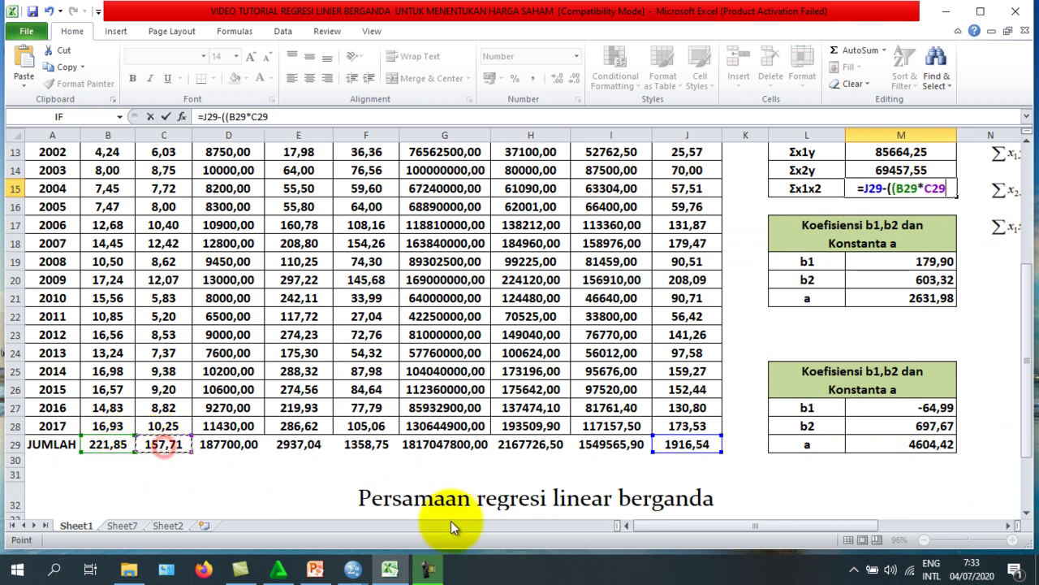
drag(692, 528, 769, 528)
scroll(657, 366, up, 2)
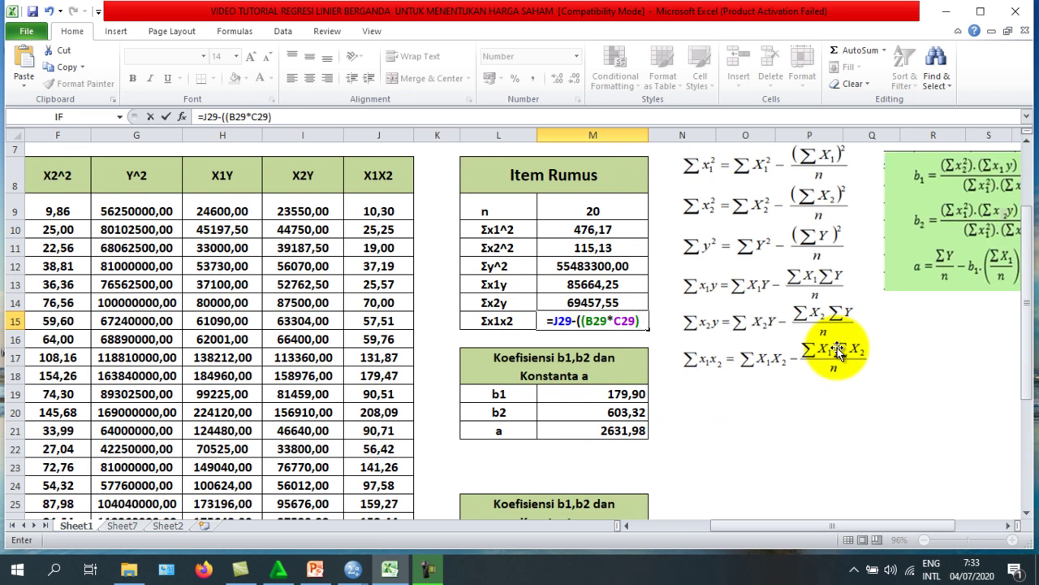
text(/)
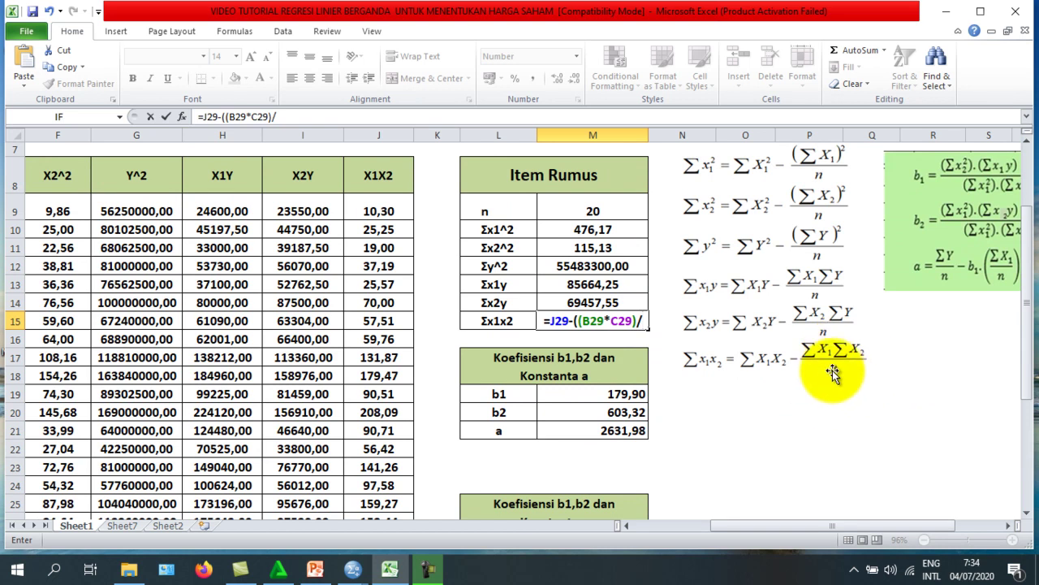
click(584, 210)
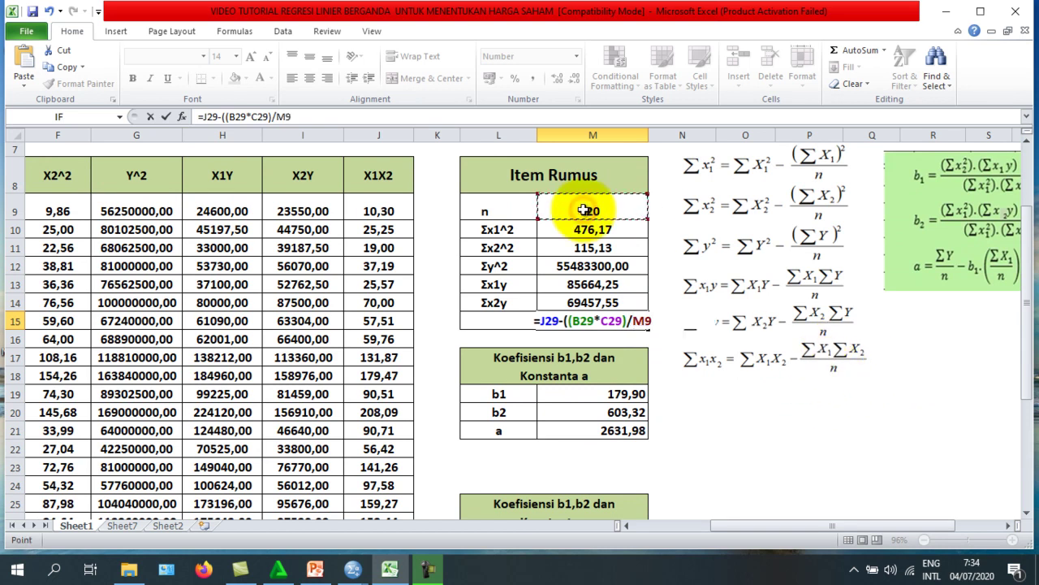
text())
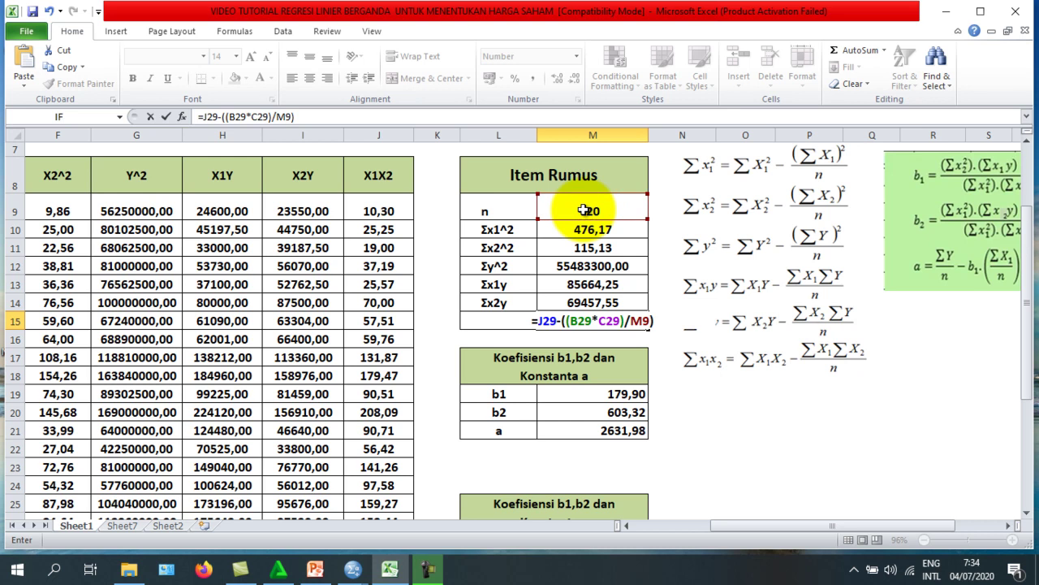
key(Return)
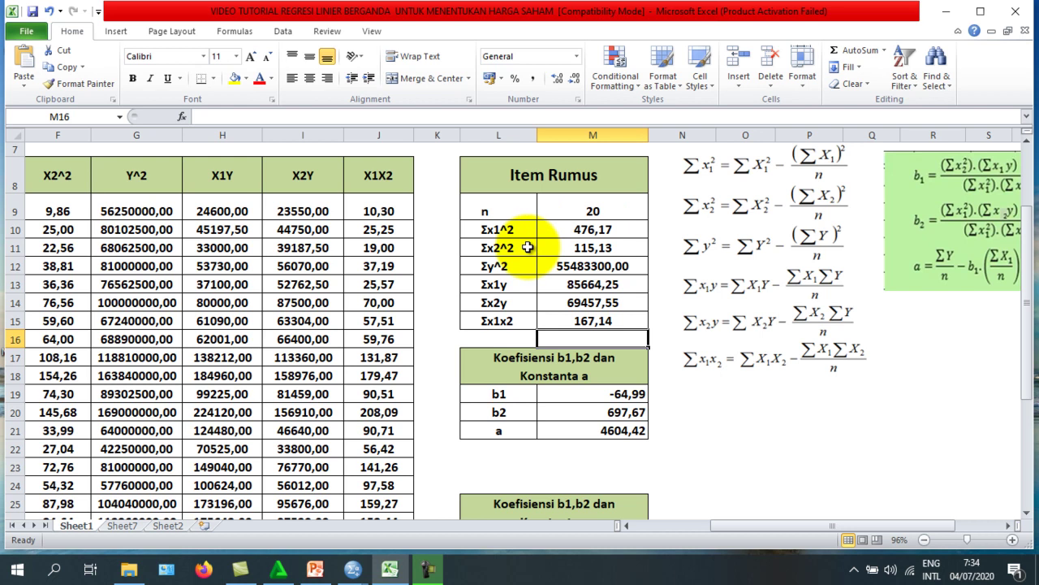
Move the Σ formulas picture to about columns S–V from row 15 down, and place the green b1, b2, a formulas picture beside the Item Rumus table.
click(727, 222)
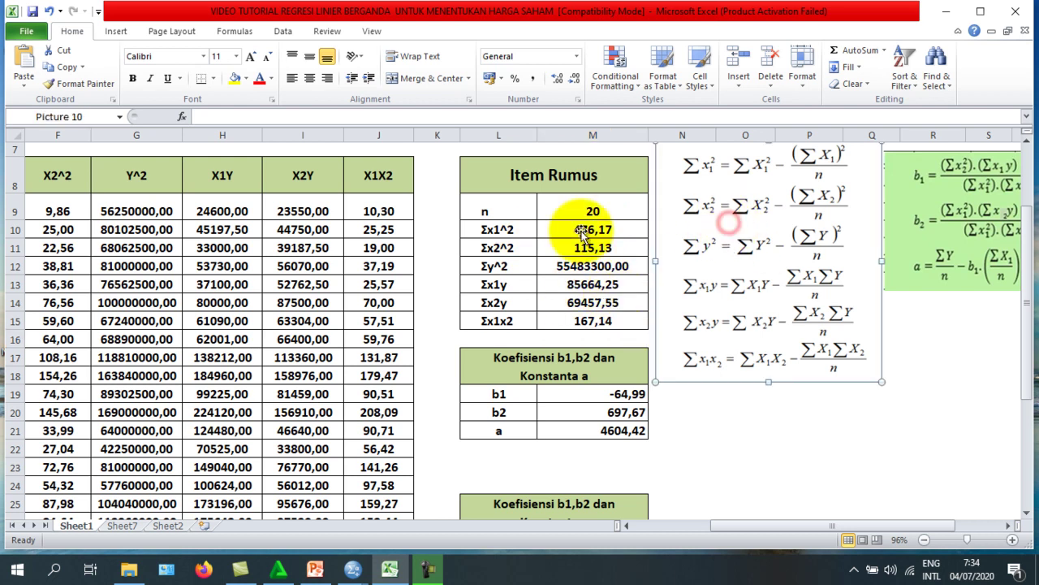
drag(810, 314, 986, 439)
drag(799, 529, 816, 517)
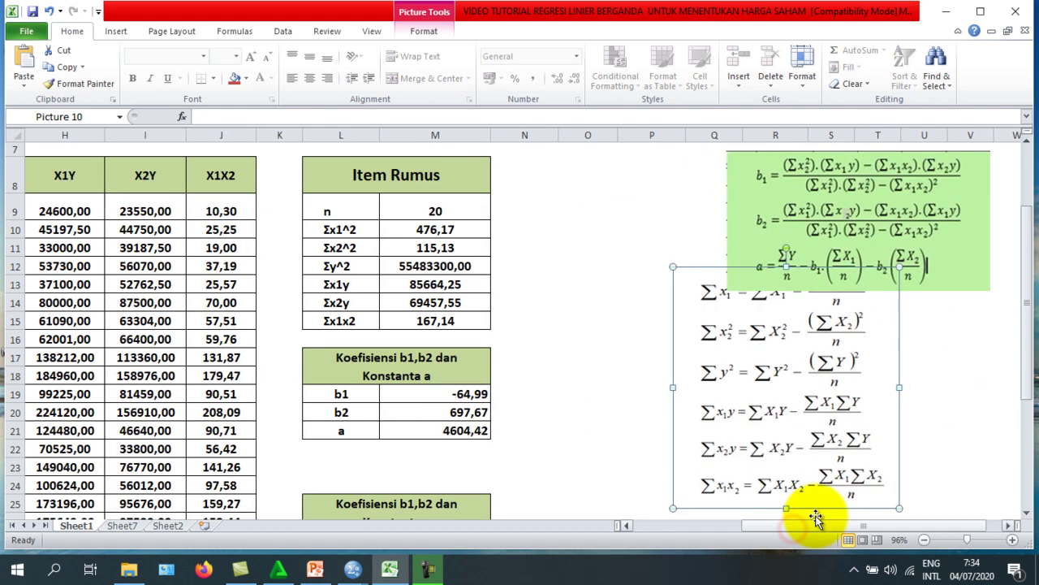
drag(804, 433, 871, 467)
drag(839, 239, 619, 269)
click(820, 352)
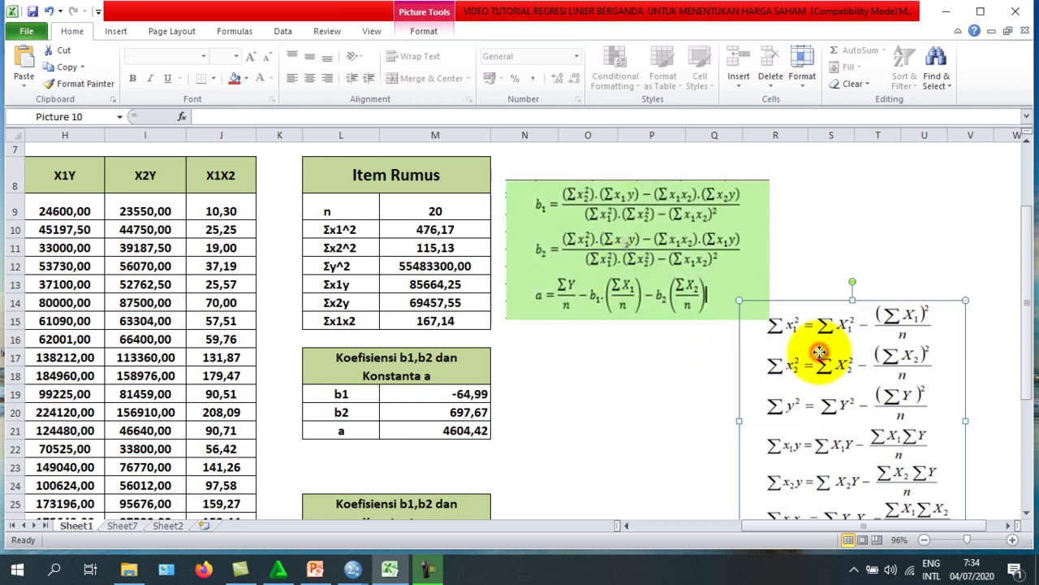
drag(820, 351, 871, 367)
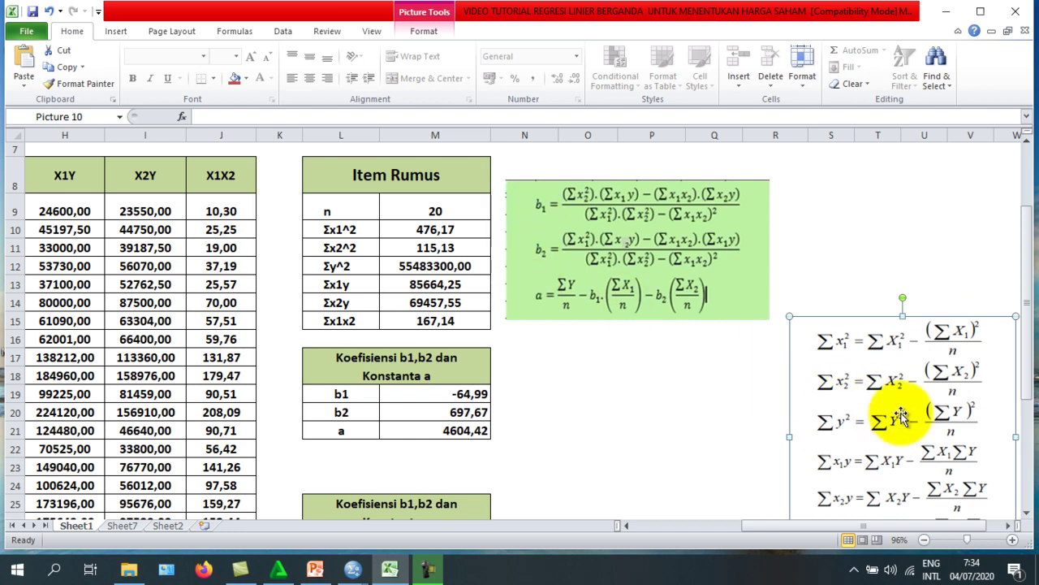
click(613, 433)
Clear the existing b1, b2 and a results in M19, M20 and M21 of the first Koefisien table.
drag(751, 526, 730, 530)
click(611, 395)
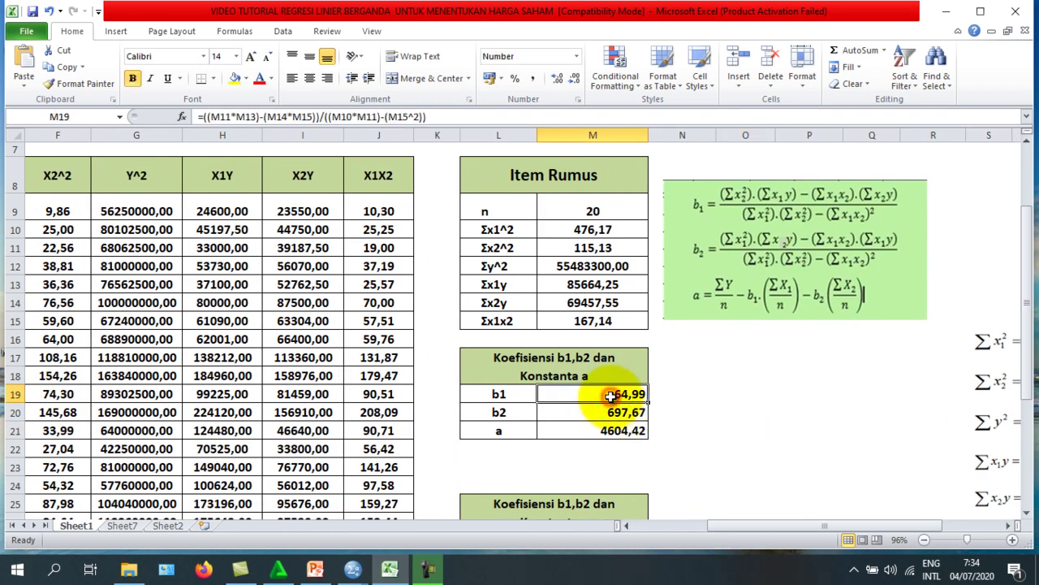
key(Delete)
click(613, 412)
key(Delete)
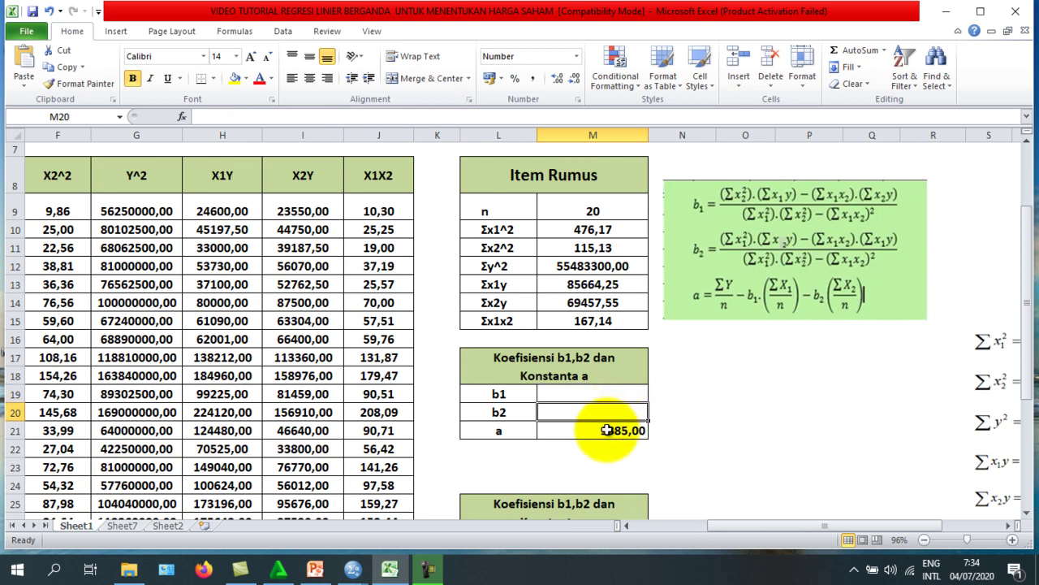
click(607, 431)
key(Delete)
click(575, 393)
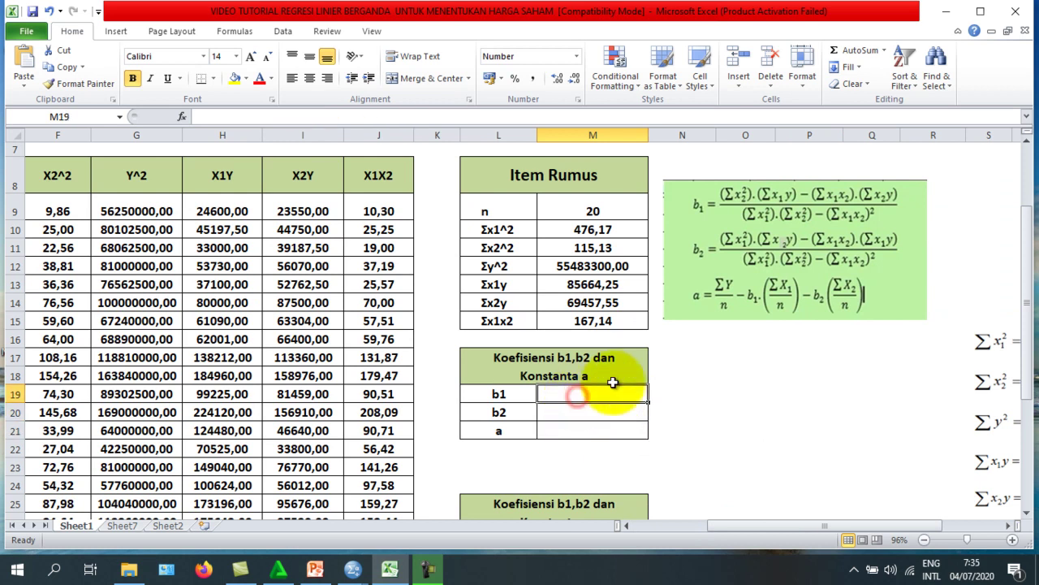
Clear the title, labels and values of the second Koefisien table in L25:M29.
click(1004, 401)
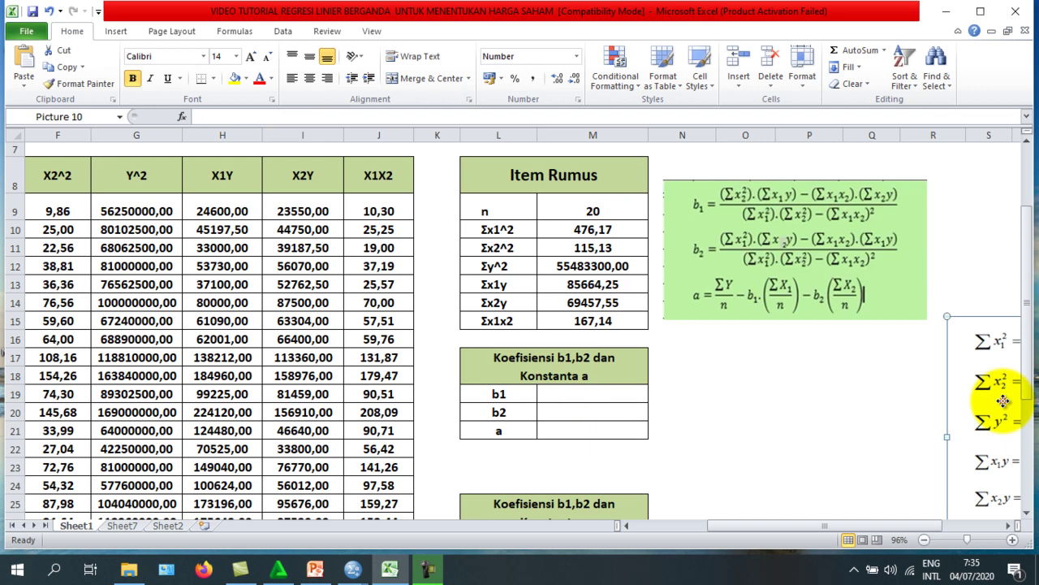
drag(779, 527, 720, 529)
scroll(669, 457, down, 1)
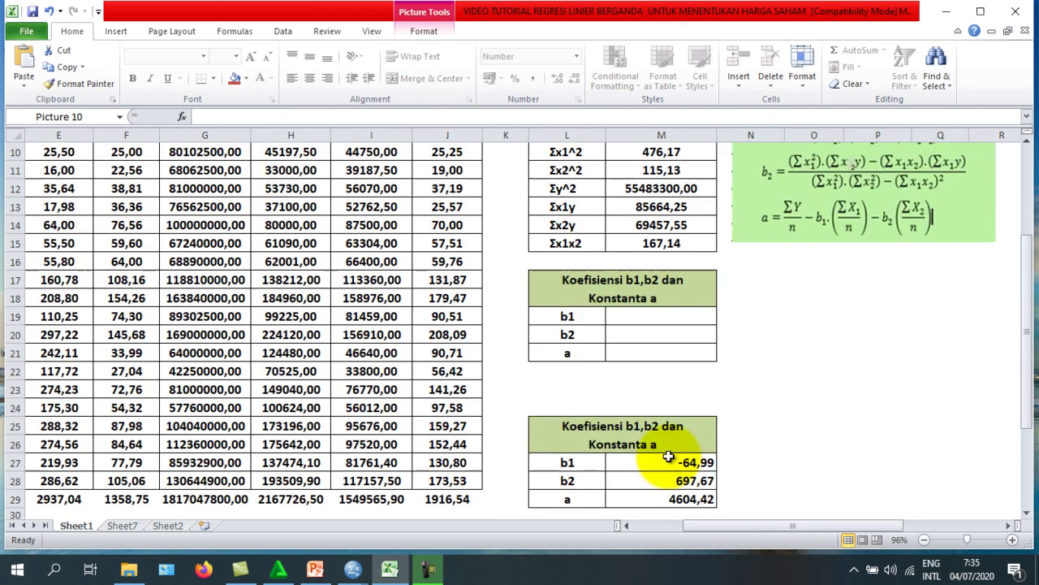
drag(619, 426, 620, 490)
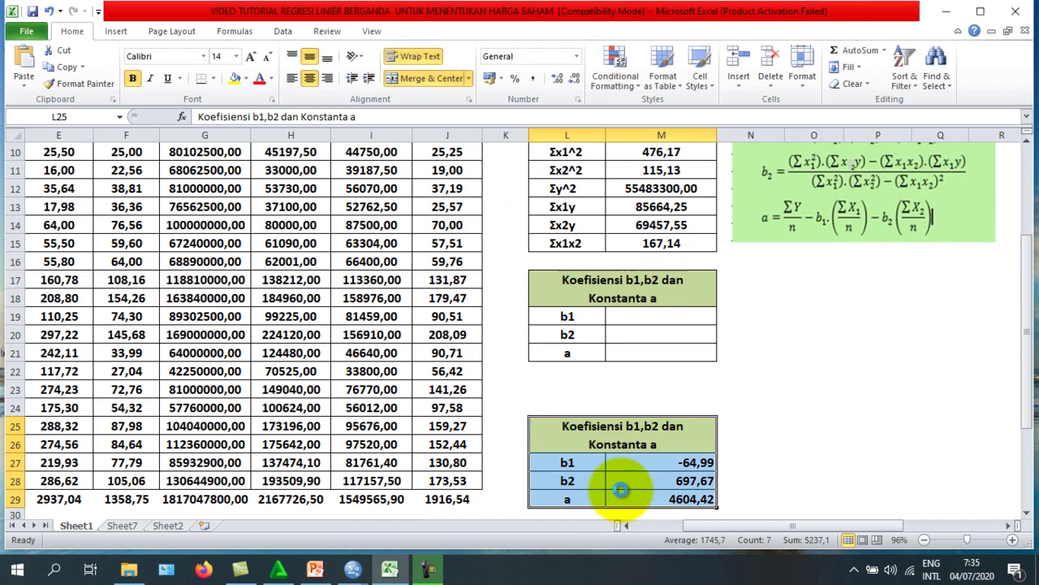
key(Delete)
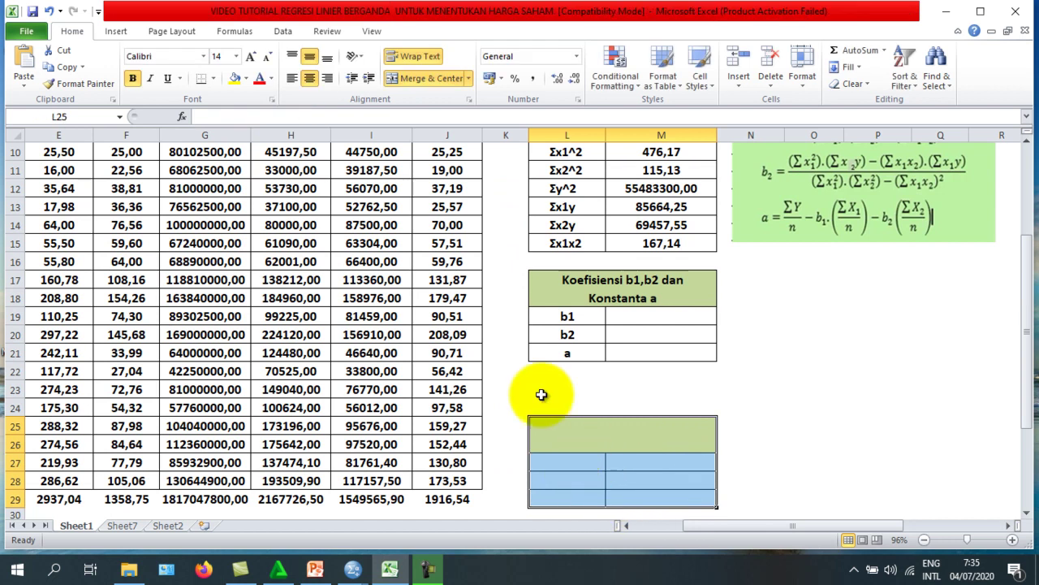
Fill the emptied range L25:M29 with white and remove all its borders.
click(244, 80)
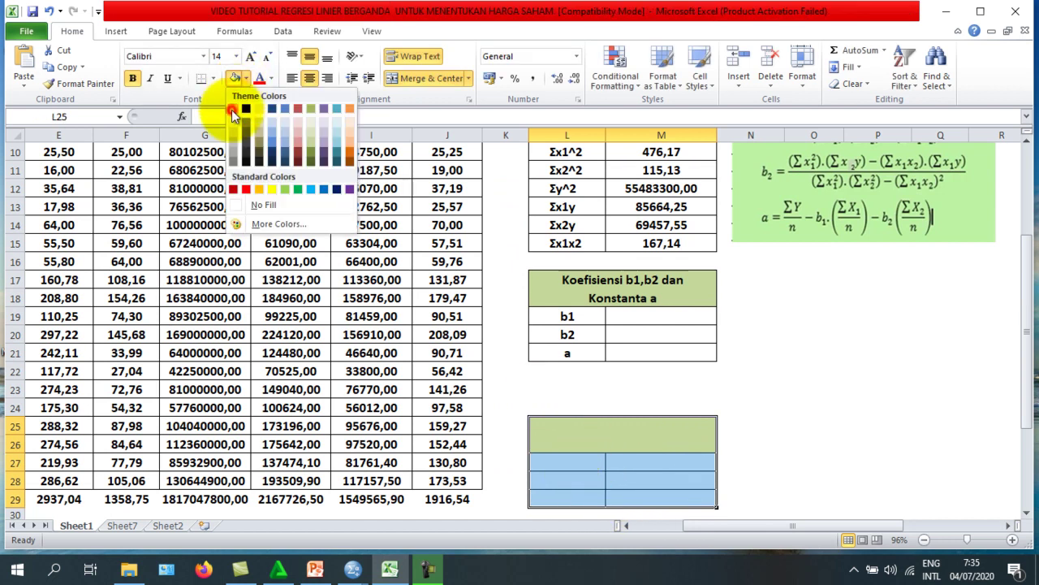
click(232, 110)
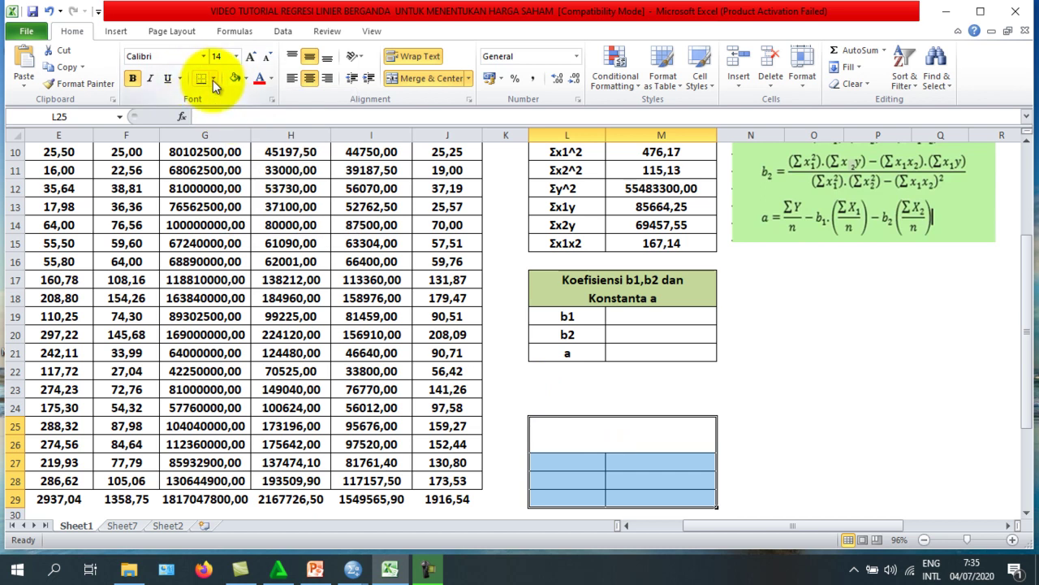
click(213, 80)
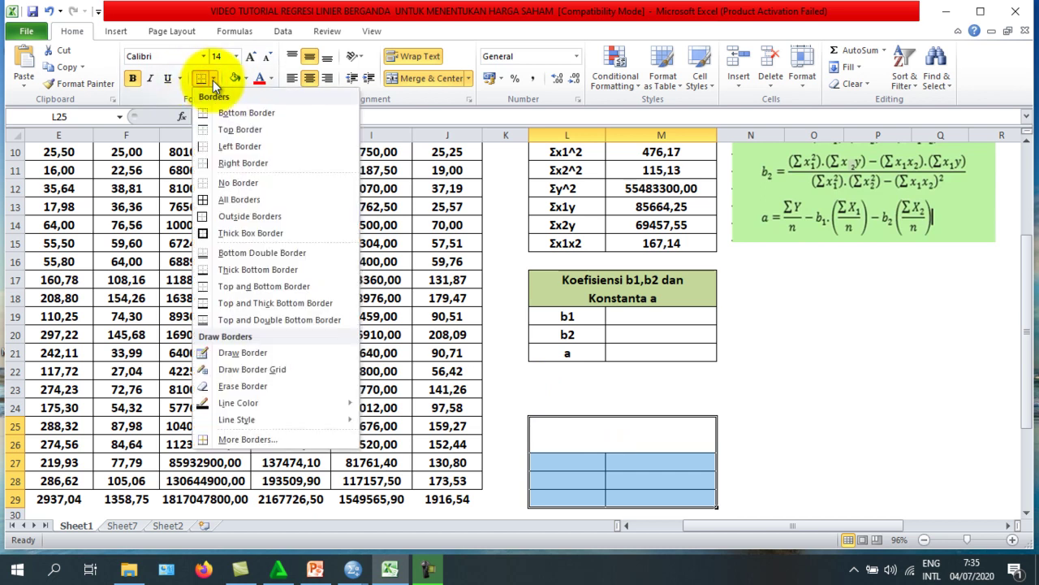
click(219, 182)
click(803, 410)
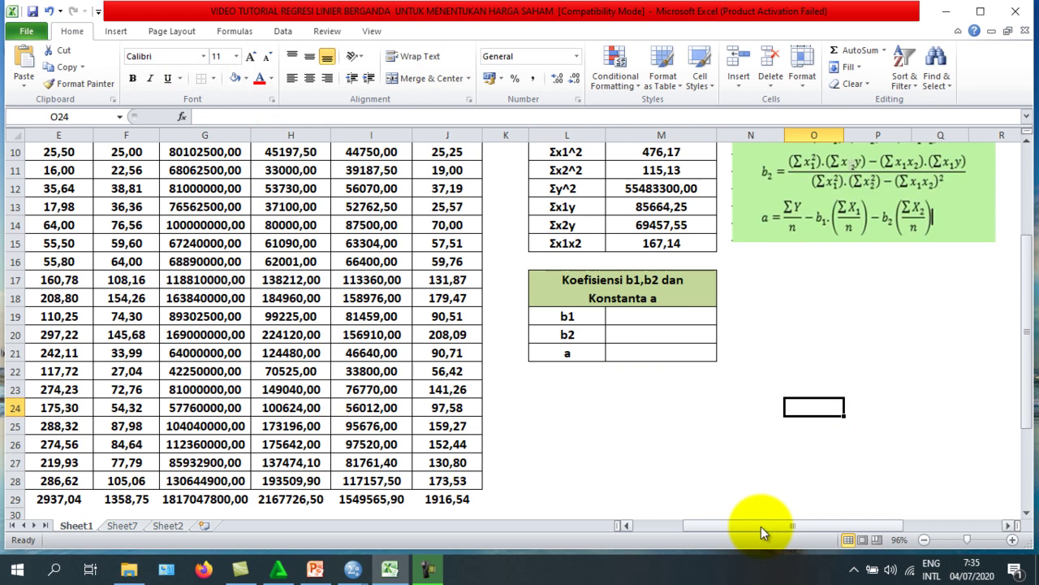
Calculate b1 in M19 with =((M11*M13)-(M15*M14))/((M10*M11)-(M15^2)), following the b1 formula in the green picture.
drag(759, 526, 758, 526)
scroll(766, 418, up, 3)
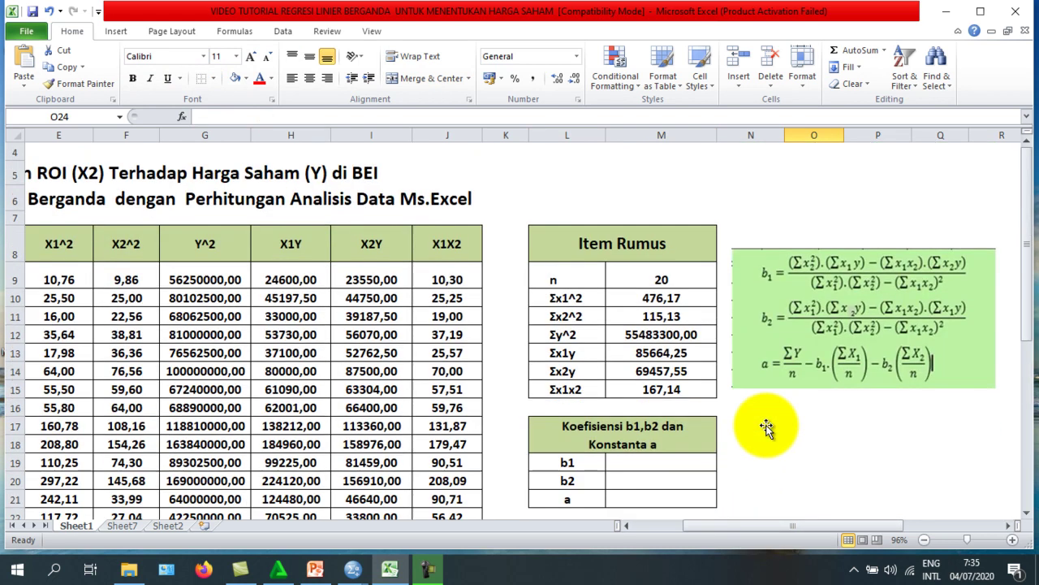
click(622, 465)
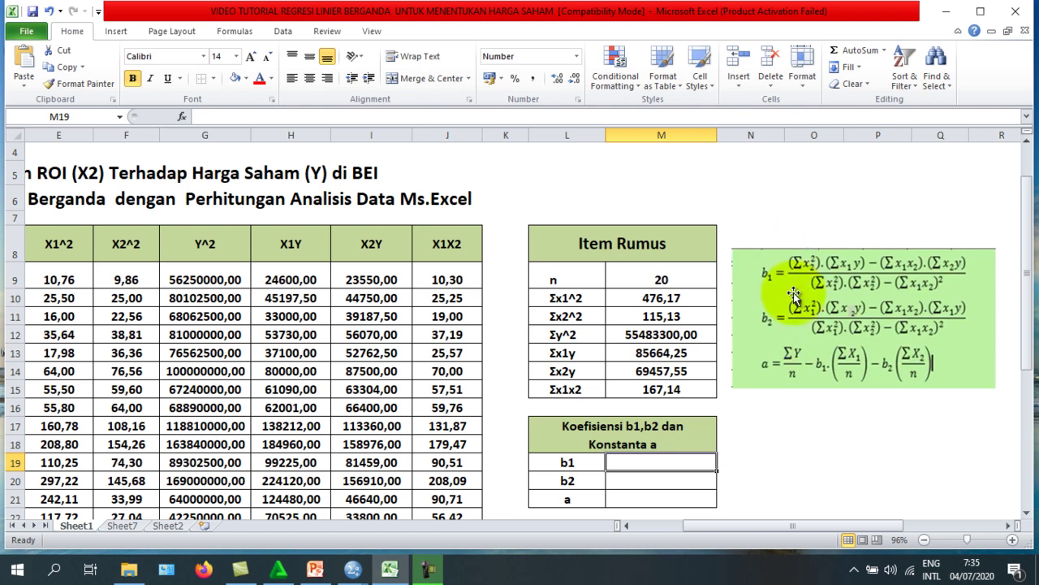
text(=)
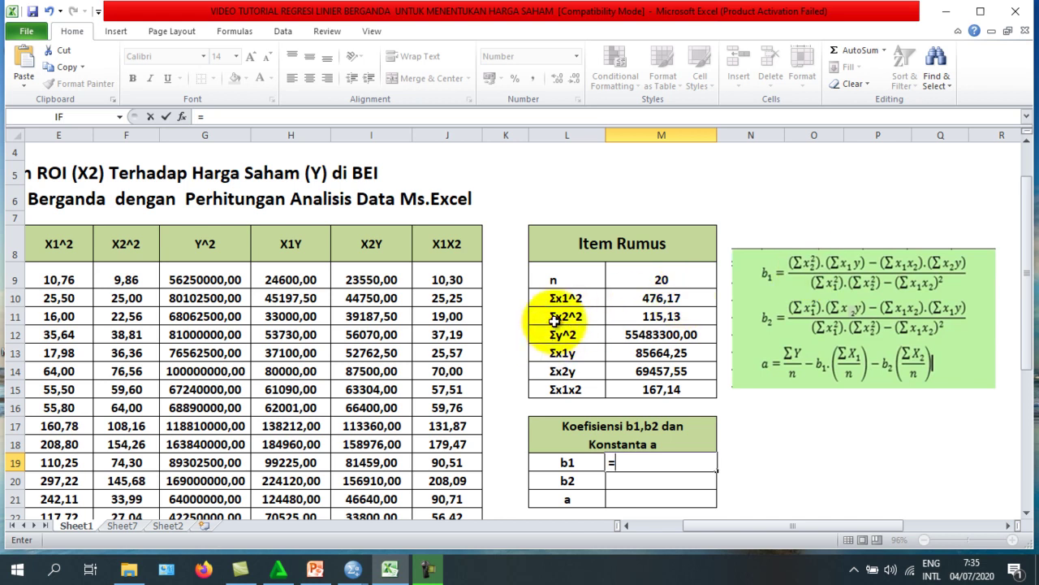
click(654, 317)
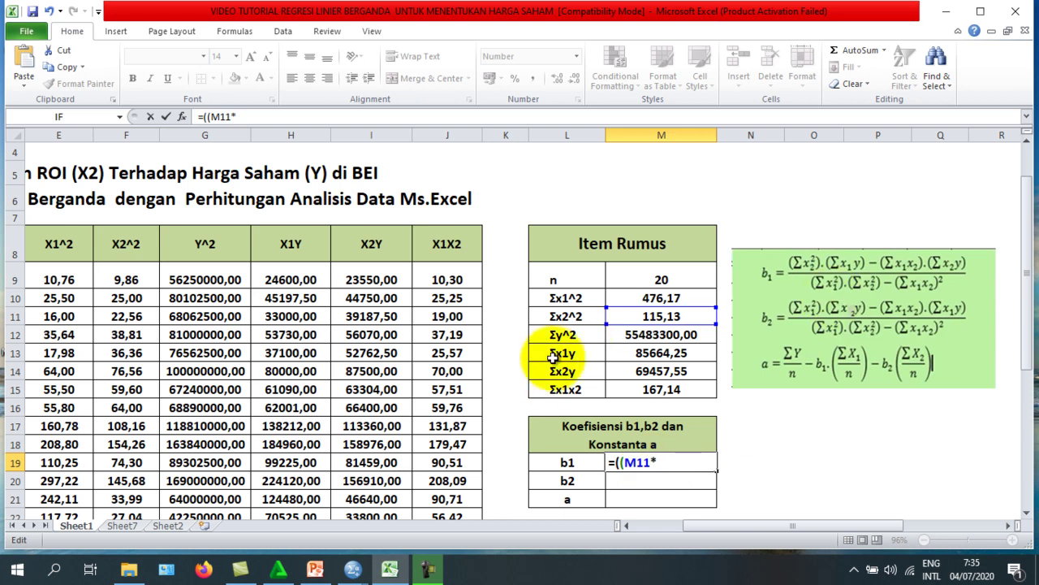
click(643, 354)
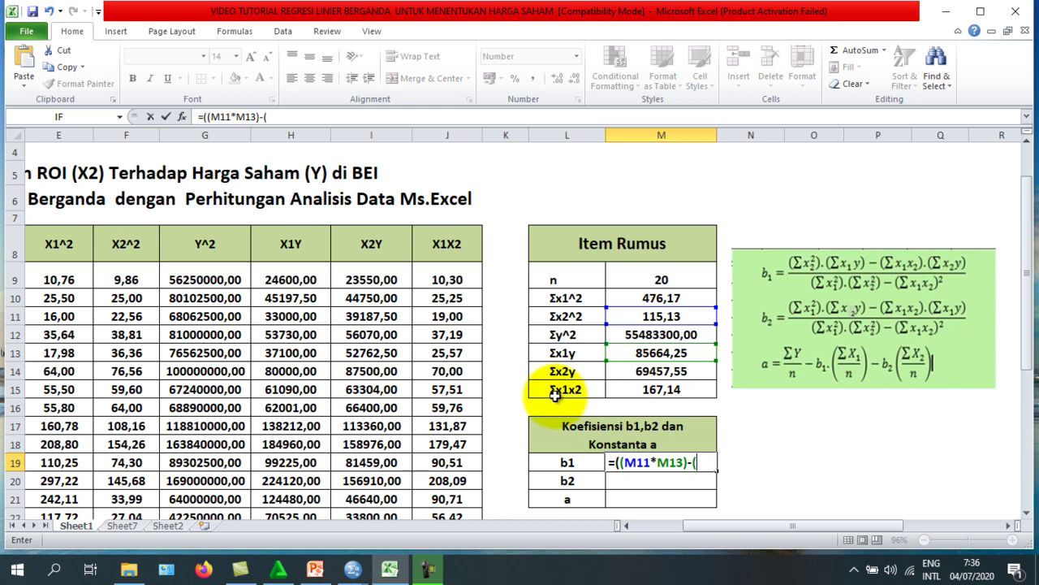
click(642, 390)
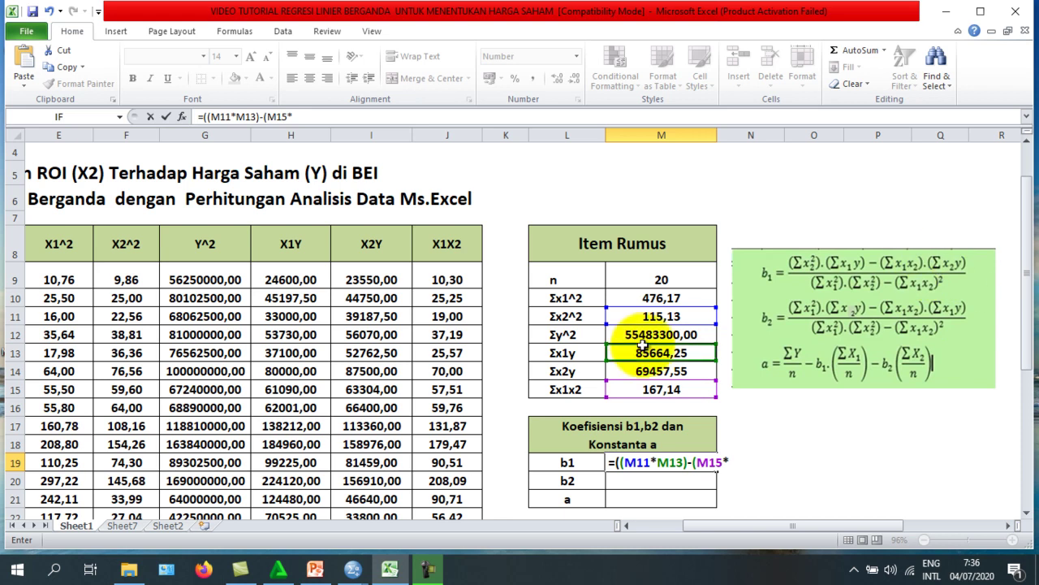
text(*)
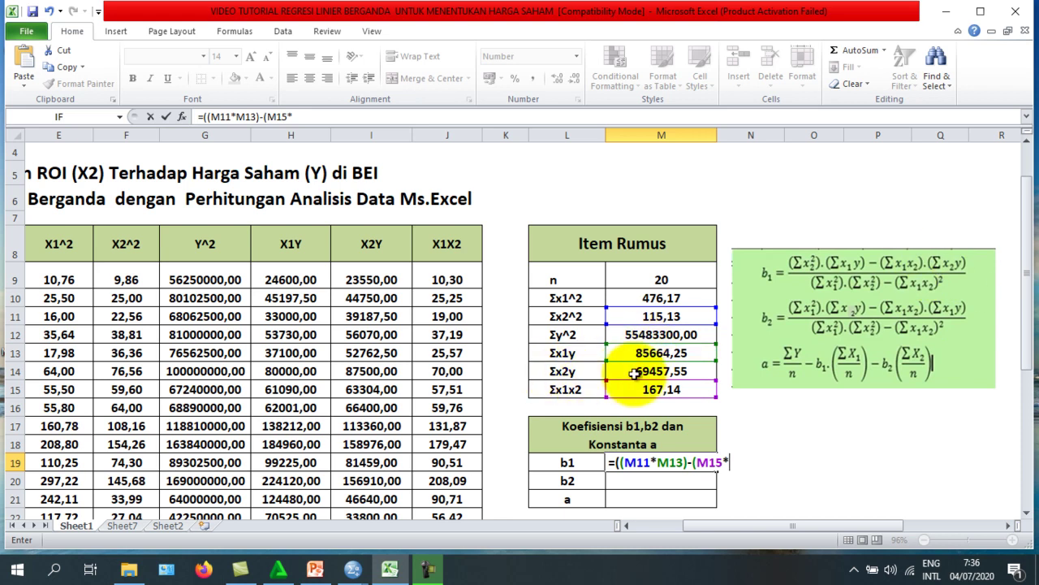
click(635, 372)
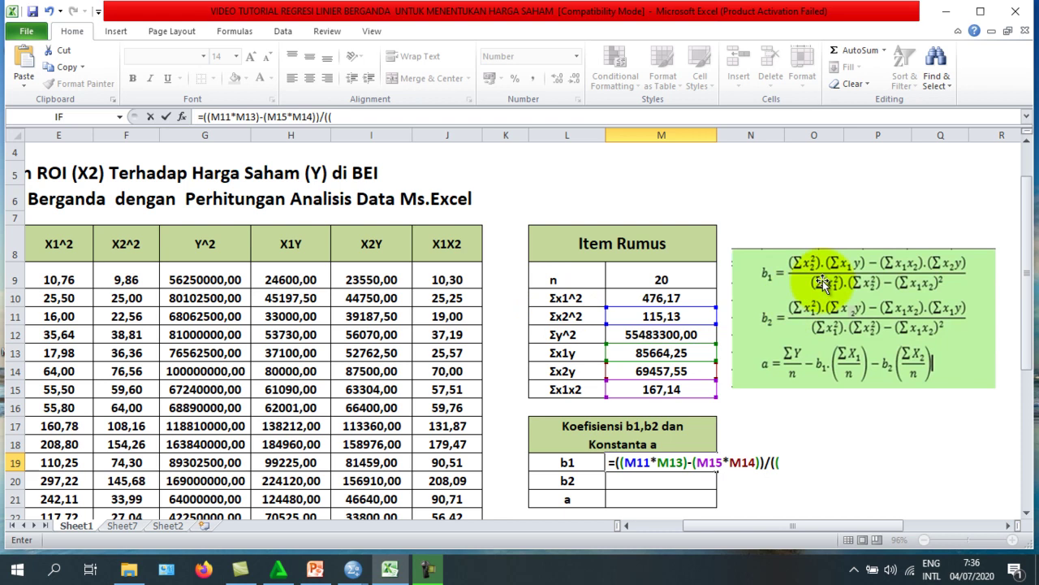
click(637, 298)
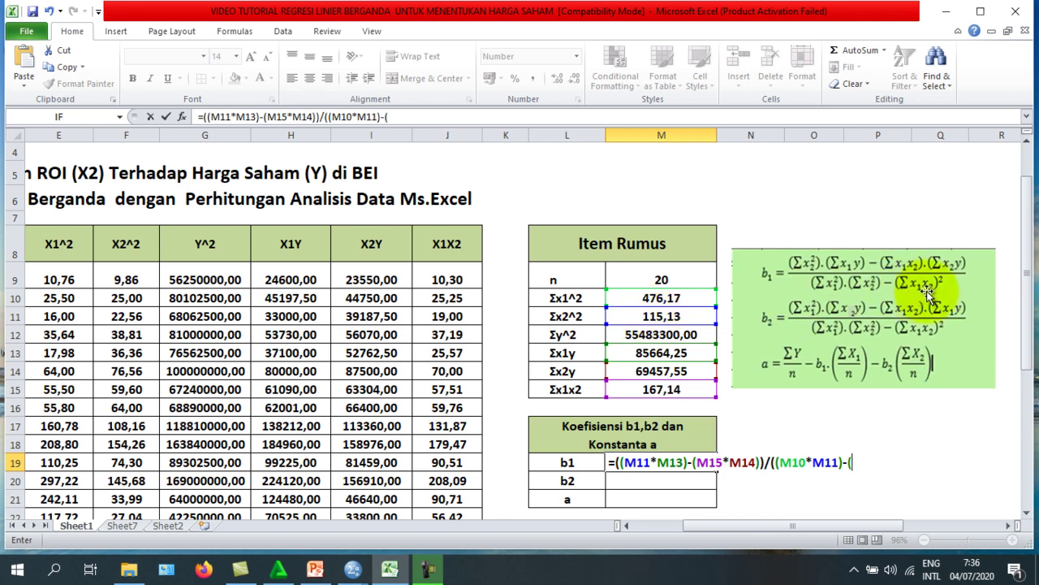
click(664, 389)
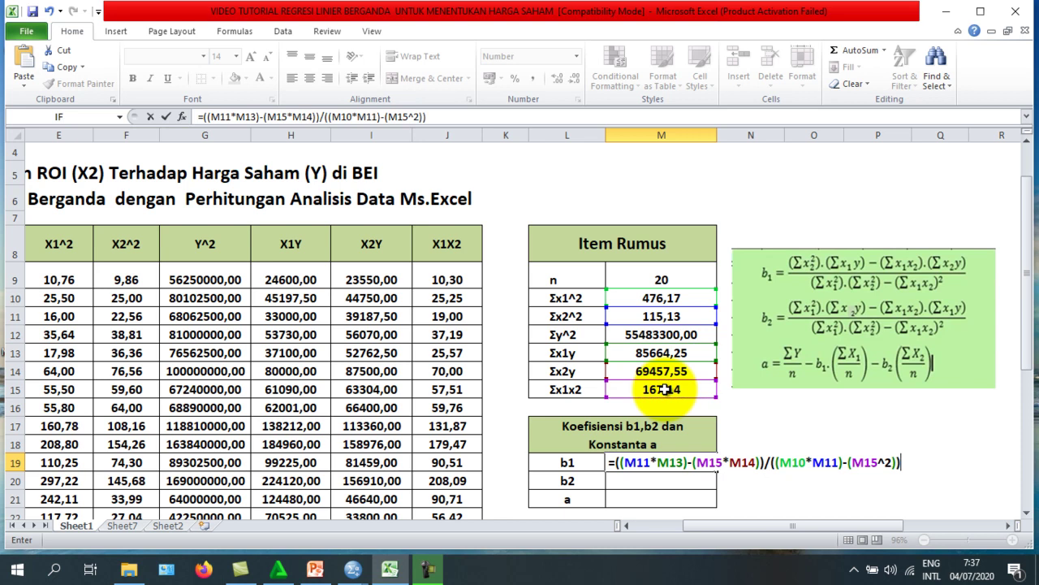
key(Return)
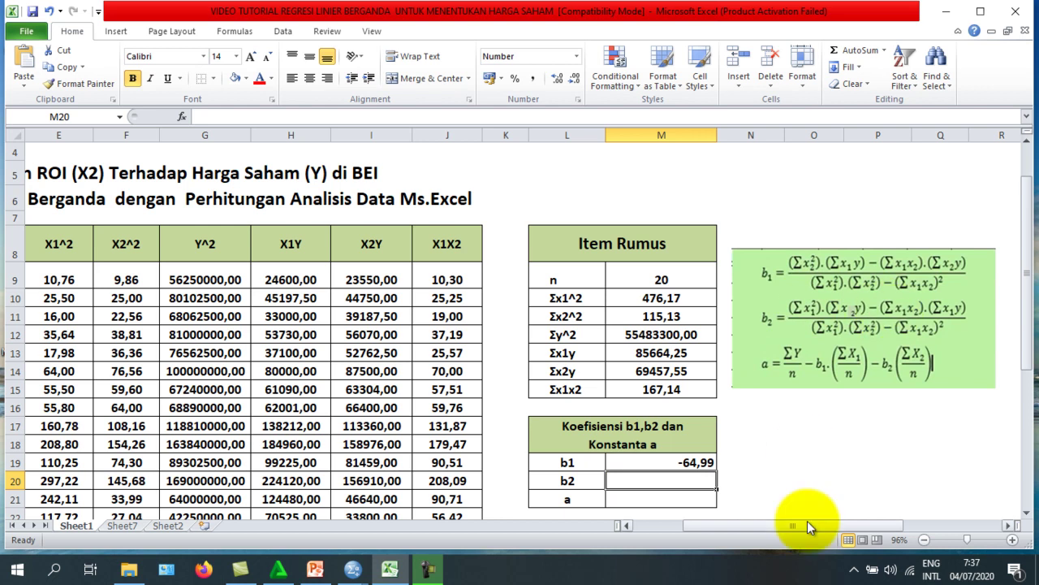
Calculate b2 in M20 with =((M10*M14)-(M15*M13))/((M10*M11)-(M15^2)), following the b2 formula in the green picture.
text(=(()
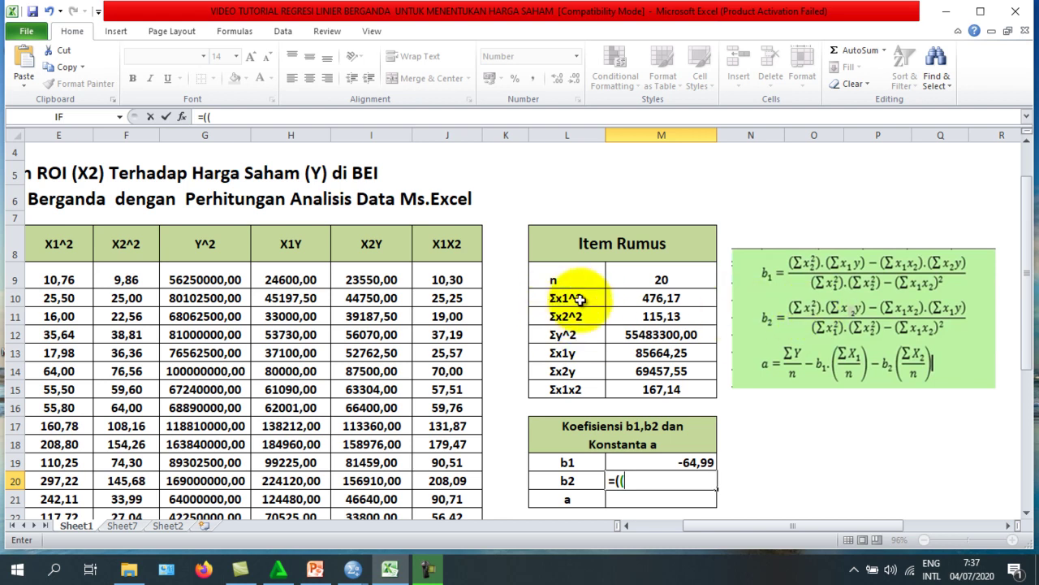
click(651, 299)
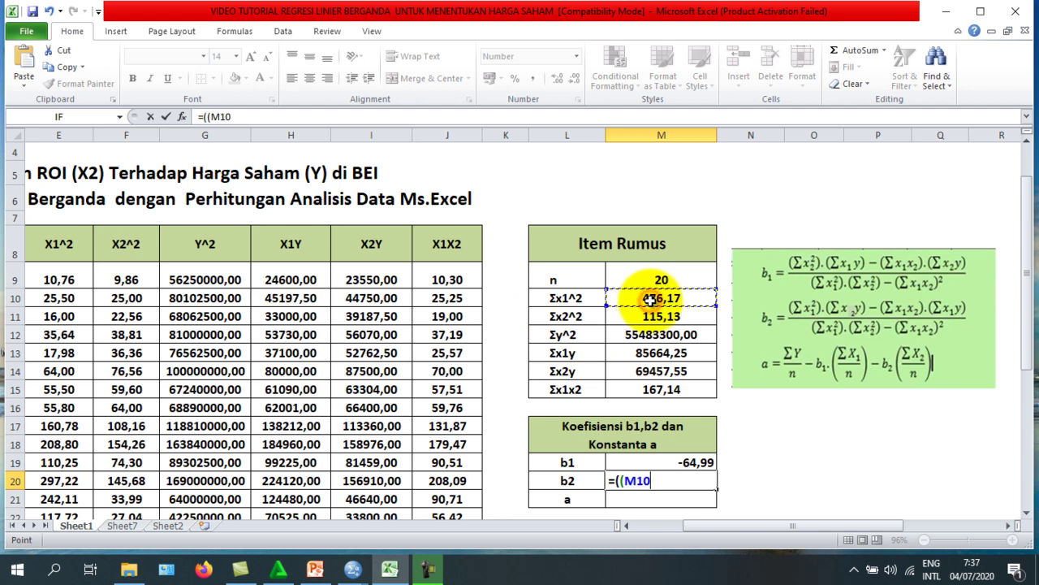
text(*)
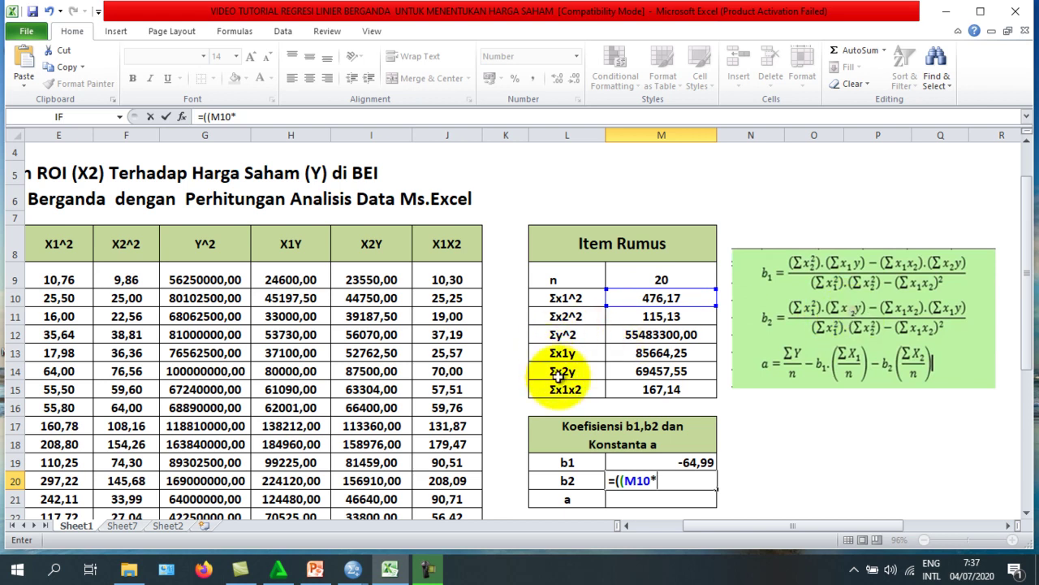
click(654, 372)
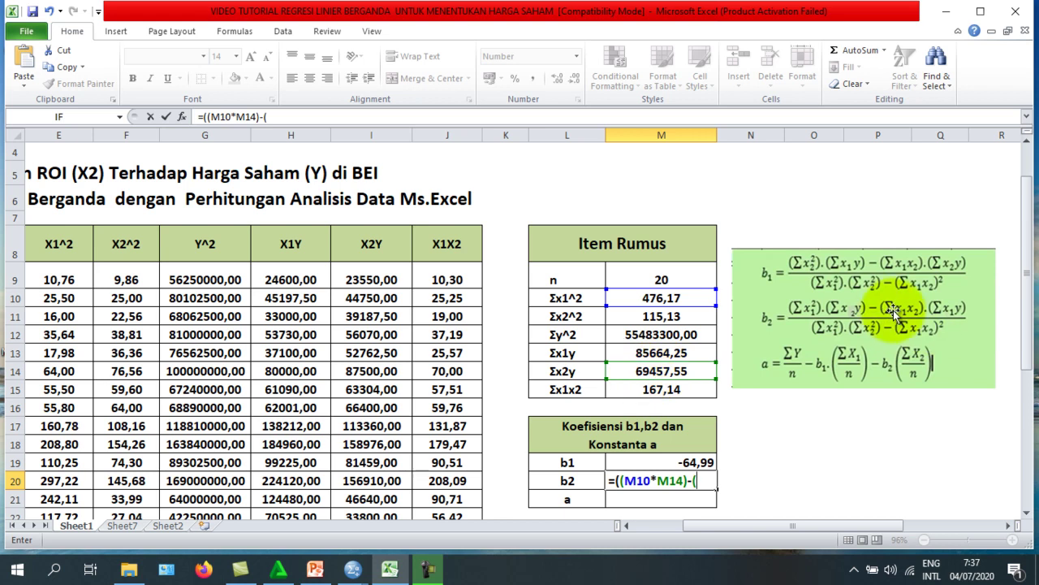
click(651, 390)
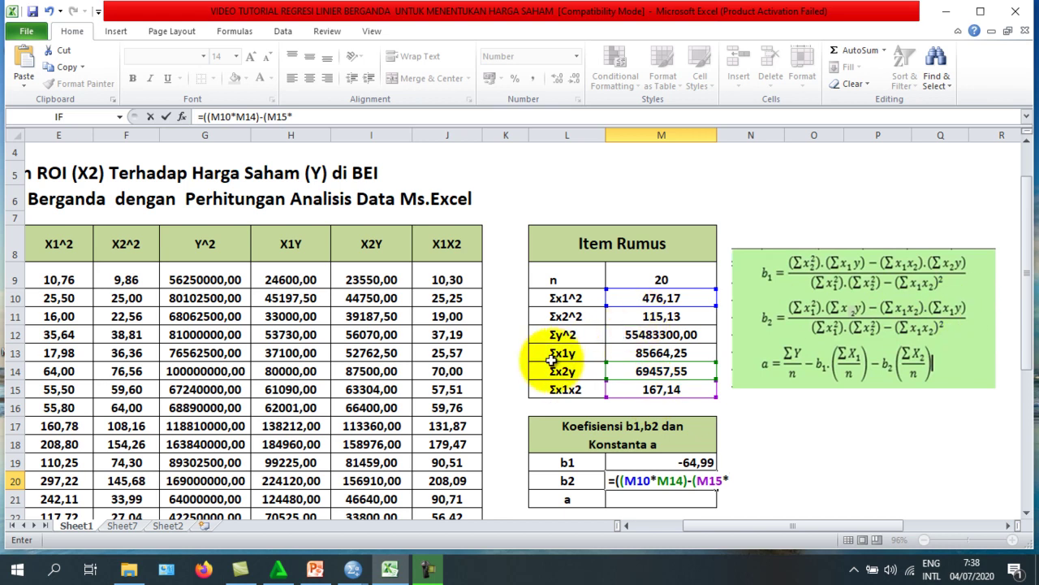
click(636, 353)
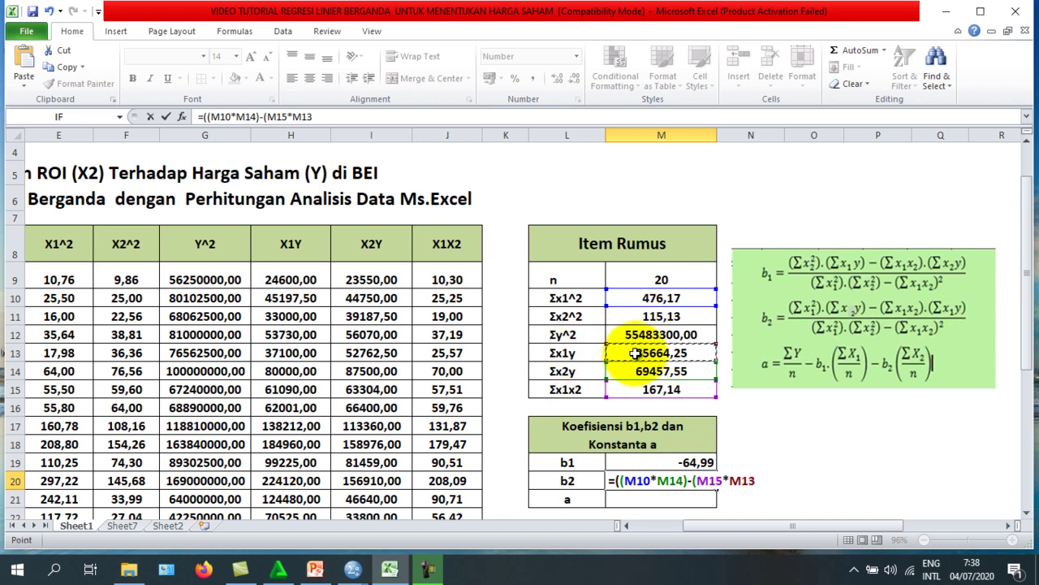
text())/(()
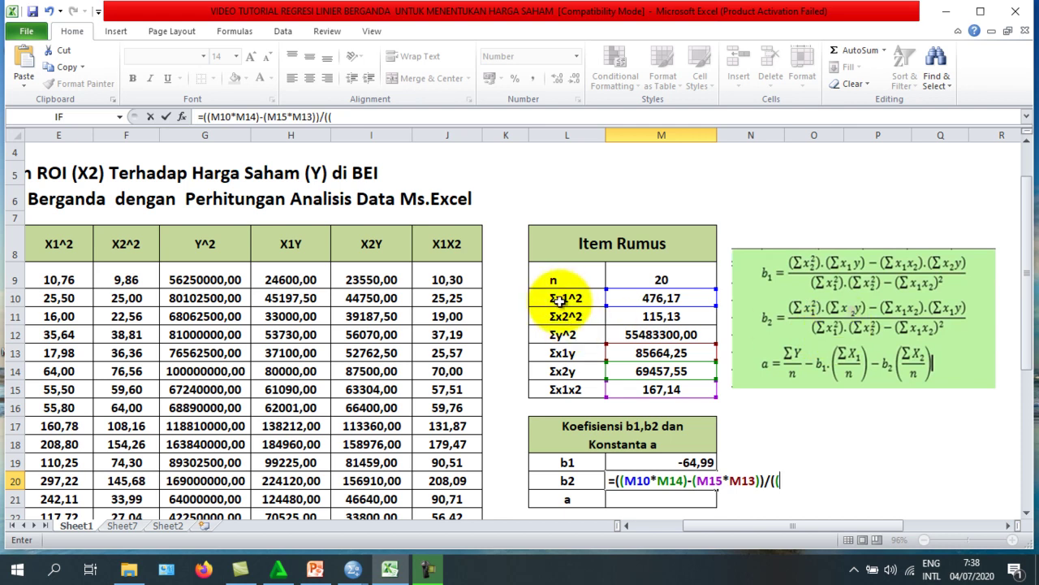
click(641, 298)
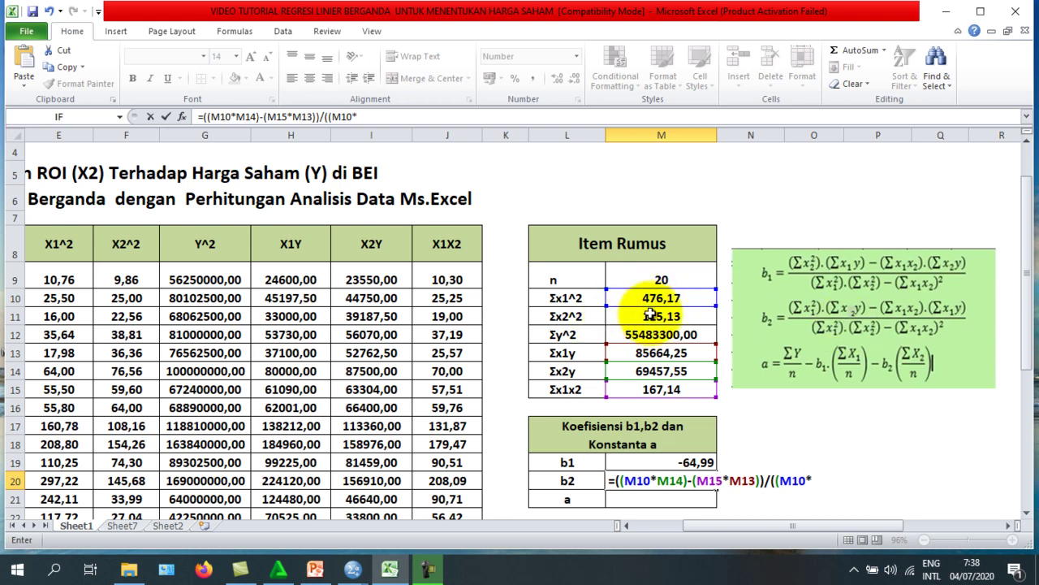
click(650, 314)
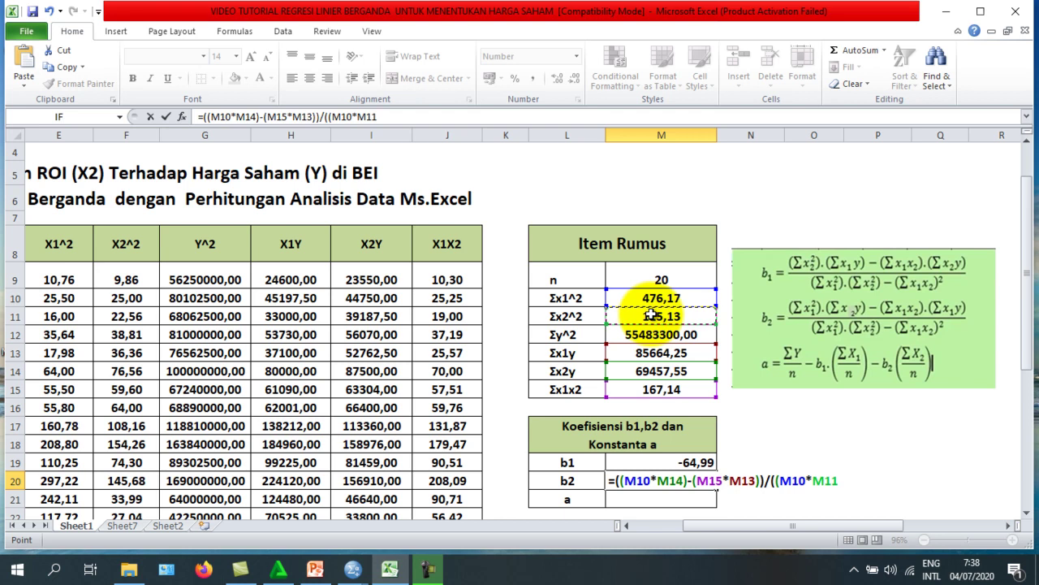
text()-()
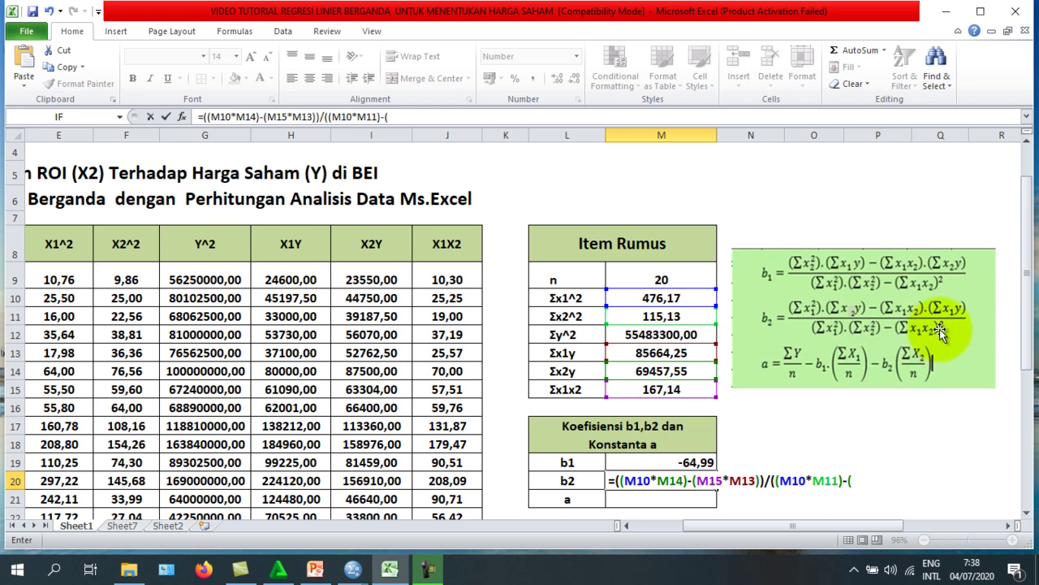
click(662, 389)
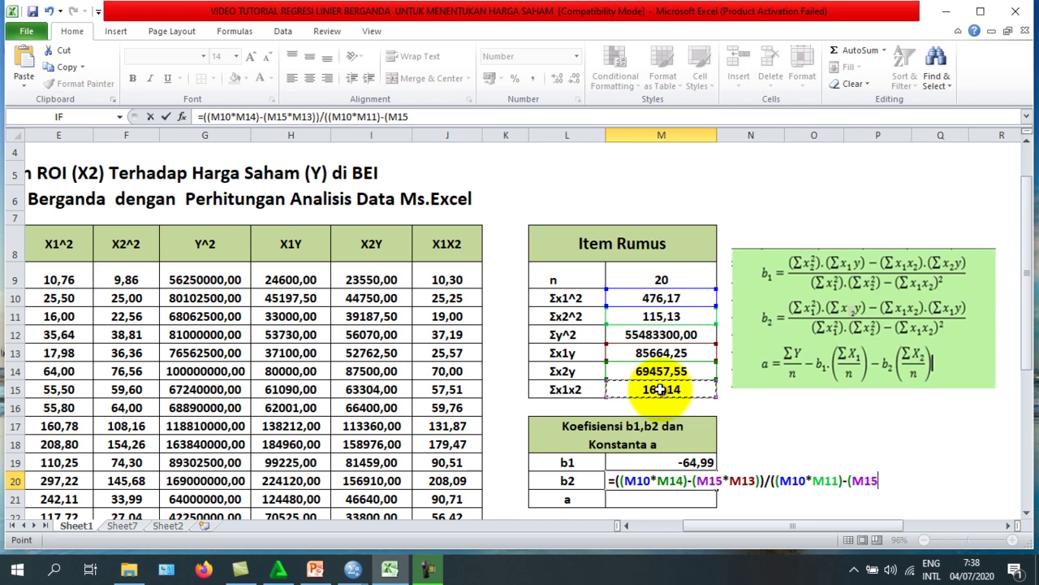
text(^2)))
key(Return)
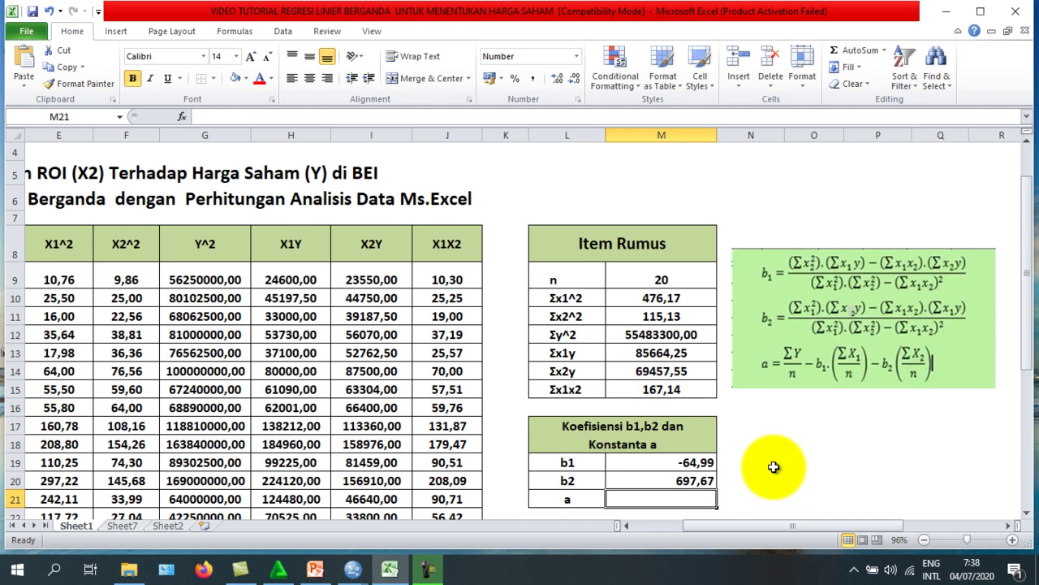
Begin the formula for constant a in M21 with the first term =(D29/M9), the Y total divided by n.
scroll(774, 467, down, 1)
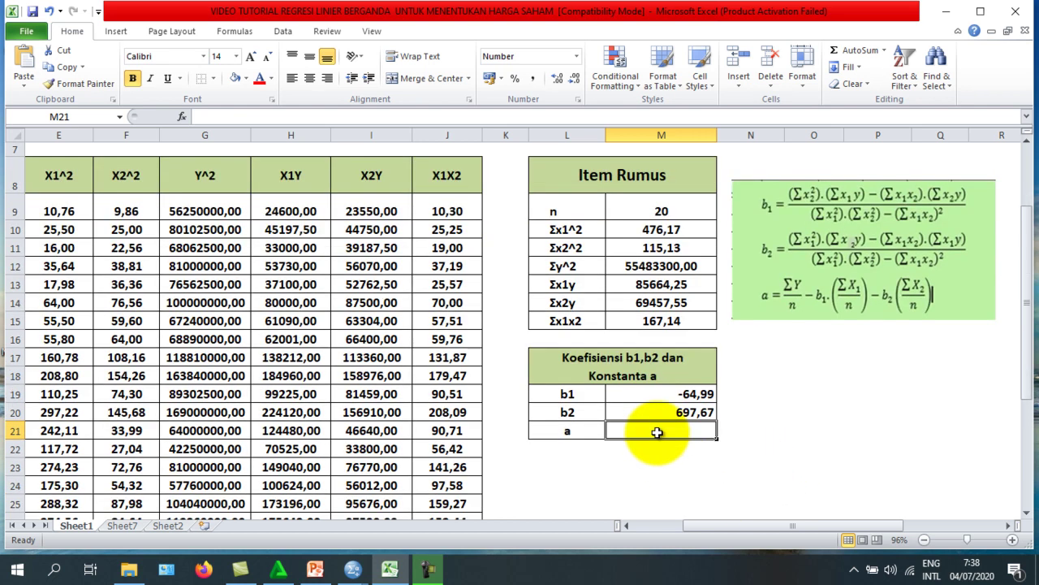
scroll(808, 425, up, 1)
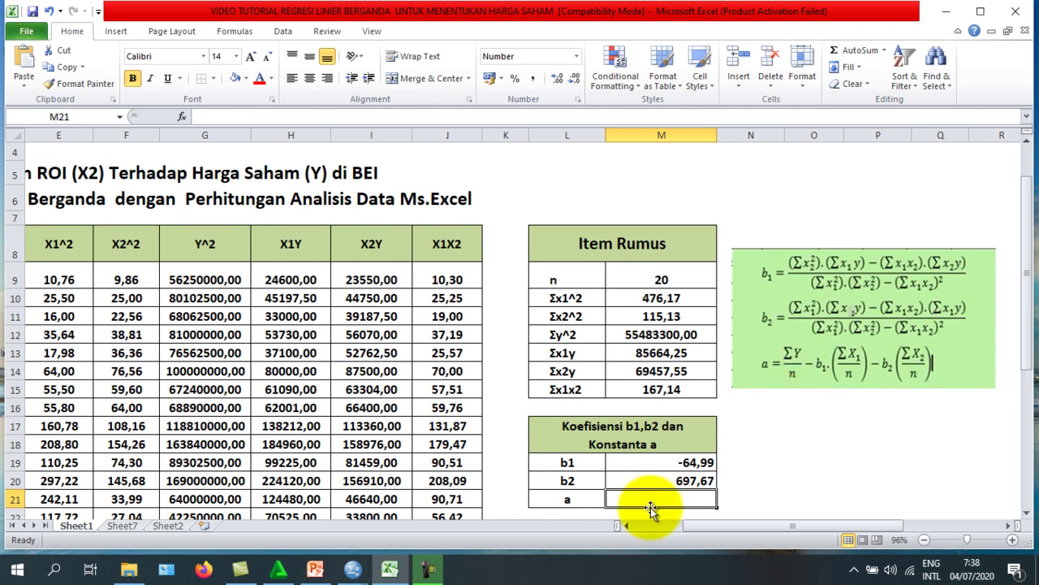
text(=()
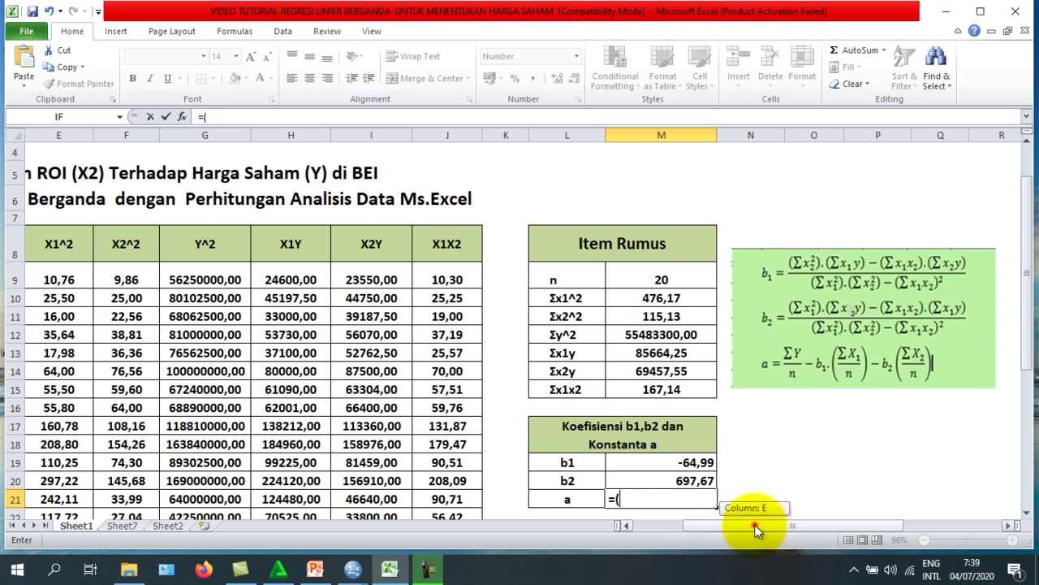
drag(754, 525, 657, 536)
scroll(240, 312, down, 2)
scroll(240, 313, down, 1)
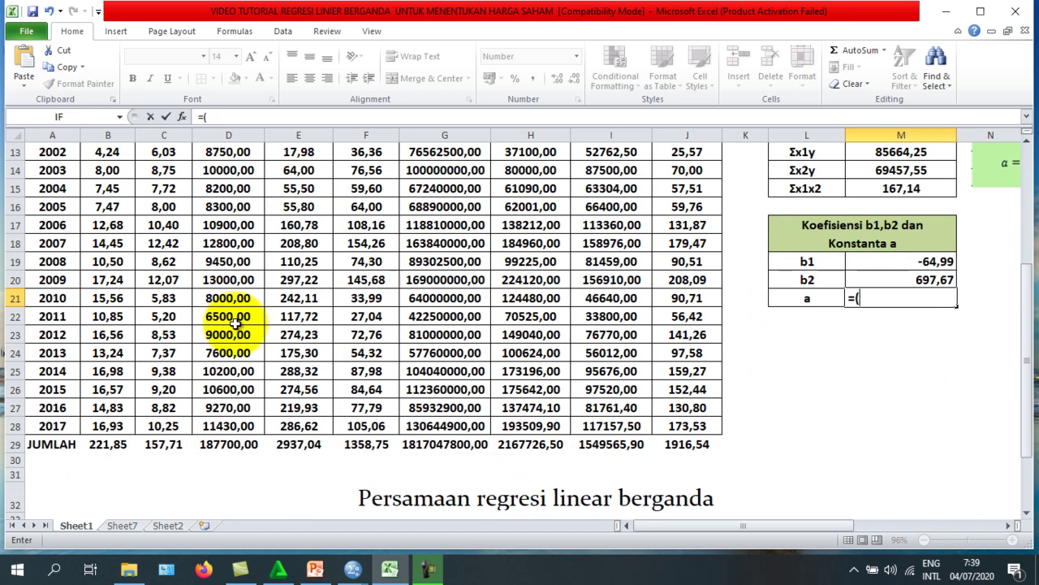
click(230, 445)
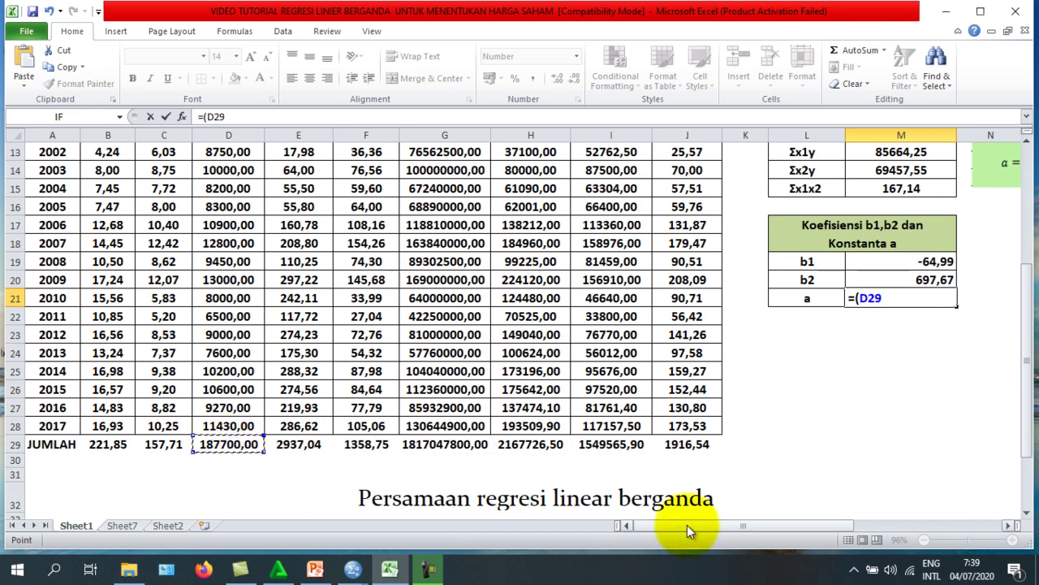
drag(687, 524, 756, 525)
scroll(611, 418, up, 1)
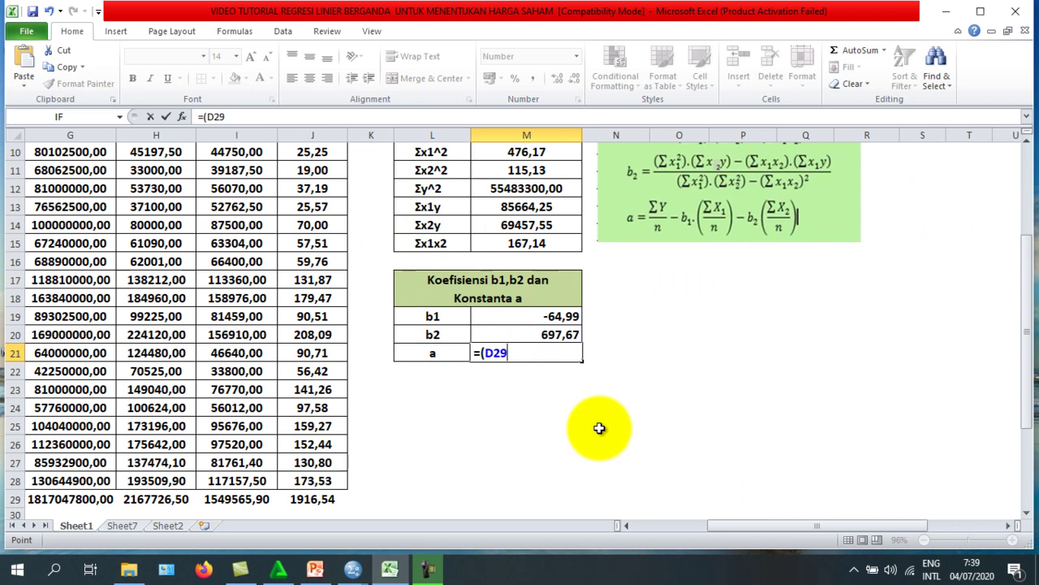
text(/)
scroll(666, 292, up, 1)
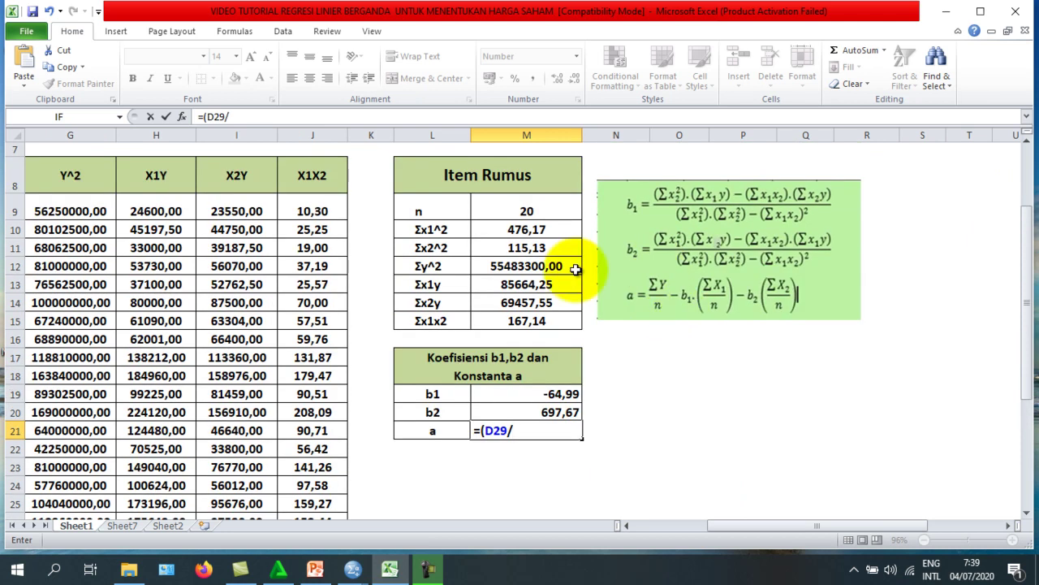
click(510, 209)
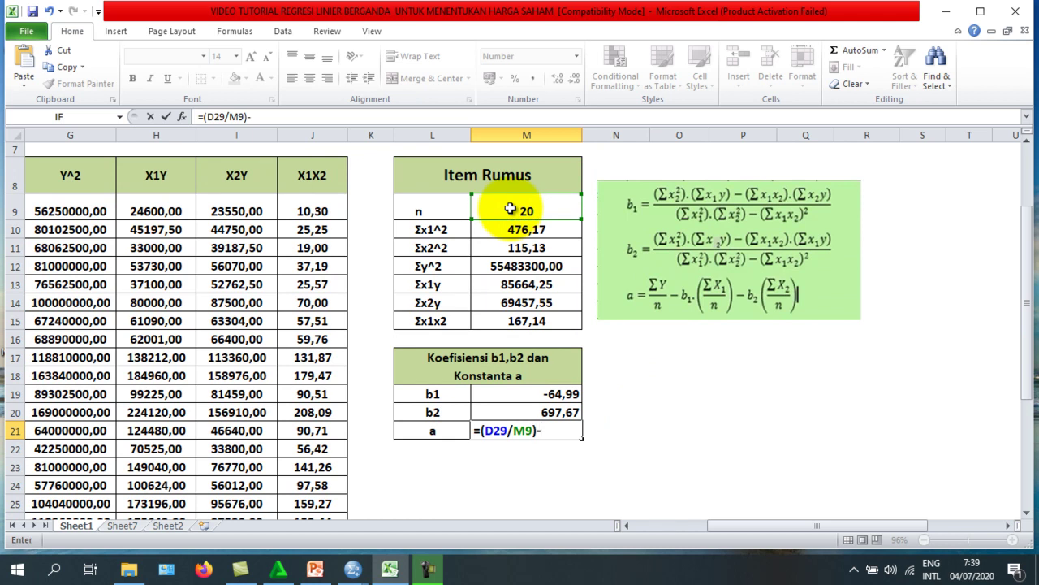
Extend the M21 formula with the second term -((M19*B29)/M9), b1 times the X1 total divided by n.
text()-(()
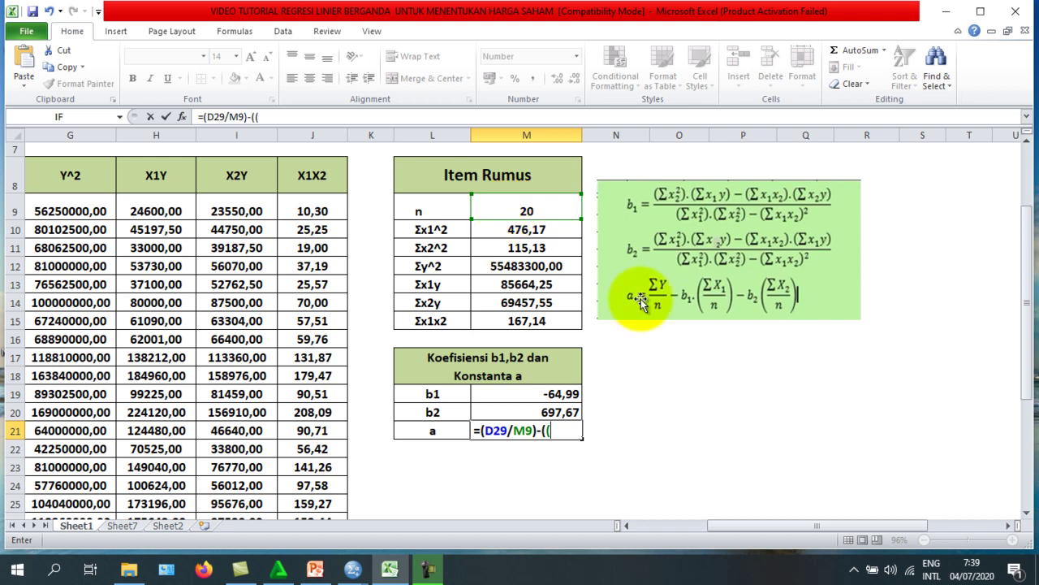
click(479, 394)
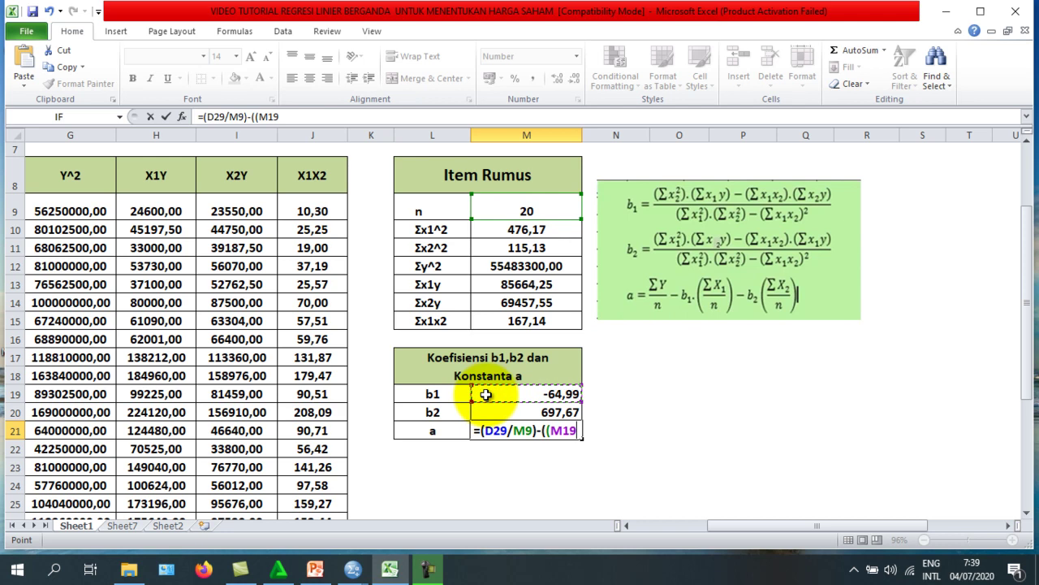
text(*)
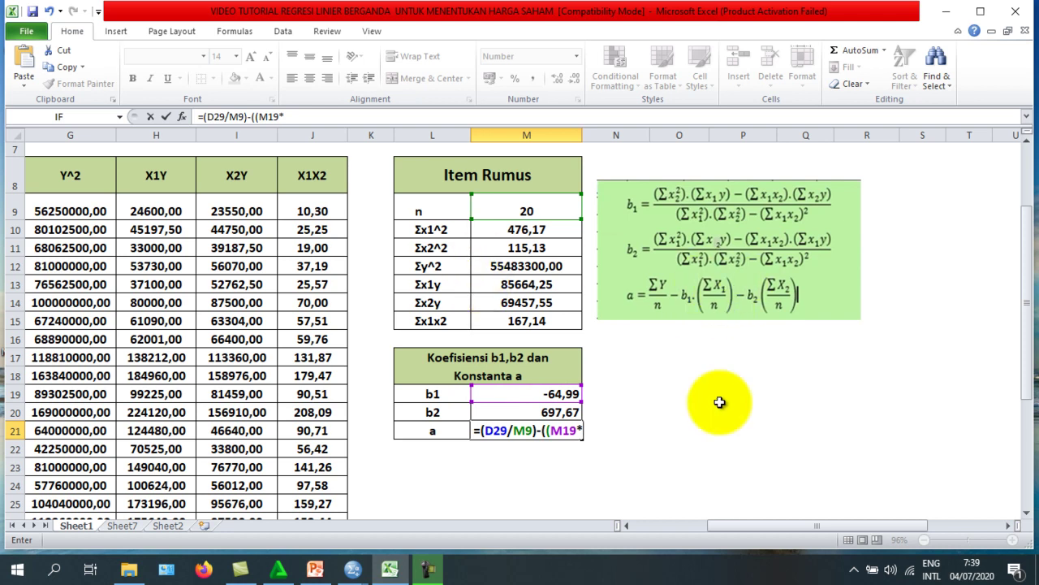
drag(743, 524, 671, 528)
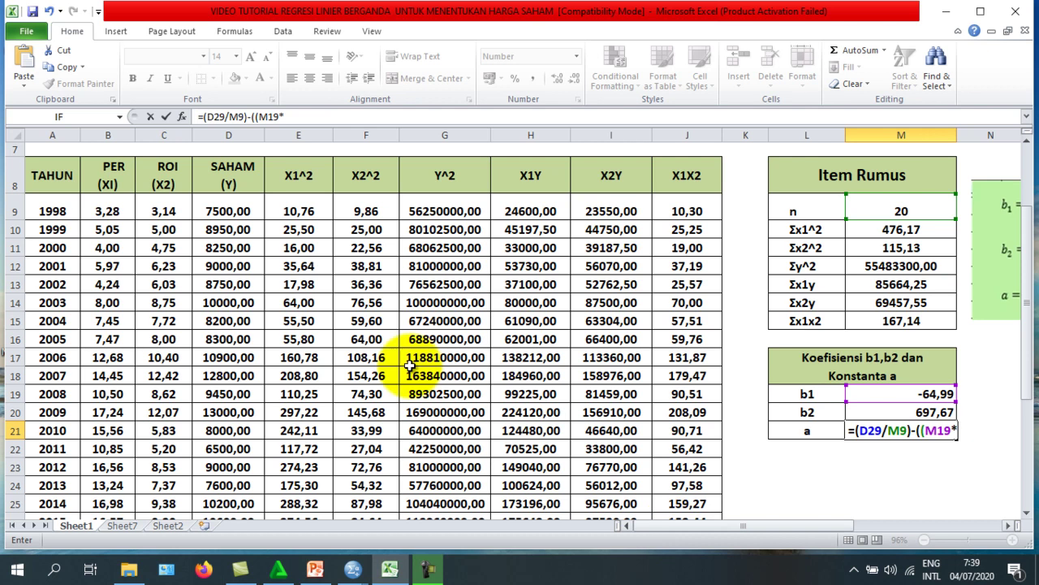
scroll(194, 299, down, 1)
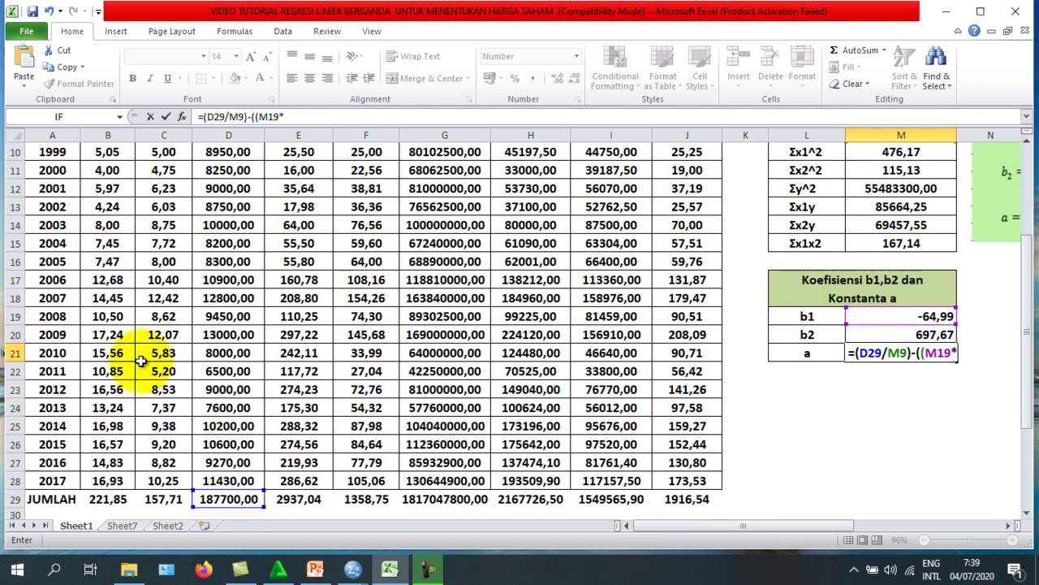
click(106, 498)
drag(676, 525, 733, 518)
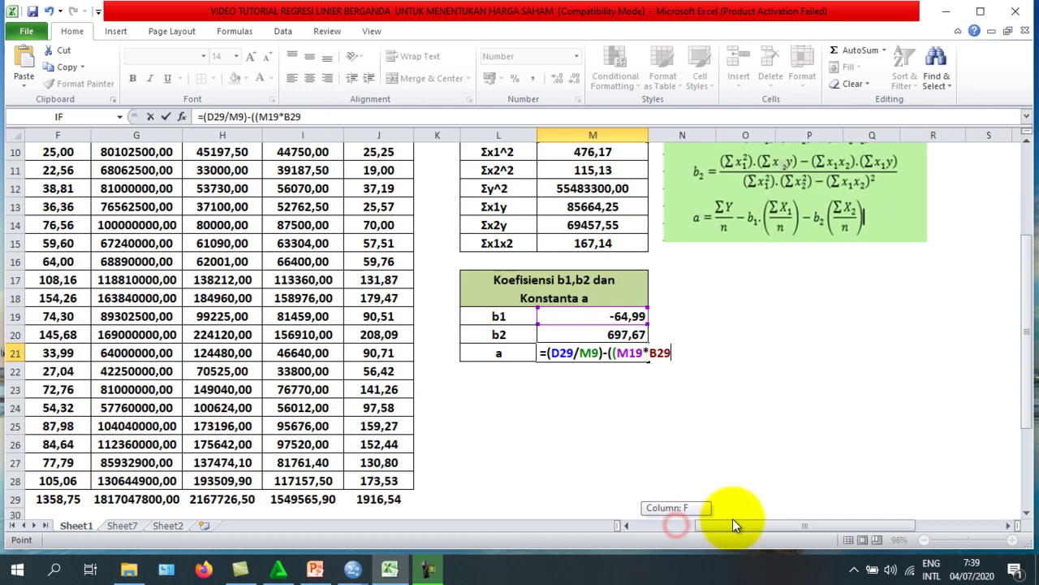
scroll(684, 463, up, 1)
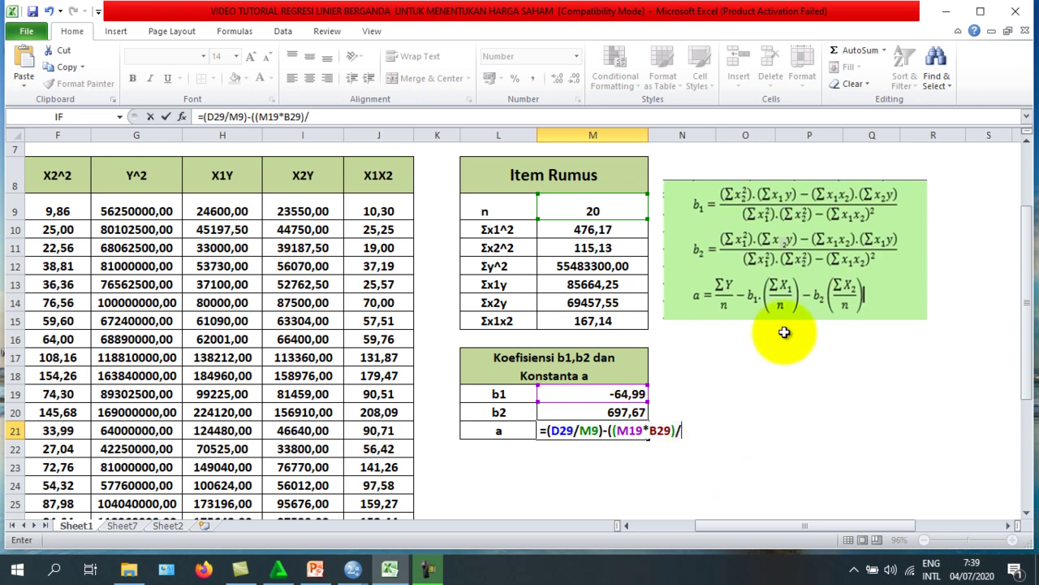
click(580, 208)
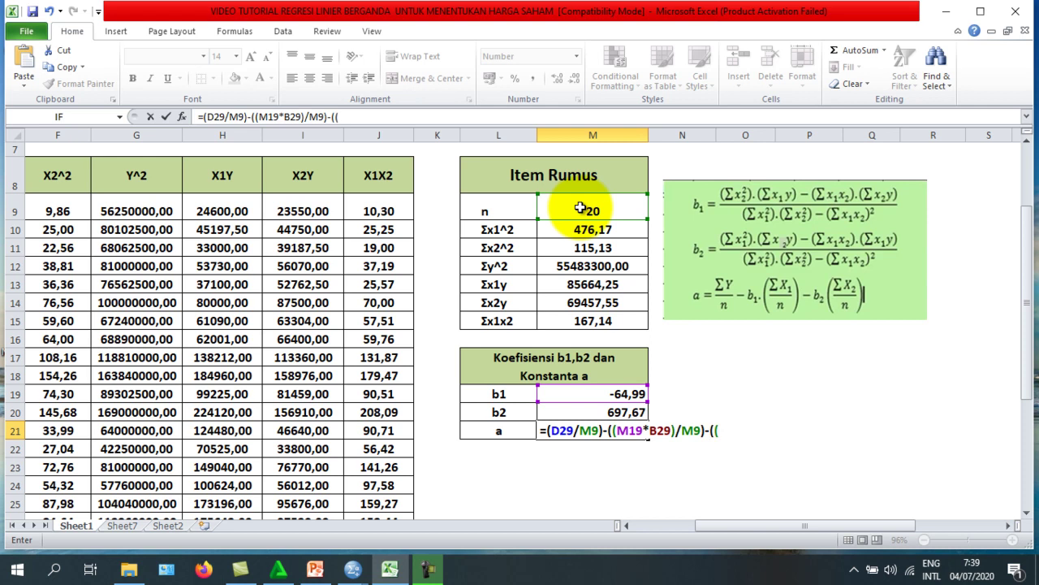
Complete the M21 formula with the third term -((M20*C29)/M9), b2 times the X2 total divided by n.
click(577, 408)
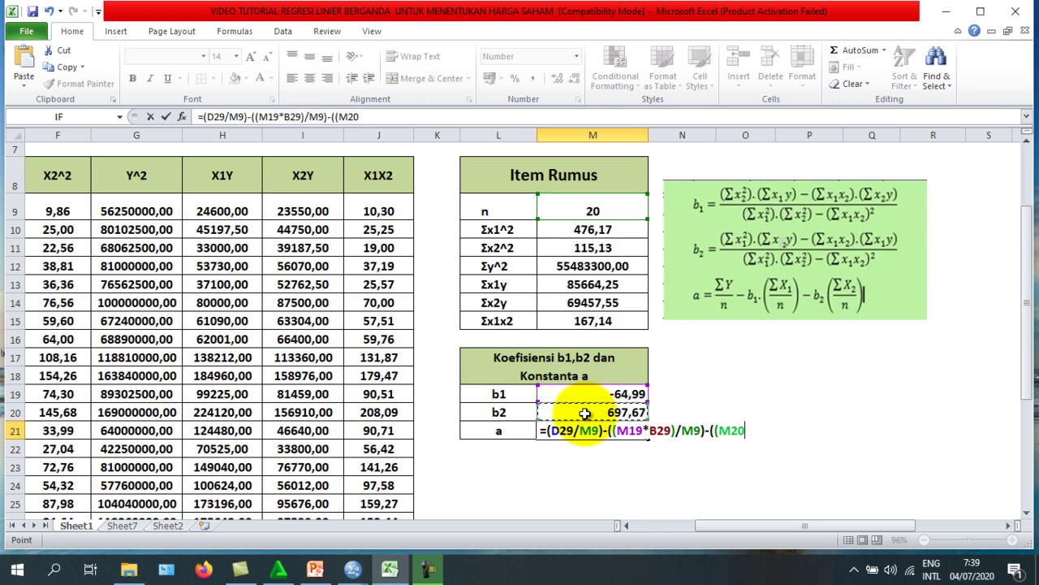
text(*)
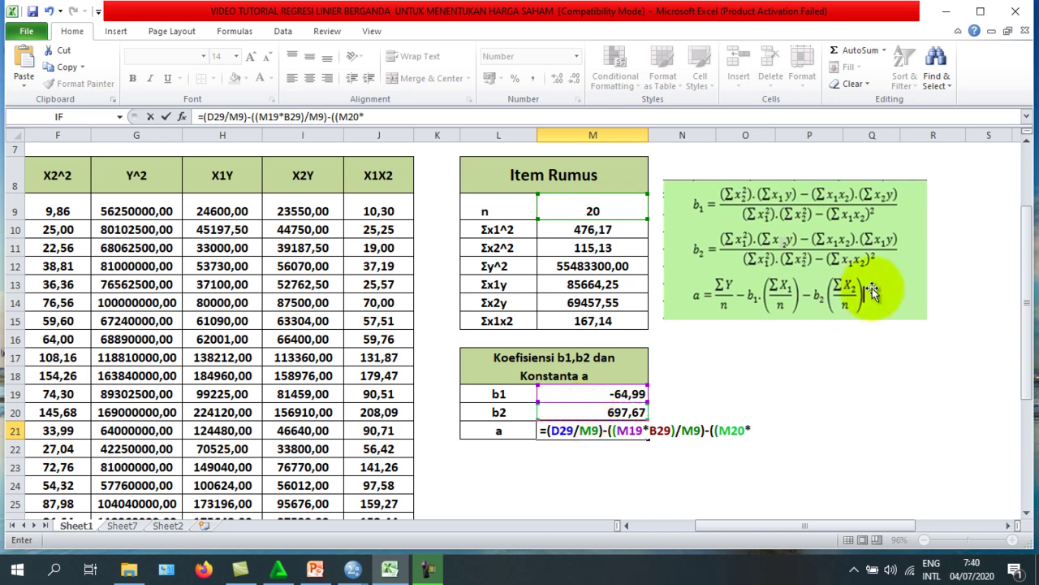
drag(757, 526, 684, 534)
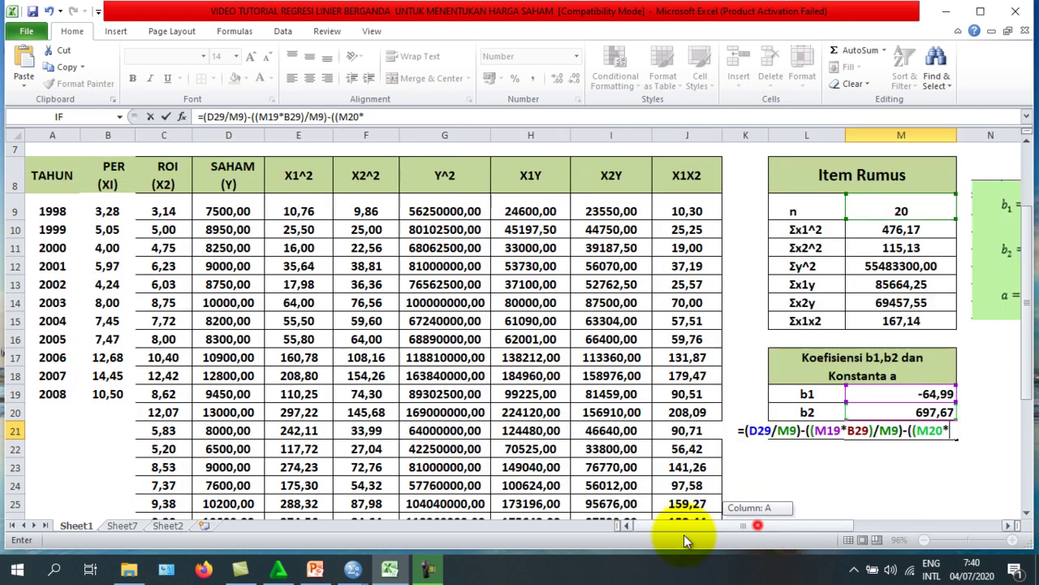
scroll(164, 284, down, 1)
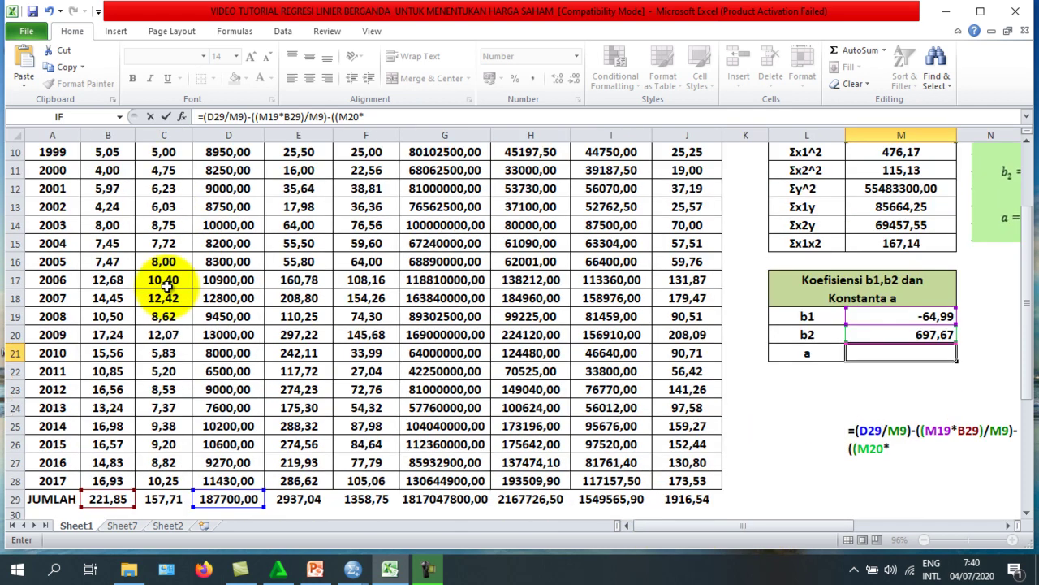
scroll(164, 284, down, 1)
click(166, 444)
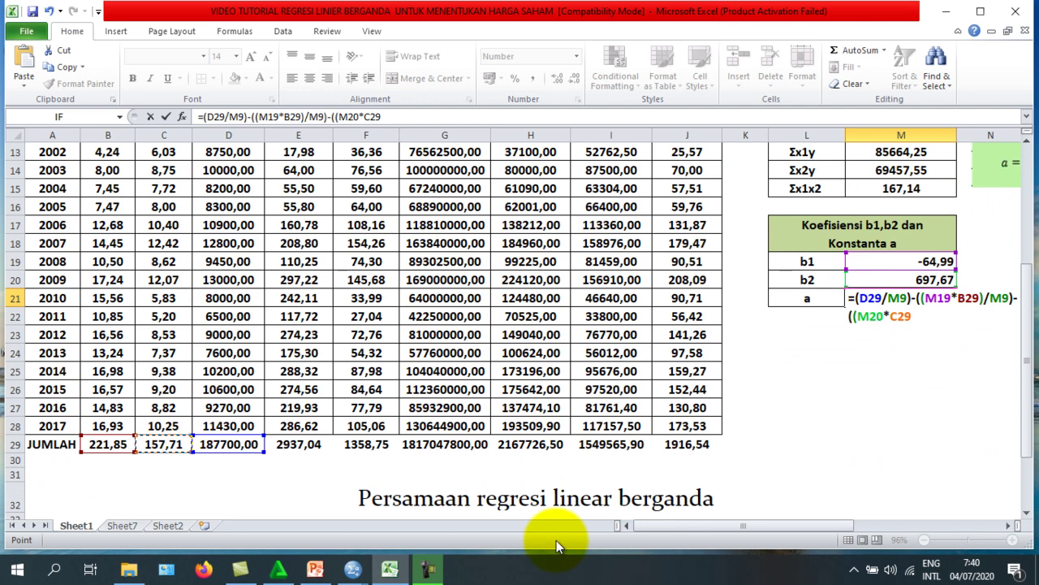
drag(654, 526, 733, 520)
scroll(641, 422, up, 1)
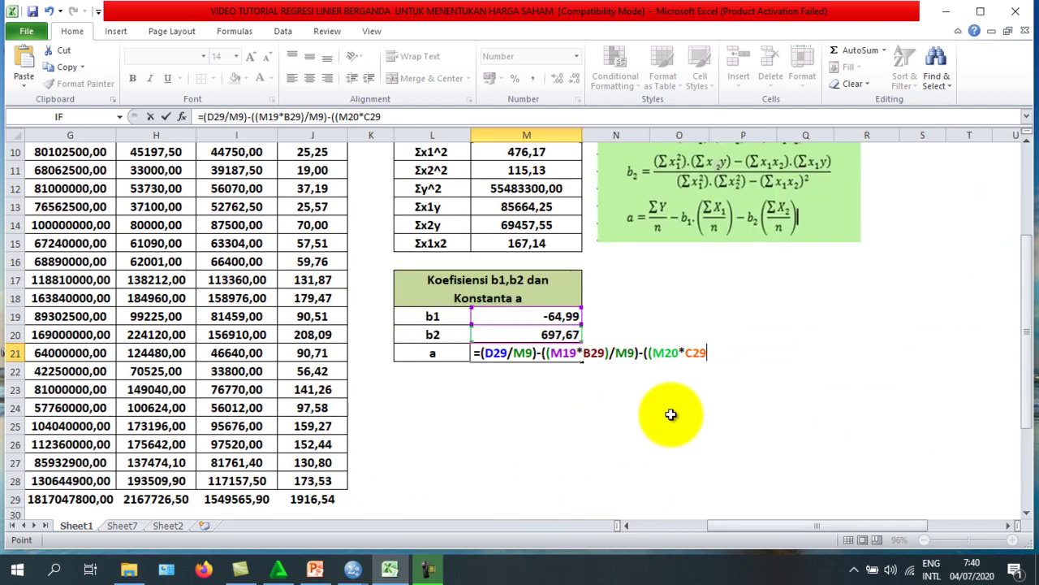
scroll(670, 414, up, 1)
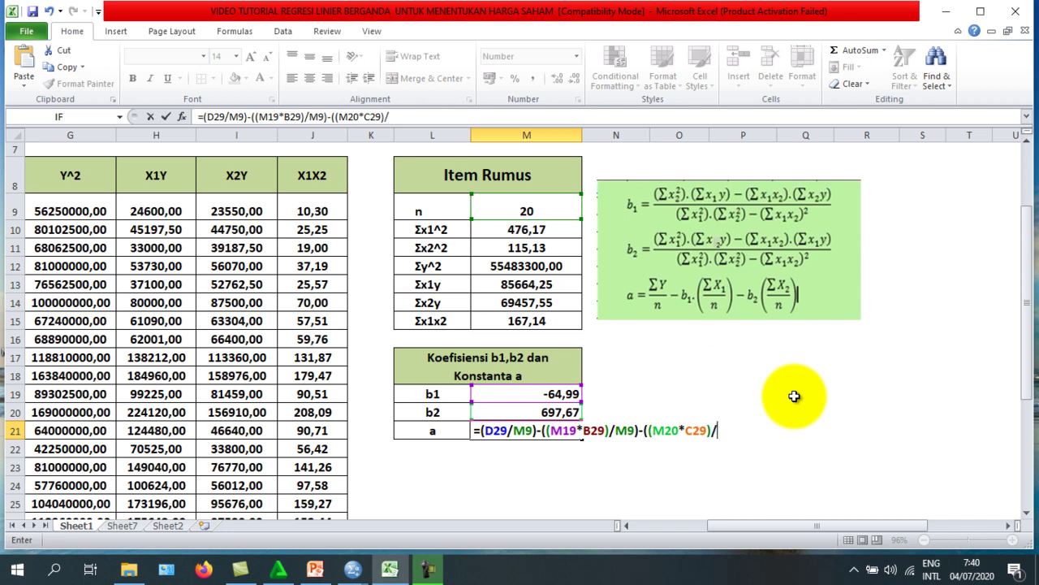
click(520, 211)
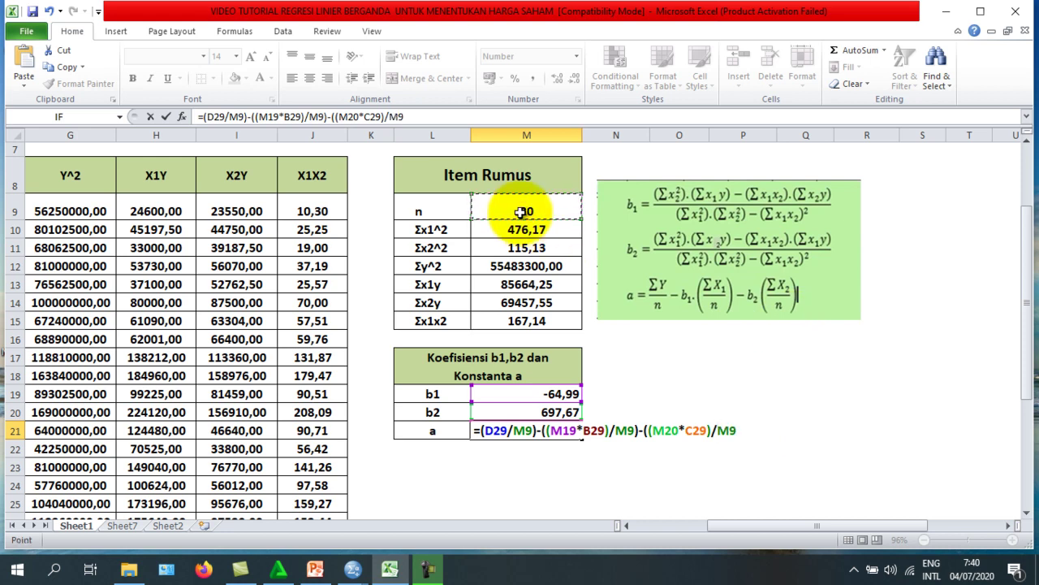
text())
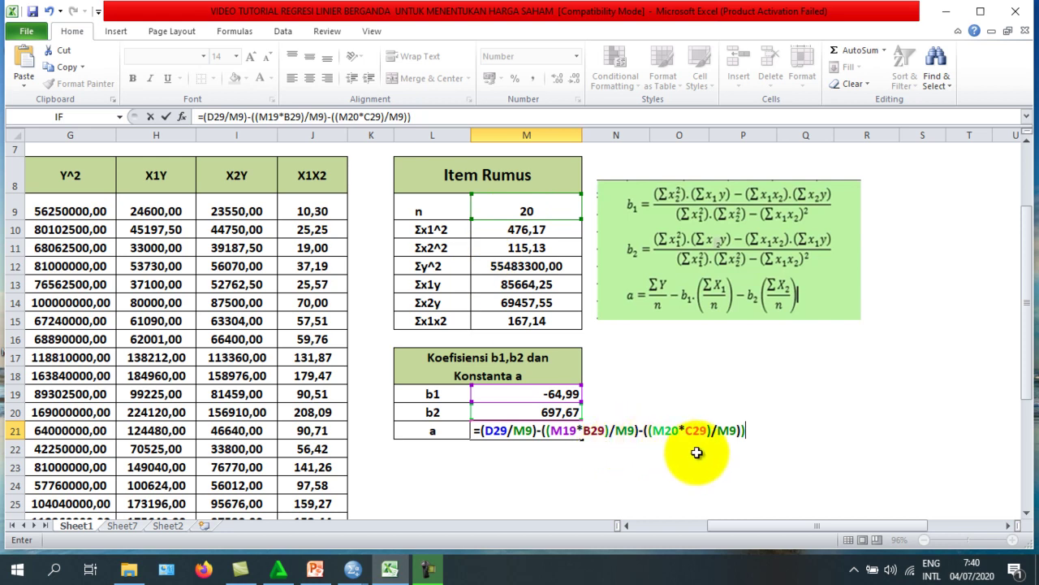
Enter the formula =(D29/M9)-((M19*B29)/M9)-((M20*C29)/M9) for constant a in M21, accepting the proposed parenthesis correction.
click(754, 433)
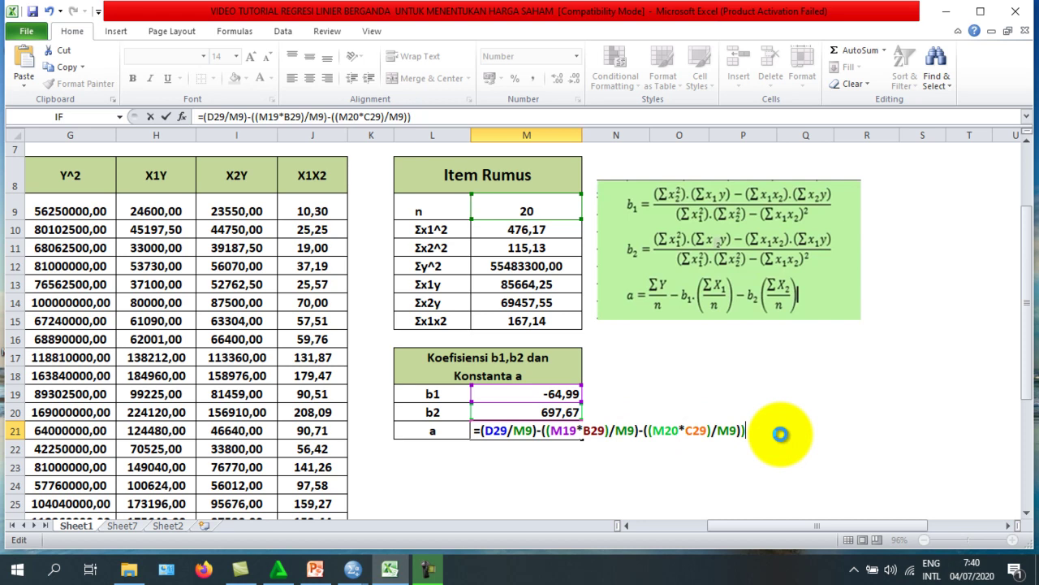
key(Return)
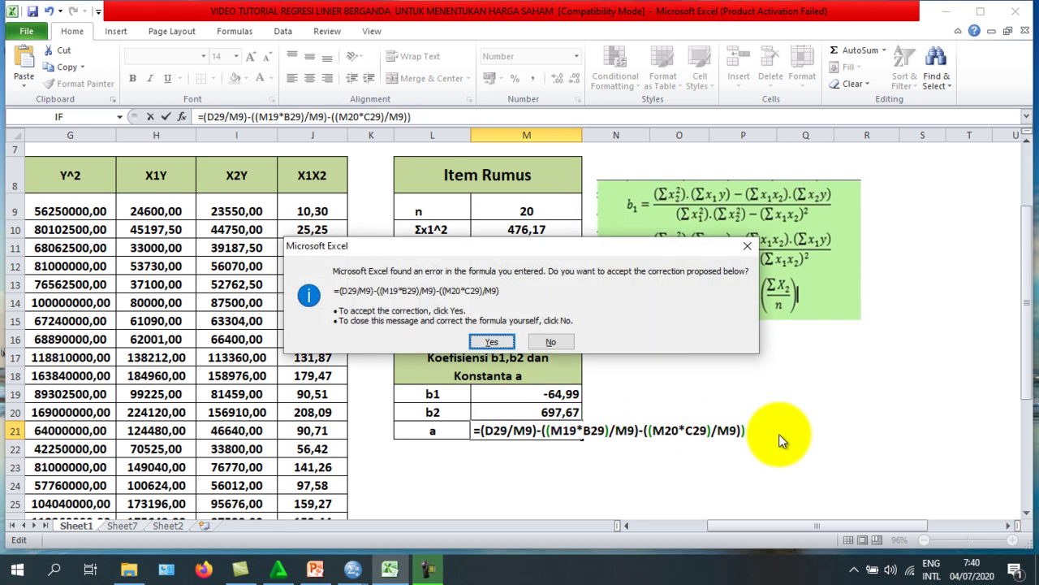
click(491, 342)
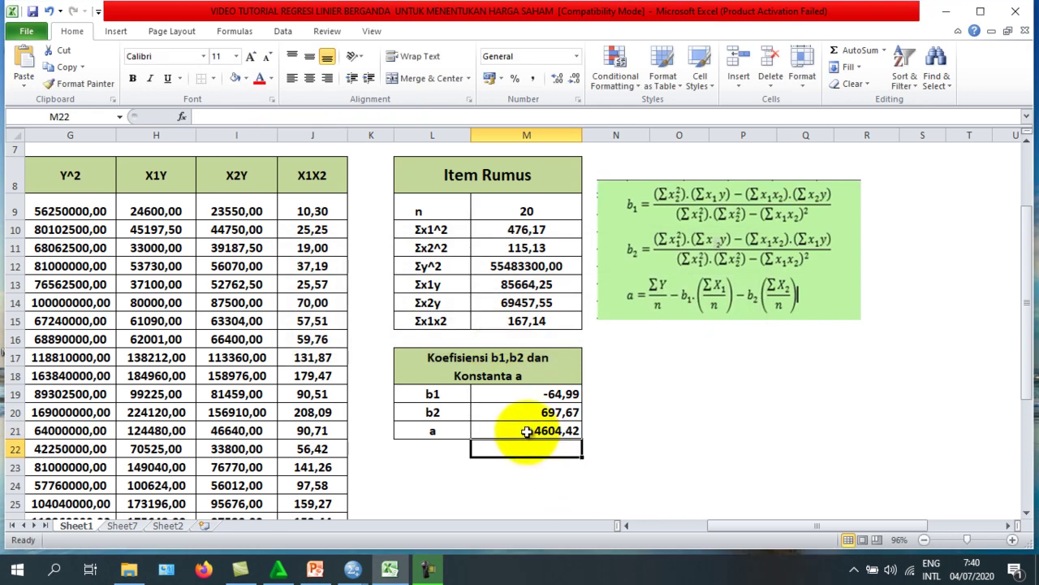
click(625, 430)
Move the heading "Persamaan regresi linear berganda" from F32 to L23, below the coefficient table.
scroll(449, 458, down, 4)
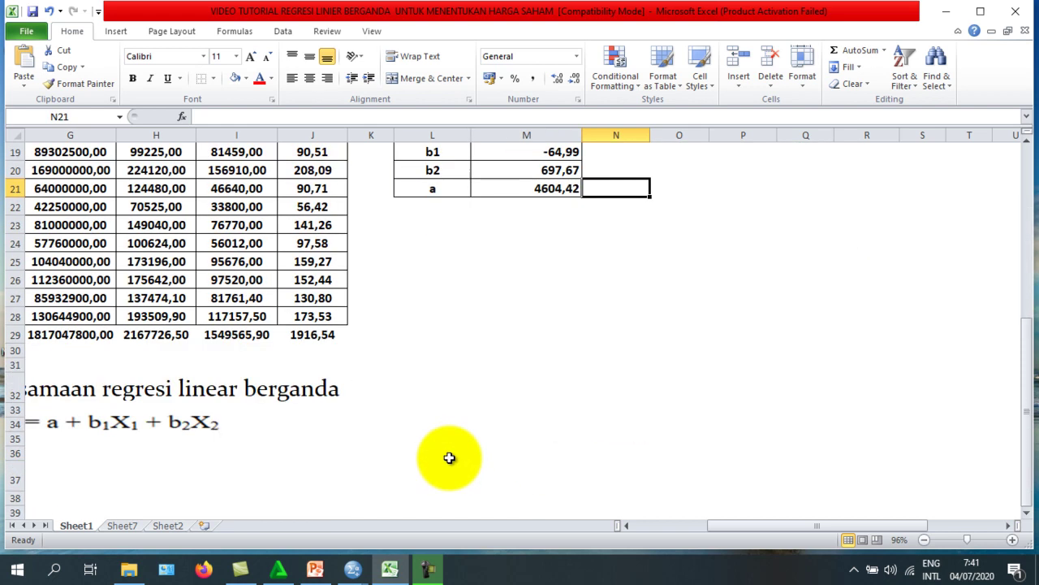
scroll(449, 458, up, 2)
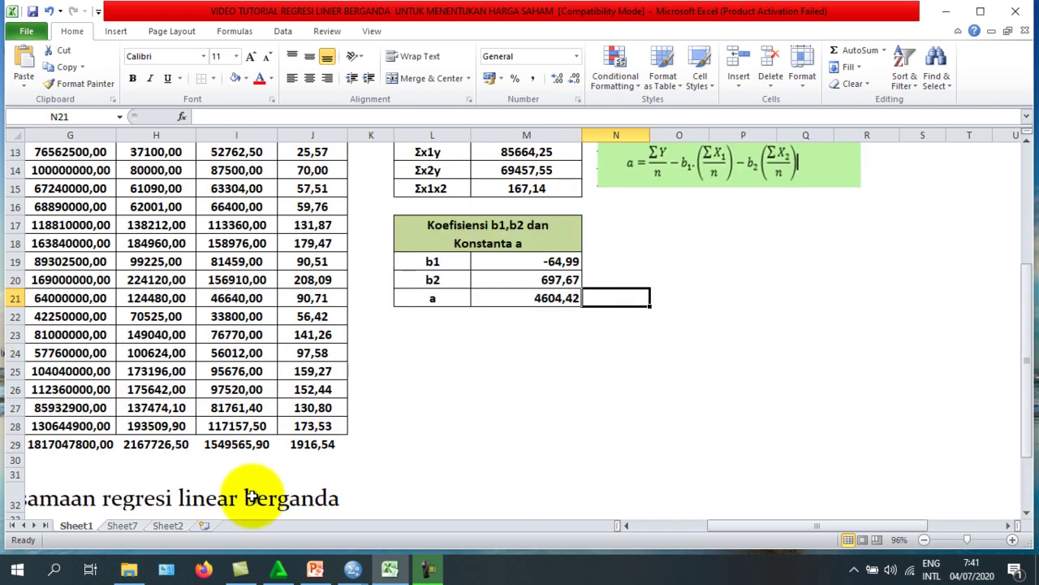
drag(726, 525, 754, 525)
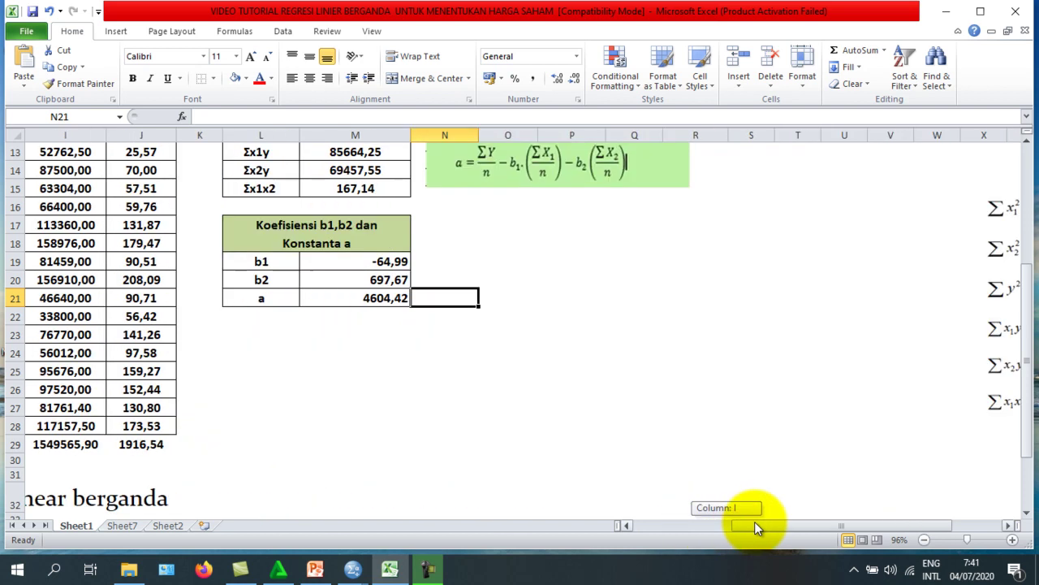
scroll(601, 440, up, 2)
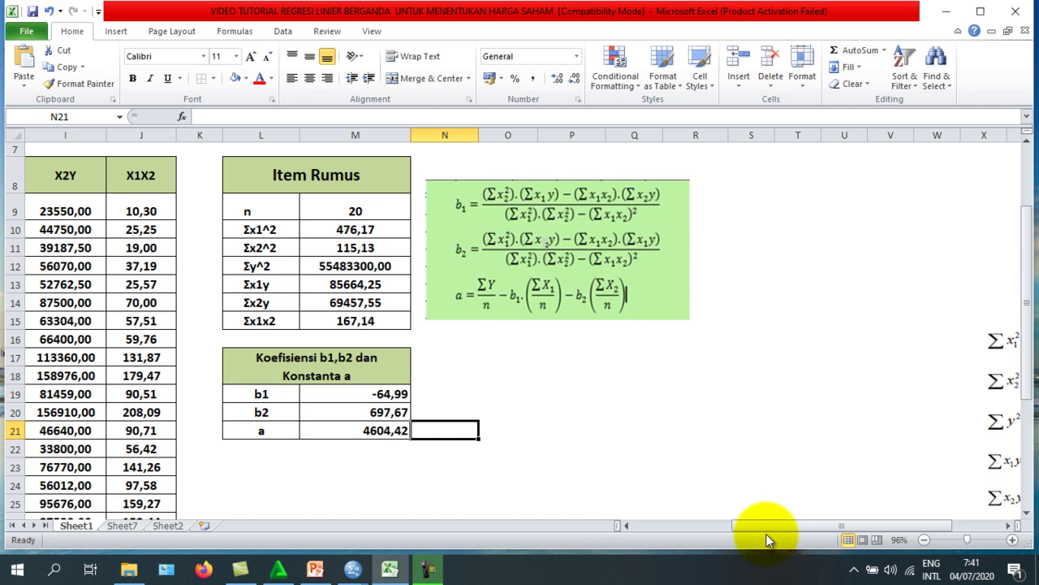
drag(766, 533, 694, 530)
scroll(487, 463, down, 3)
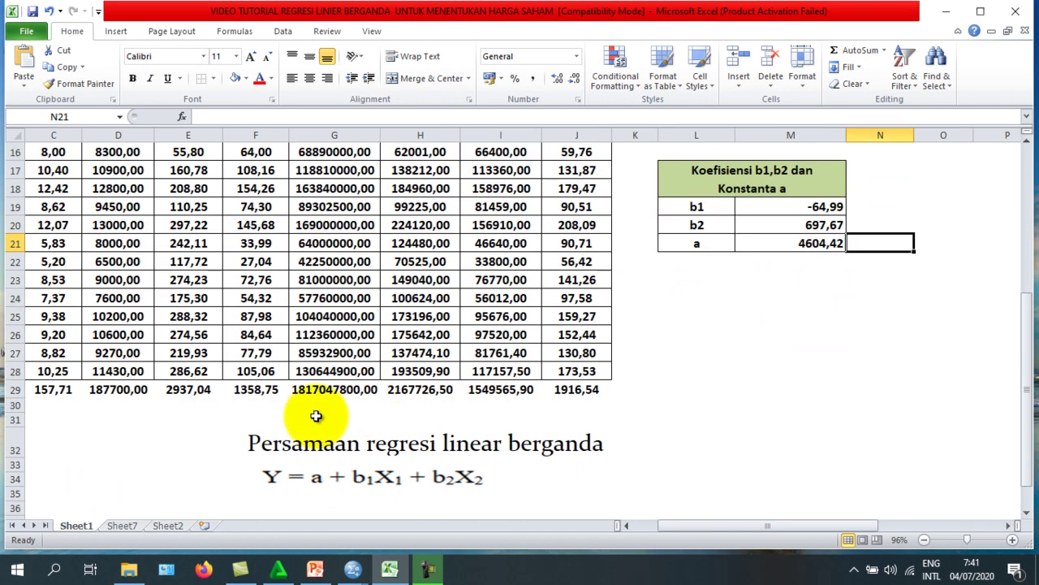
click(258, 439)
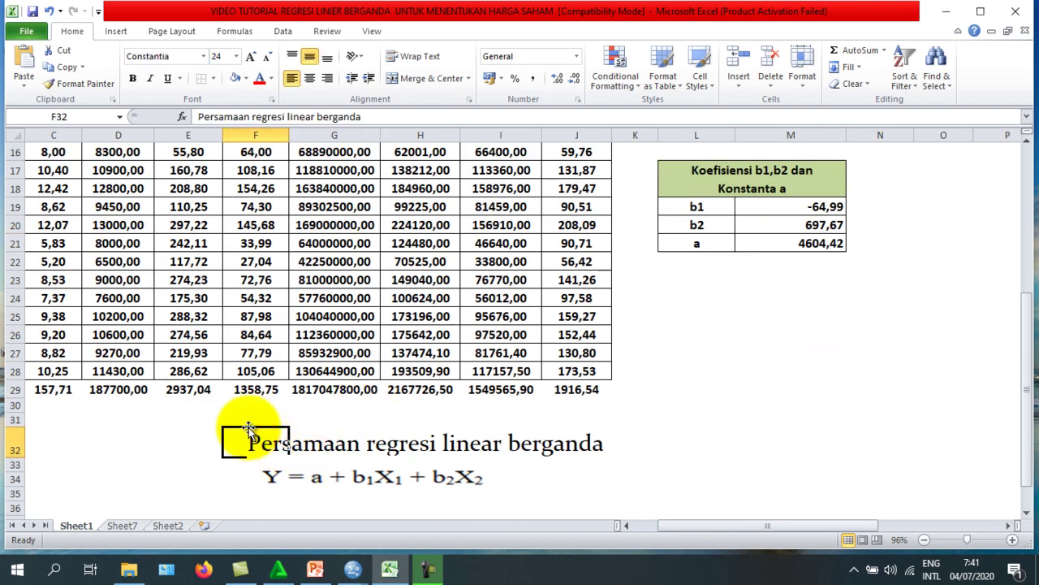
drag(249, 427, 680, 281)
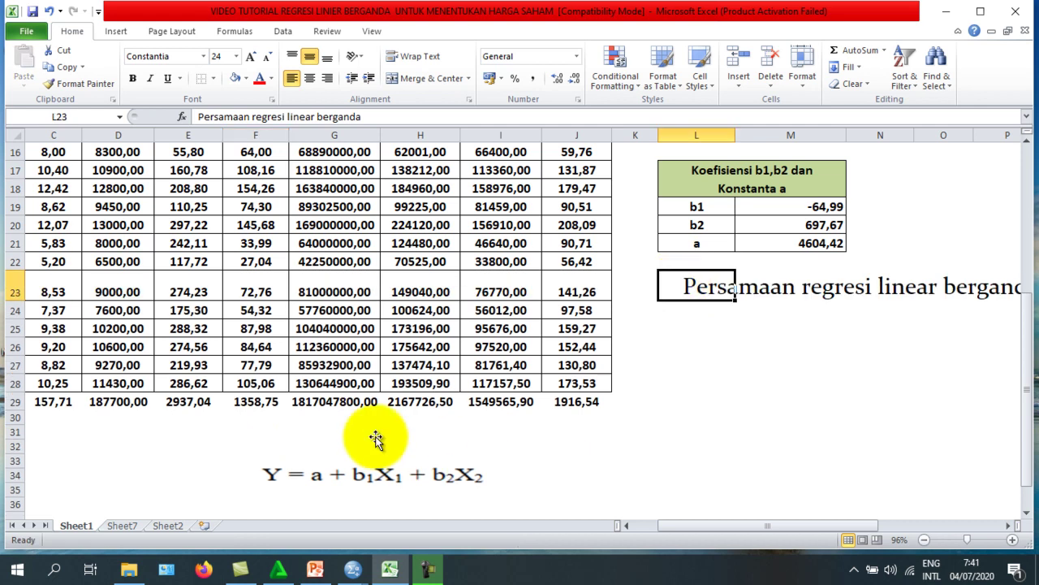
Move the regression equation picture Y = a + b1X1 + b2X2 directly beneath its relocated heading in column L.
click(267, 471)
drag(268, 455, 692, 313)
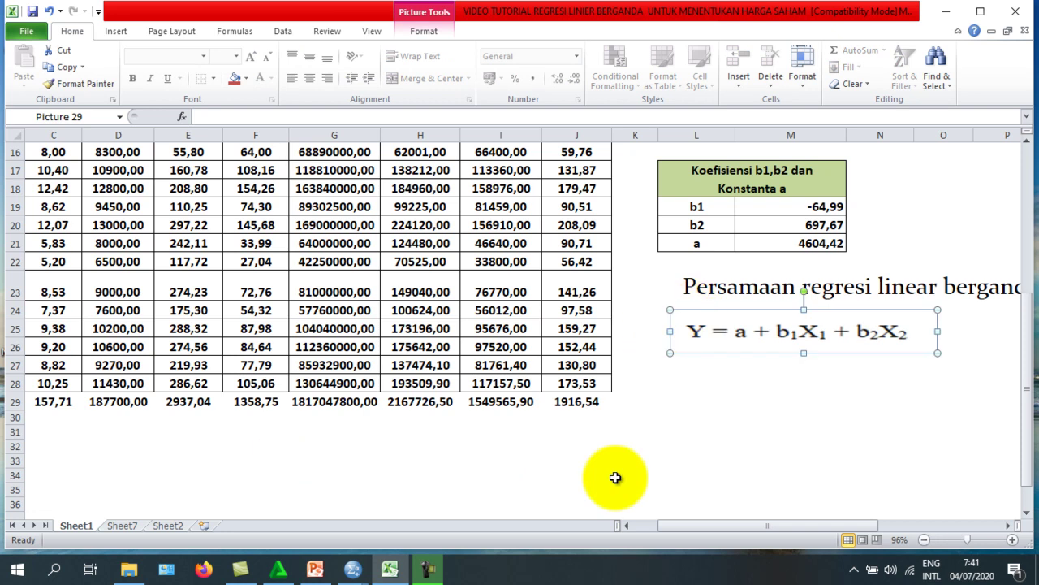
drag(691, 522, 752, 517)
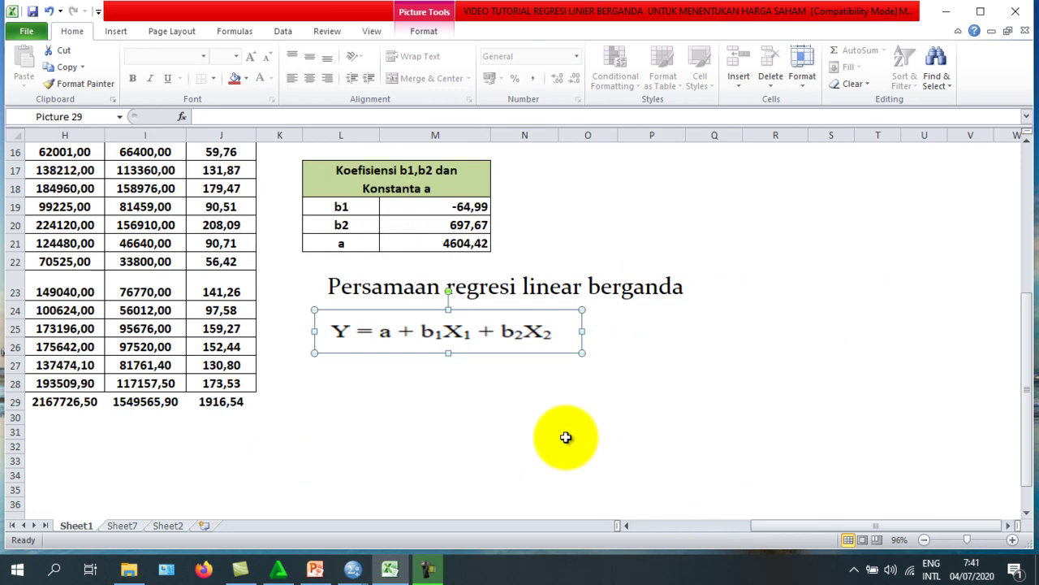
click(566, 432)
scroll(340, 323, up, 1)
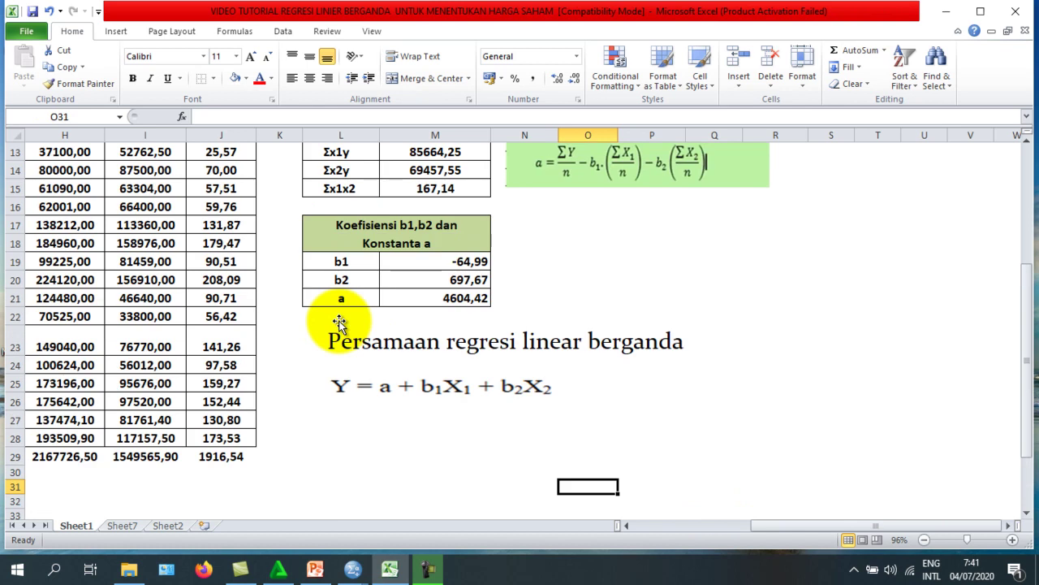
scroll(340, 323, up, 1)
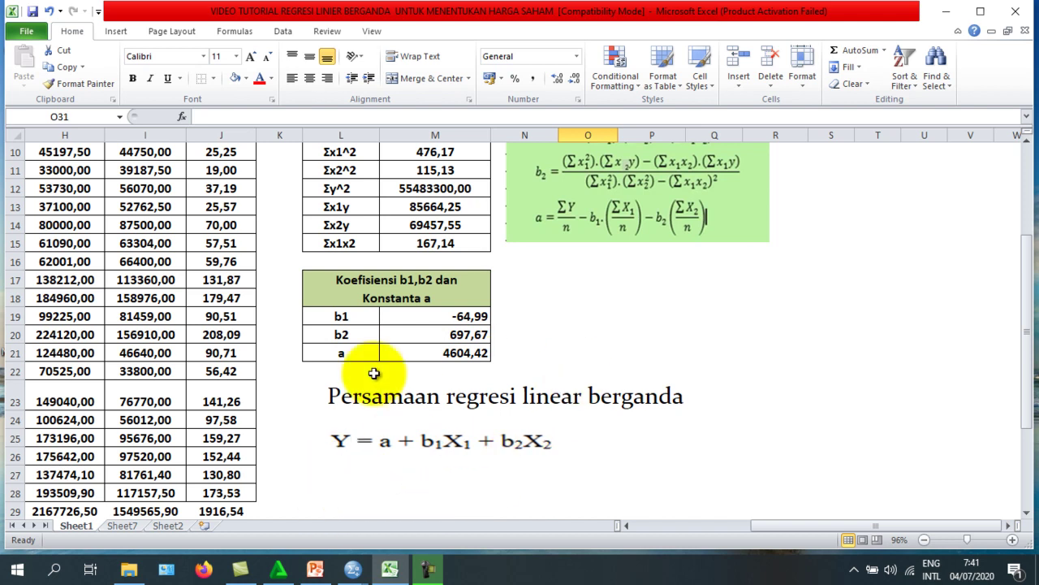
Nudge the regression equation picture slightly closer to the heading above it and deselect it.
click(381, 441)
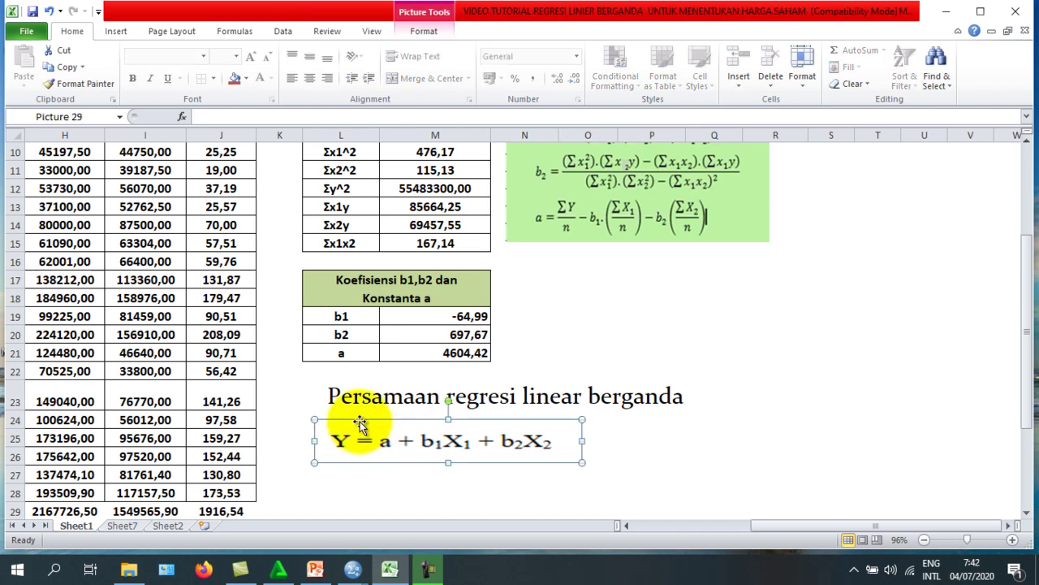
drag(360, 421, 362, 420)
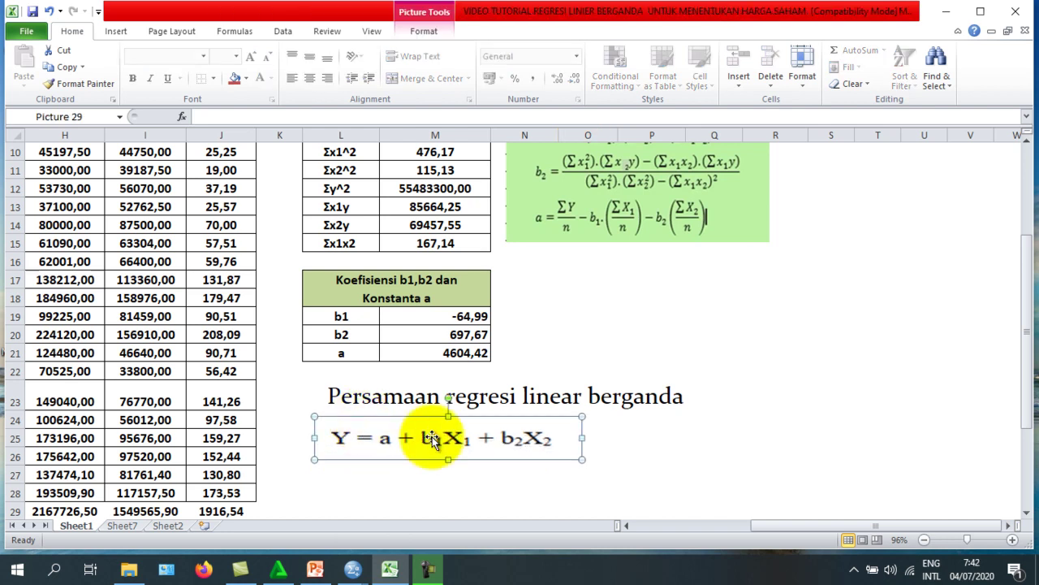
click(626, 455)
scroll(594, 406, up, 3)
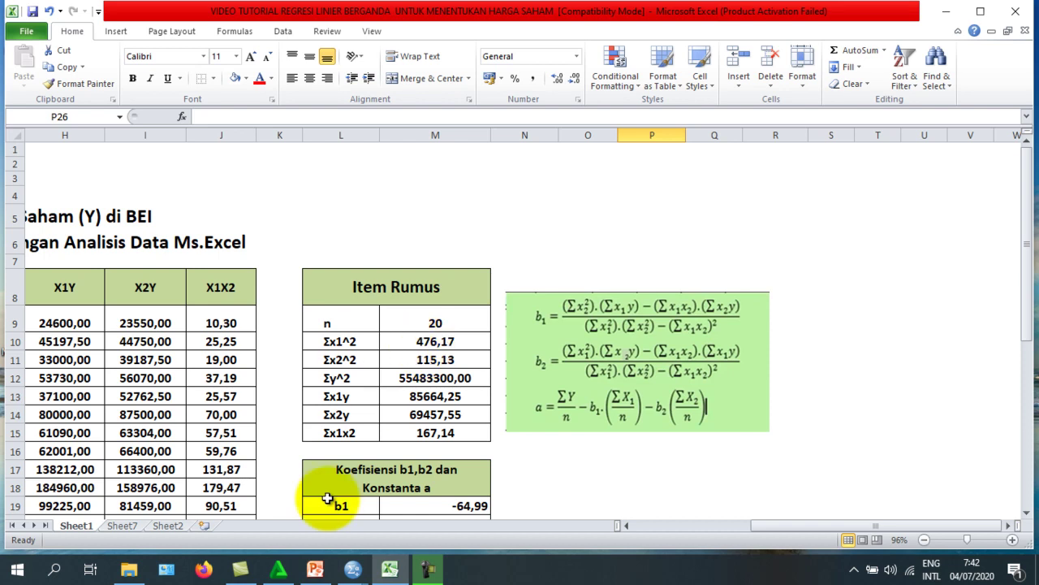
Check the "Tahapan Implementasi Regresi Linear Berganda" slide in PowerPoint and return to the Excel workbook.
click(315, 571)
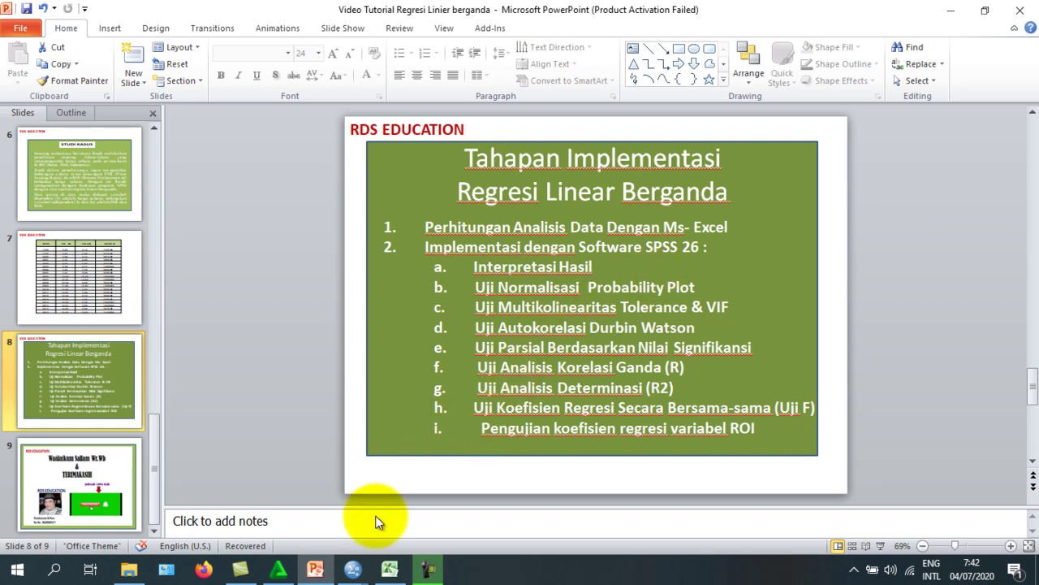
click(391, 570)
click(607, 240)
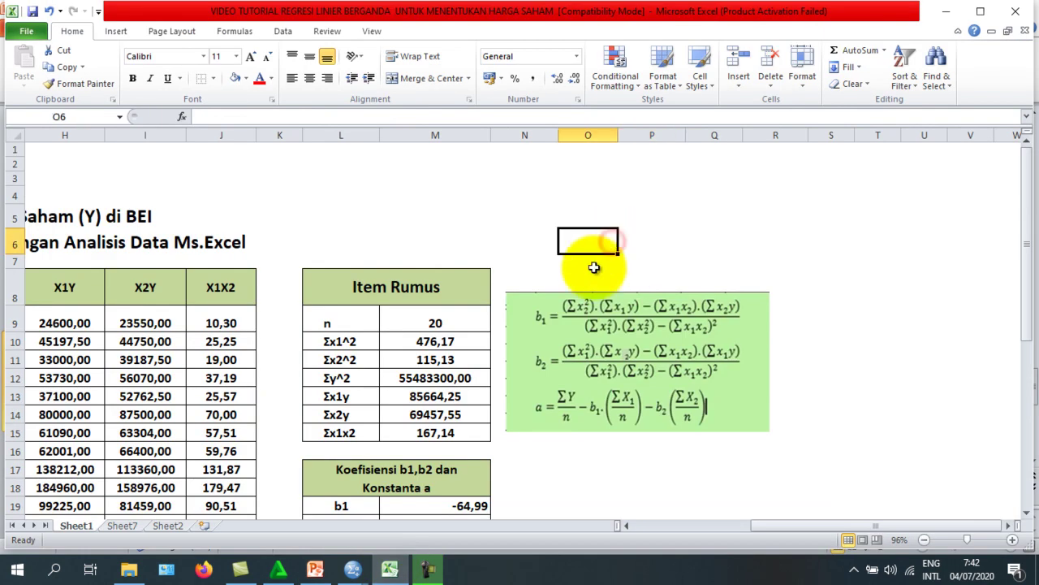
Review the Item Rumus sums, the b1, b2 and a formulas, the coefficient table and the regression equation on Sheet1.
scroll(594, 268, down, 2)
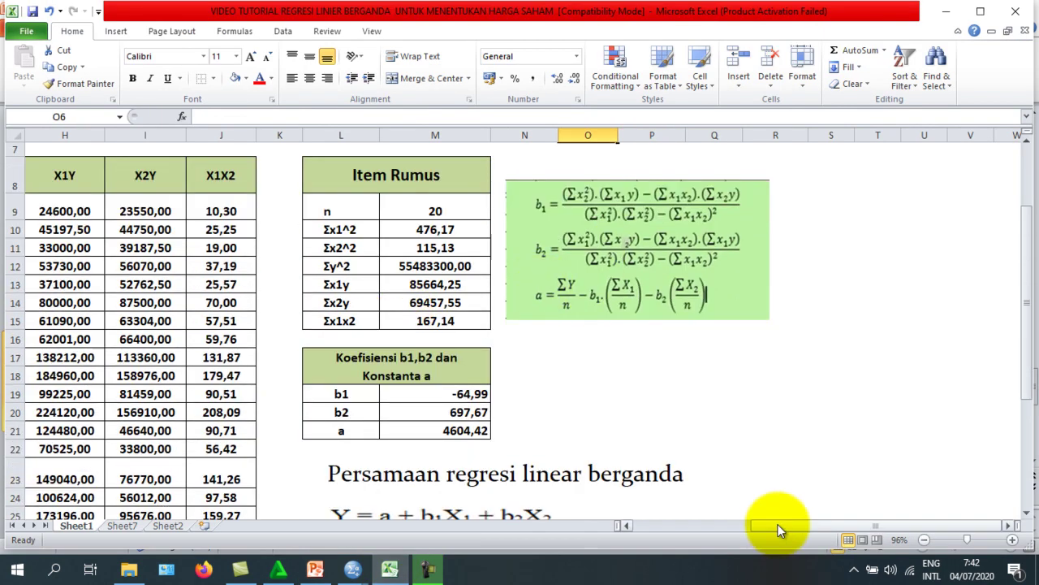
drag(778, 529, 701, 529)
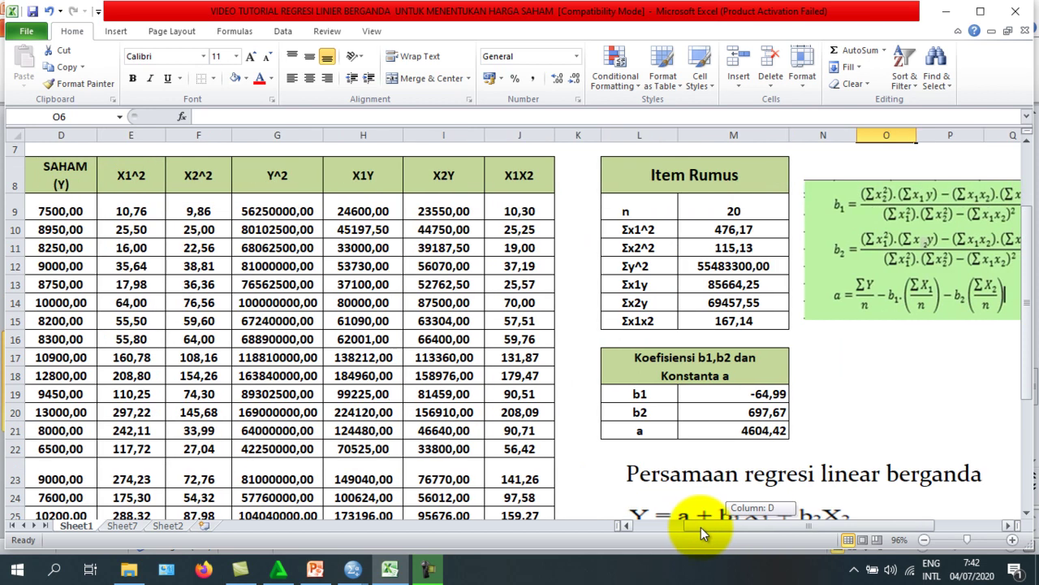
scroll(771, 333, up, 1)
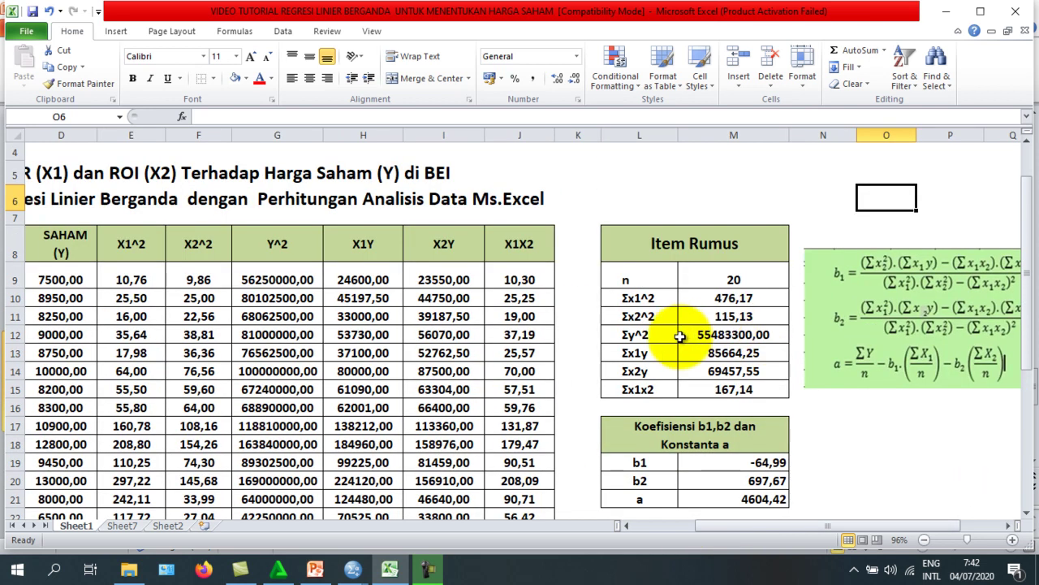
scroll(680, 337, down, 2)
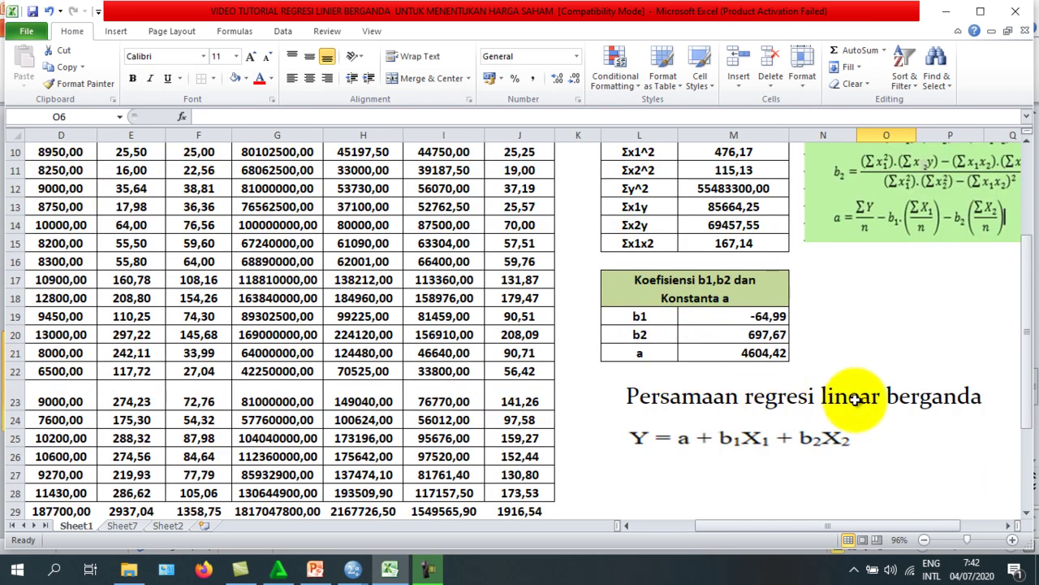
scroll(856, 400, up, 1)
scroll(859, 399, up, 1)
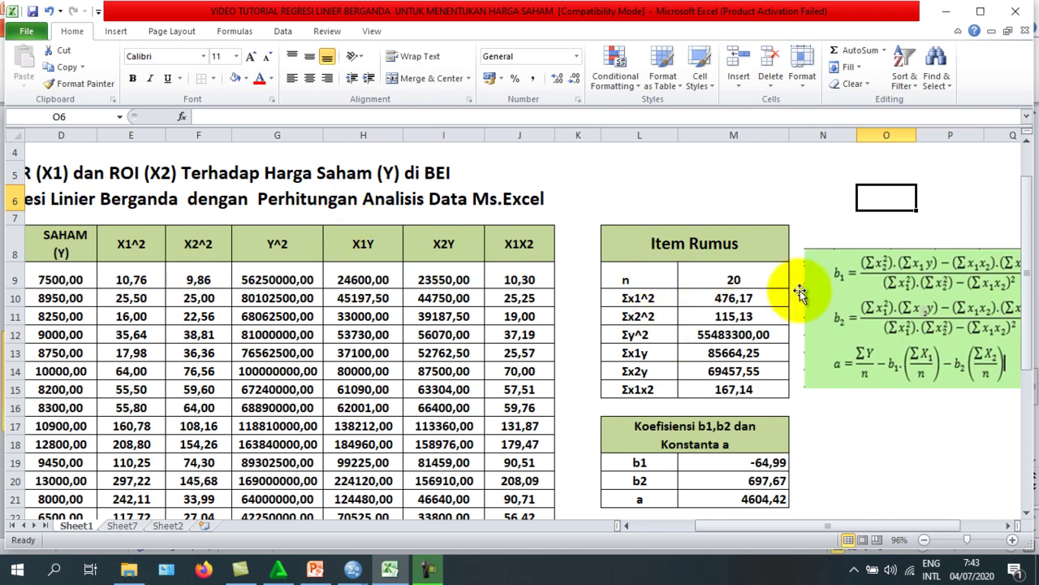
scroll(859, 291, down, 2)
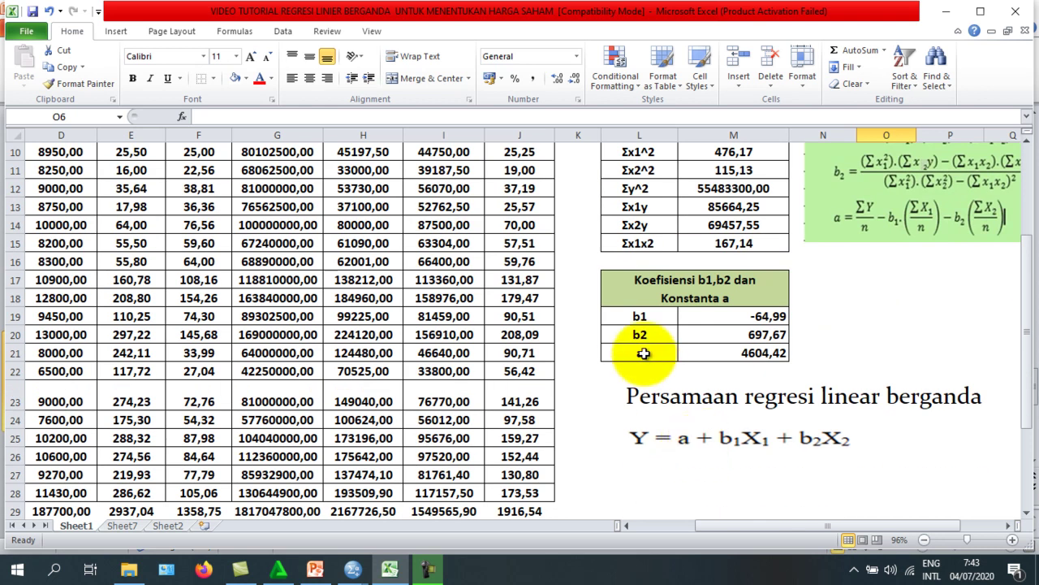
scroll(650, 349, up, 2)
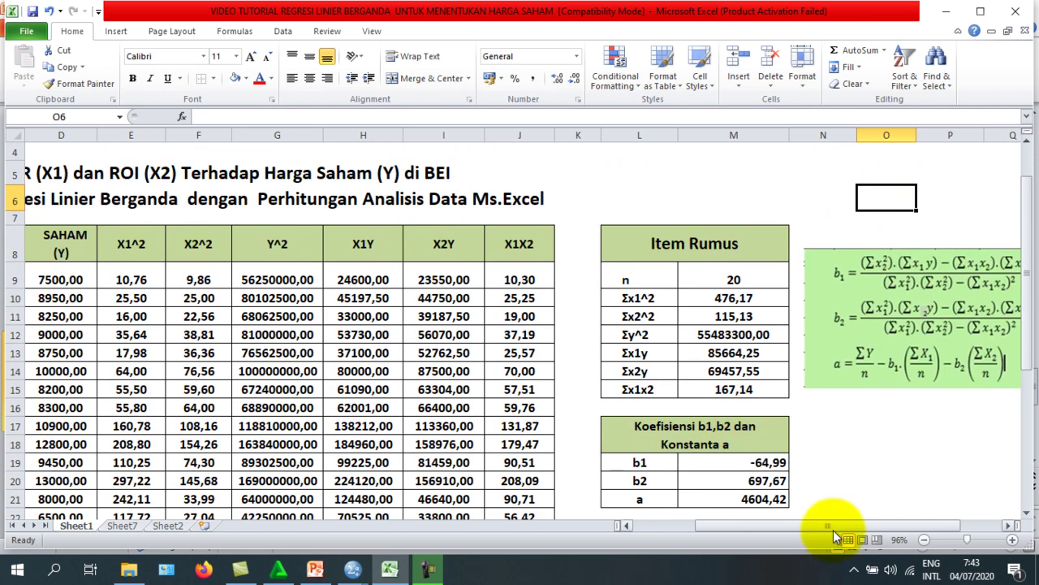
drag(773, 530, 844, 519)
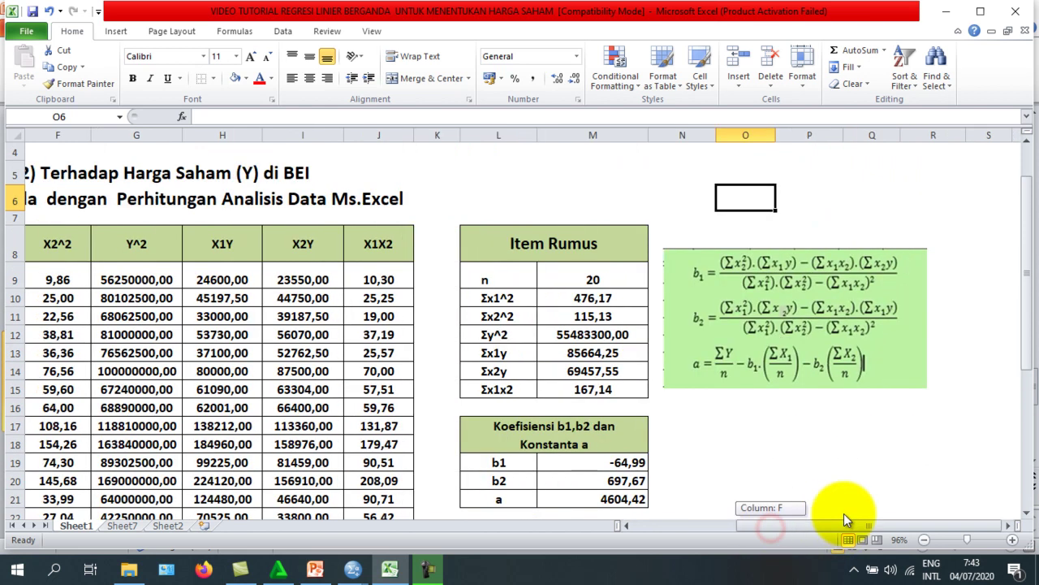
click(788, 445)
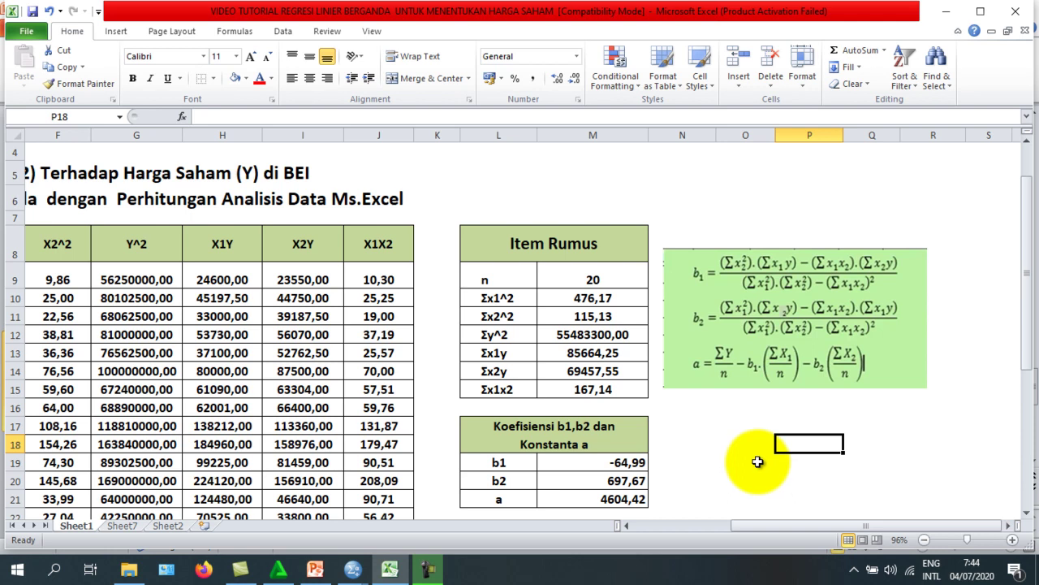
click(755, 461)
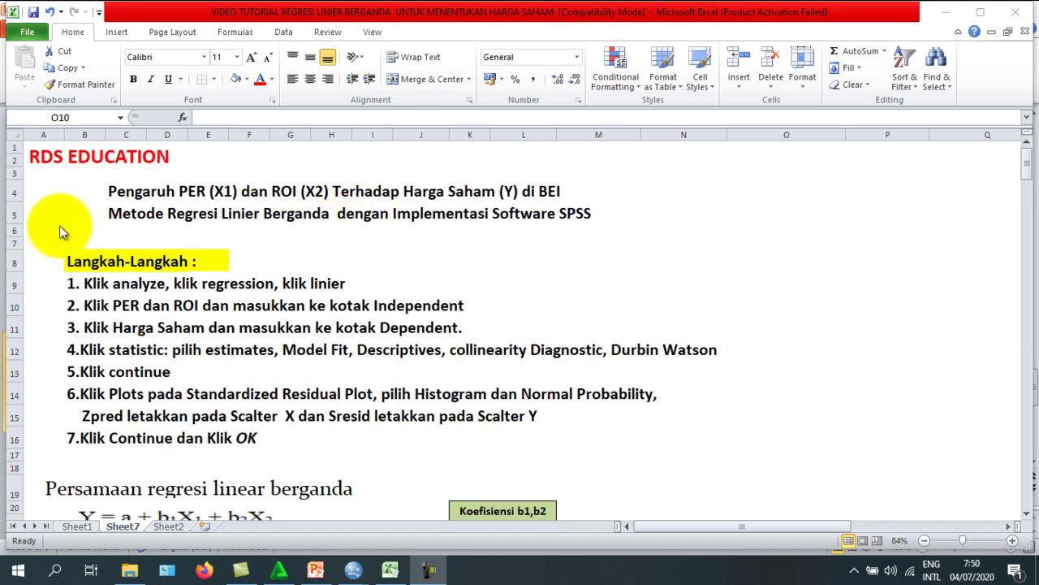
Read the SPSS linear regression procedure listed under "Langkah-Langkah" on Sheet7.
key(alt+Tab)
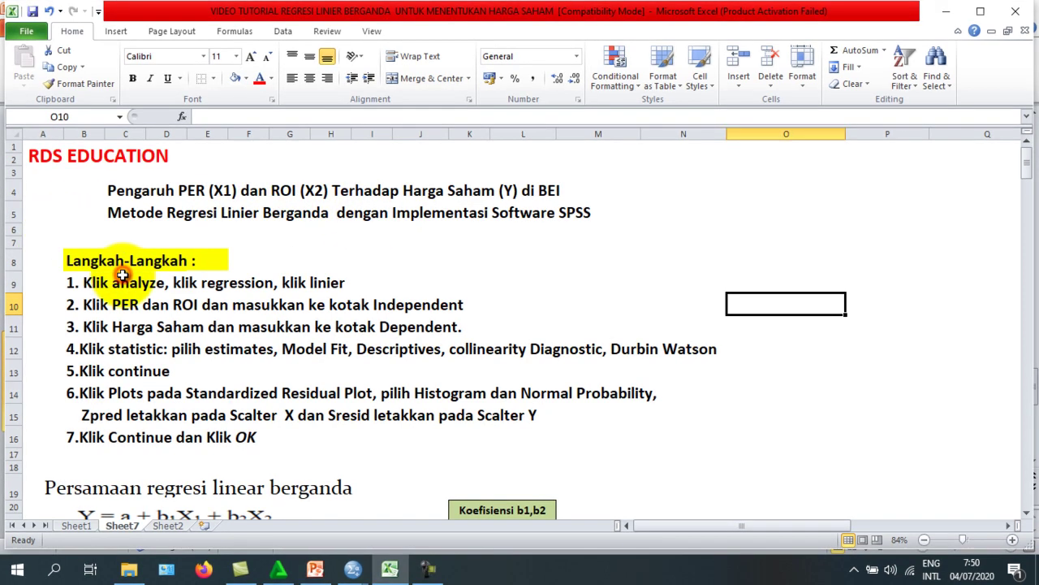
click(122, 276)
click(337, 258)
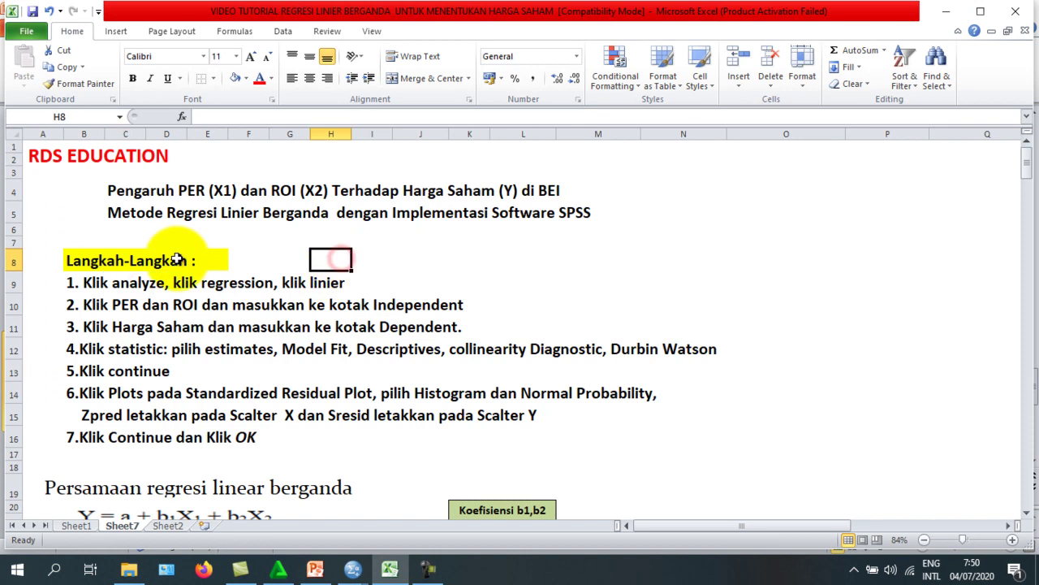
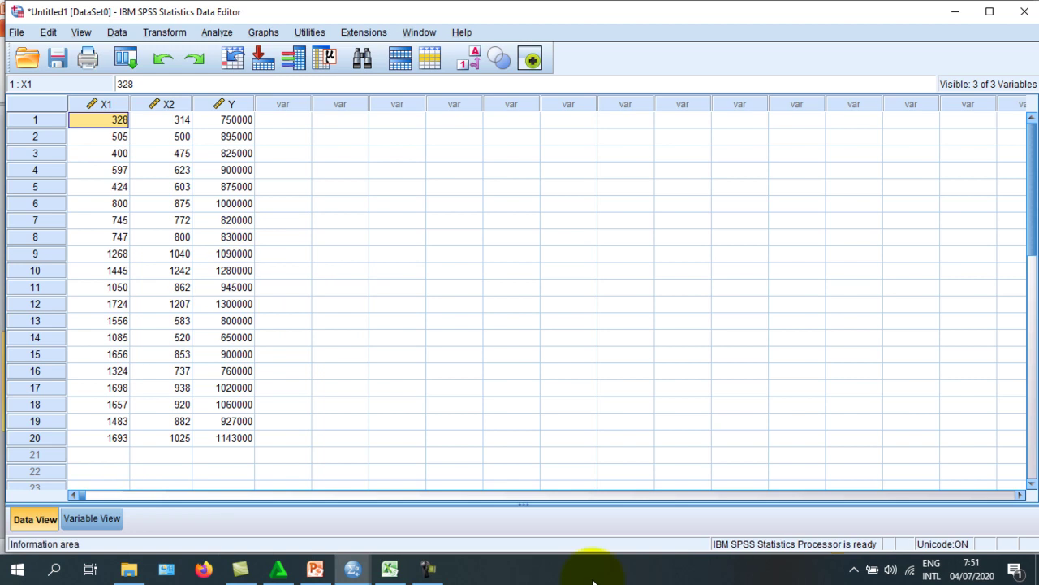
Switch from SPSS to the Excel workbook and view the PER, ROI and SAHAM data columns on Sheet1.
click(390, 570)
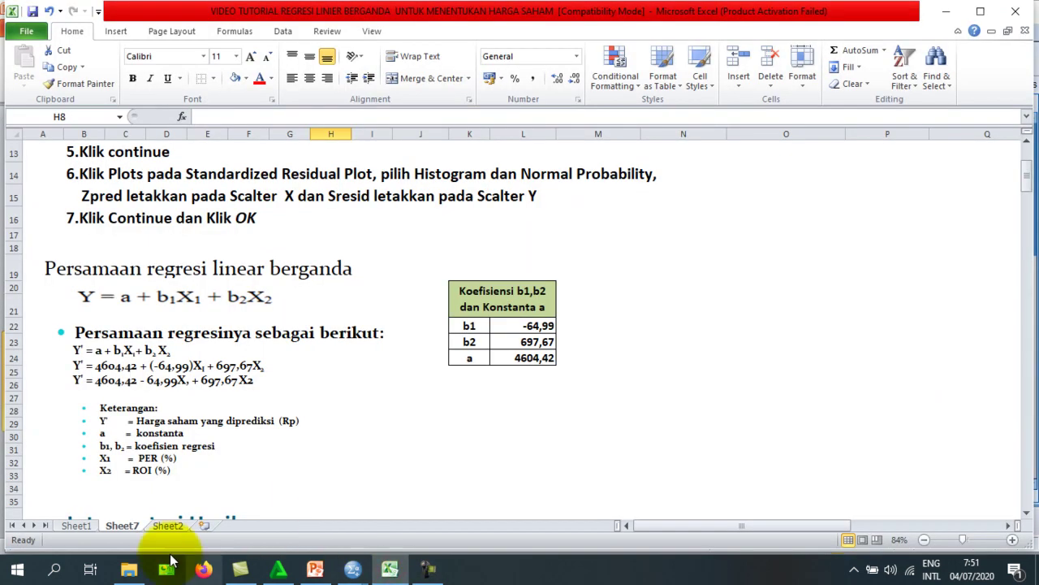
click(73, 526)
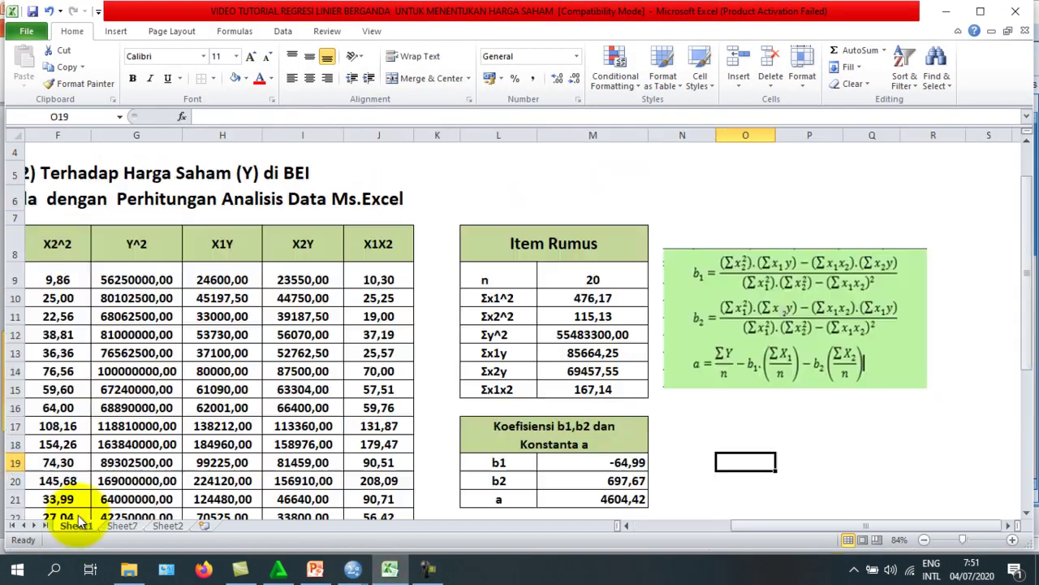
drag(745, 526, 649, 534)
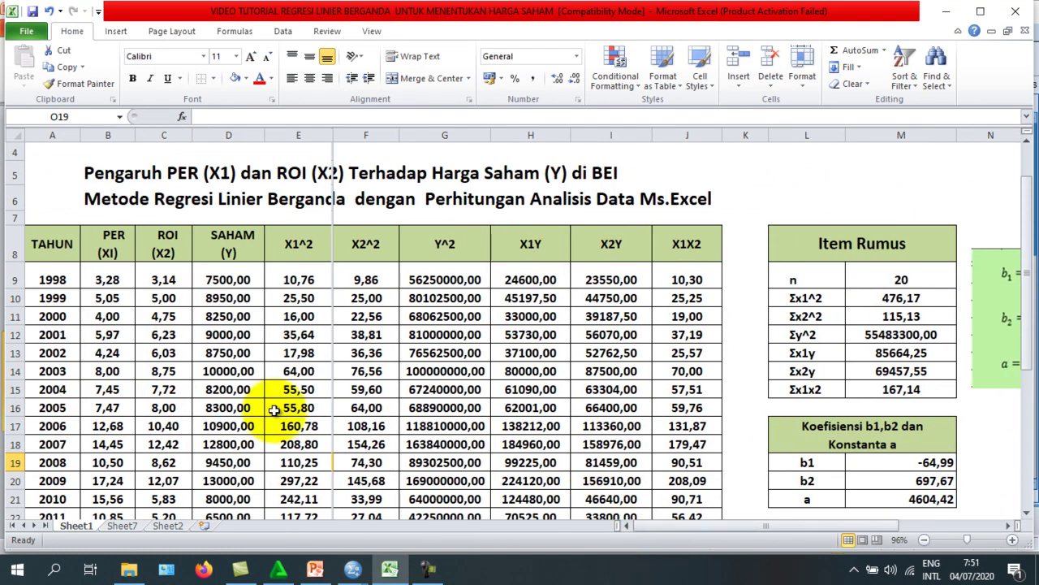
Copy the PER, ROI and SAHAM values for 1998 to 2017 in cells B9:D28 of Sheet1.
click(107, 278)
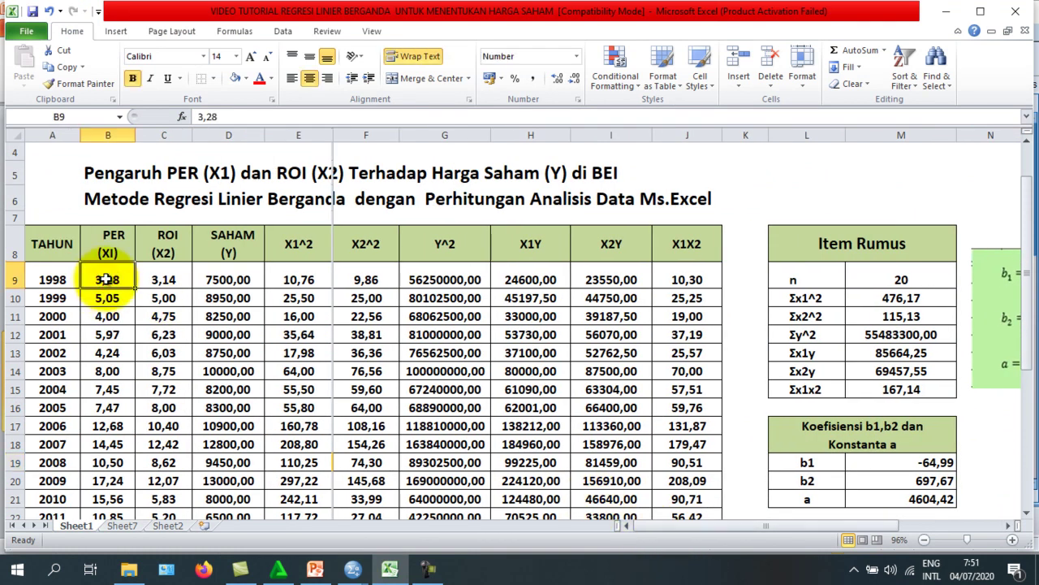
drag(107, 278, 211, 419)
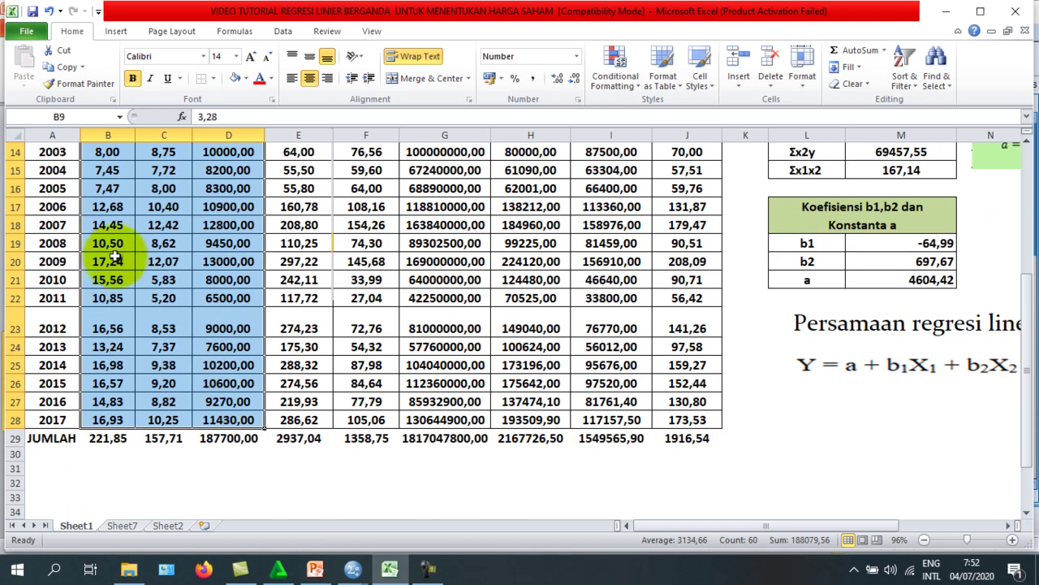
right_click(117, 250)
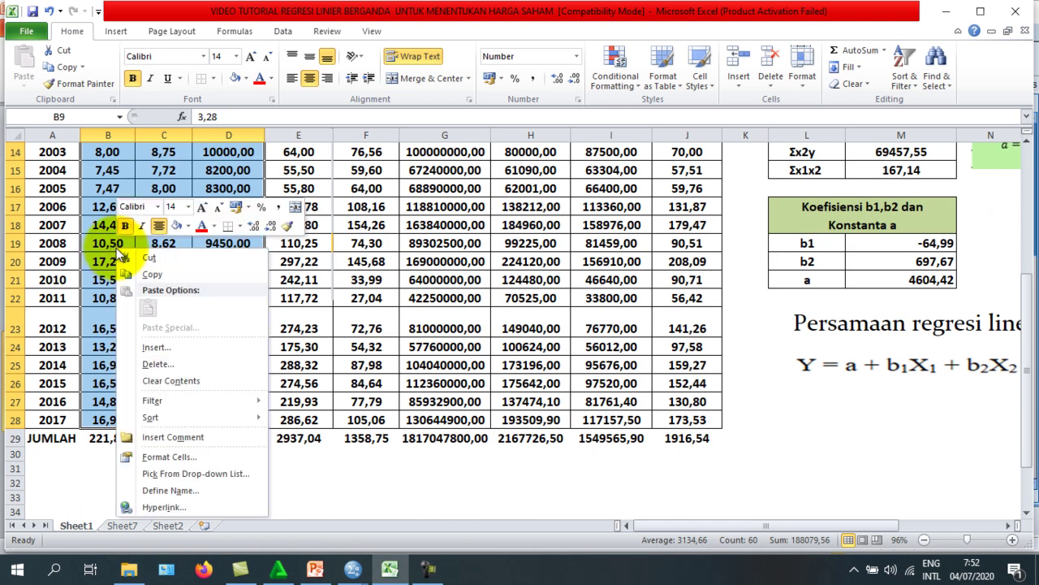
click(150, 274)
scroll(240, 469, up, 4)
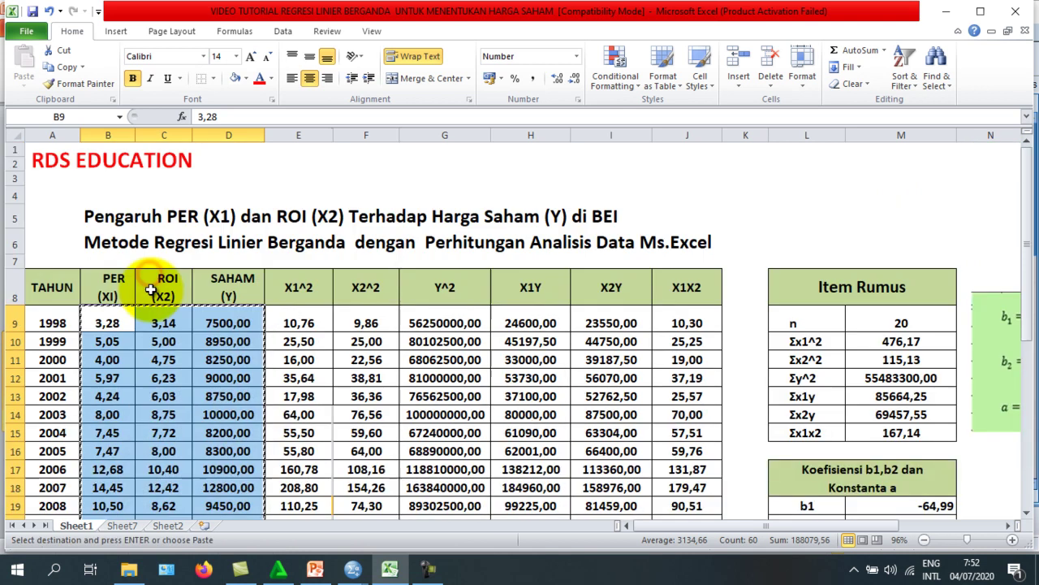
Switch to the SPSS Data Editor and select the first X1 cell as the destination for the copied values.
click(352, 569)
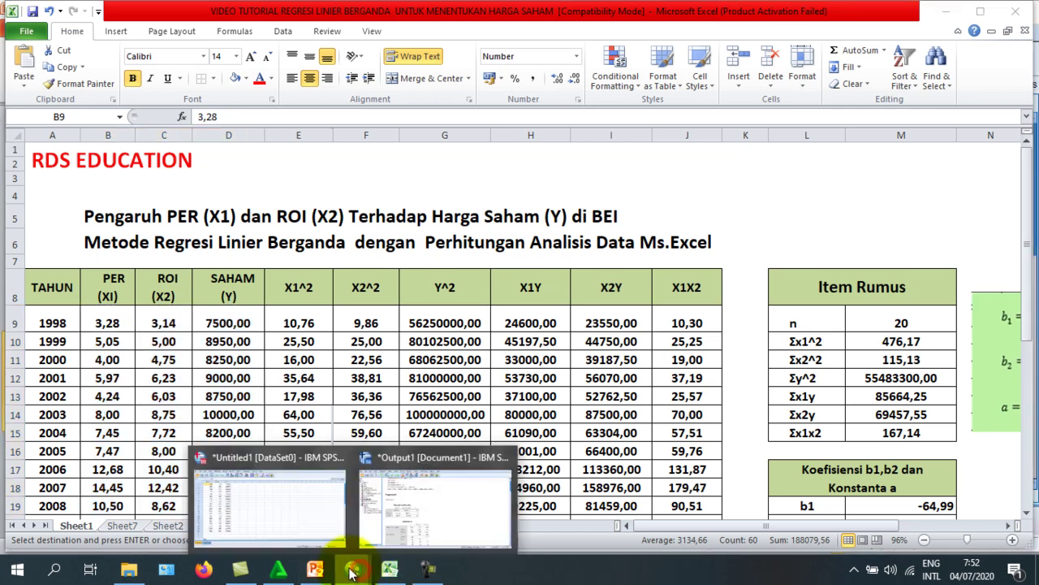
click(296, 525)
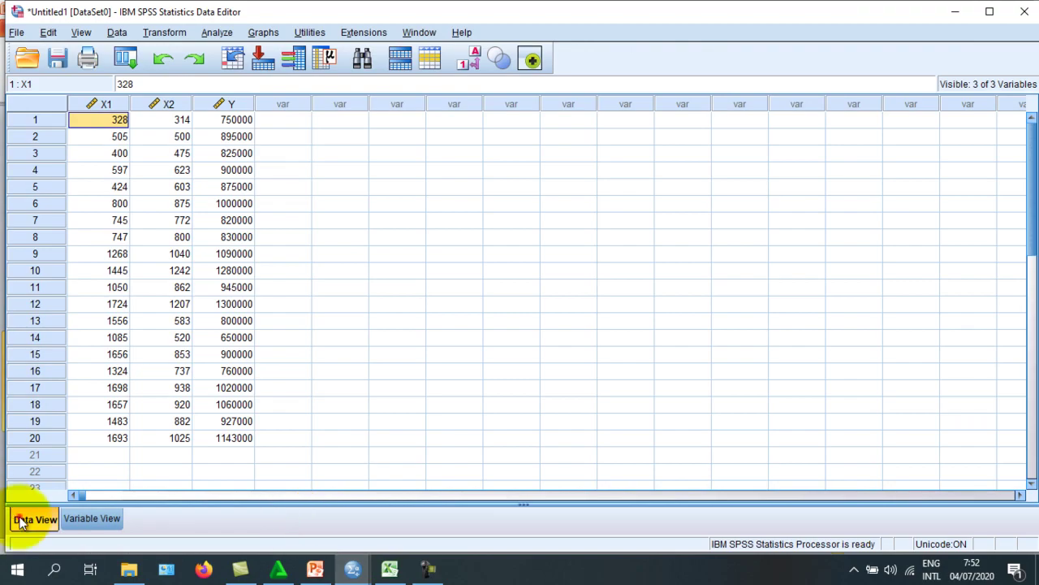
click(145, 154)
click(106, 122)
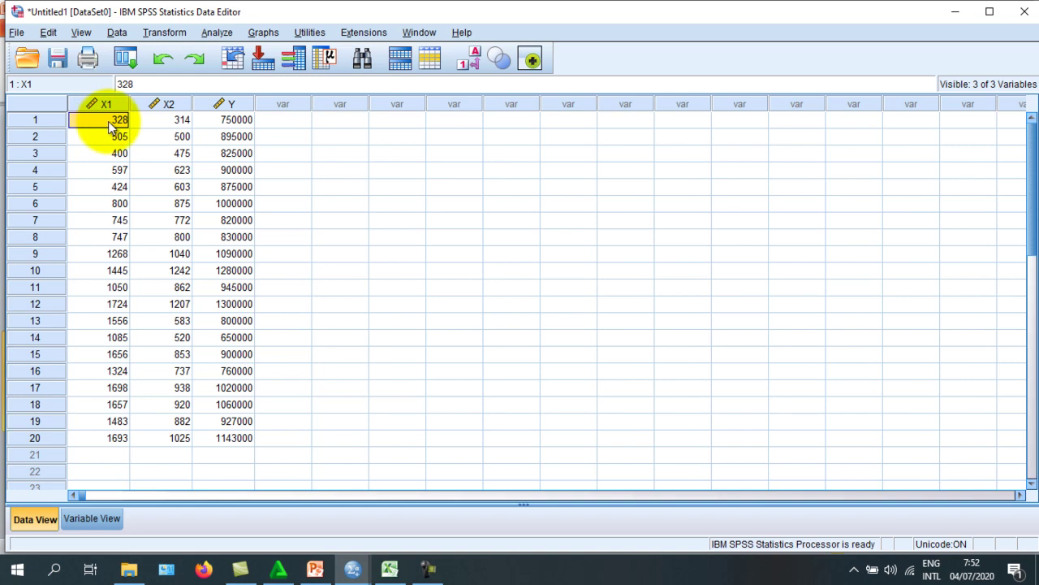
right_click(111, 128)
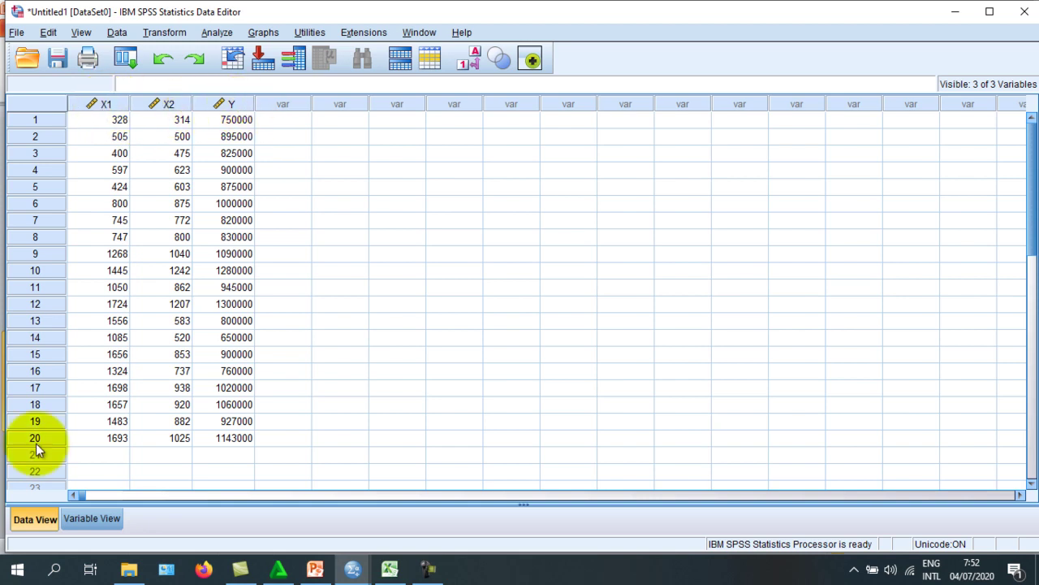
Switch to the variable definitions and enter X1 and X2 as the names of the first two variables, checking Y.
click(93, 518)
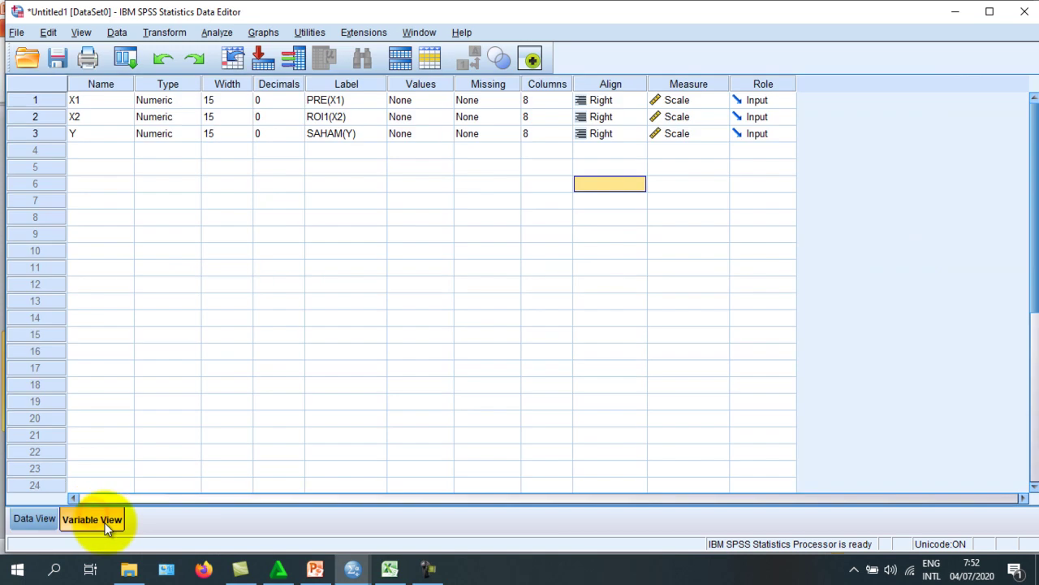
click(216, 216)
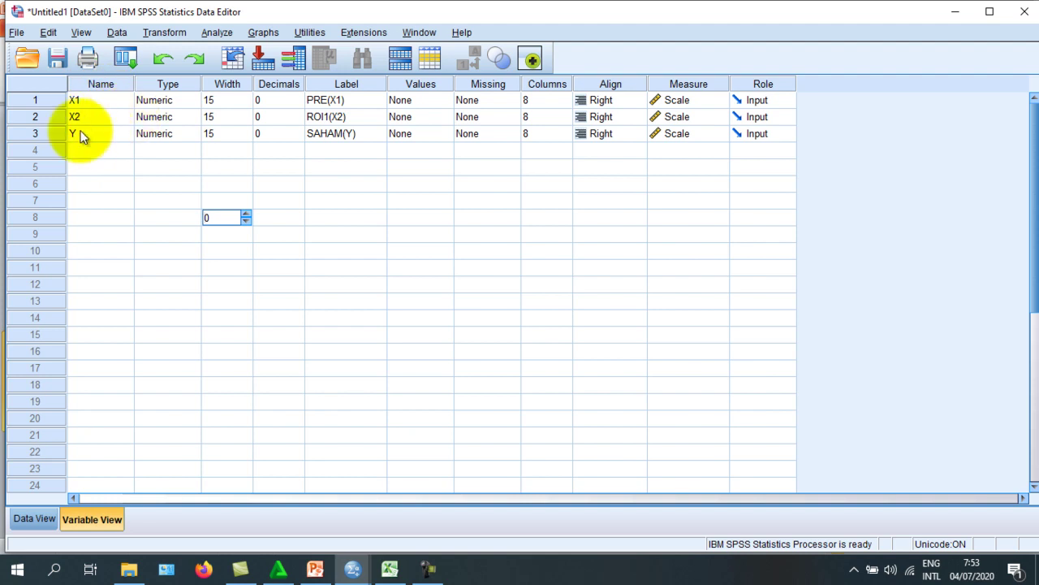
click(104, 100)
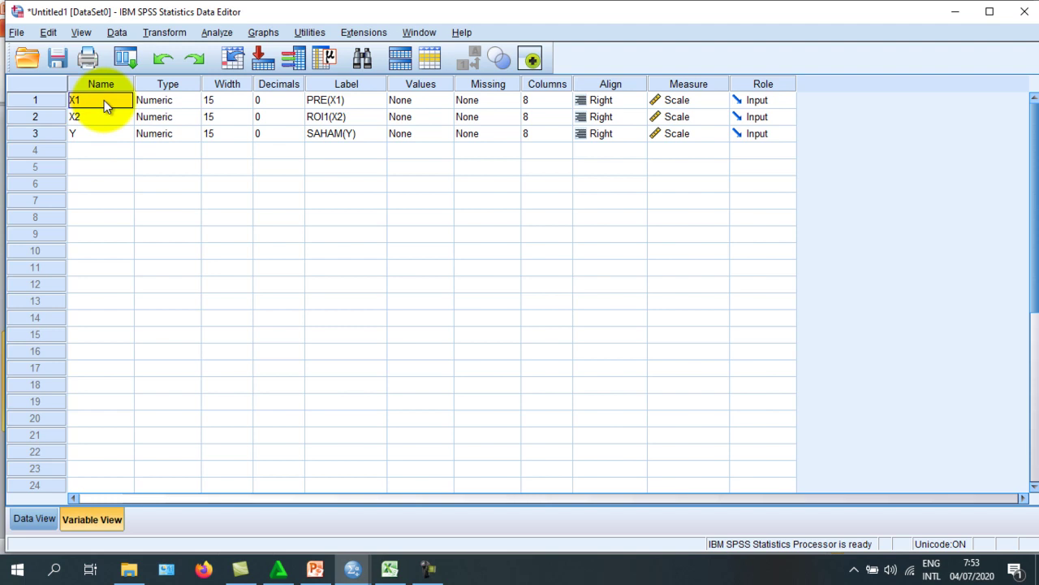
text(X1)
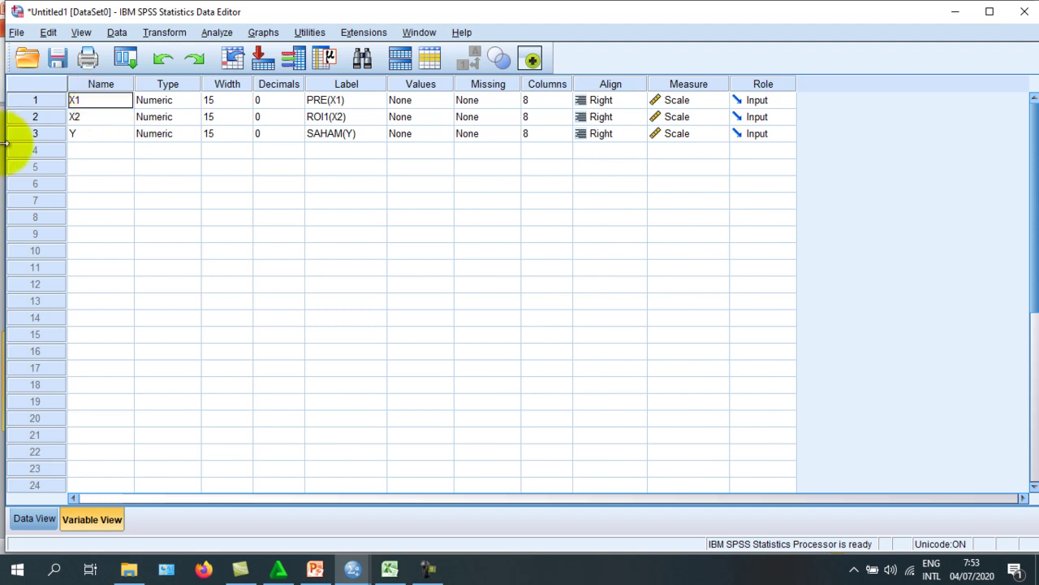
click(120, 180)
click(100, 116)
text(X2)
click(115, 183)
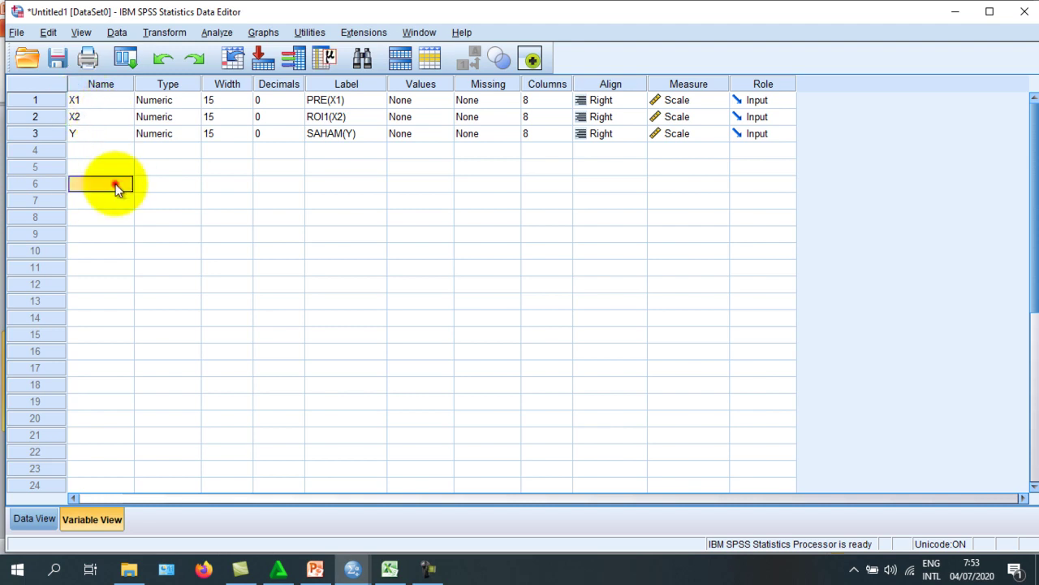
click(95, 133)
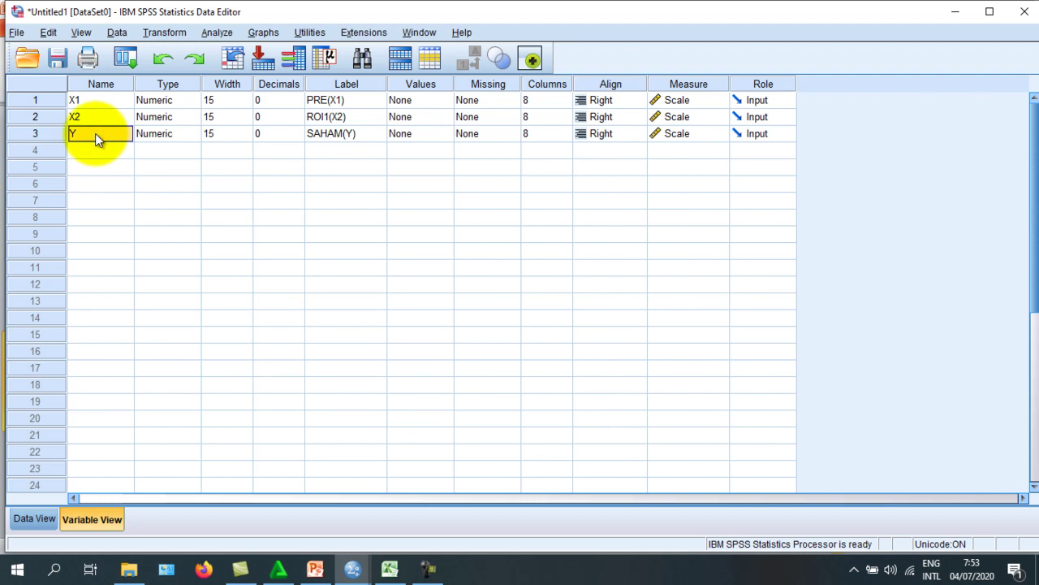
click(122, 199)
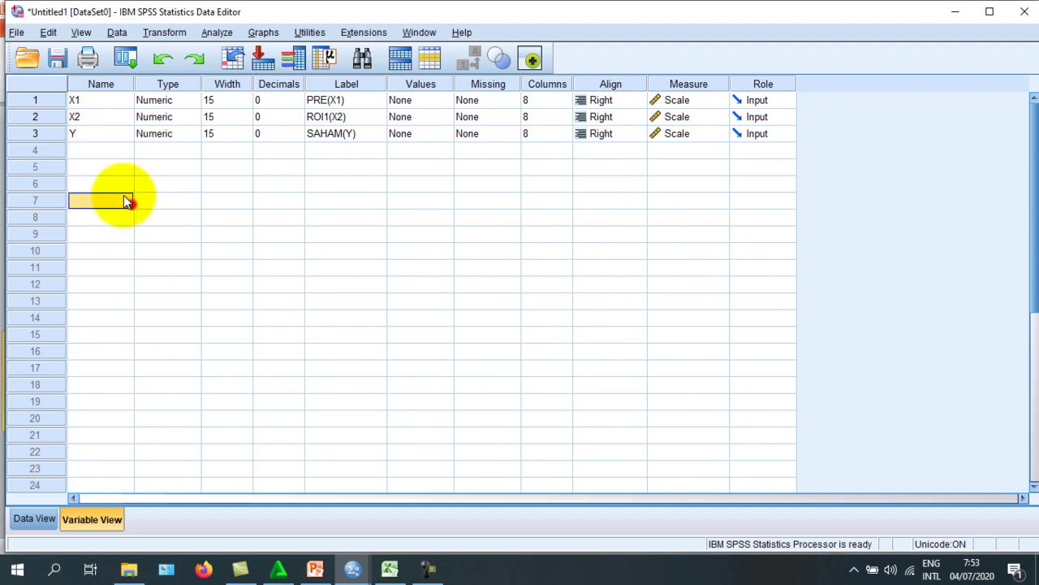
Review the three variable names and look at the available variable types without applying any.
click(91, 99)
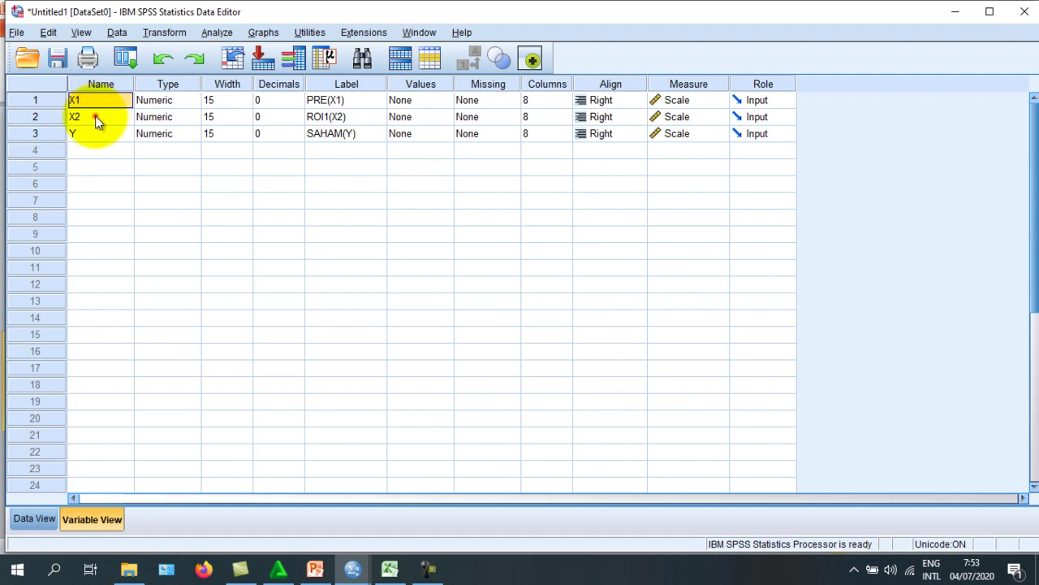
click(95, 115)
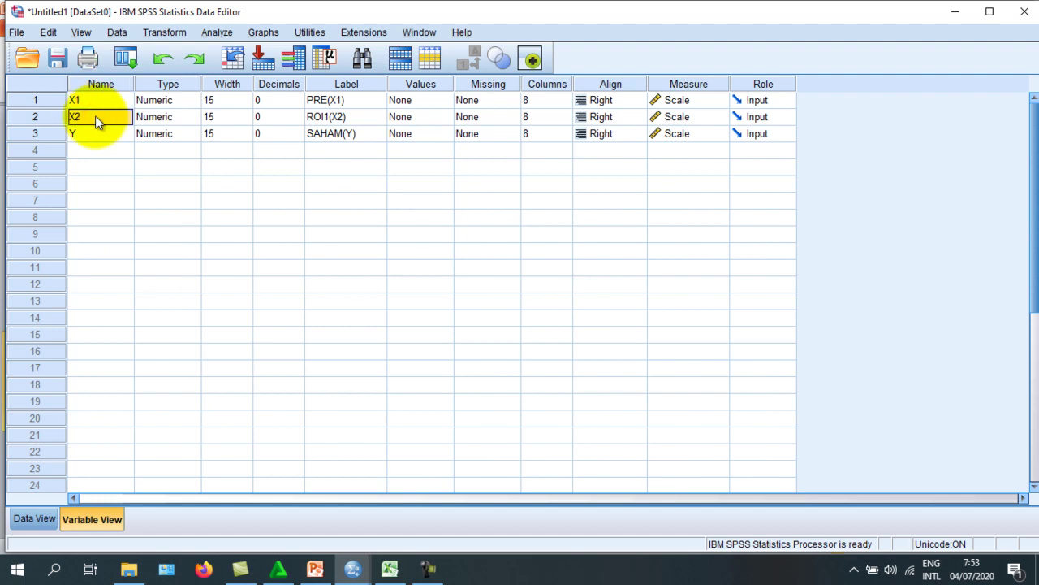
click(96, 133)
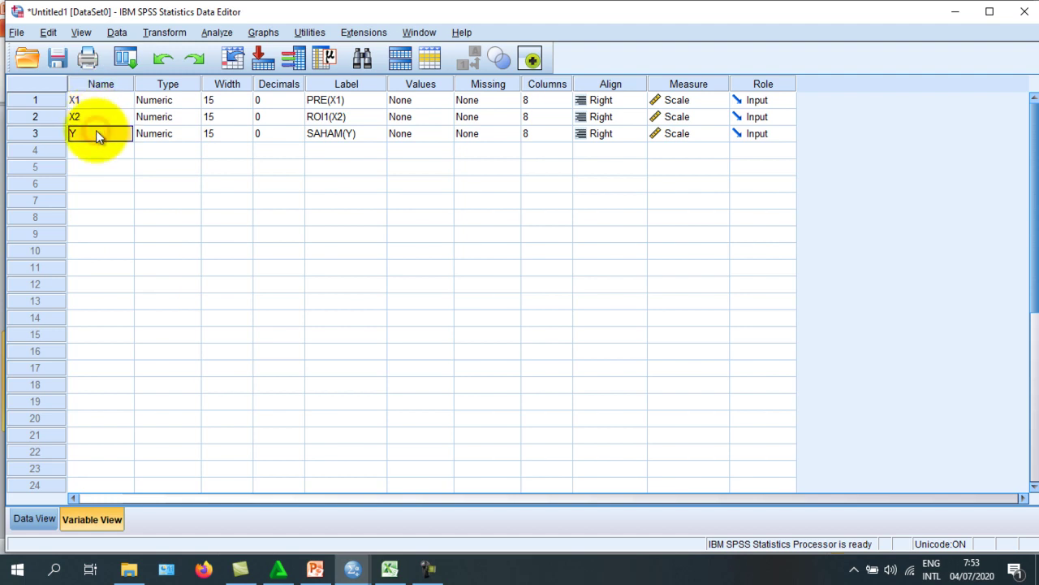
click(189, 184)
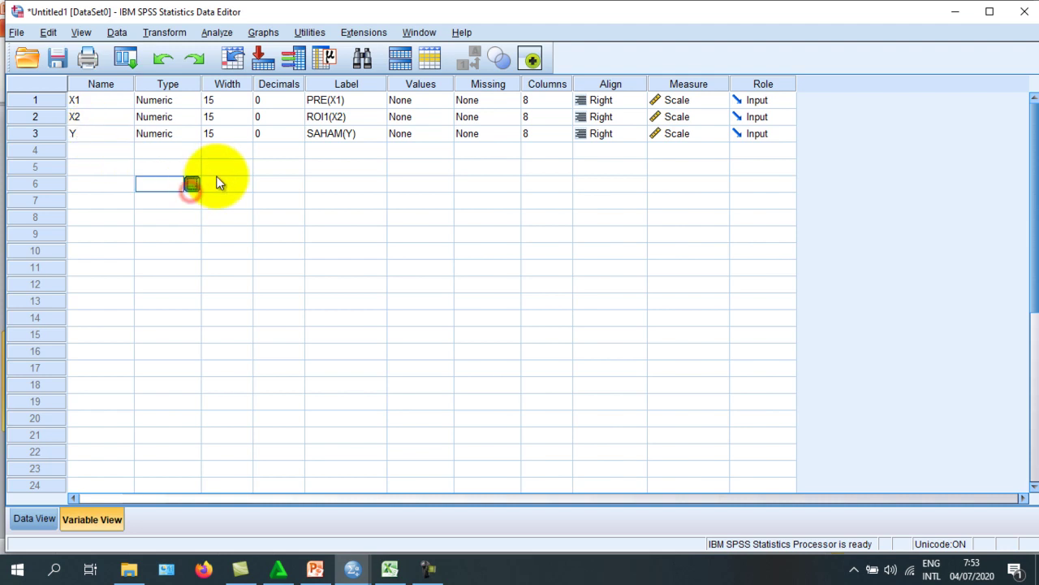
click(230, 102)
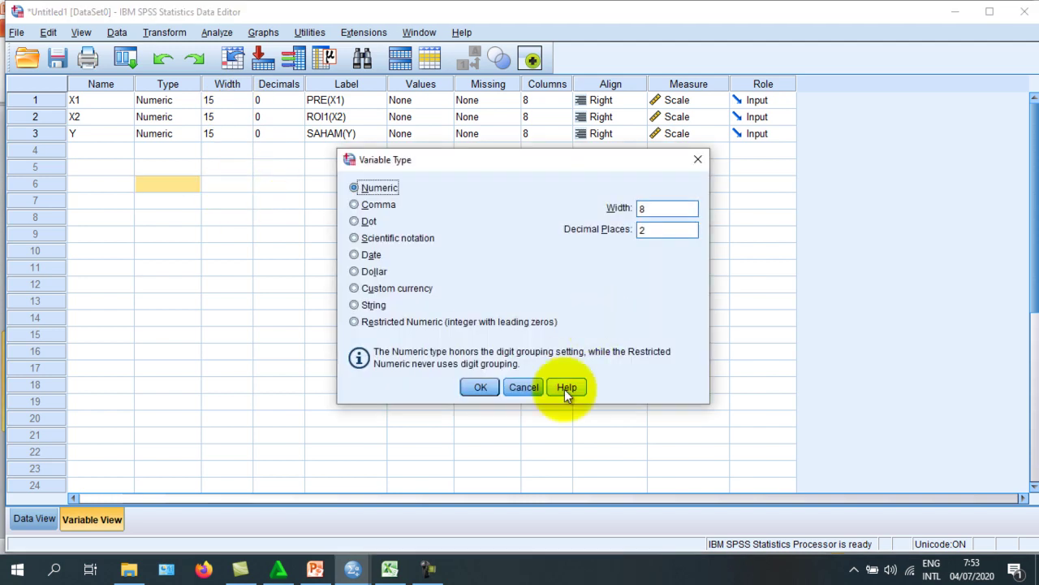
click(524, 387)
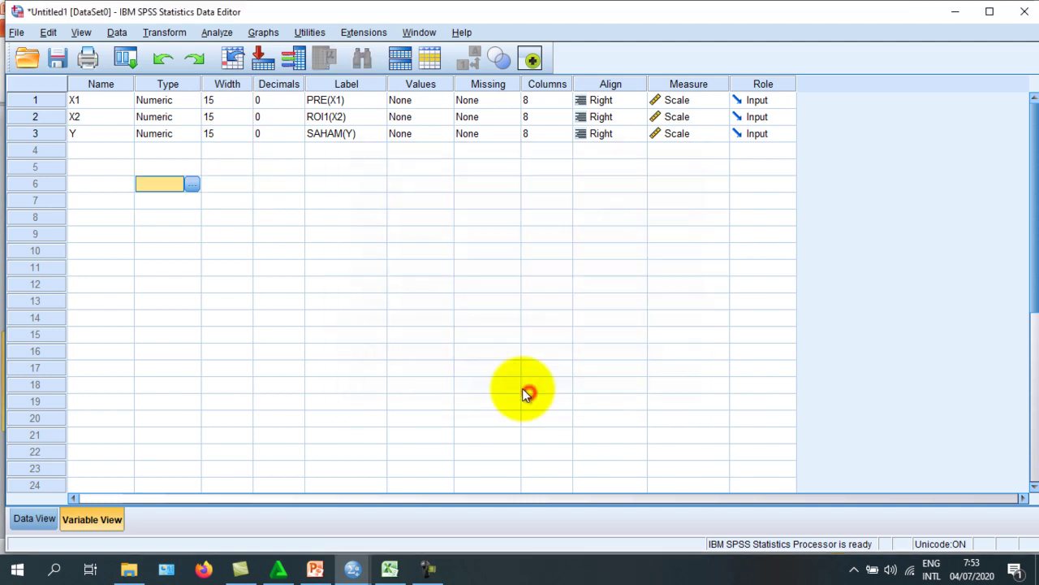
Check the width of X1 and the decimals of X2, and step the decimals of X1 up and back to 0.
click(224, 100)
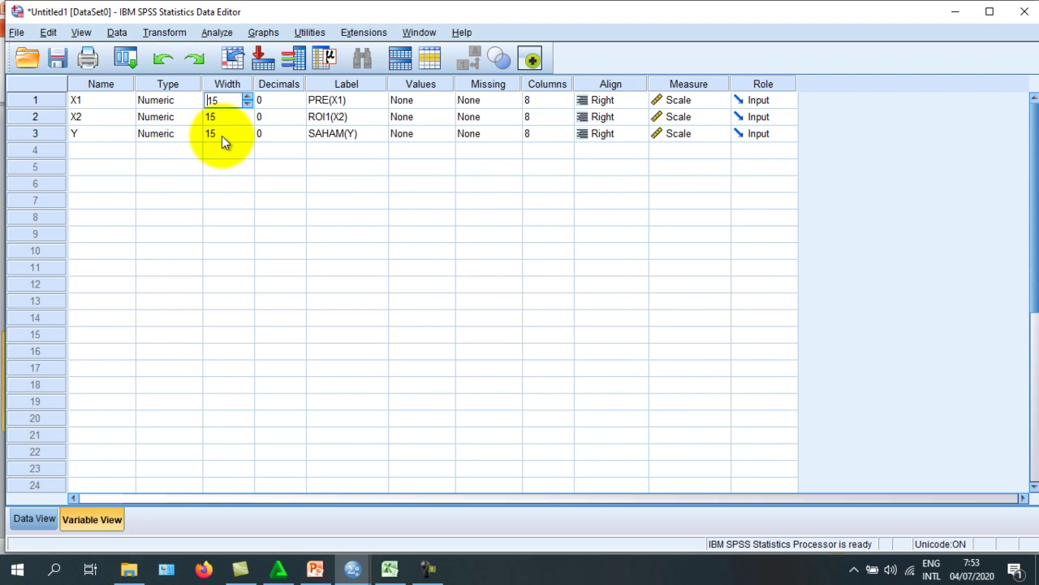
click(242, 167)
click(276, 99)
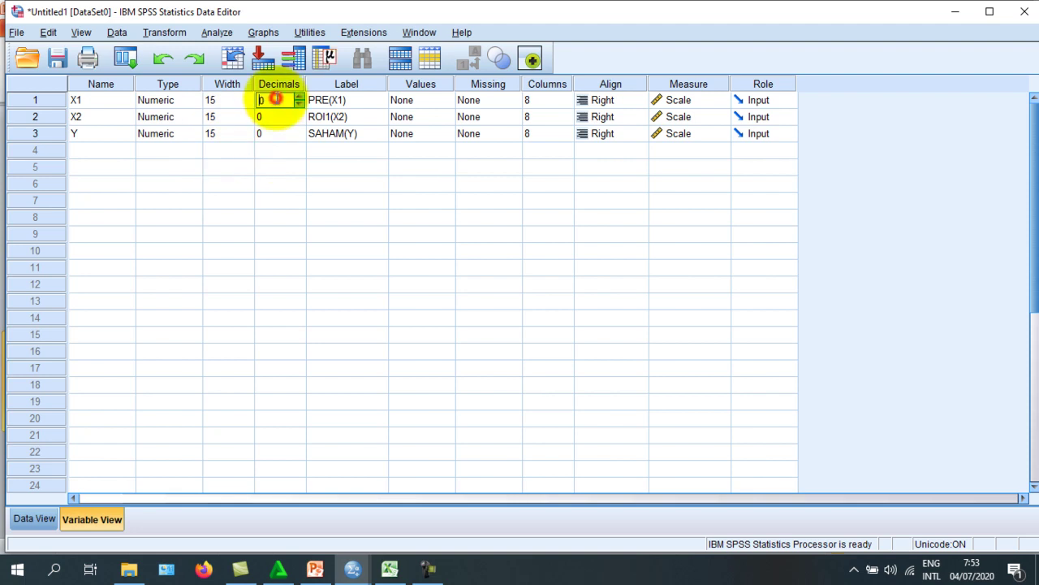
click(299, 95)
click(299, 97)
click(298, 103)
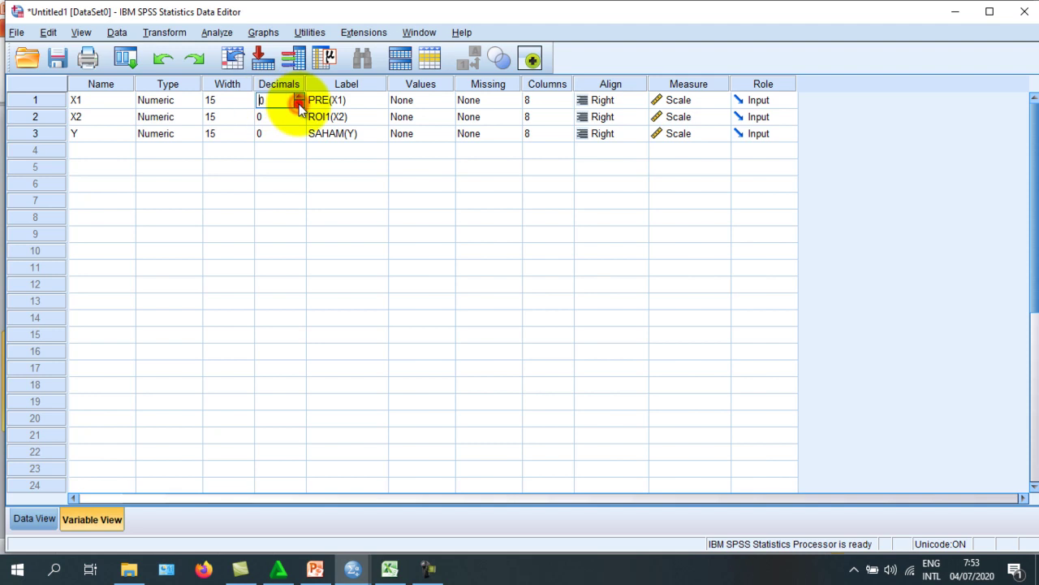
click(298, 104)
click(280, 116)
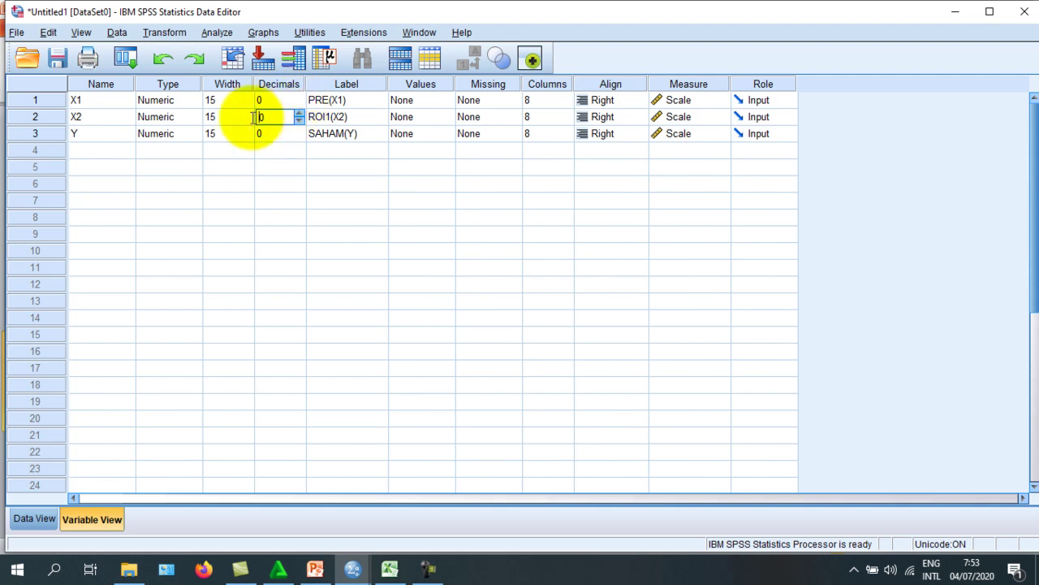
click(346, 182)
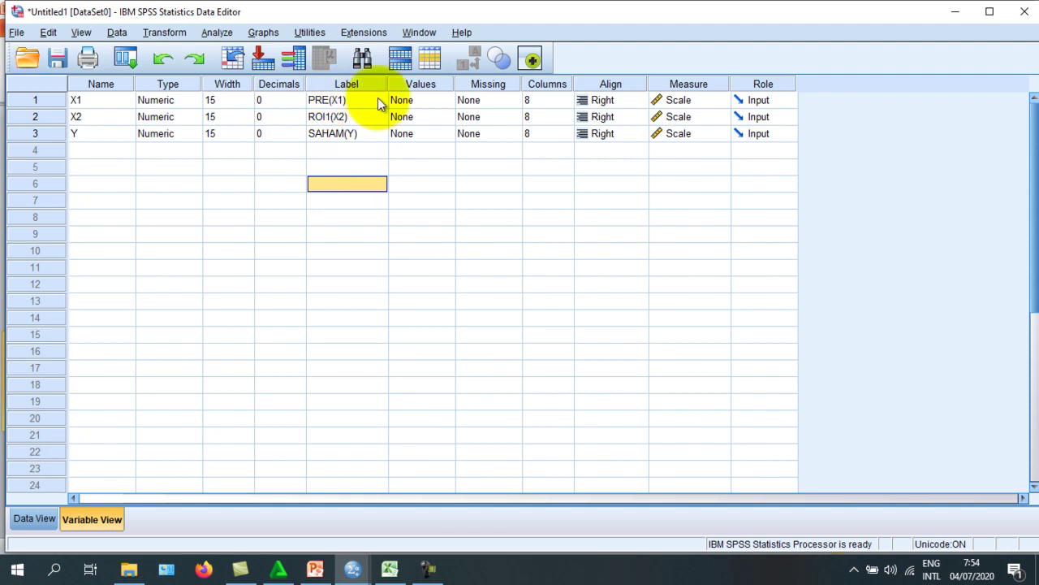
Label the variables PRE(X1), ROI(X2) and SAHAM(Y).
click(338, 101)
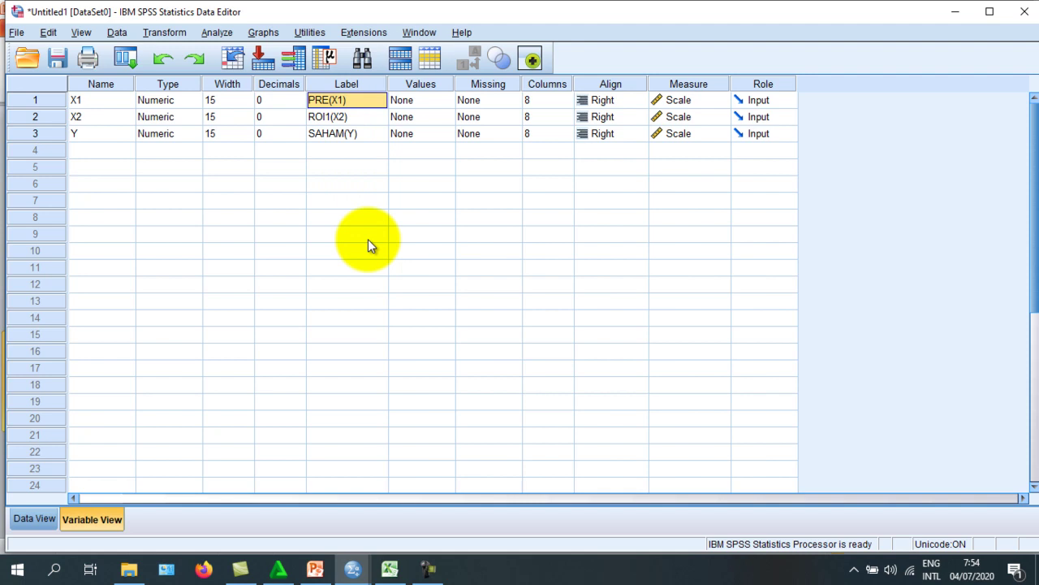
text(PRE(X1))
click(354, 197)
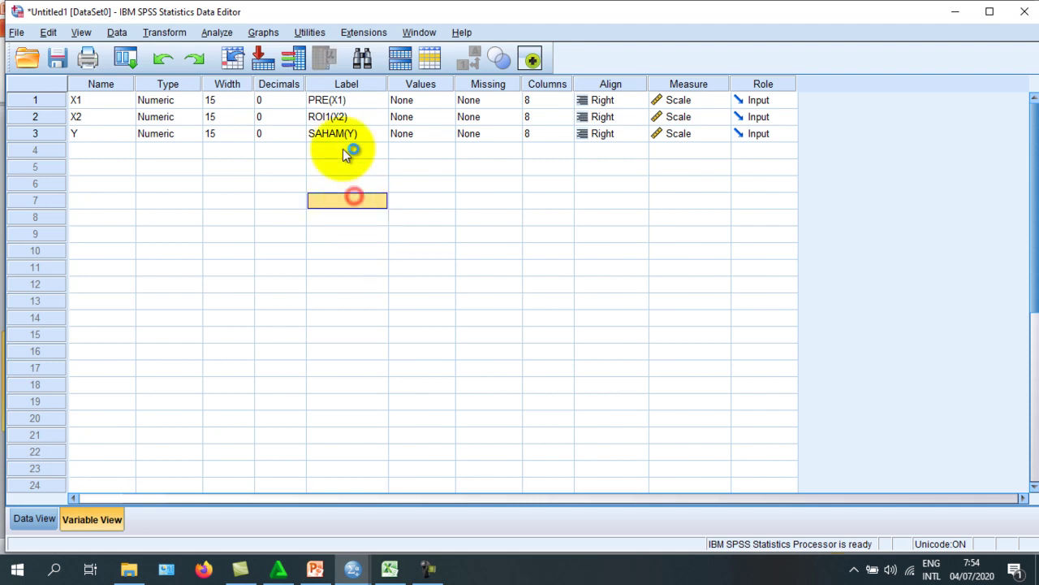
click(340, 118)
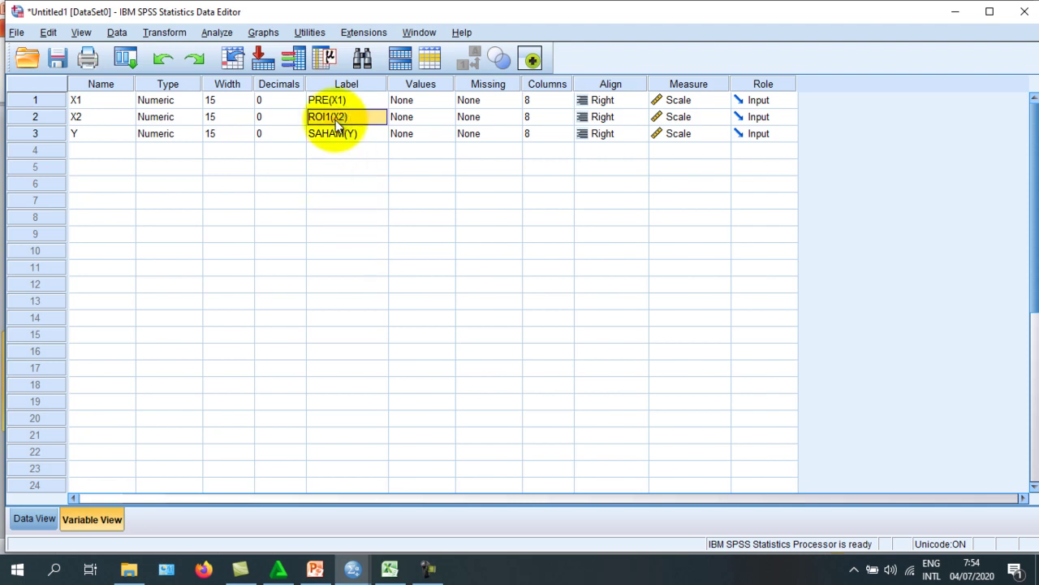
text(ROI(X)
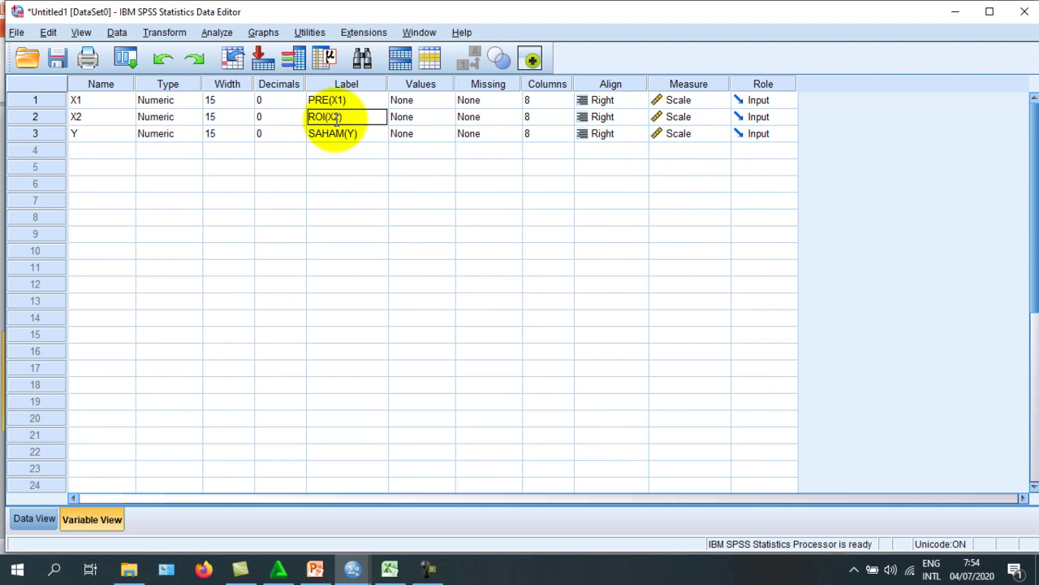
click(347, 179)
click(328, 138)
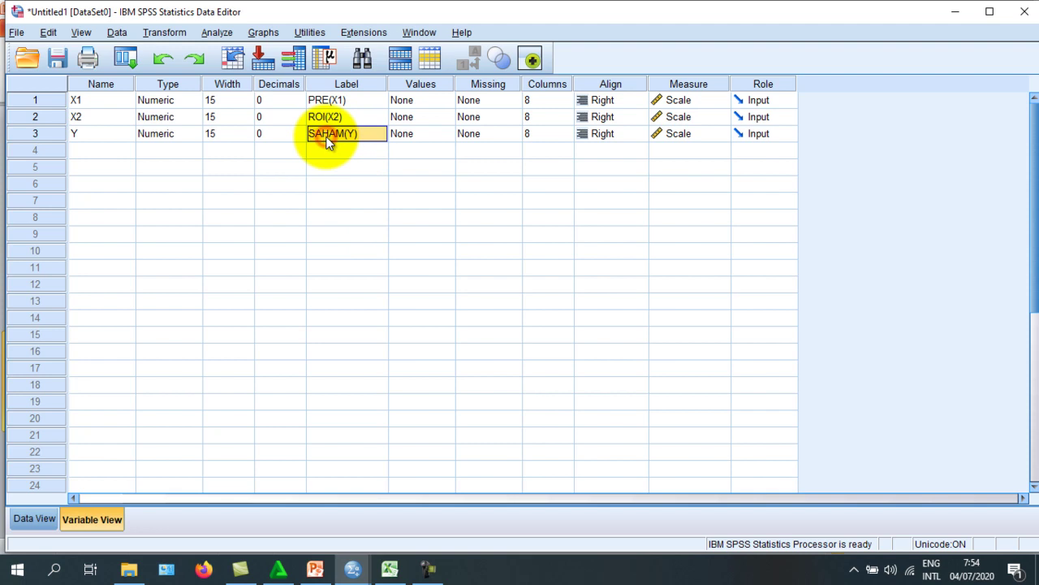
text(SAHAM(Y)
click(399, 218)
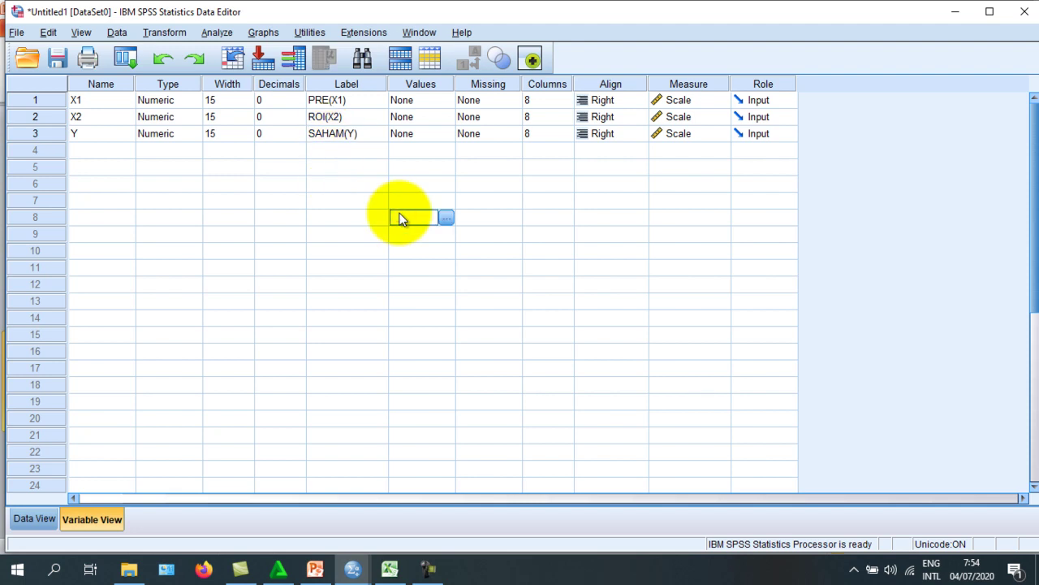
Set the measurement level of X1, X2 and Y to Nominal.
click(689, 97)
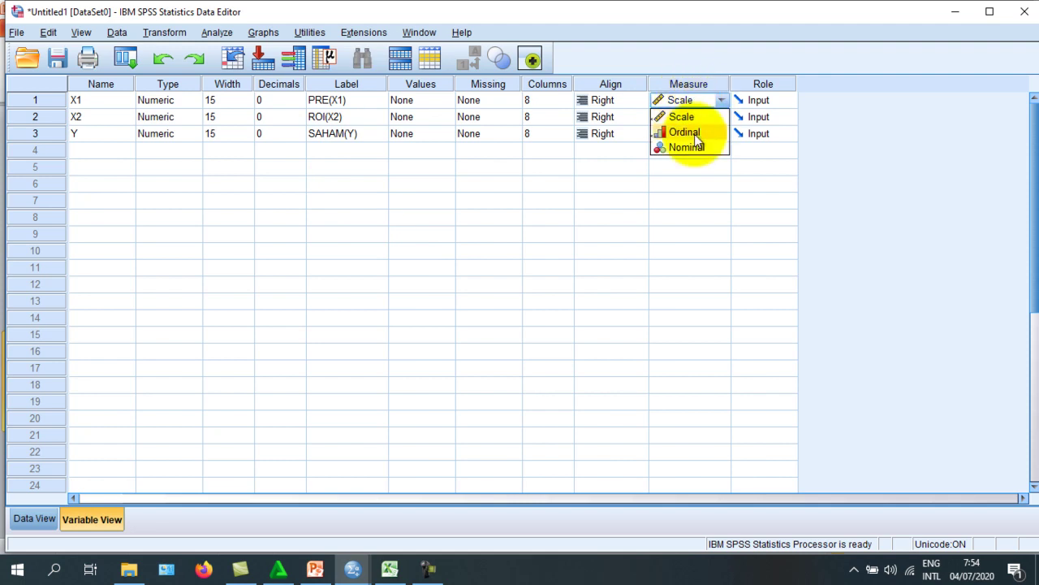
click(692, 147)
click(689, 120)
click(700, 164)
click(694, 133)
click(703, 181)
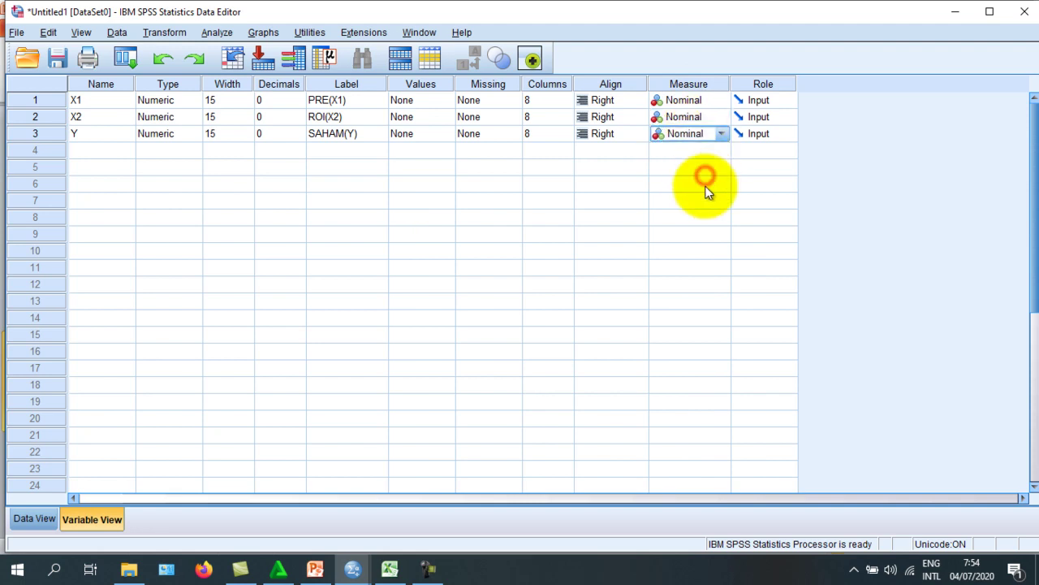
Set the measurement level of X1, X2 and Y to Scale.
click(695, 101)
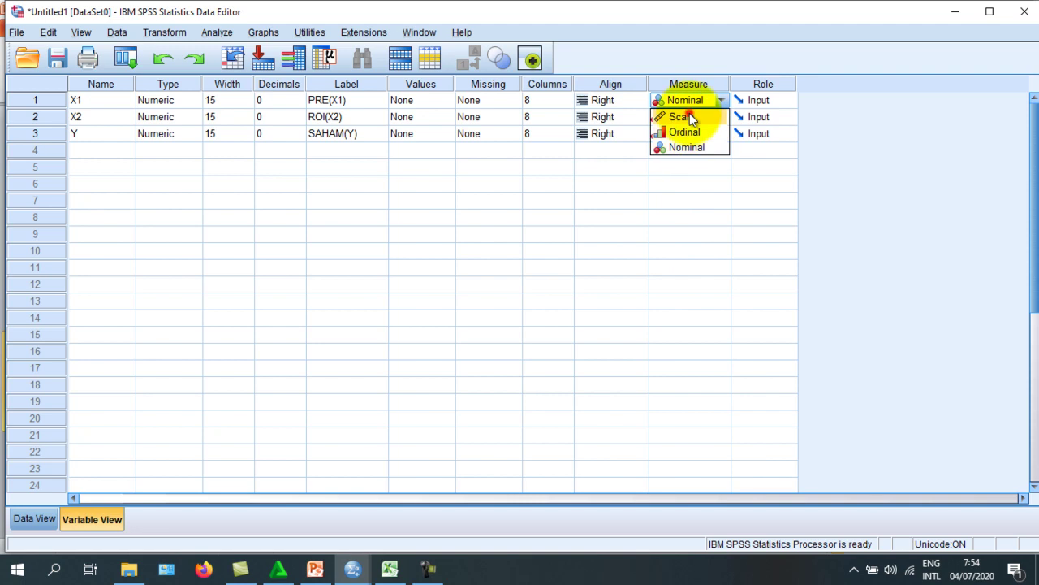
click(689, 116)
click(687, 118)
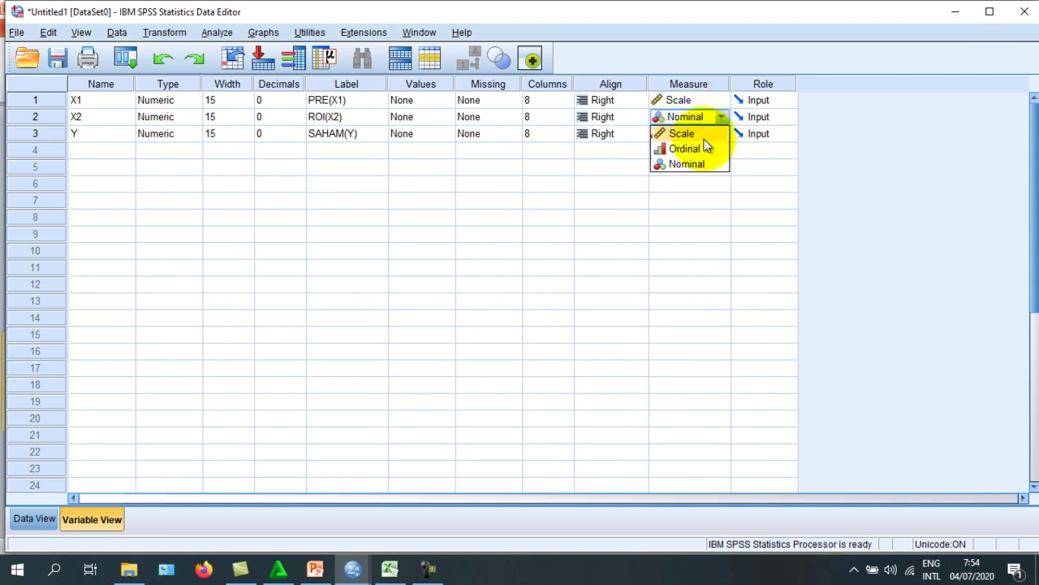
click(703, 137)
click(694, 133)
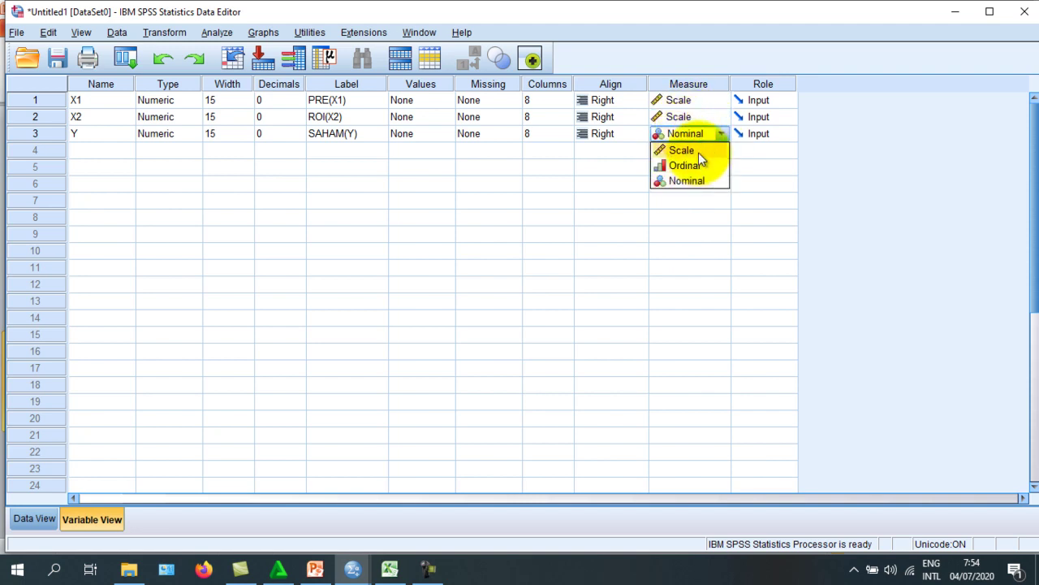
click(698, 151)
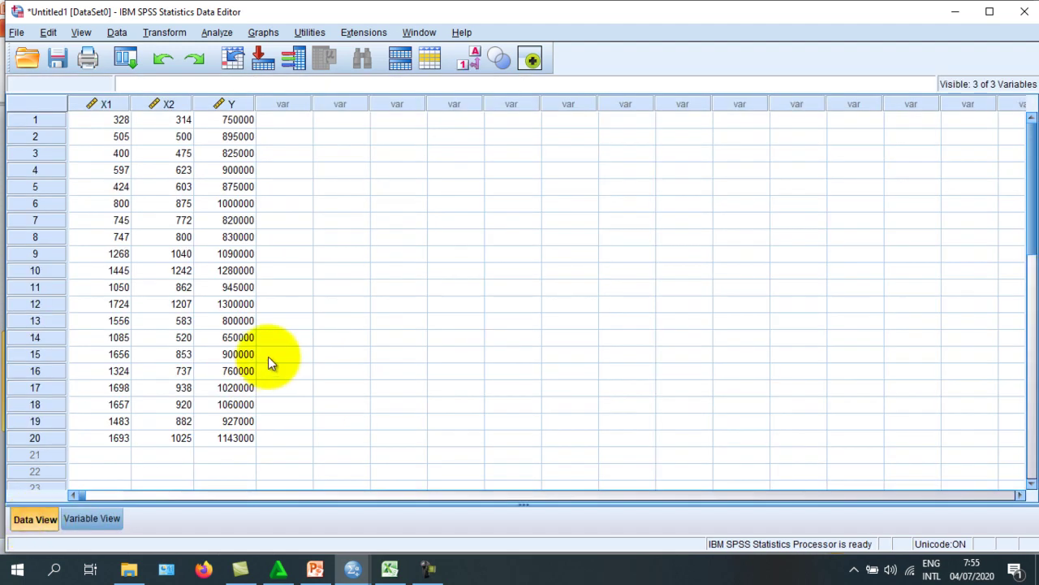
Start a linear regression analysis and remove the preassigned dependent variable SAHAM(Y) and independents PRE(X1) and ROI(X2).
click(216, 33)
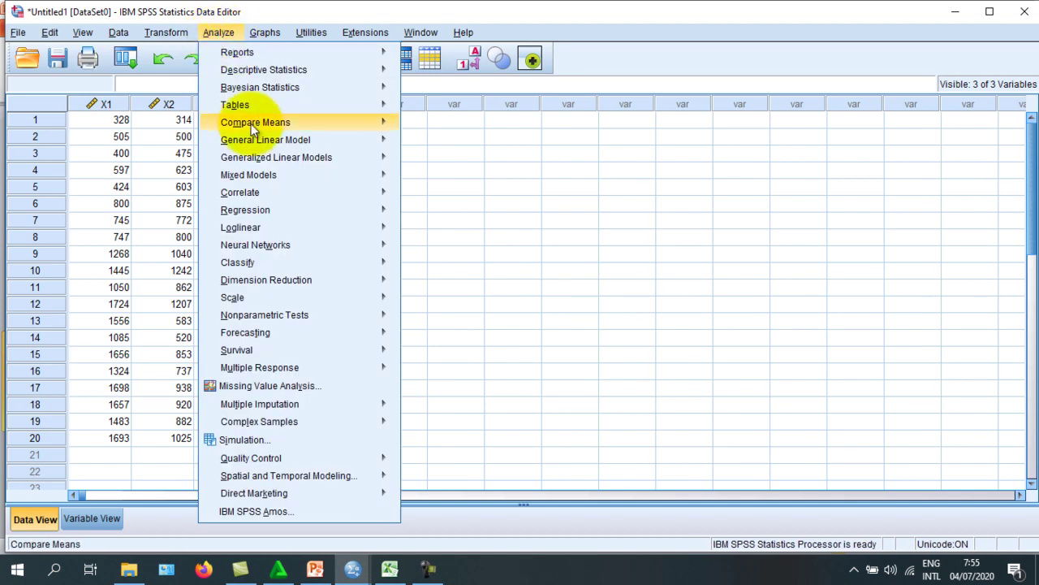
mouse_move(275, 230)
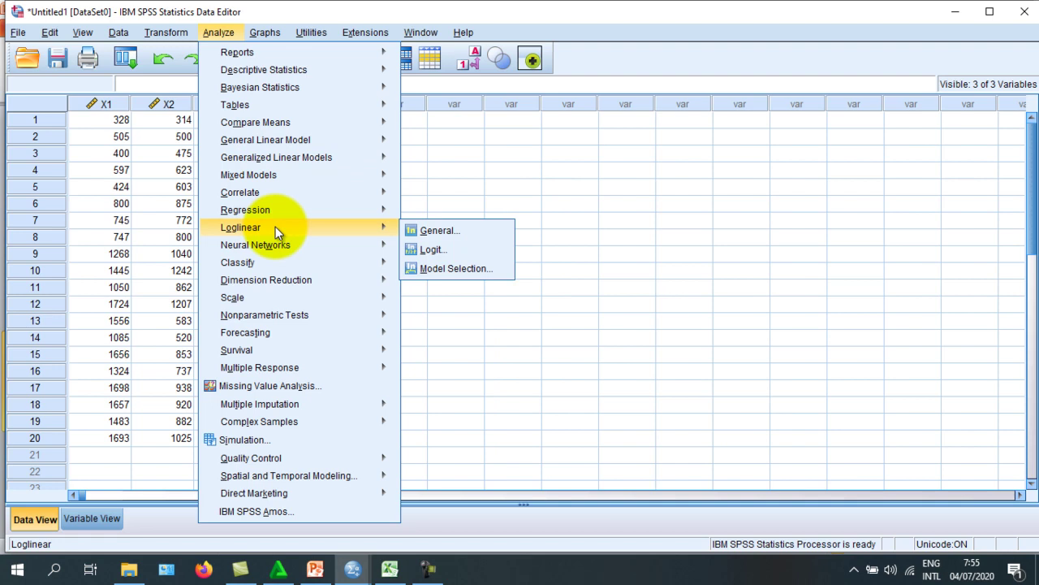
mouse_move(307, 203)
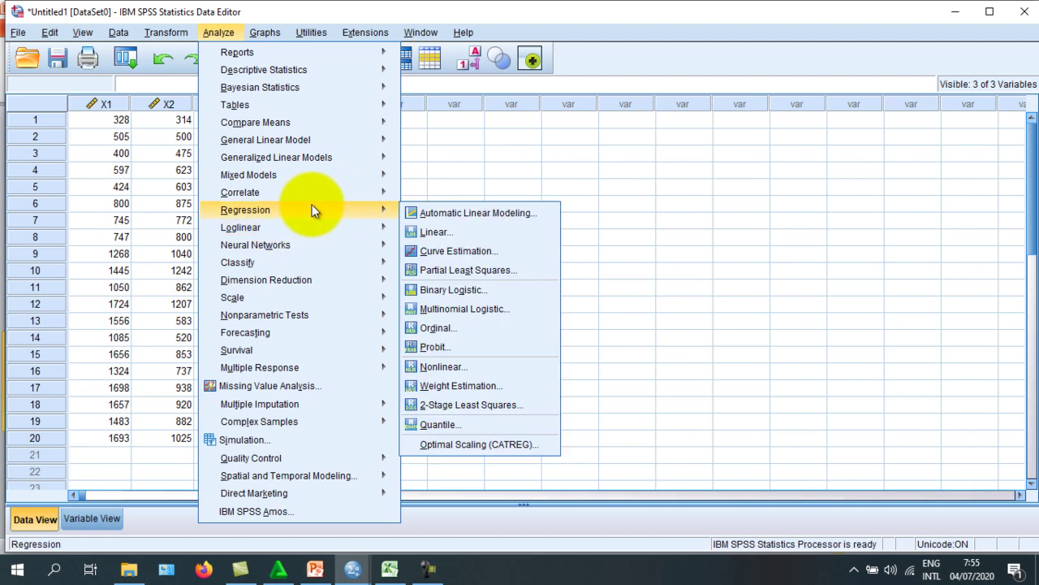
click(446, 232)
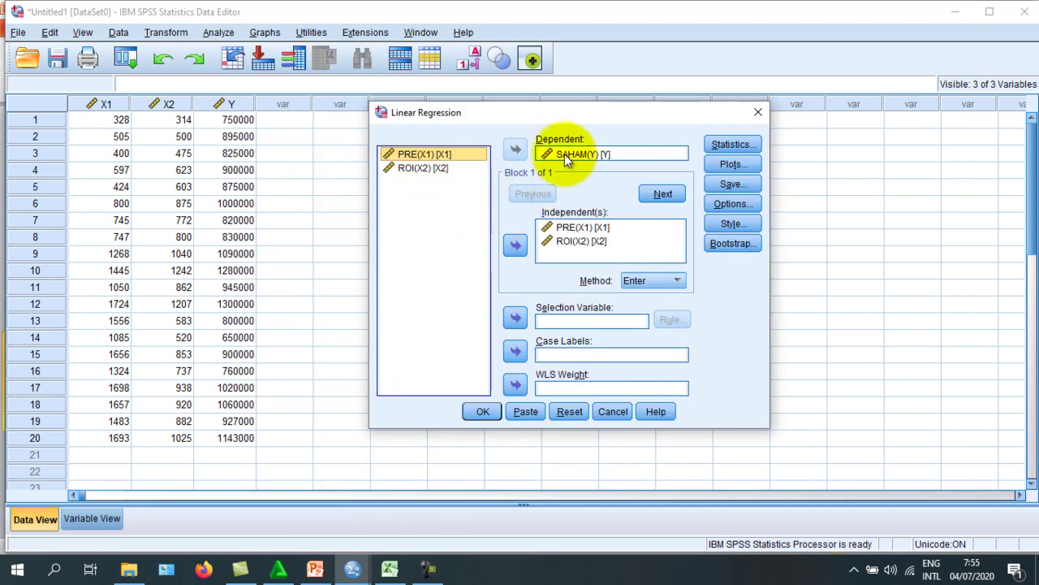
click(578, 153)
click(515, 149)
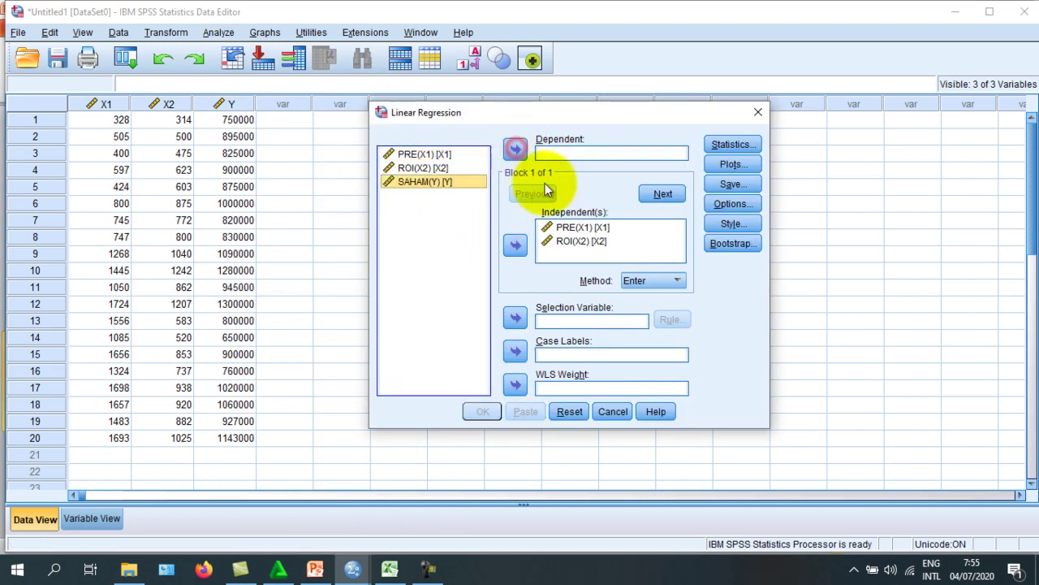
click(569, 227)
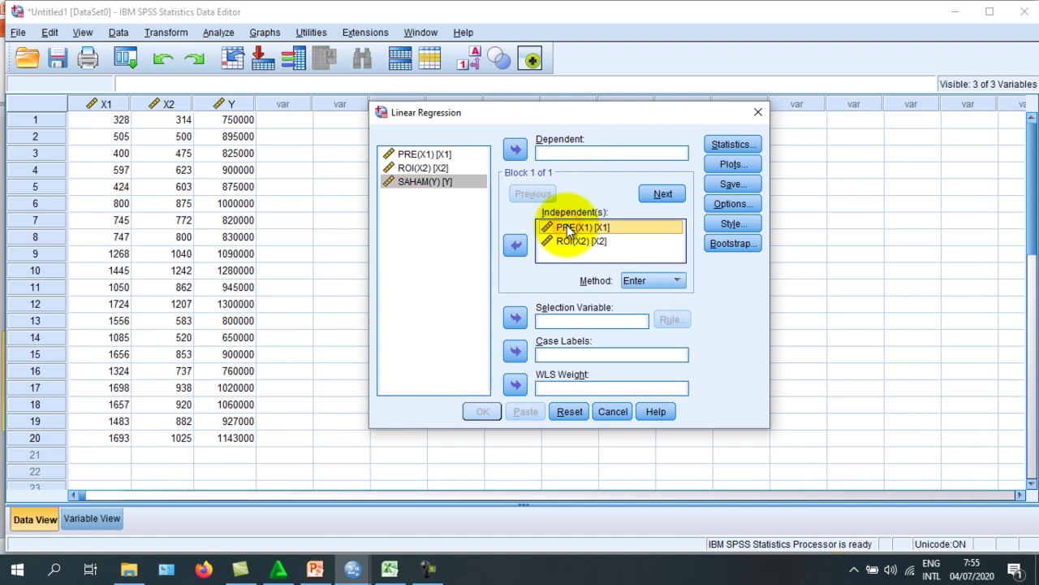
shift+click(569, 241)
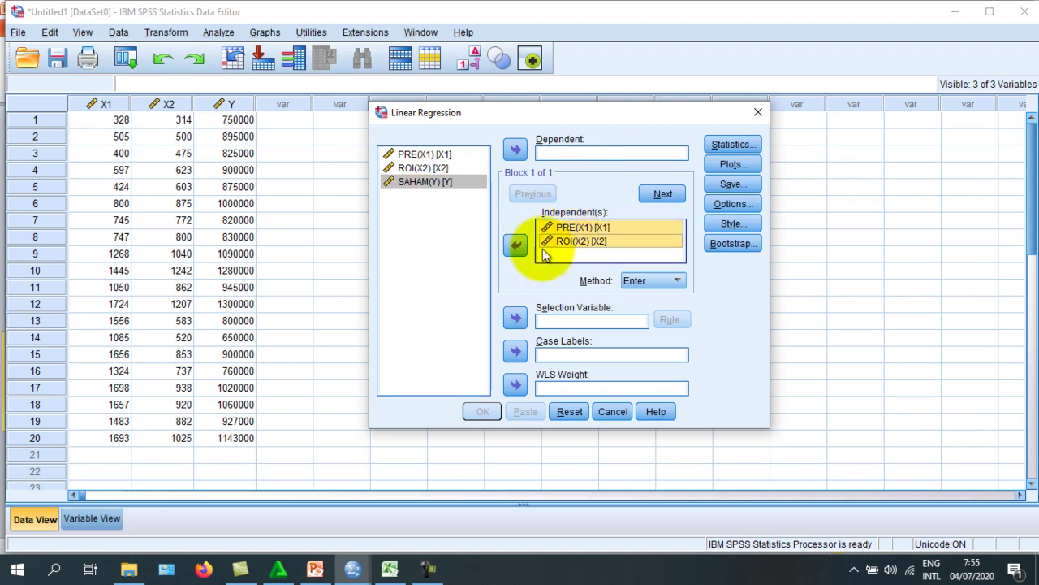
click(511, 252)
click(416, 236)
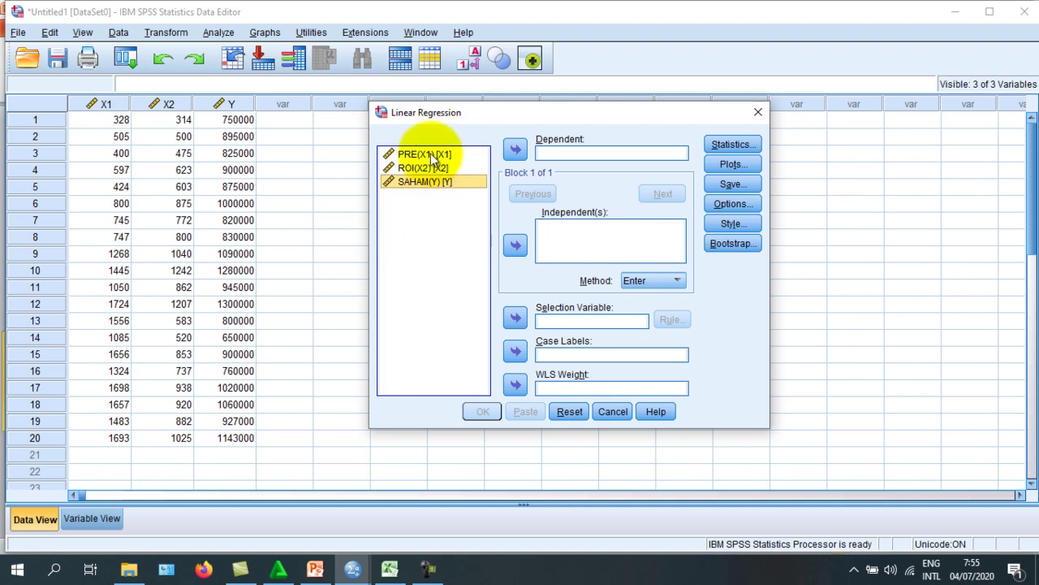
Assign PRE(X1) and ROI(X2) as the independent variables and SAHAM(Y) as the dependent variable.
click(429, 156)
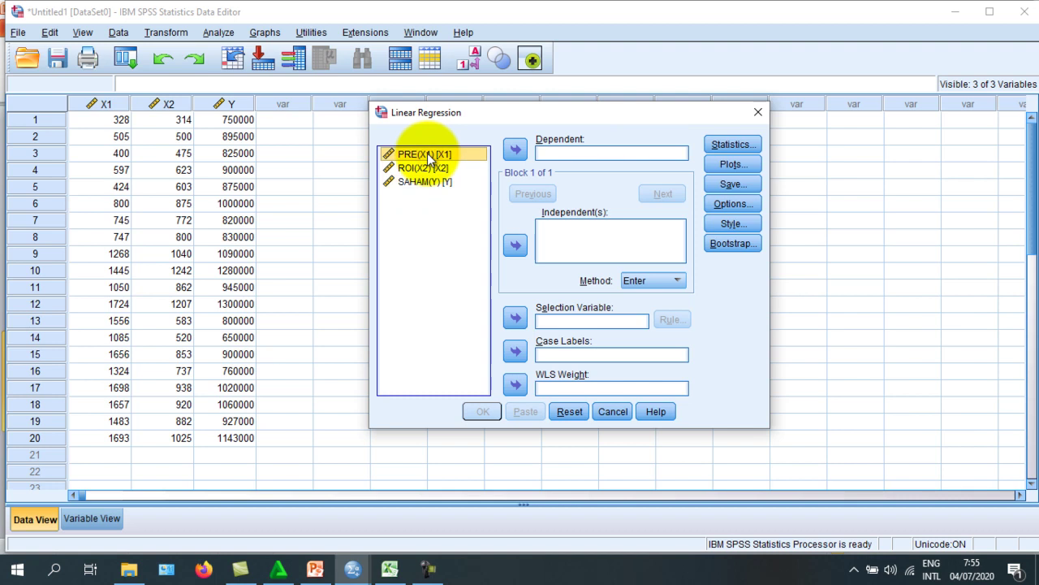
key(shift+Down)
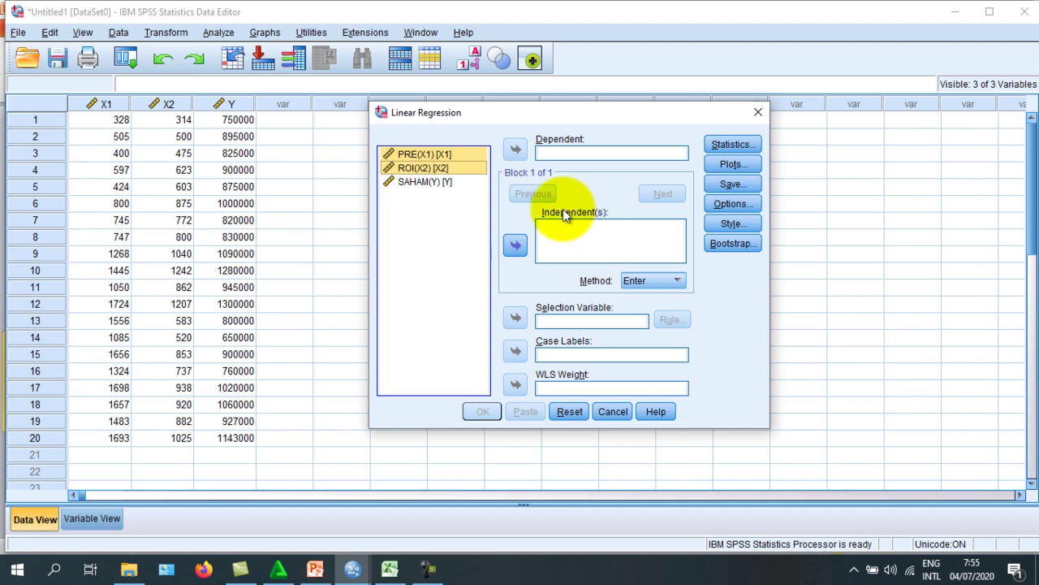
click(516, 246)
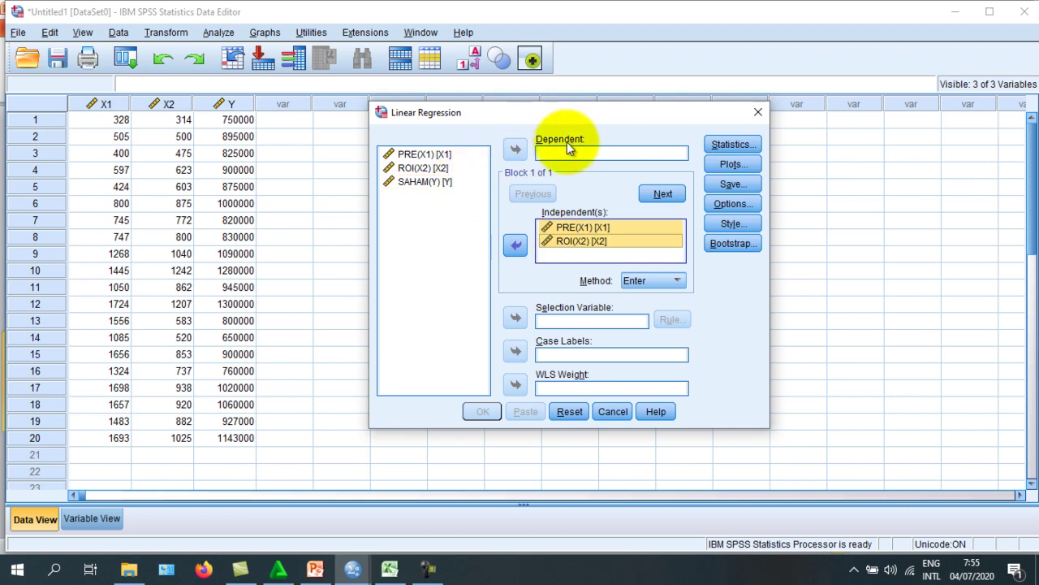
click(424, 182)
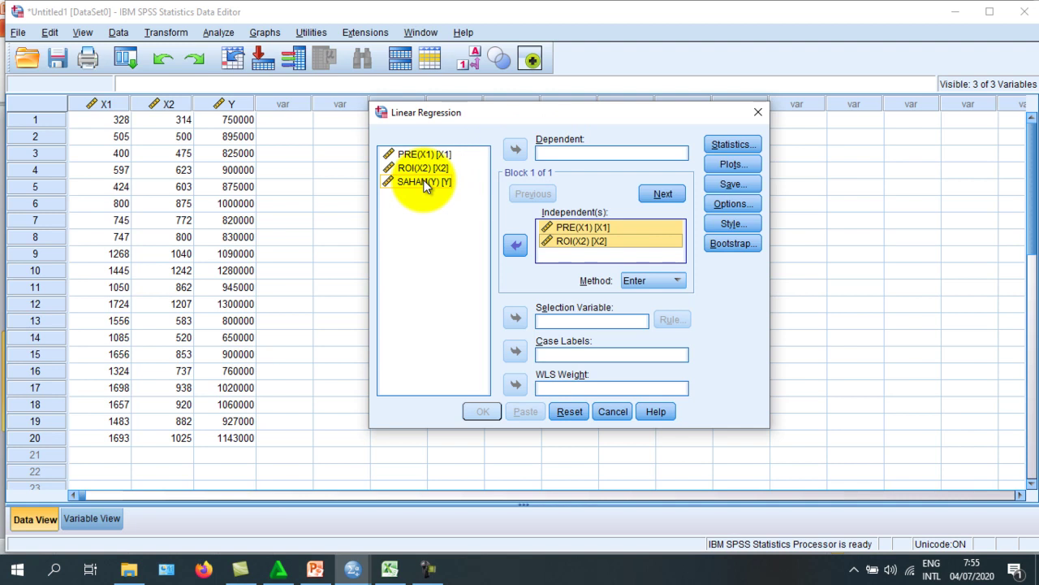
click(426, 184)
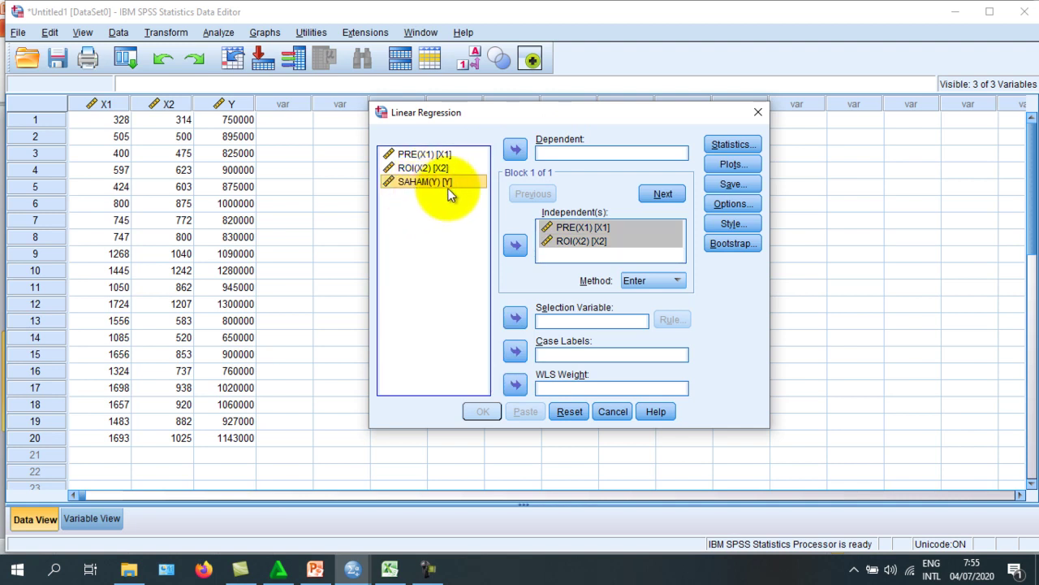
click(514, 151)
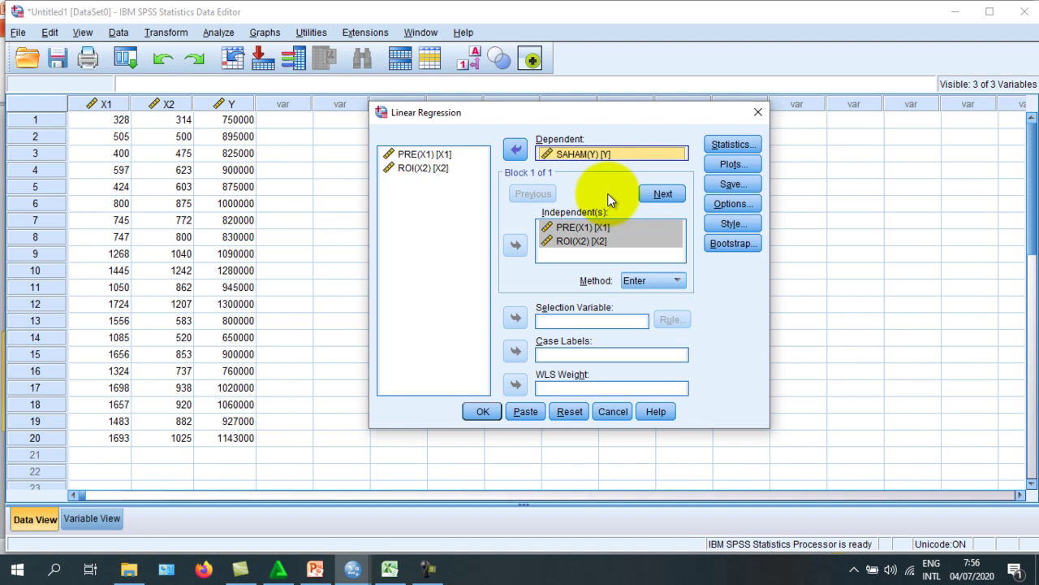
In the regression statistics options, turn off Durbin-Watson, Collinearity diagnostics and Descriptives.
click(730, 143)
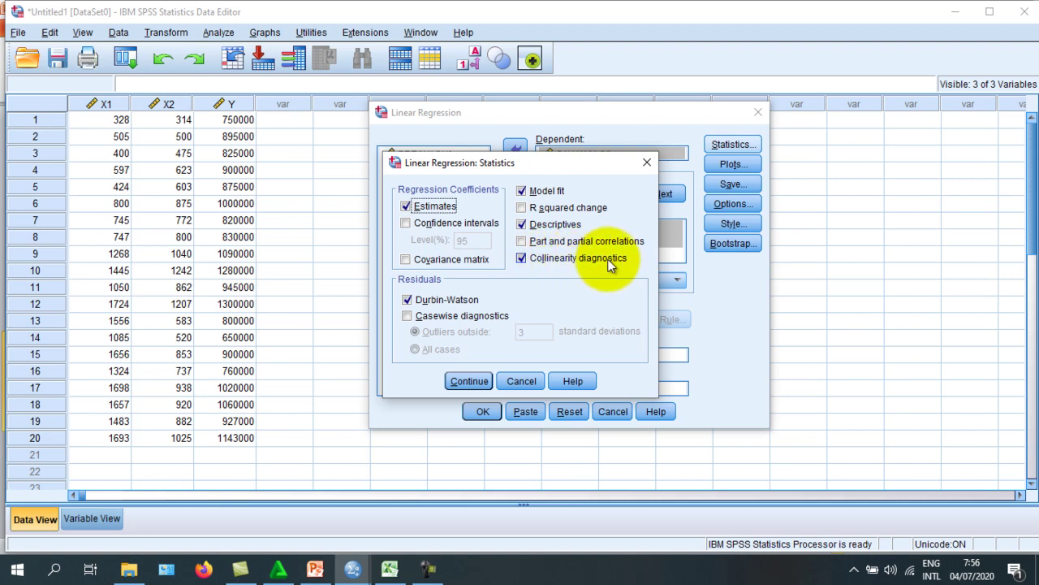
click(406, 299)
click(521, 259)
click(521, 224)
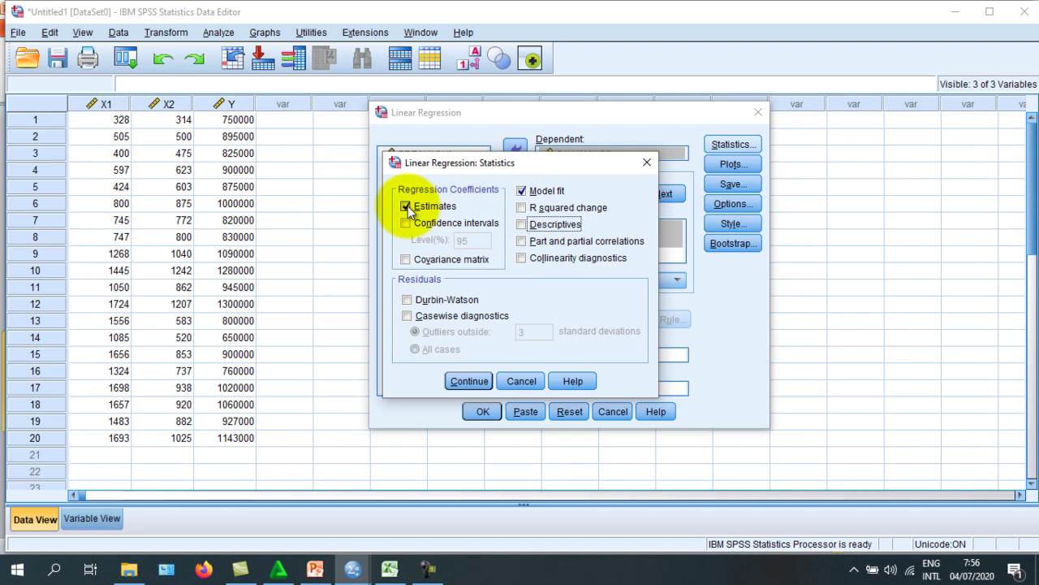
Turn on Descriptives, Collinearity diagnostics and Durbin-Watson, and accept the regression statistics options.
click(522, 225)
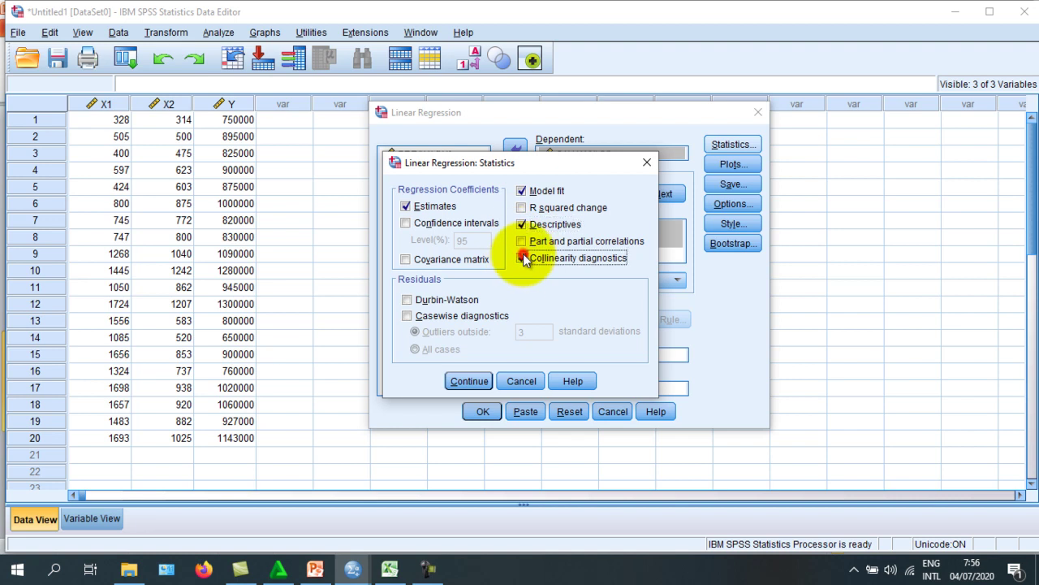
click(523, 258)
click(406, 298)
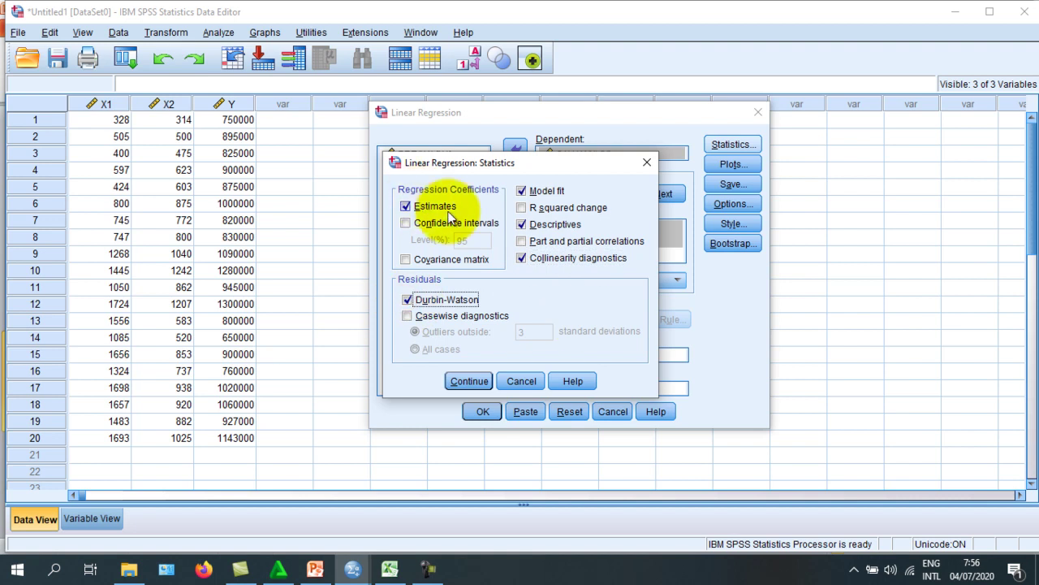
click(522, 225)
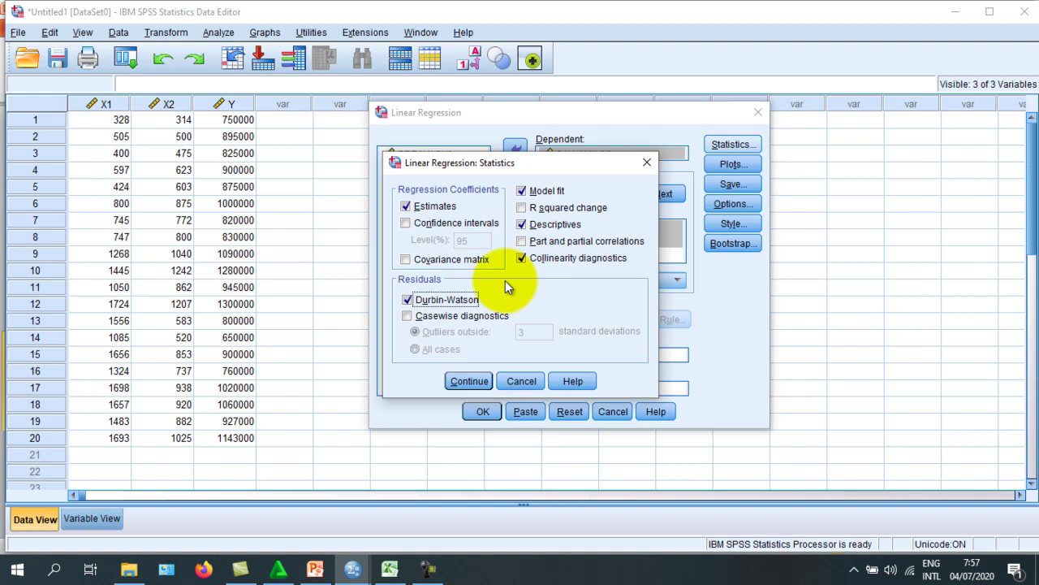
click(459, 381)
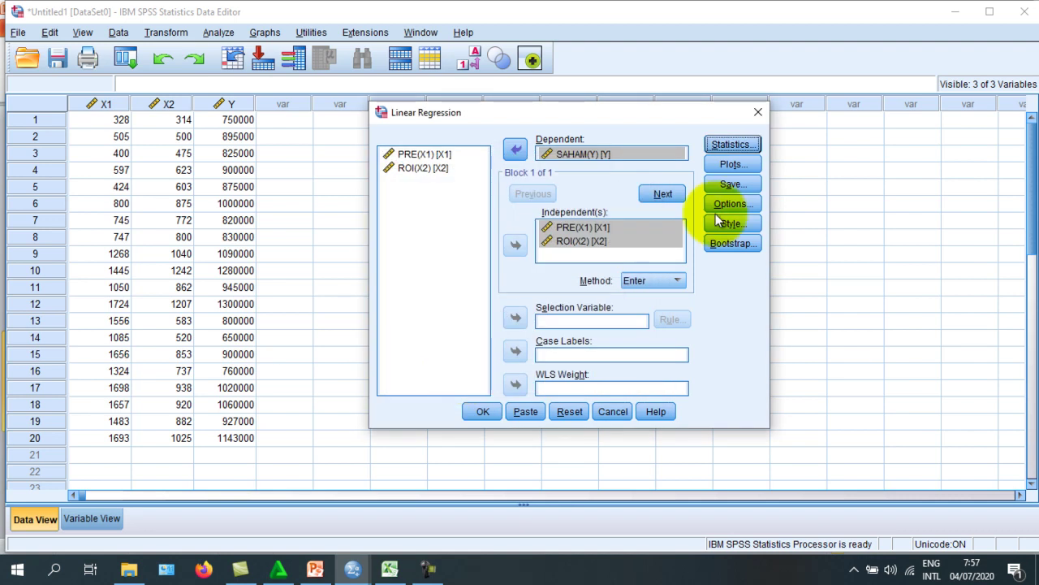
In the regression plot options, empty both scatter plot axes and turn off the histogram and normal probability plot.
click(725, 165)
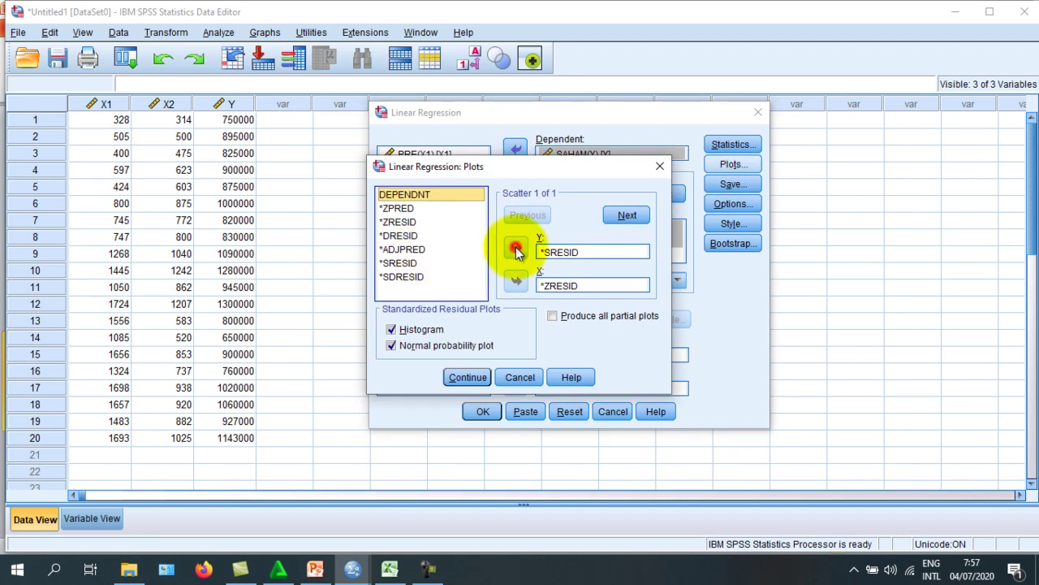
click(566, 254)
click(517, 247)
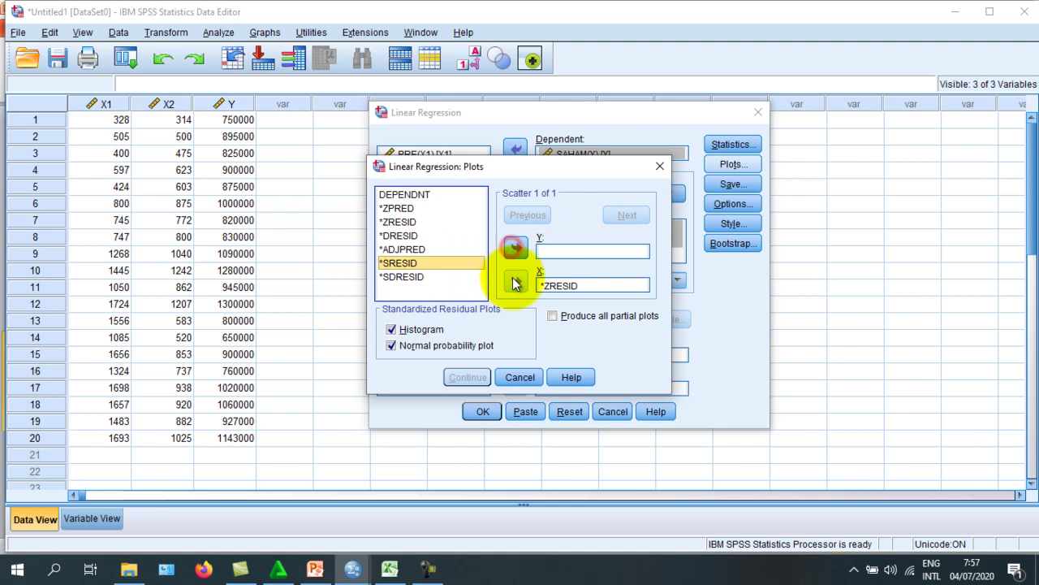
click(560, 285)
click(517, 281)
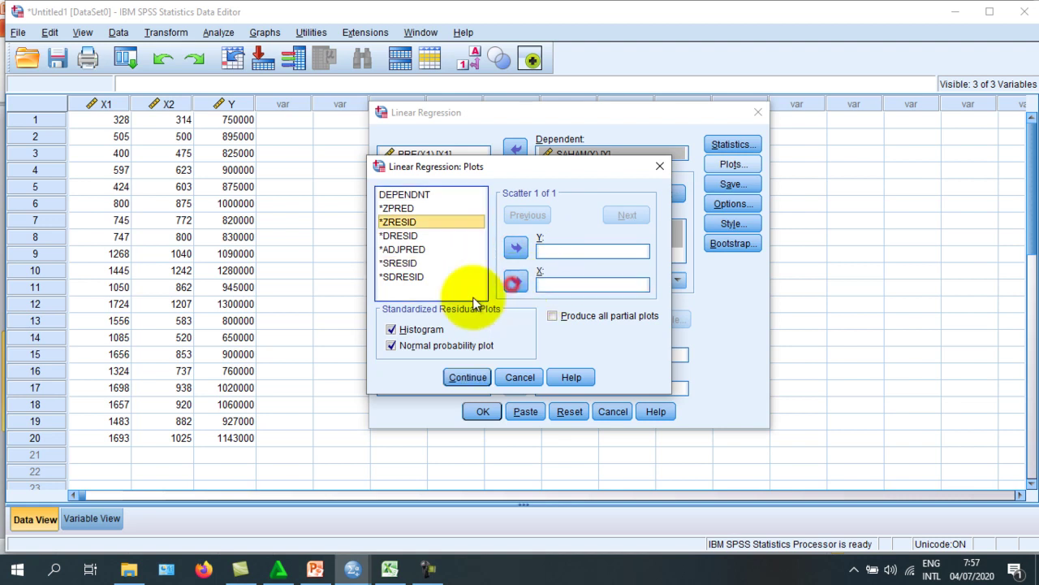
click(392, 329)
click(391, 346)
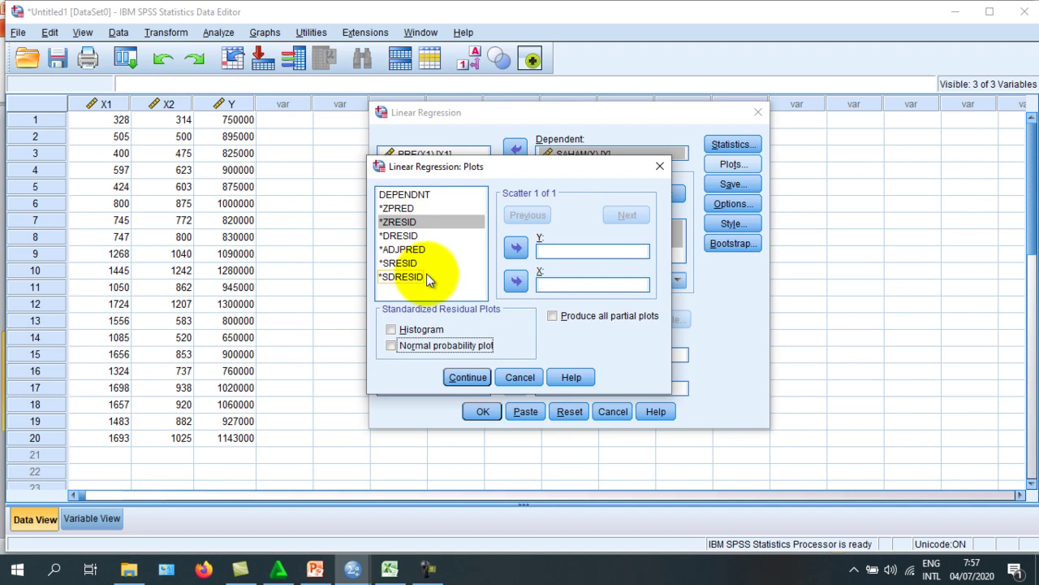
Turn on the histogram and normal probability plot, put *ZPRED on X and *SRESID on Y, and accept the plot options.
click(392, 329)
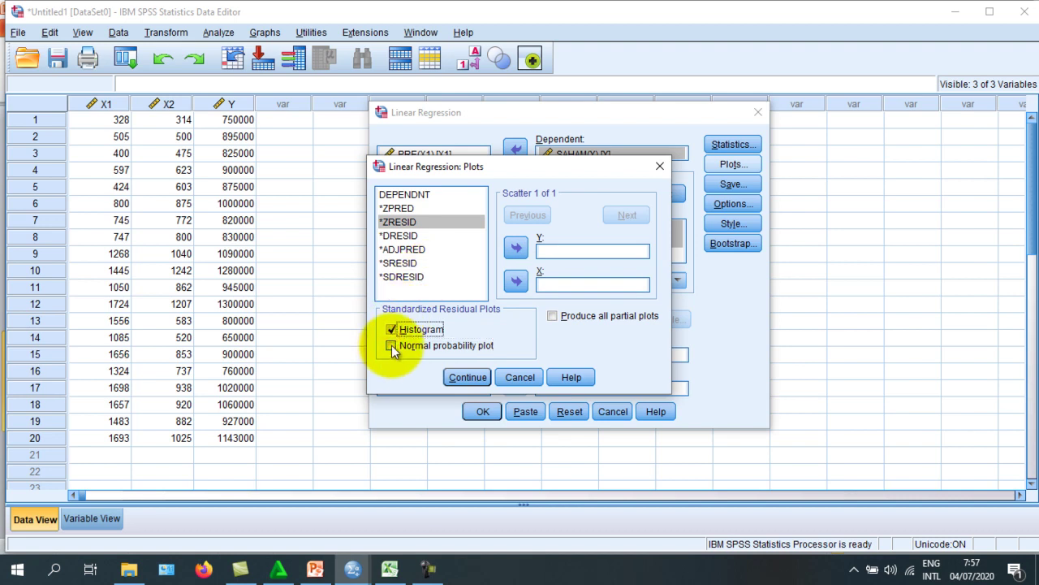
click(392, 345)
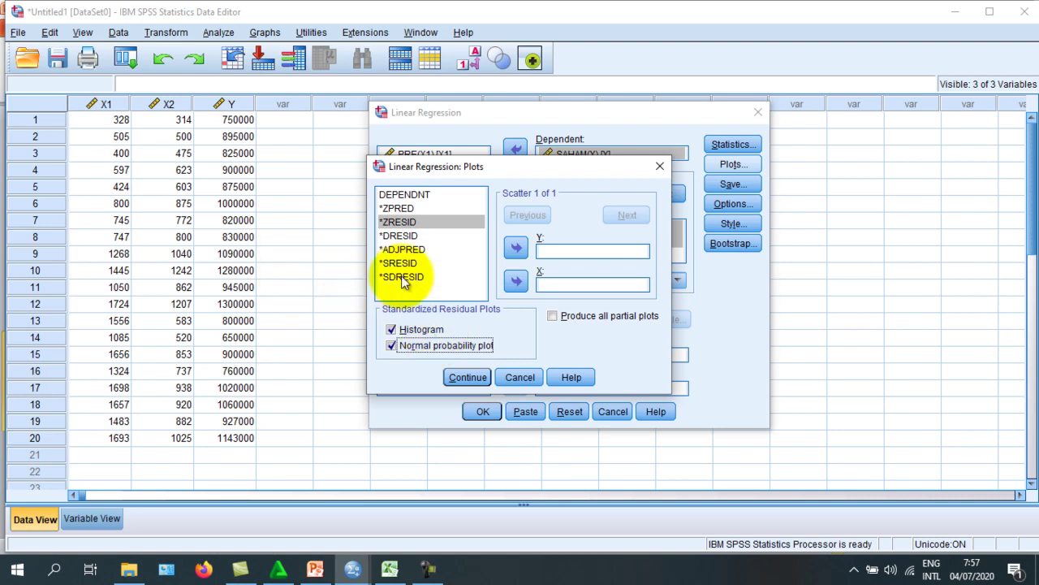
click(400, 209)
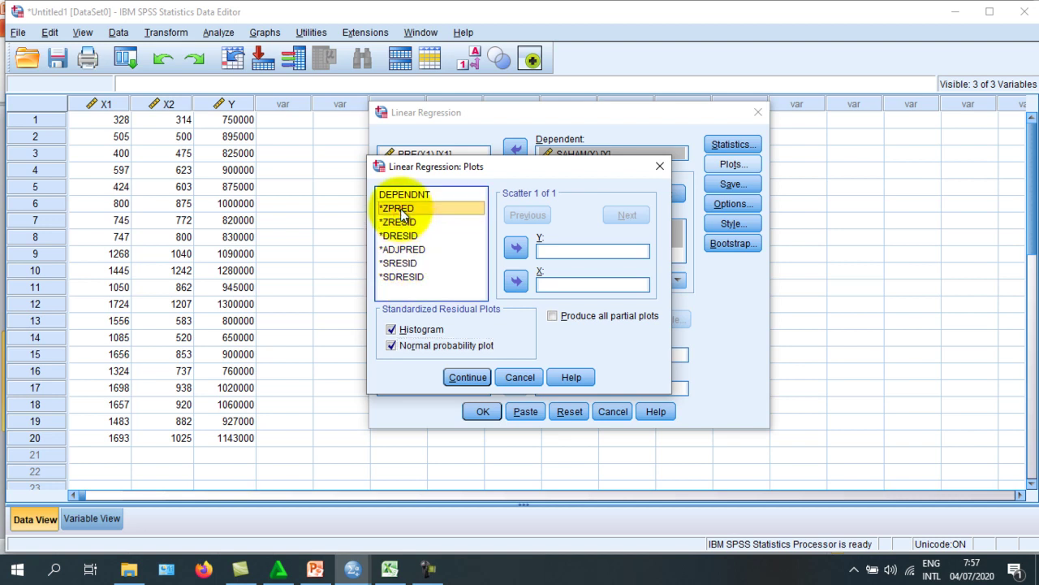
click(516, 281)
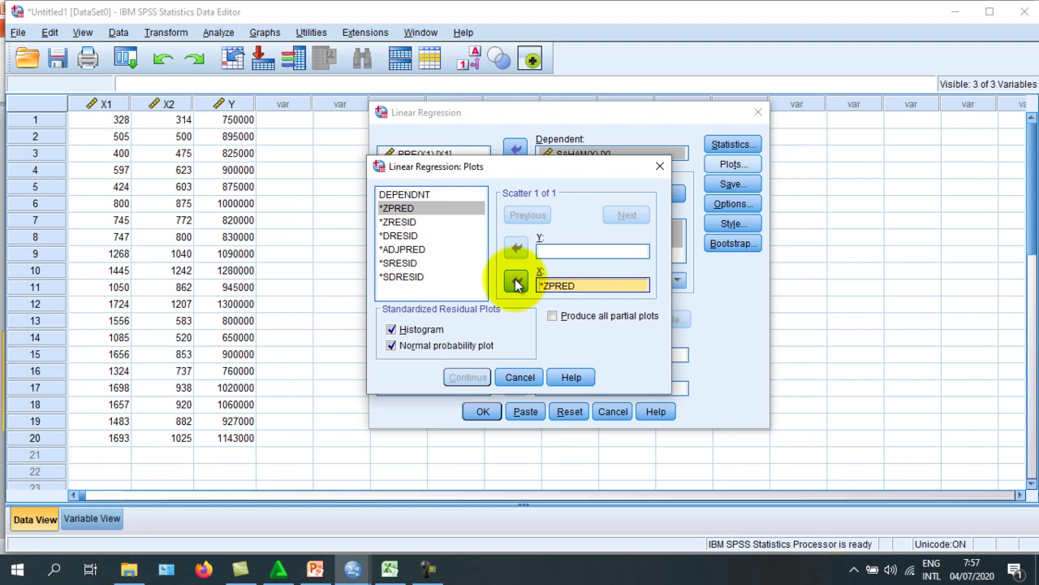
click(406, 264)
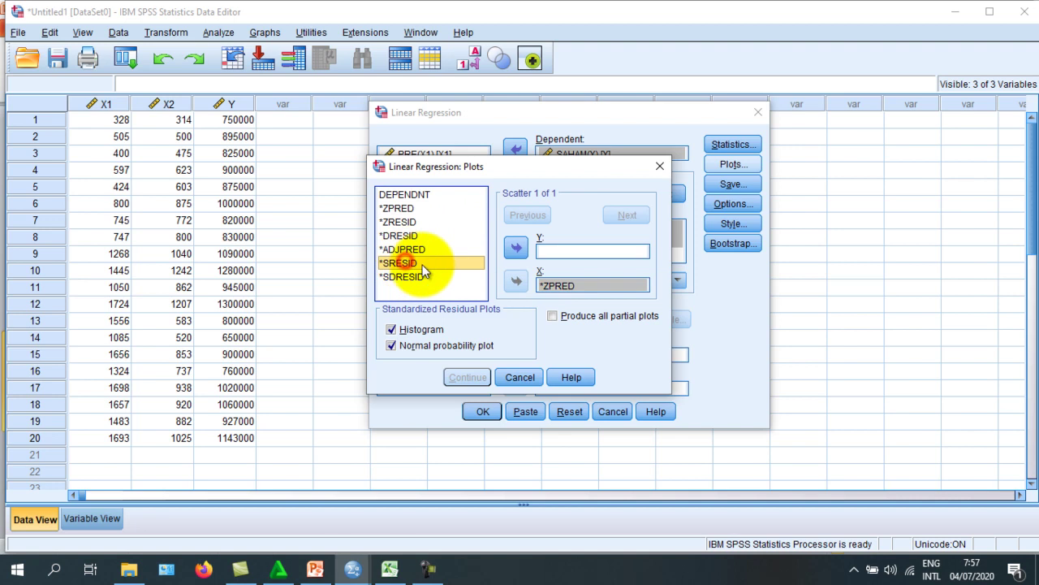
click(516, 250)
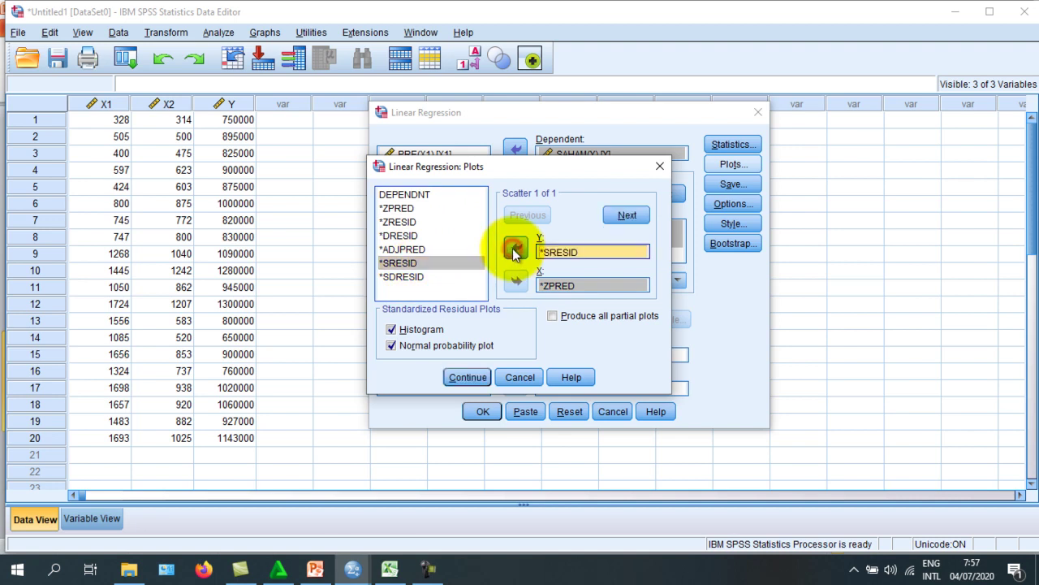
click(468, 378)
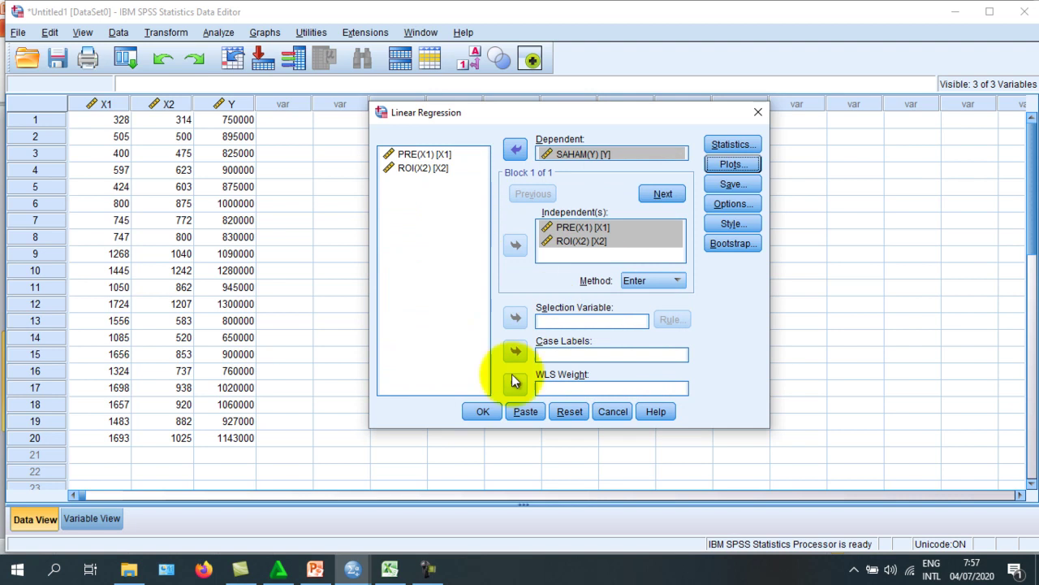
Try to run the linear regression, and bring up the SPSS output viewer with the regression results.
click(485, 413)
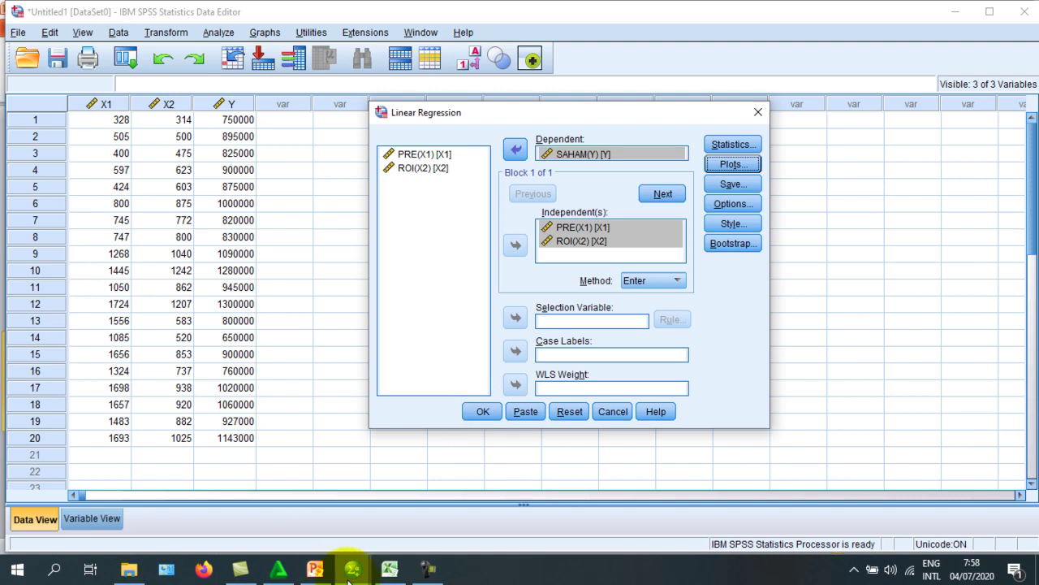
mouse_move(345, 578)
click(410, 538)
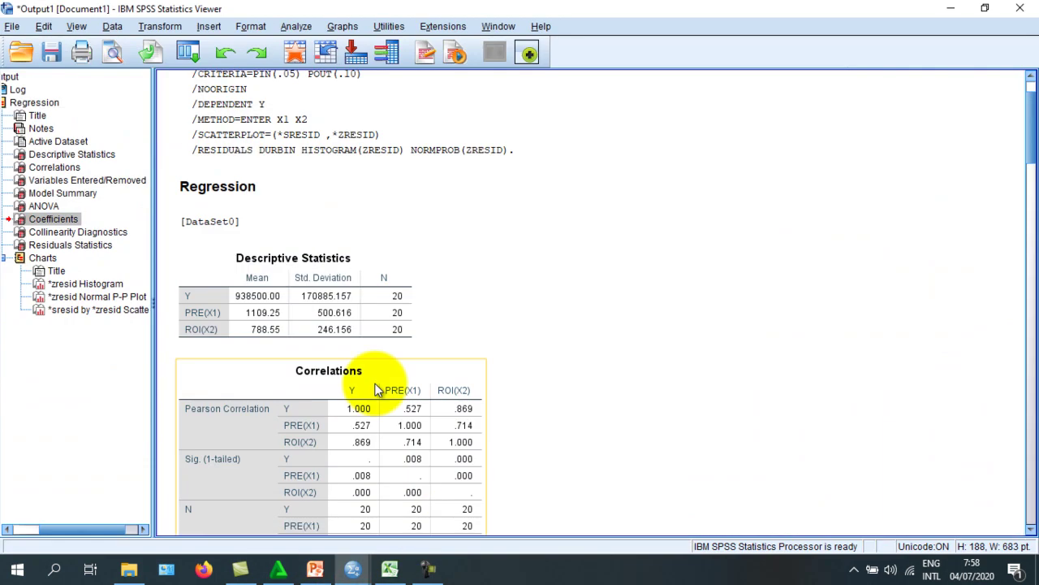
Examine the start of the regression output: the command log, the active dataset line and the Descriptive Statistics table.
scroll(554, 261, up, 2)
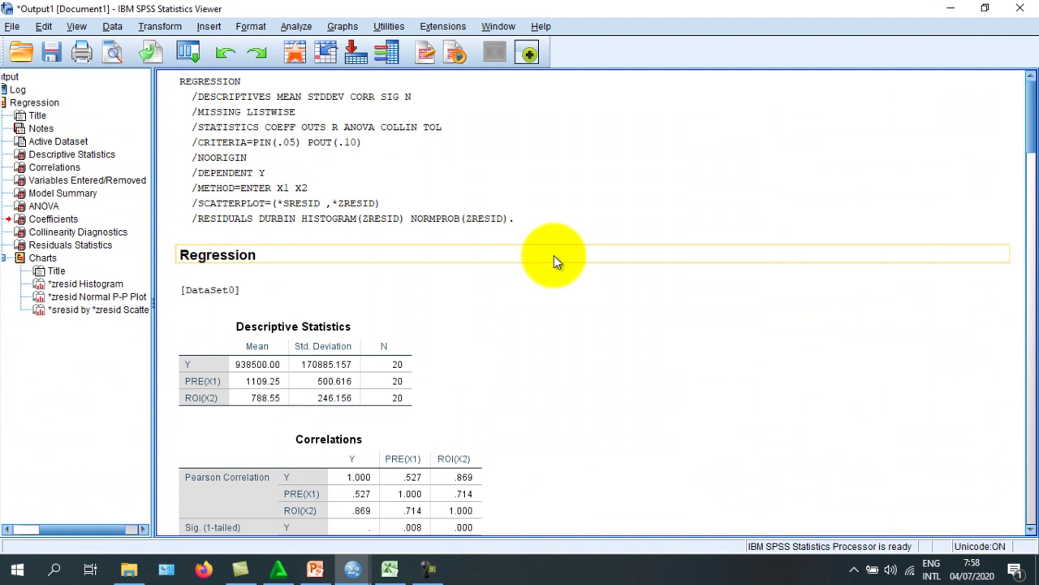
click(393, 283)
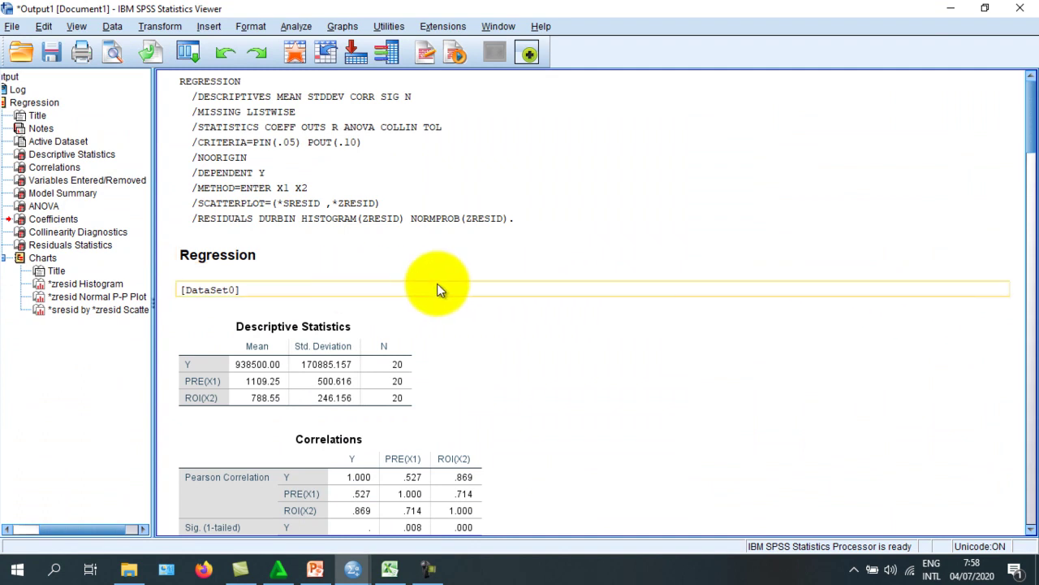
click(577, 293)
scroll(329, 256, down, 3)
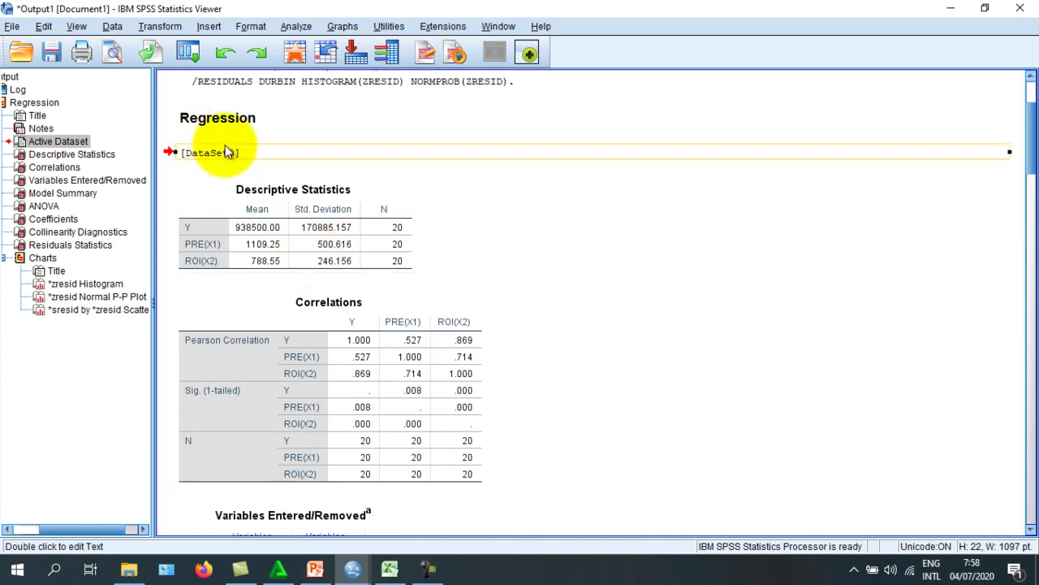
scroll(213, 137, up, 3)
scroll(226, 159, down, 1)
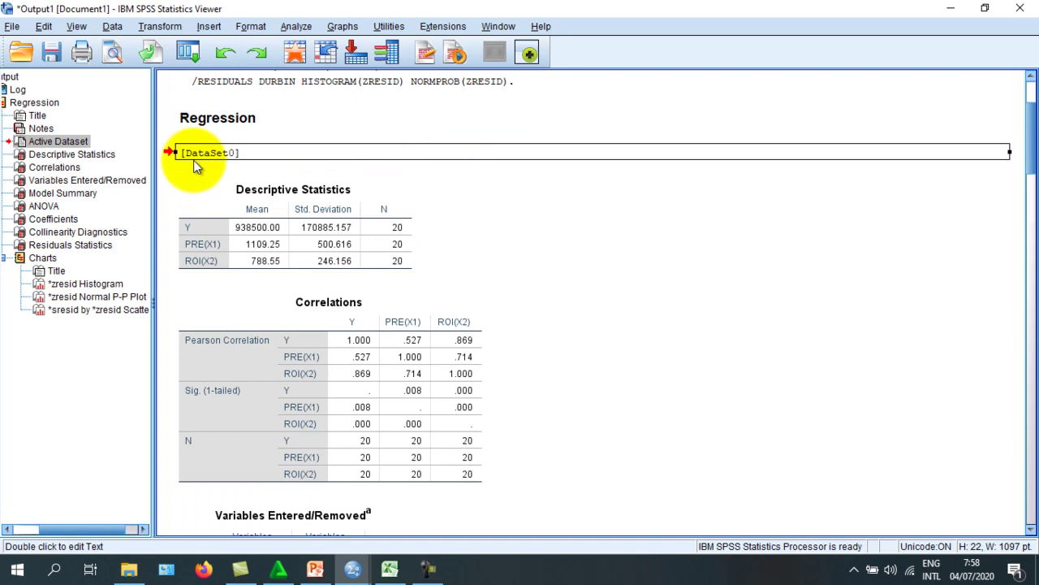
scroll(210, 161, down, 2)
scroll(217, 171, up, 2)
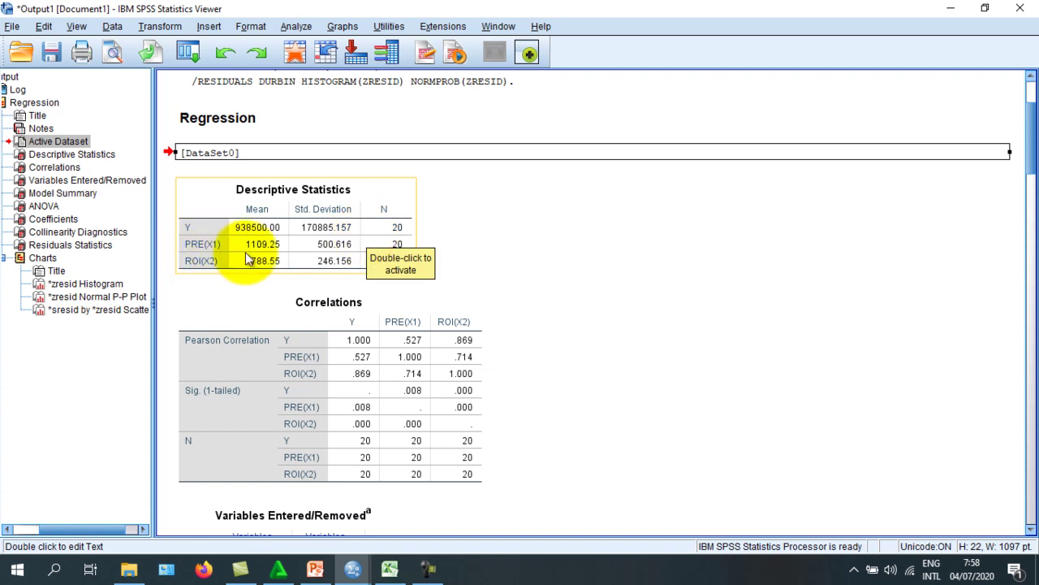
click(559, 291)
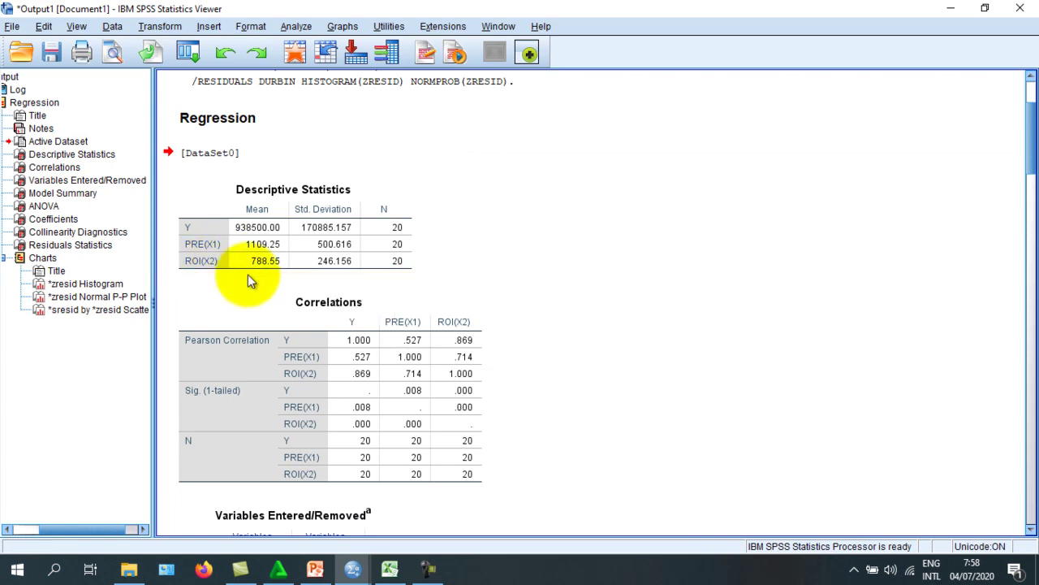
Review the output tables from Correlations through Model Summary, ANOVA, Coefficients and Collinearity Diagnostics to Residuals Statistics.
scroll(243, 311, down, 3)
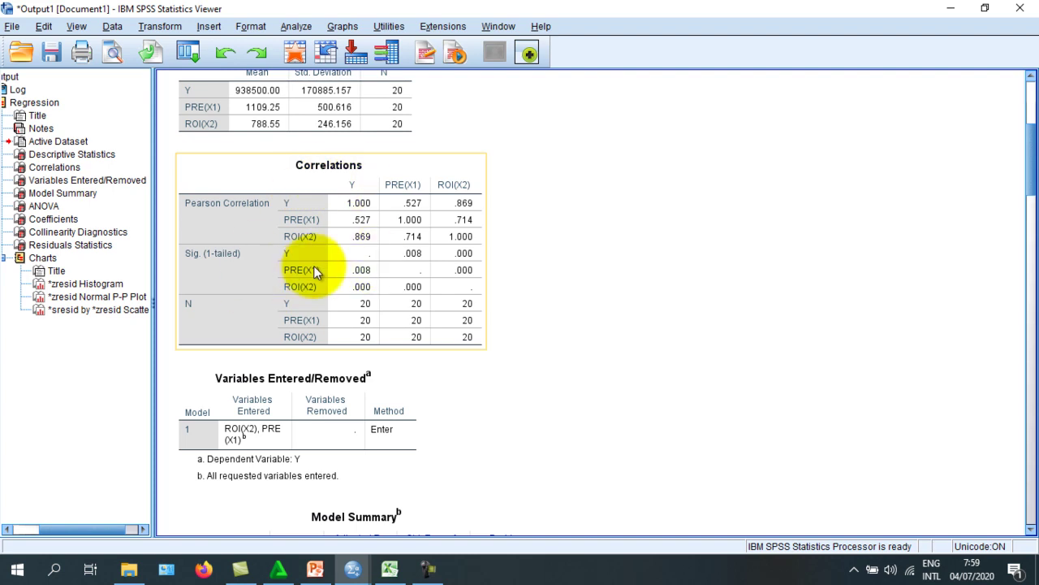
scroll(278, 248, down, 2)
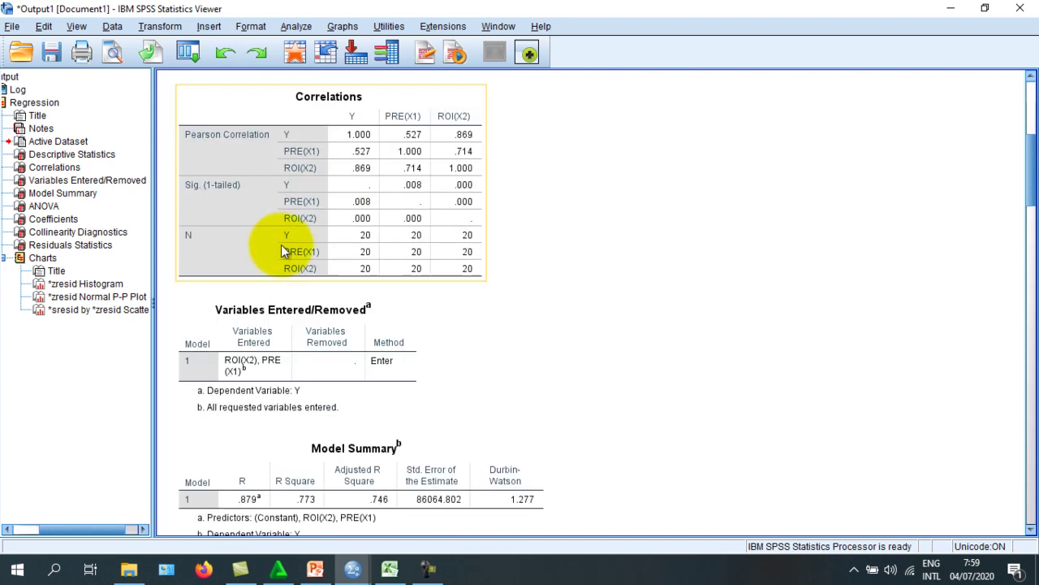
scroll(281, 244, down, 2)
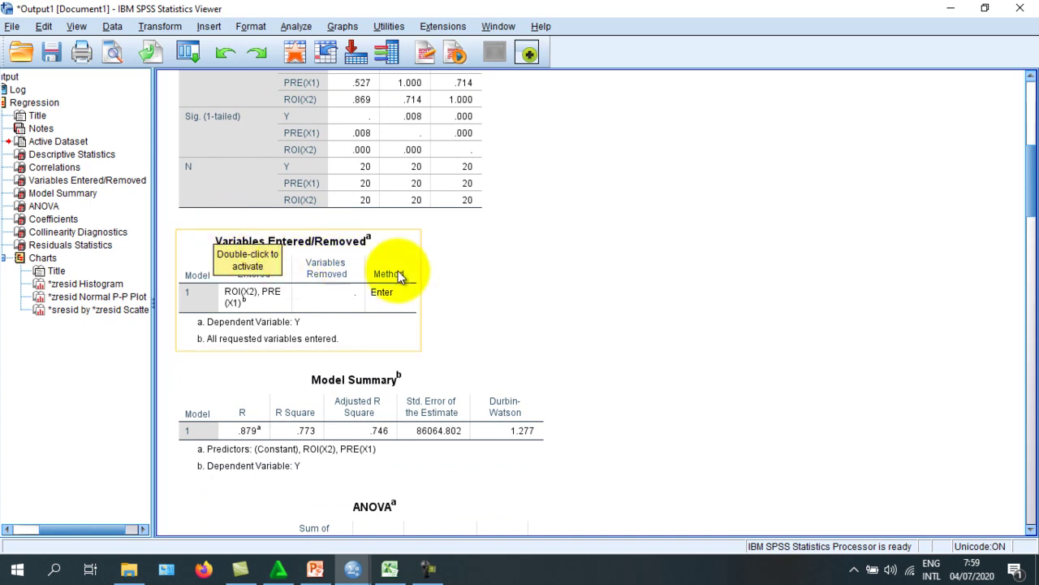
scroll(501, 304, down, 4)
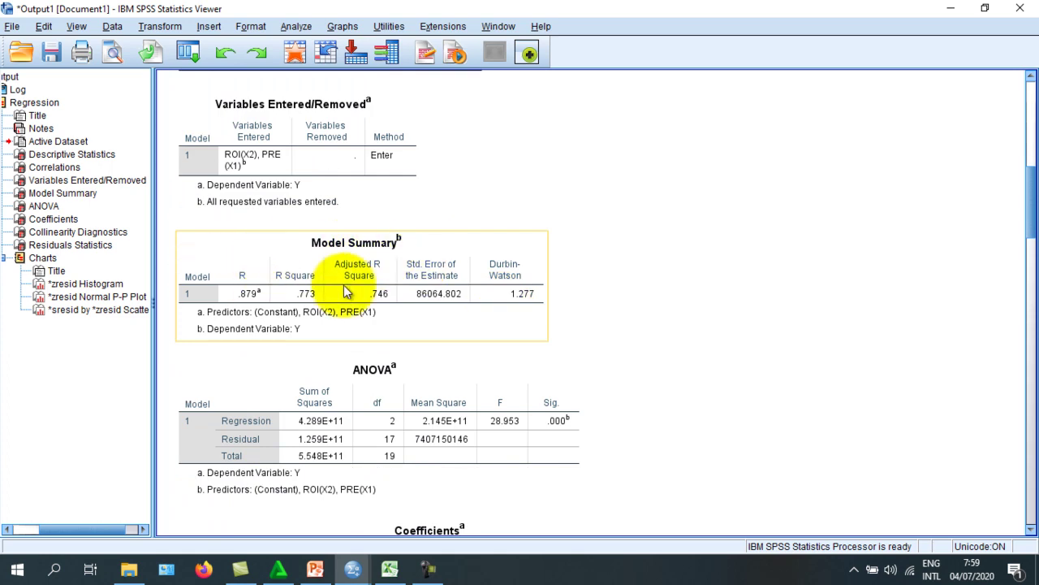
scroll(294, 271, down, 4)
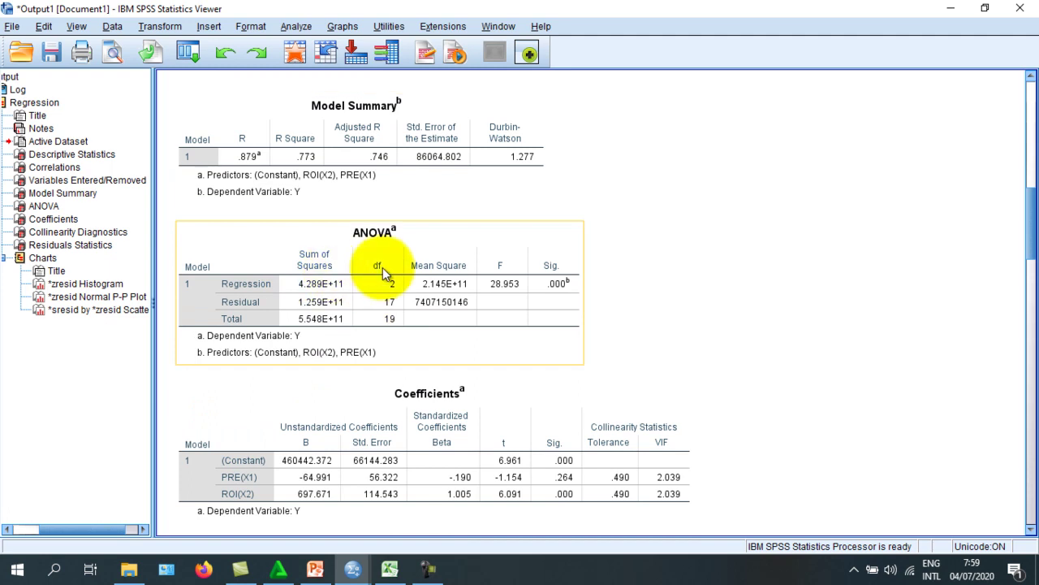
scroll(345, 276, down, 4)
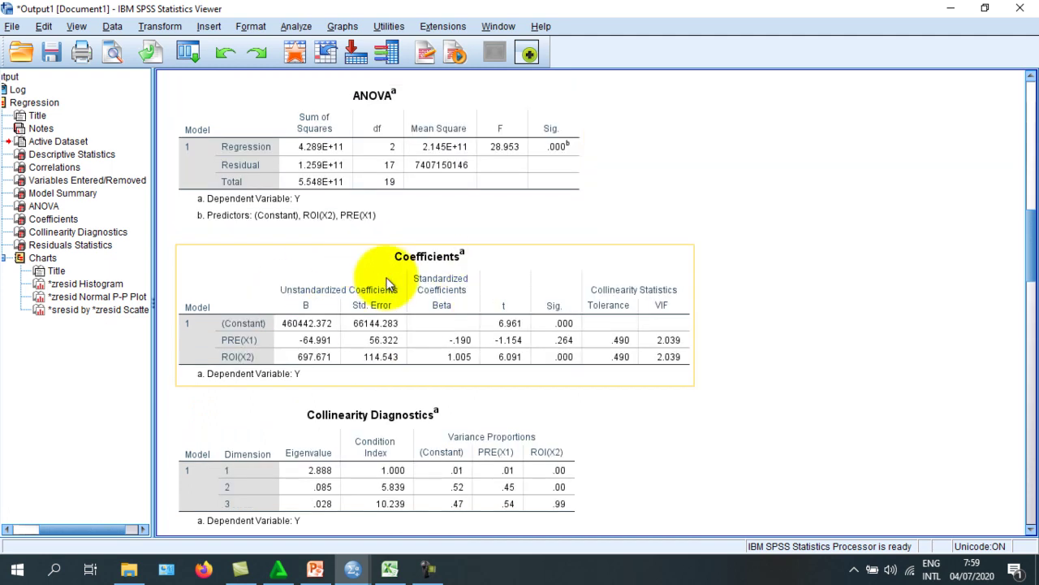
scroll(406, 284, down, 4)
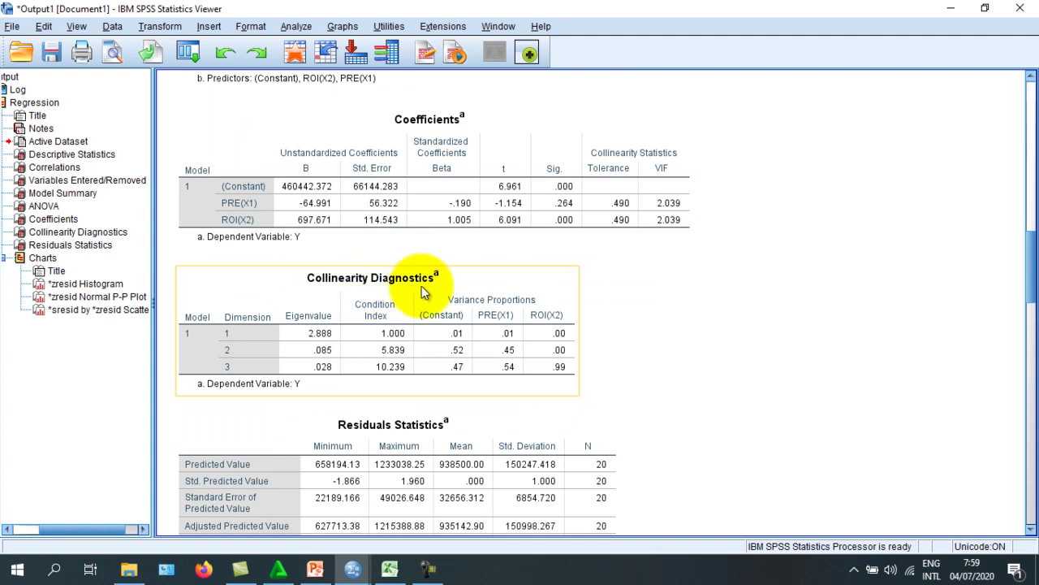
scroll(406, 285, down, 4)
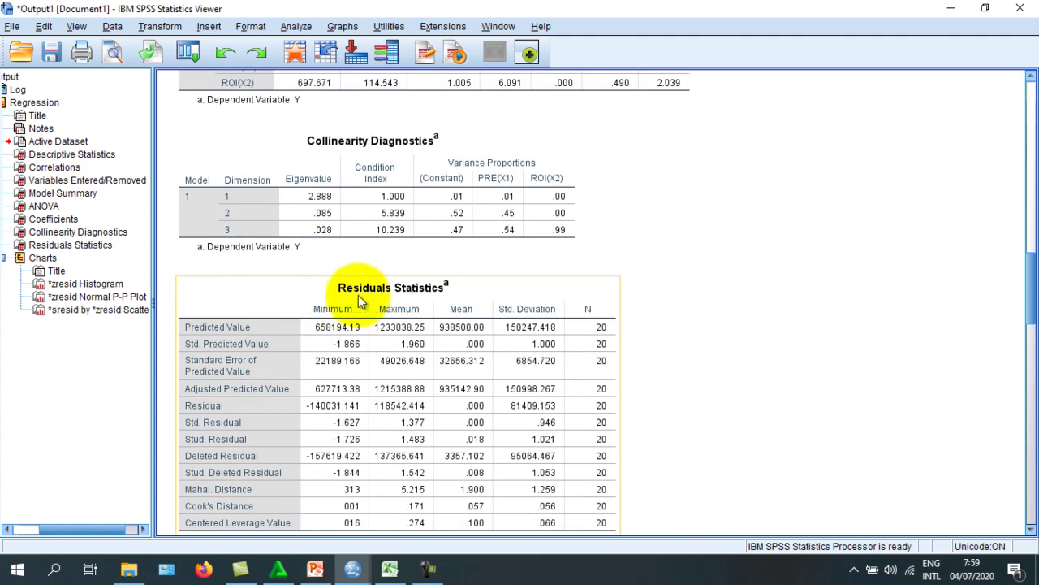
Look over the residual charts in the output, from the histogram to the normal P-P plot.
scroll(391, 299, down, 4)
scroll(391, 299, down, 8)
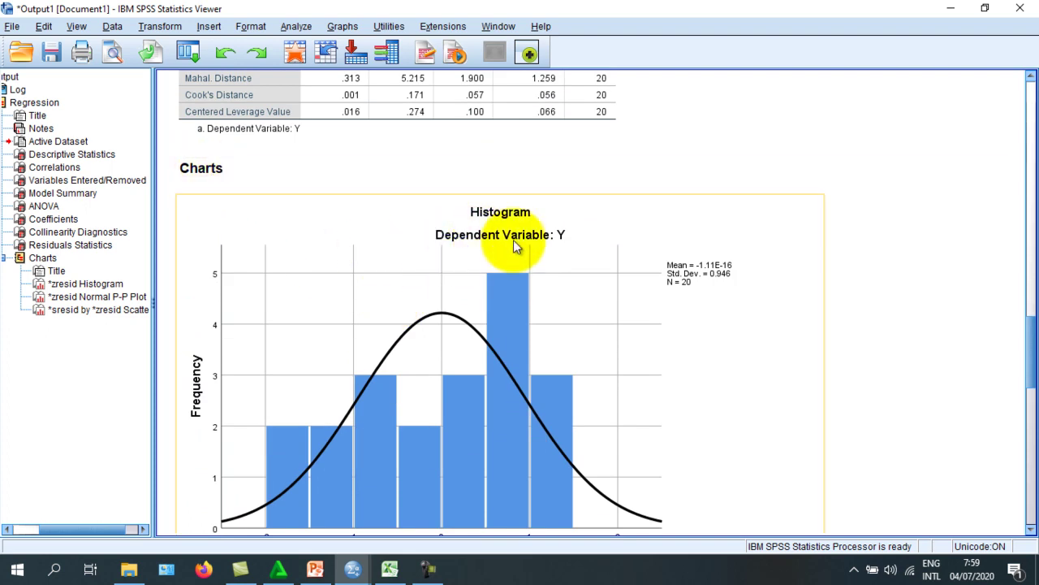
scroll(523, 240, down, 8)
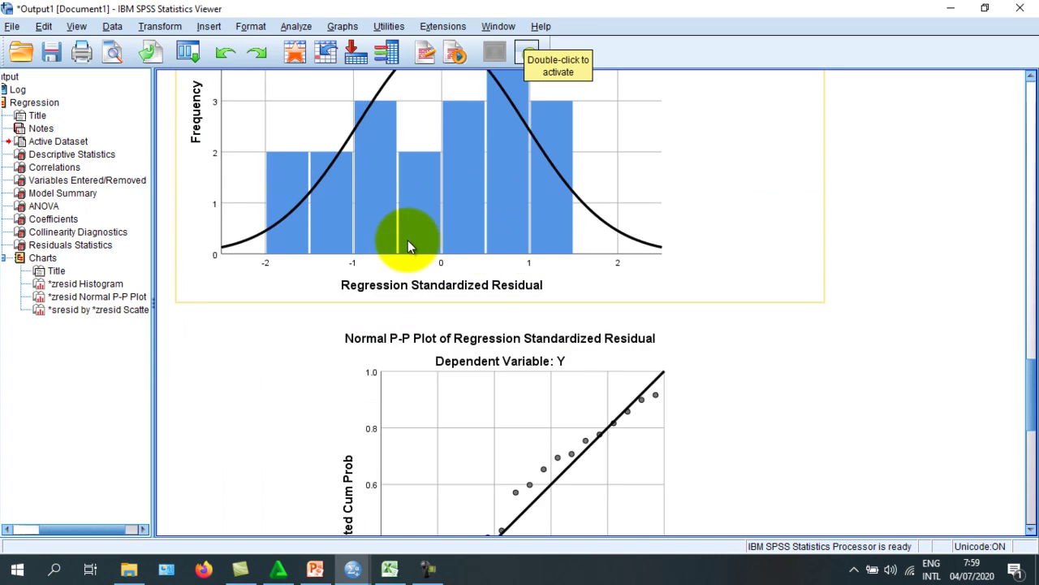
scroll(398, 242, down, 4)
scroll(301, 247, down, 2)
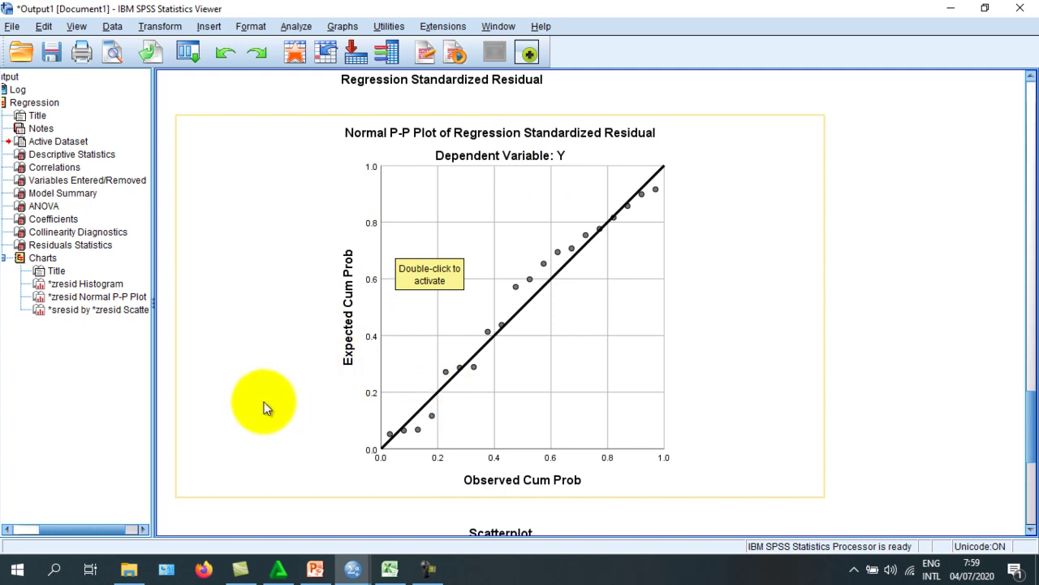
Switch to the Excel workbook and read Sheet7's procedure list, regression equation and table of b1, b2 and constant a.
click(396, 568)
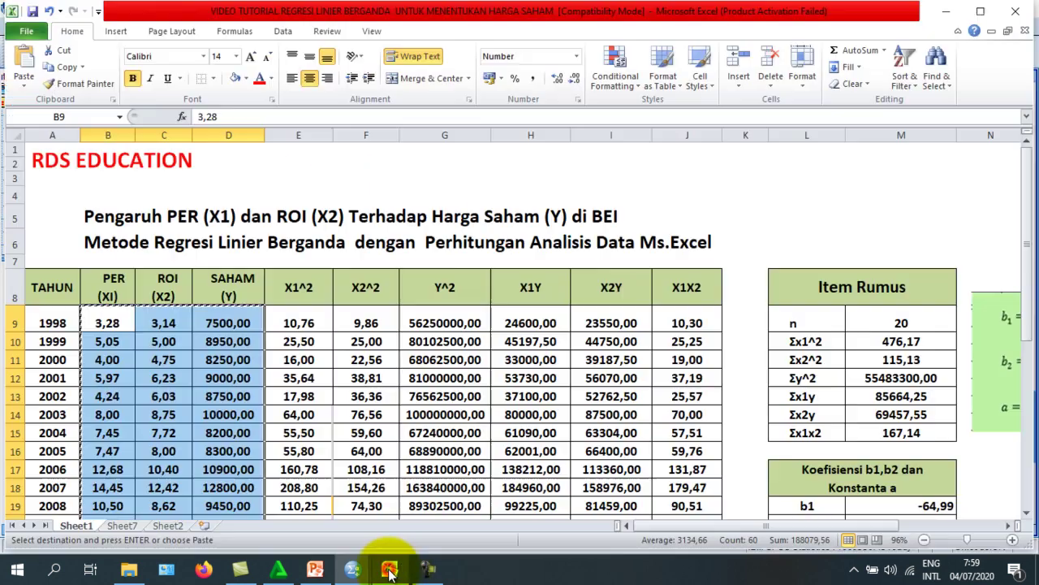
click(126, 526)
scroll(233, 385, up, 2)
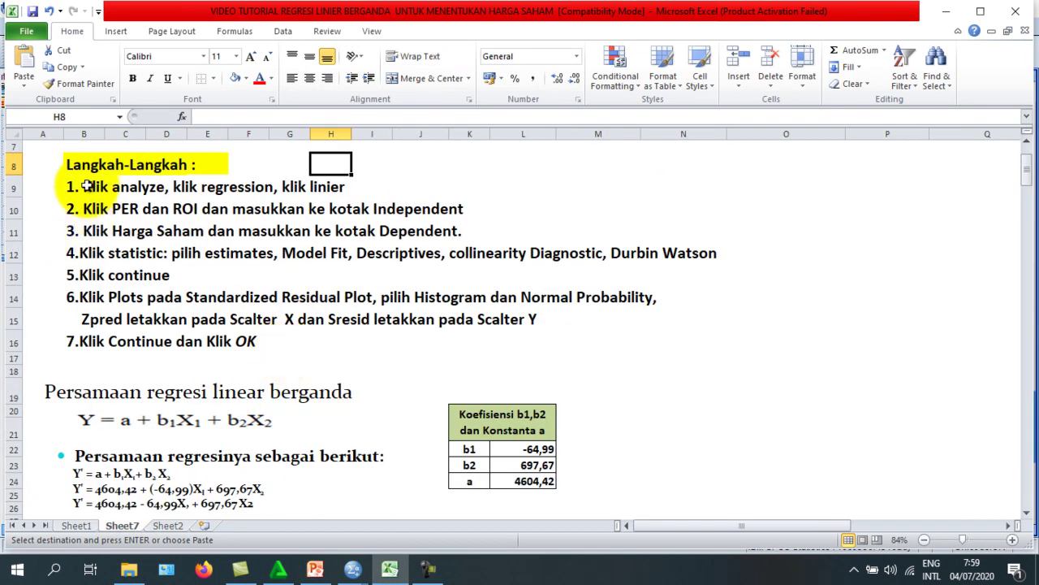
click(70, 337)
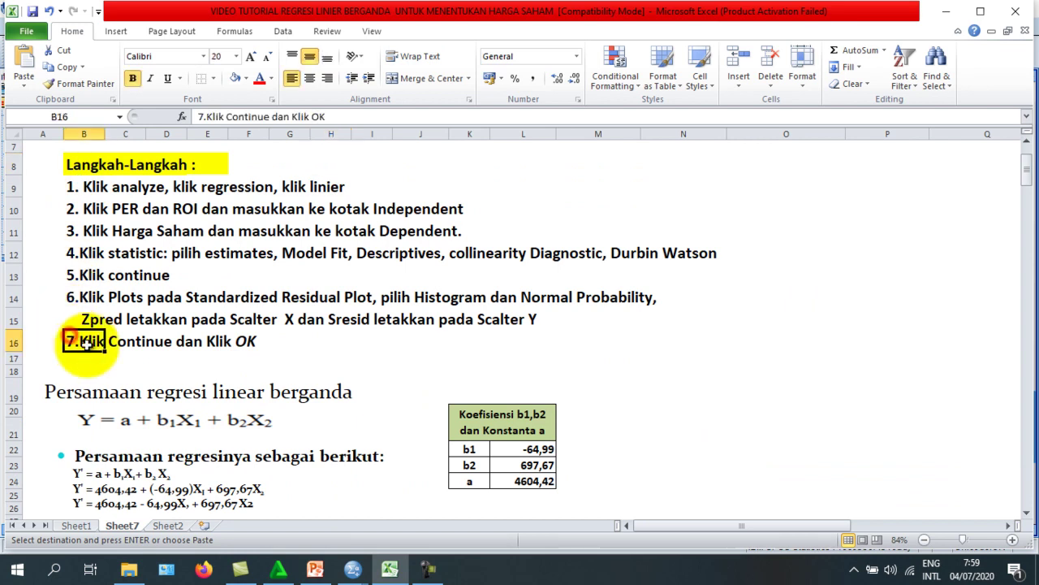
scroll(357, 272, down, 2)
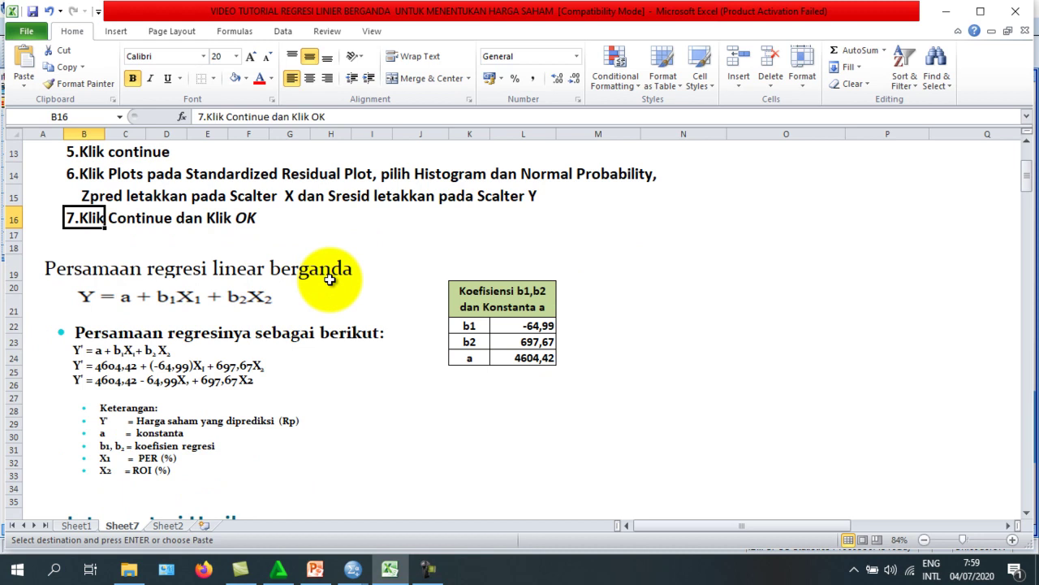
scroll(329, 279, down, 1)
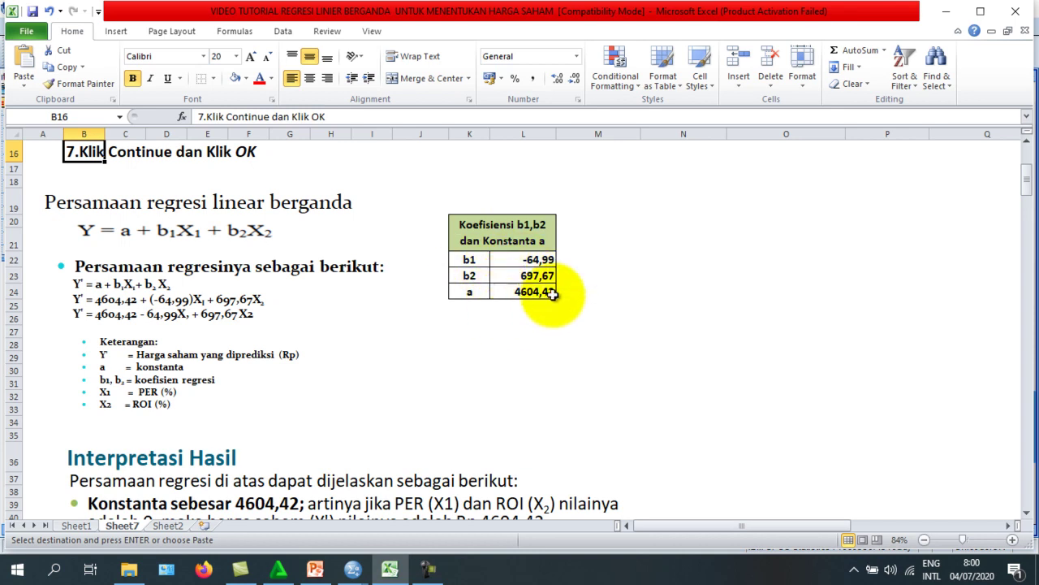
Return to the SPSS output viewer and find the Coefficients table.
click(358, 571)
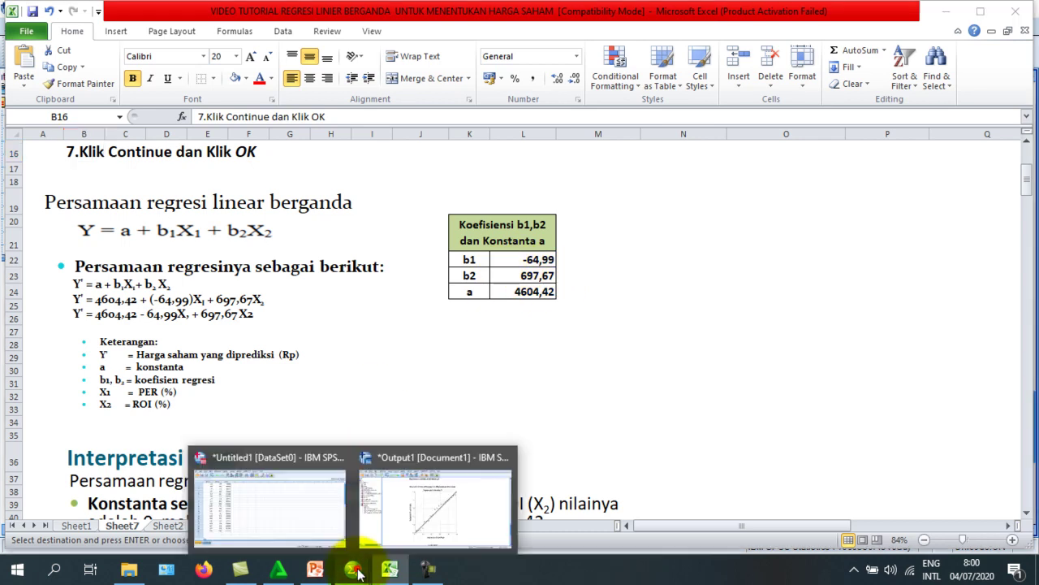
click(442, 539)
scroll(466, 398, up, 5)
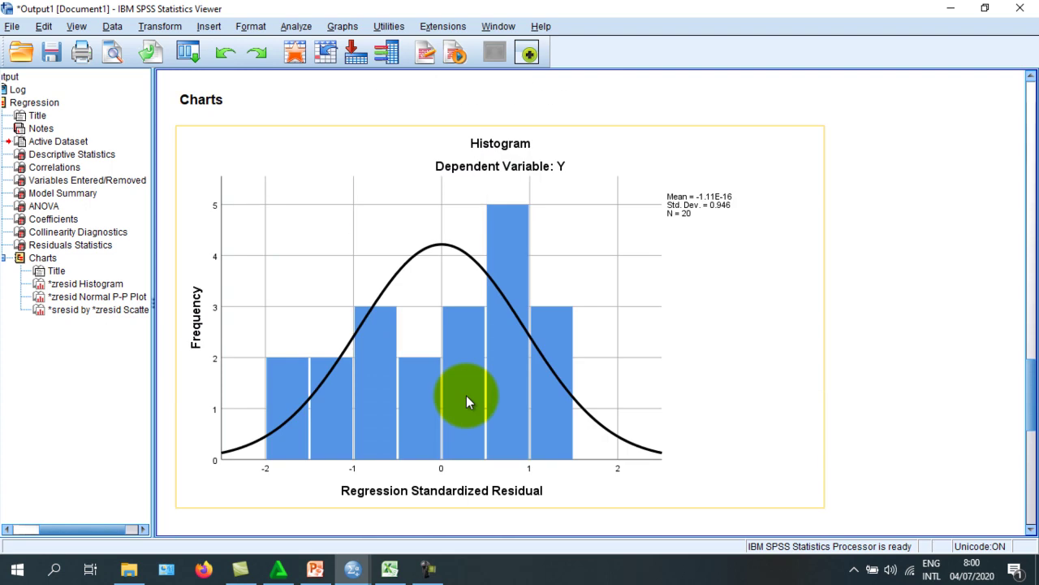
scroll(466, 396, up, 7)
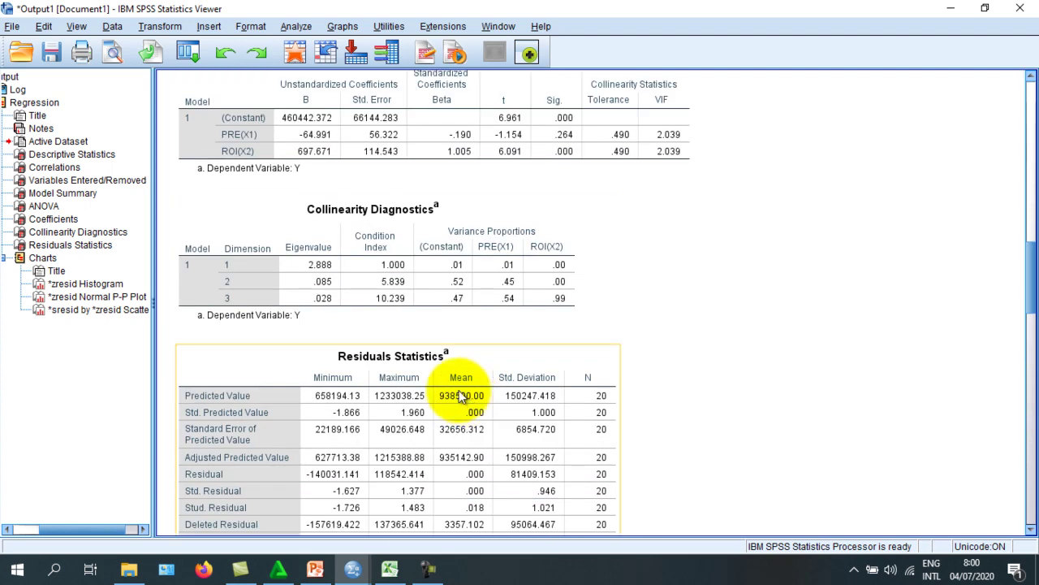
scroll(461, 396, up, 3)
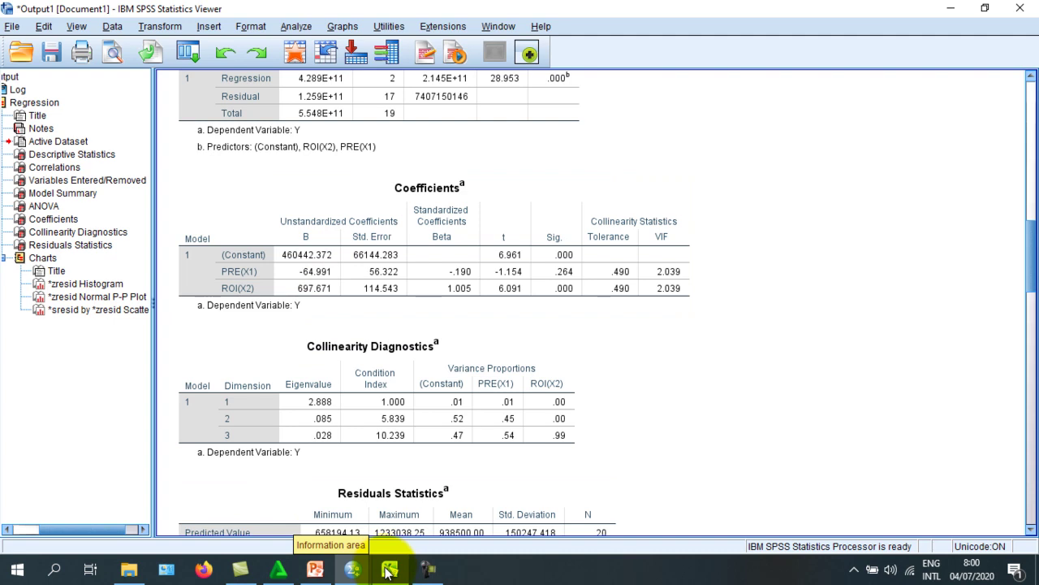
Compare the constant and the PER and ROI coefficients in Excel's Sheet7 with the B values in the SPSS Coefficients table.
mouse_move(387, 573)
click(382, 523)
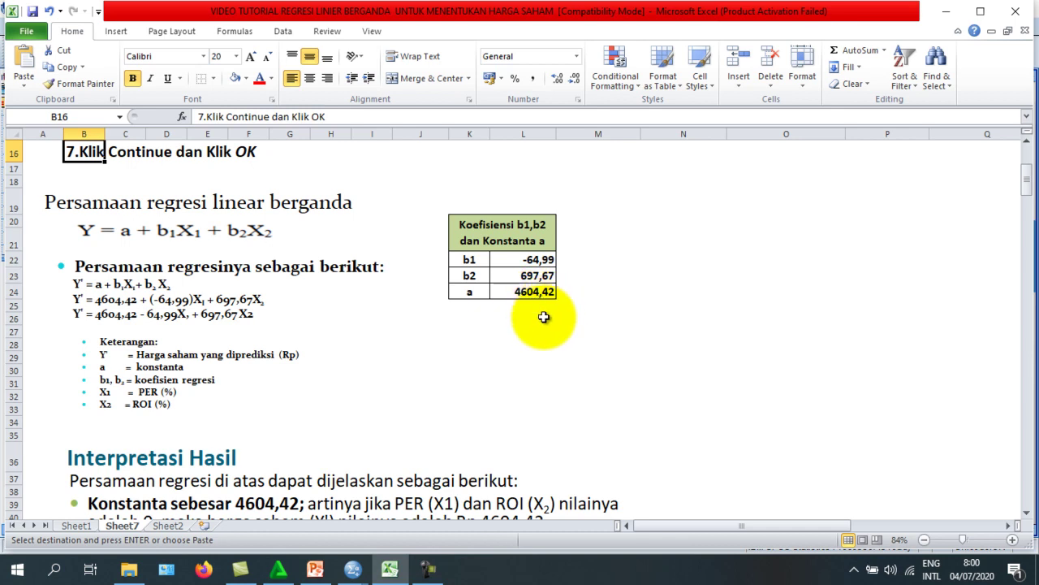
click(354, 563)
click(374, 499)
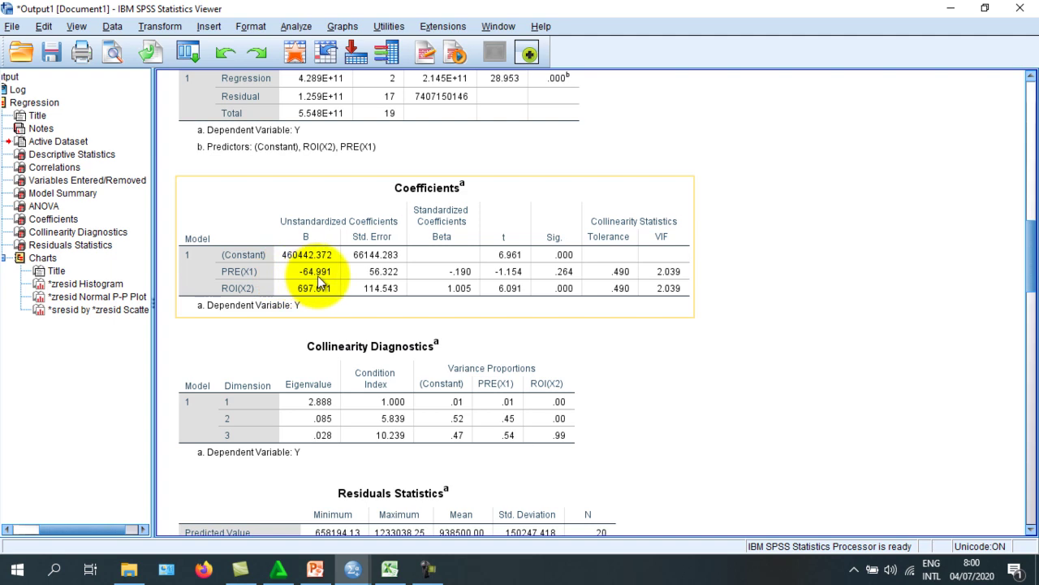
click(391, 570)
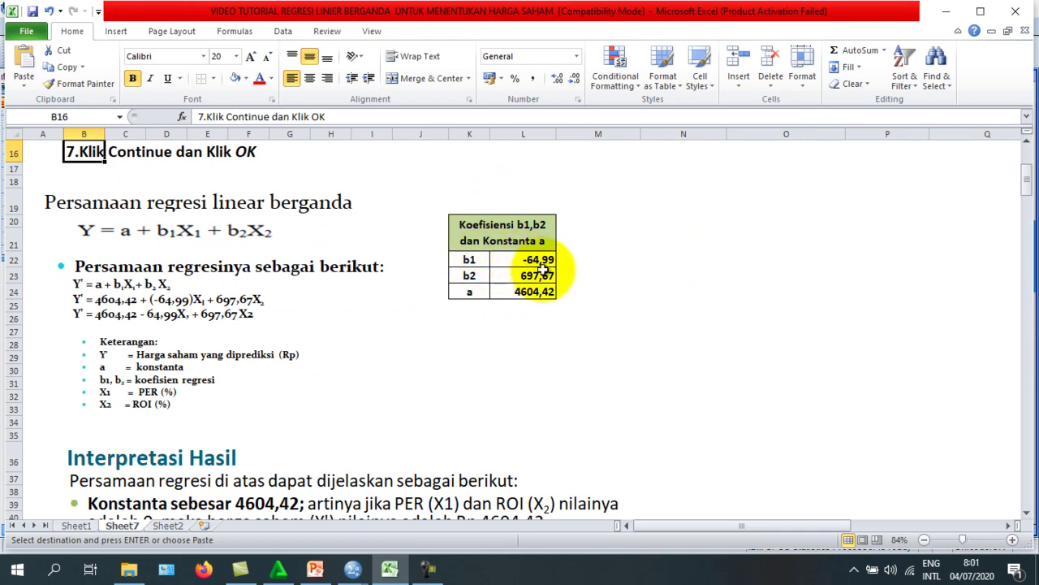
mouse_move(358, 568)
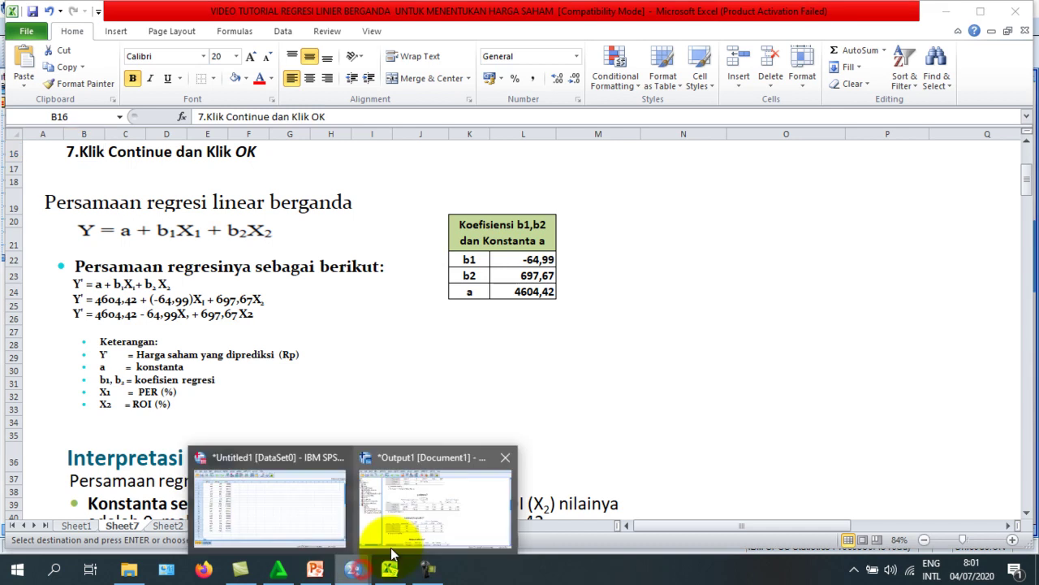
click(406, 520)
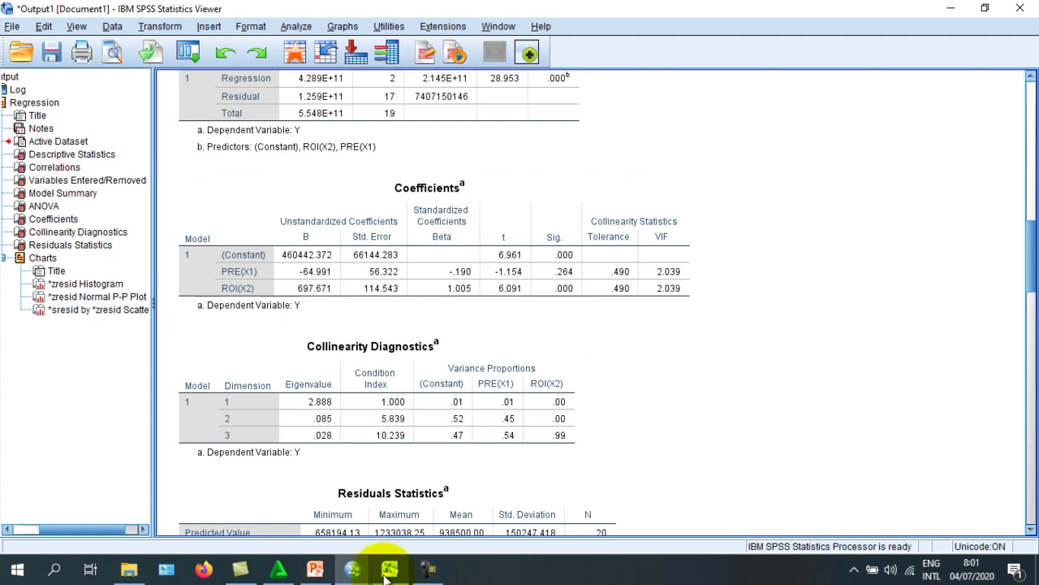
mouse_move(390, 571)
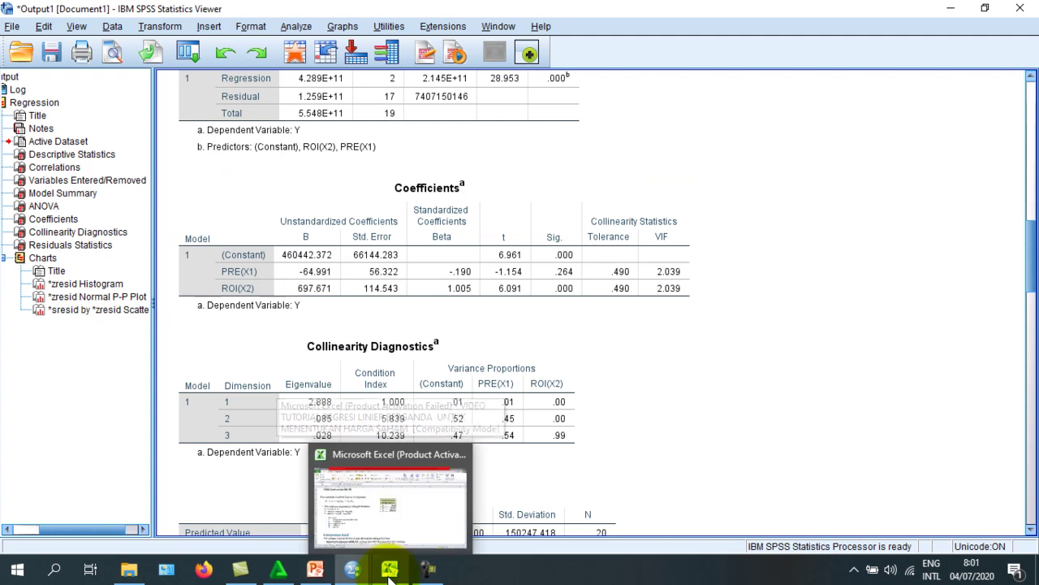
click(392, 527)
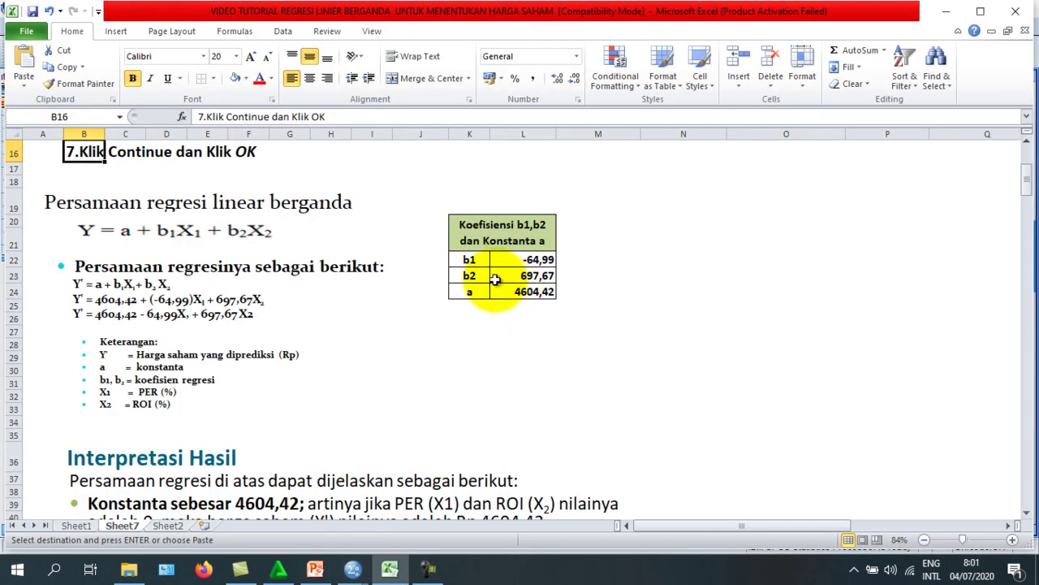
Recheck Sheet7's table of b1, b2 and constant a, and switch to the SPSS output viewer to read the Coefficients table.
click(599, 291)
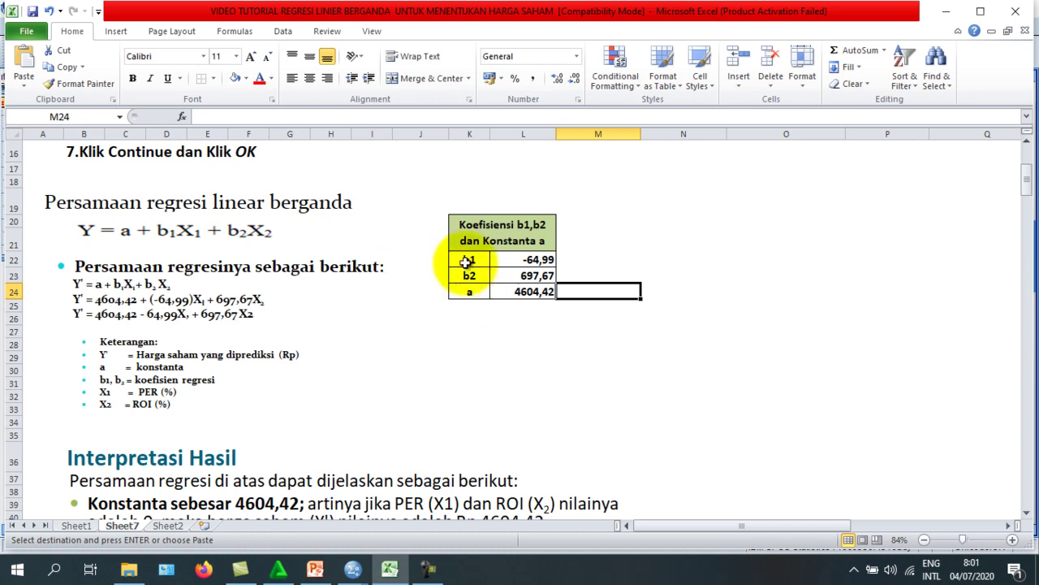
click(436, 308)
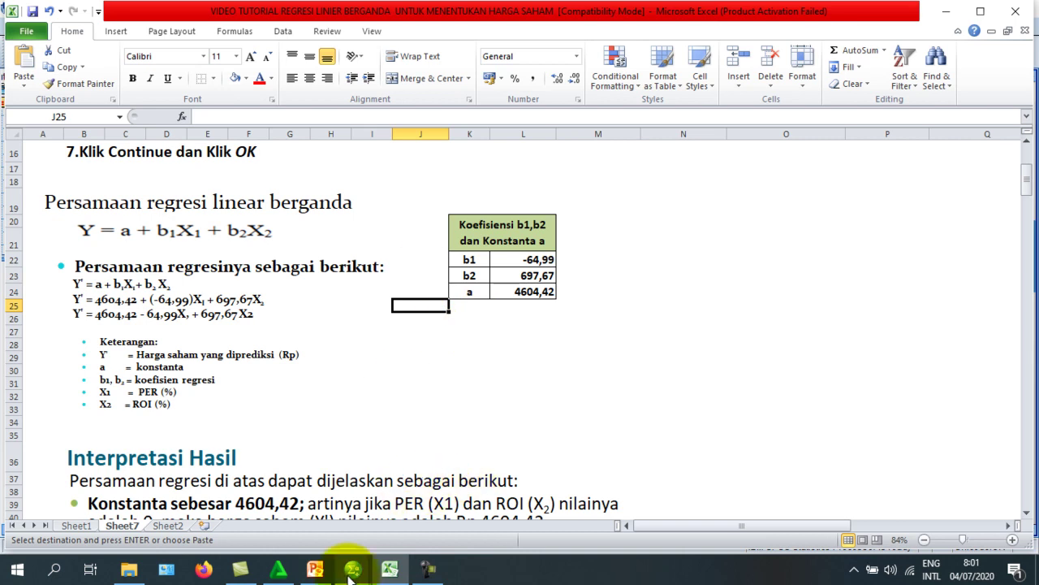
mouse_move(352, 571)
click(407, 526)
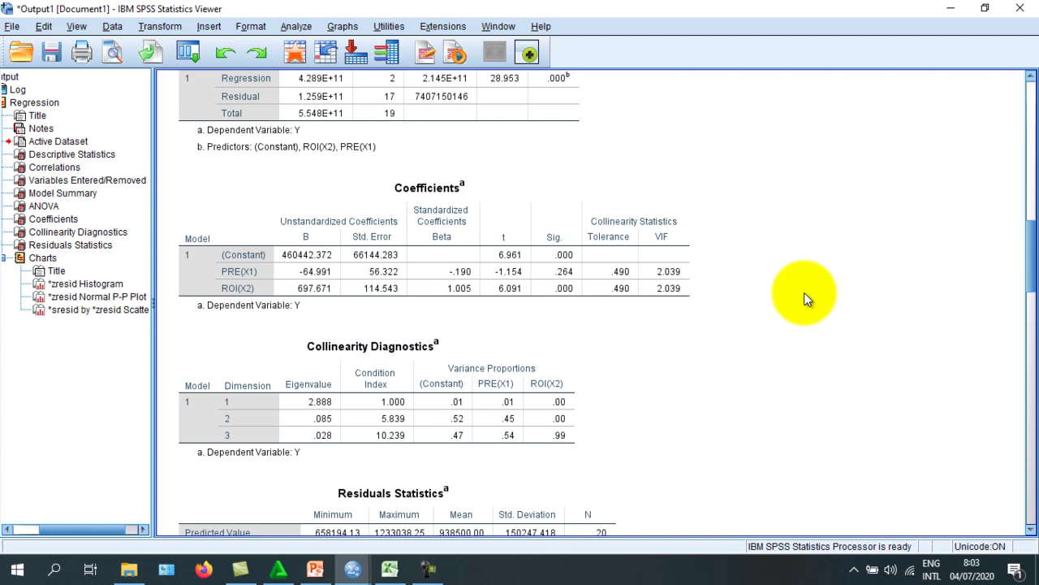
Switch to the Excel workbook and read Sheet7's Interpretasi Hasil notes on the constant and the PER (X1) coefficient.
click(391, 569)
click(334, 403)
scroll(335, 403, down, 3)
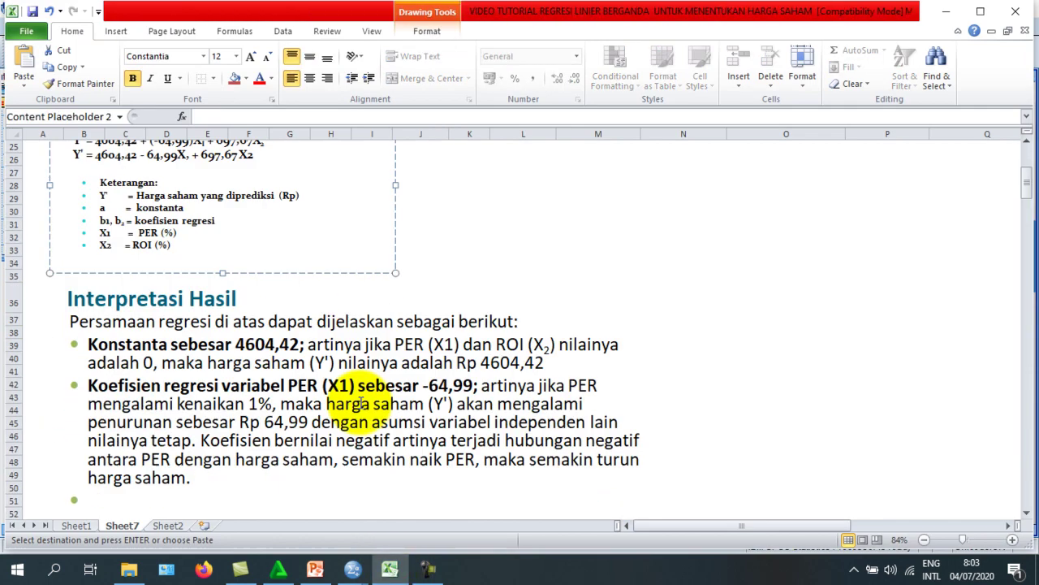
click(711, 385)
scroll(174, 374, down, 3)
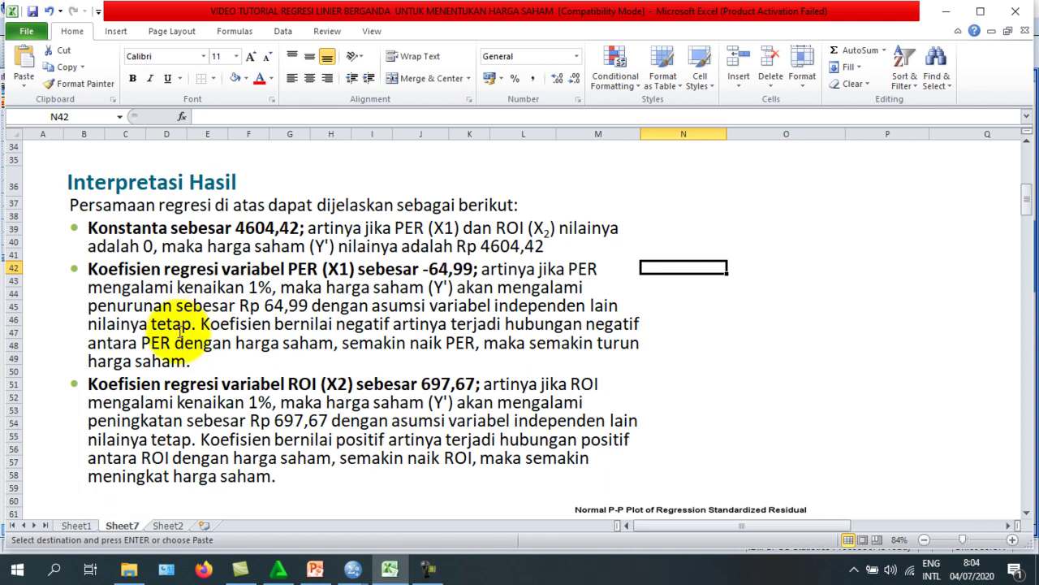
Read the interpretation of the ROI (X2) regression coefficient at the end of the Interpretasi Hasil notes.
scroll(181, 328, down, 1)
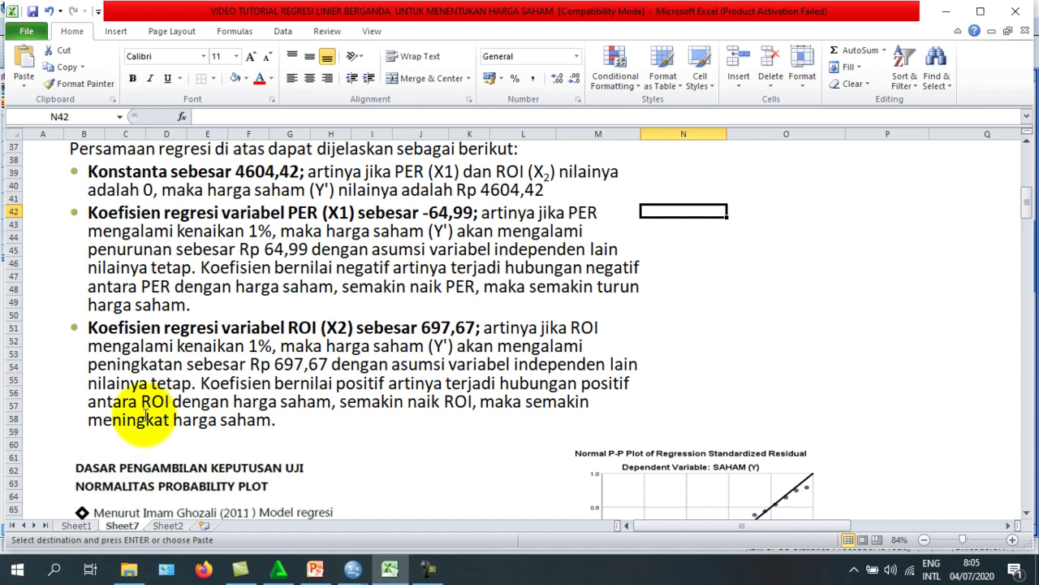
click(293, 425)
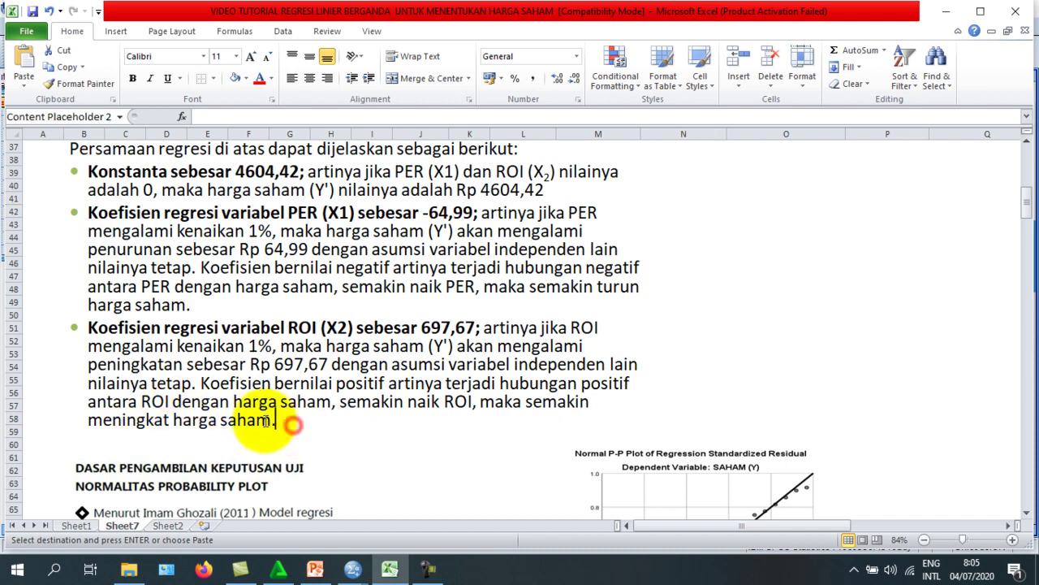
scroll(218, 397, up, 2)
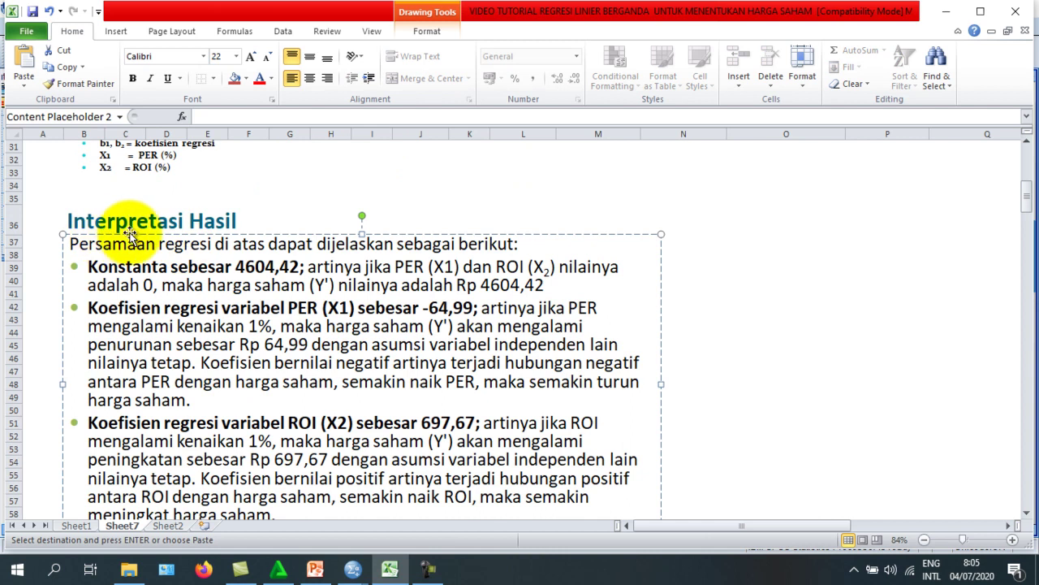
scroll(272, 297, down, 2)
click(756, 338)
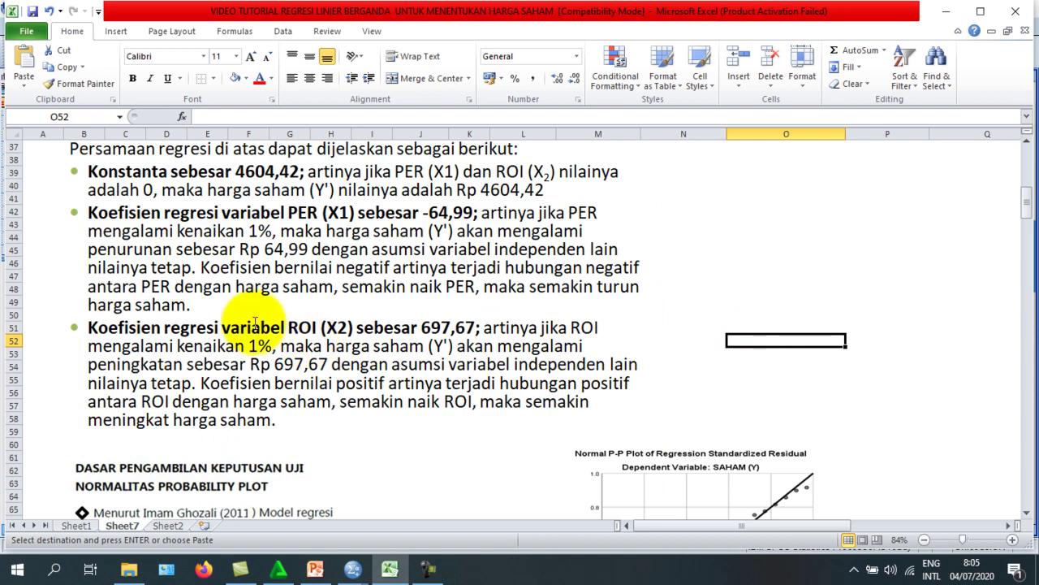
Check the implementation stages slide in PowerPoint, and return to Excel's Sheet7 to read the normality probability plot criteria beside the P-P plot.
scroll(224, 321, down, 2)
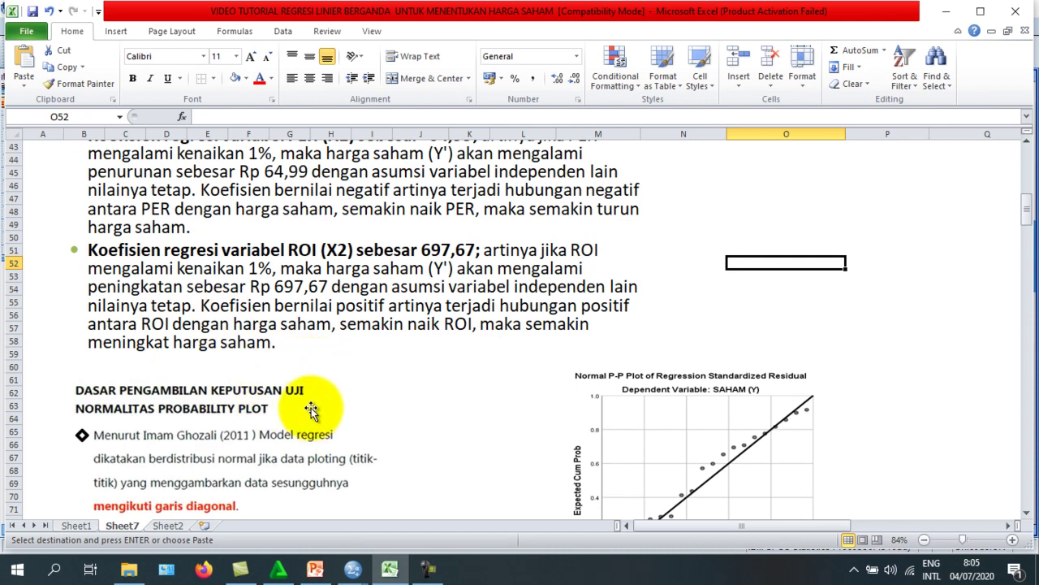
scroll(309, 415, down, 1)
click(317, 568)
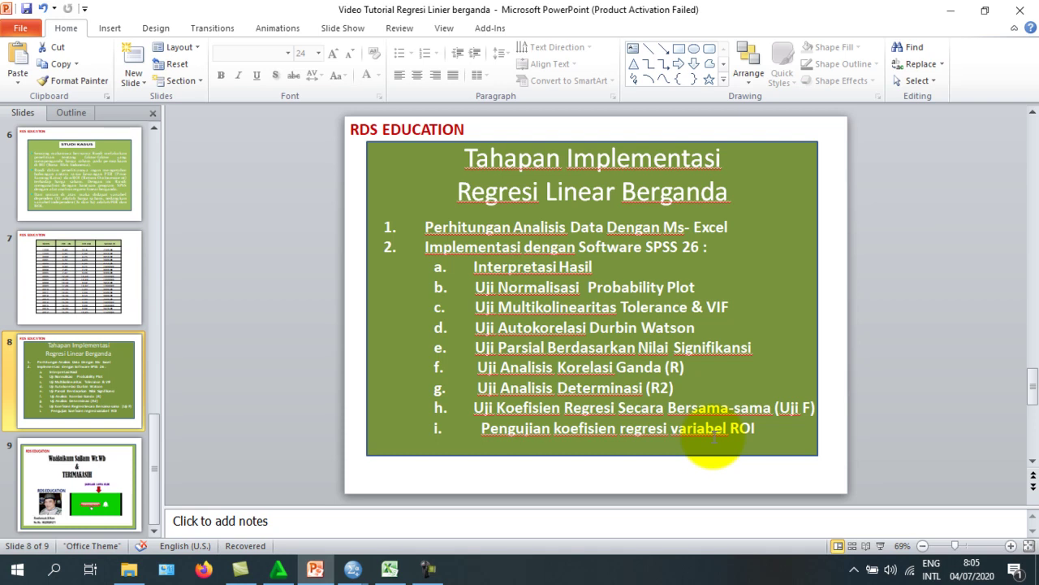
click(390, 569)
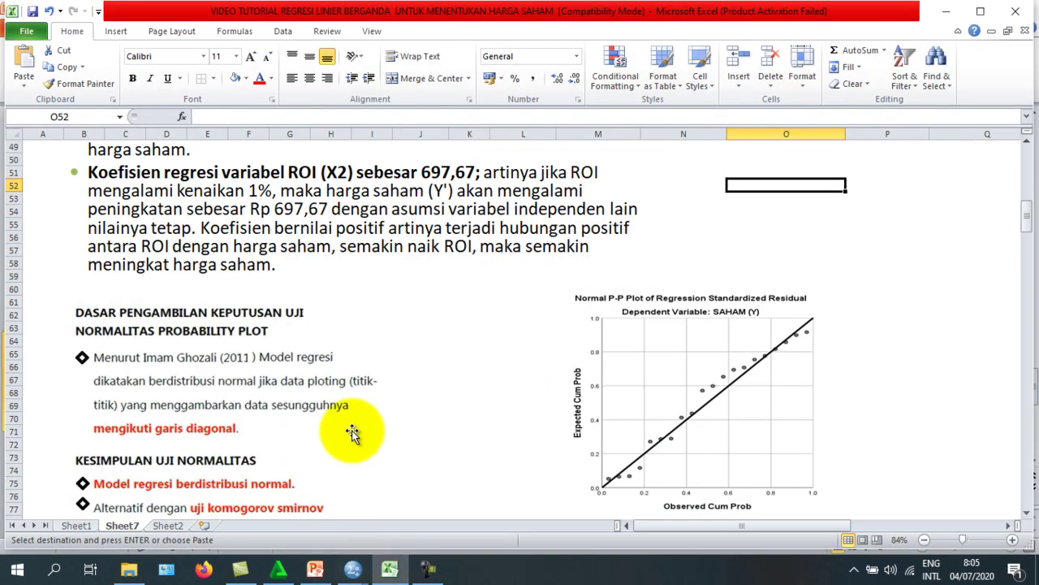
click(439, 392)
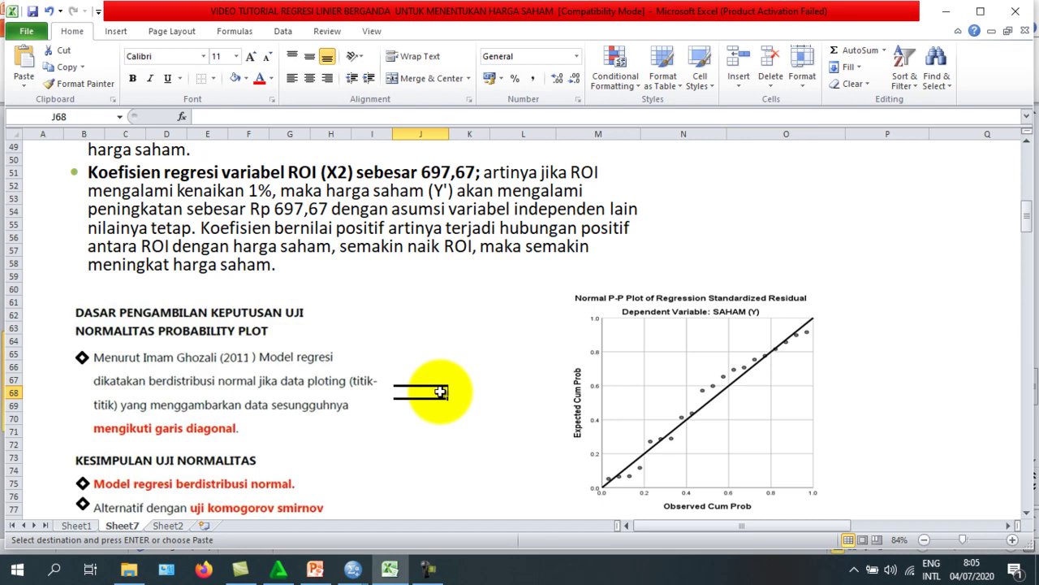
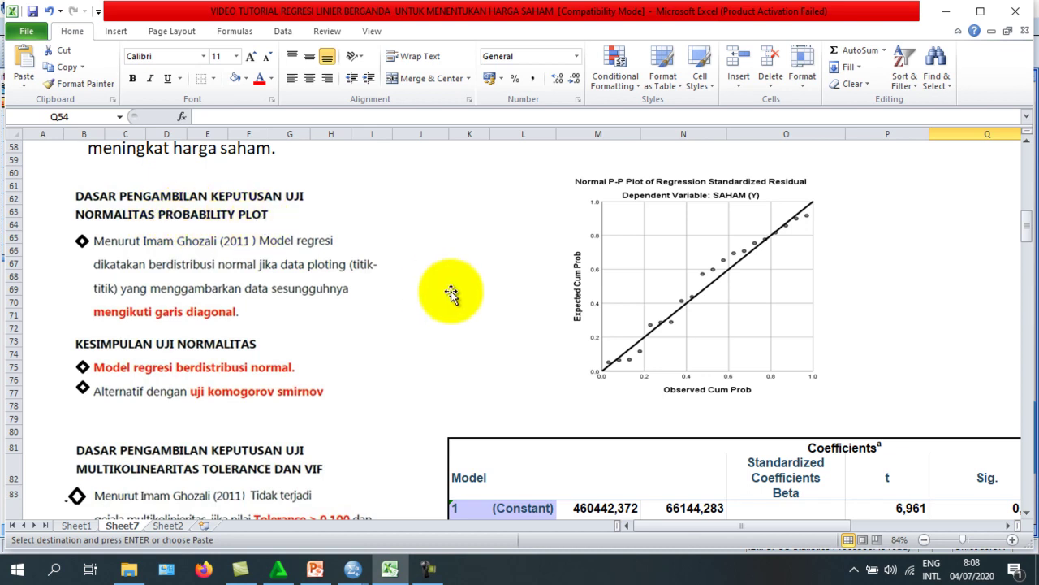
Compare the Tolerance and VIF columns of Sheet7's Coefficients table with the multicollinearity test criteria.
scroll(452, 293, down, 4)
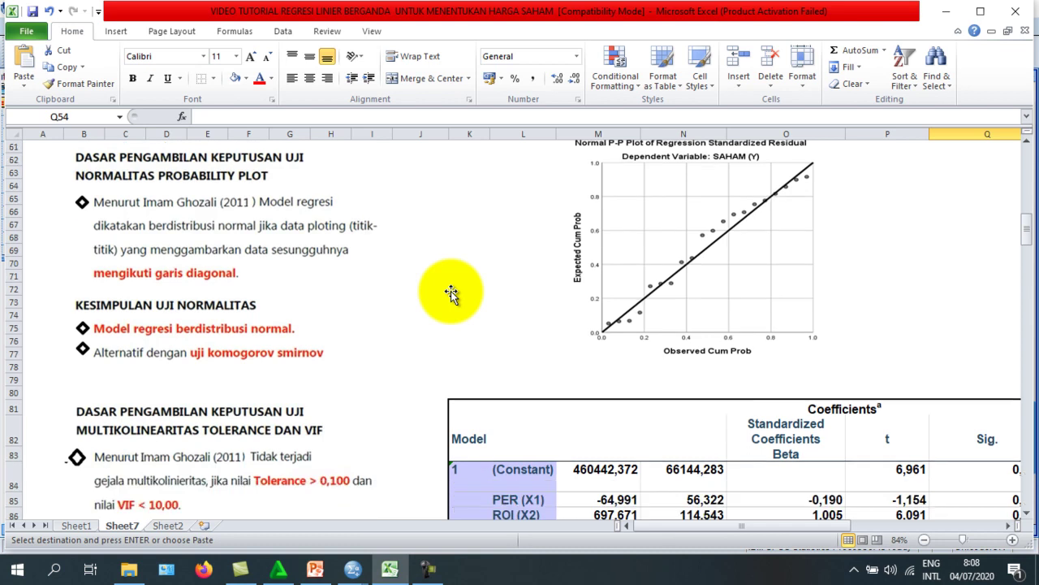
scroll(424, 295, down, 1)
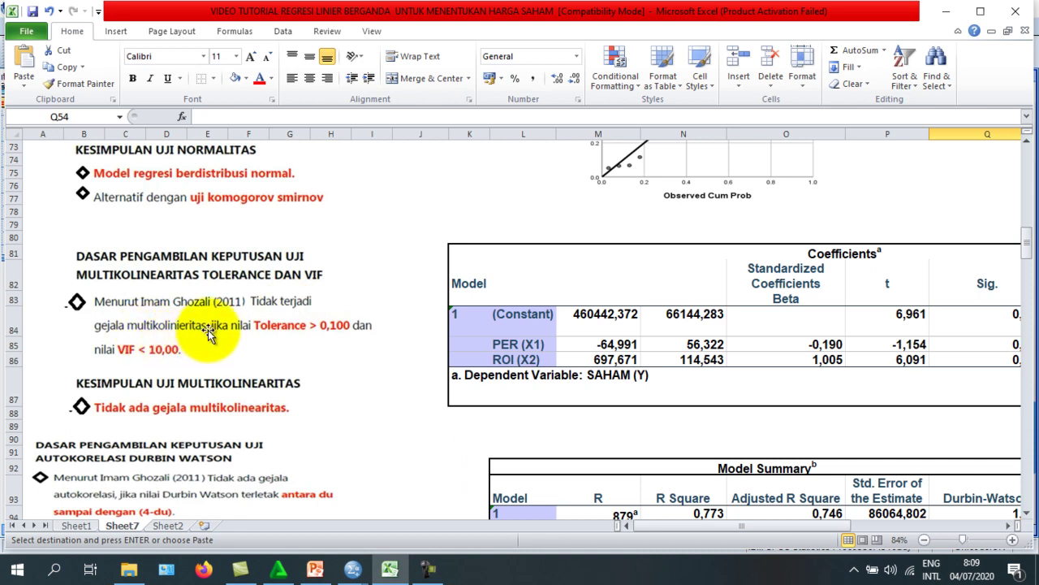
drag(665, 527, 806, 533)
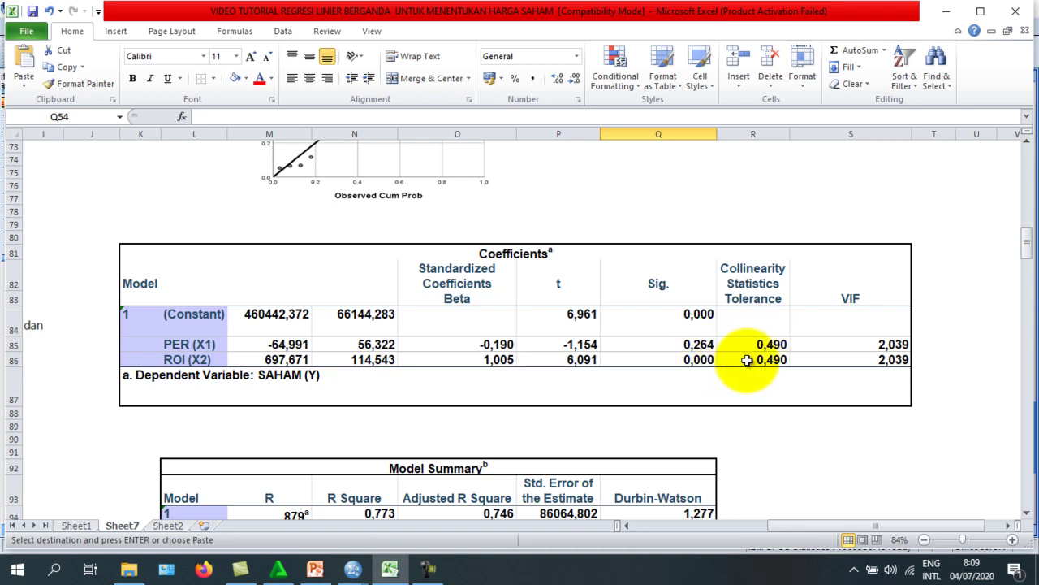
drag(812, 520, 617, 529)
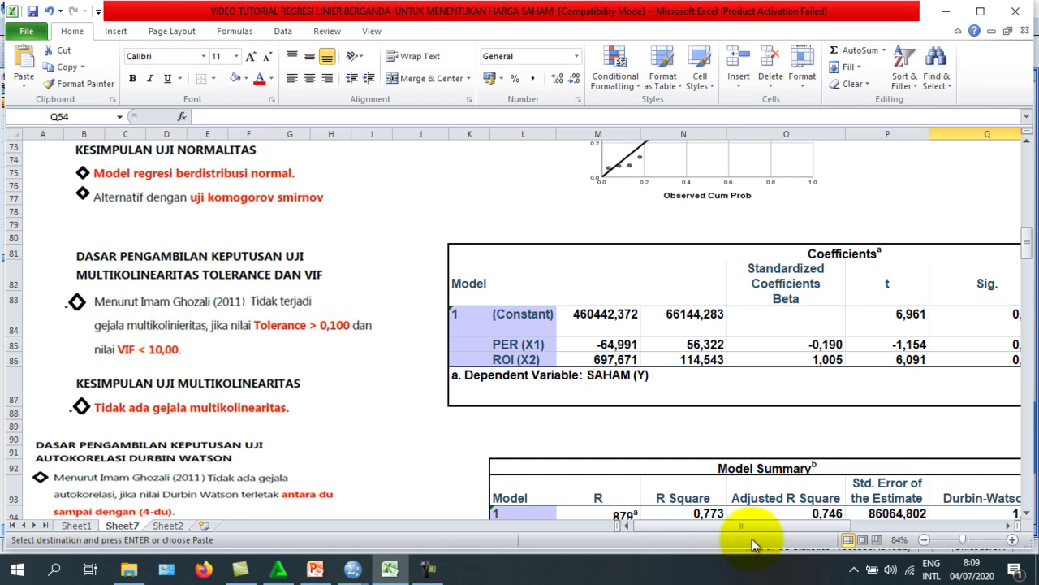
drag(694, 526, 857, 525)
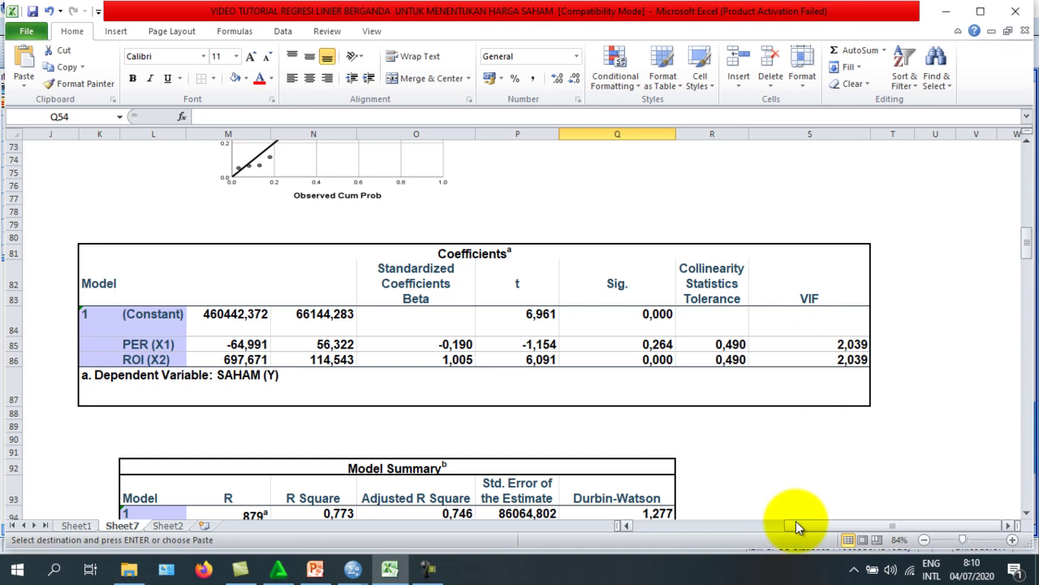
drag(803, 523, 656, 550)
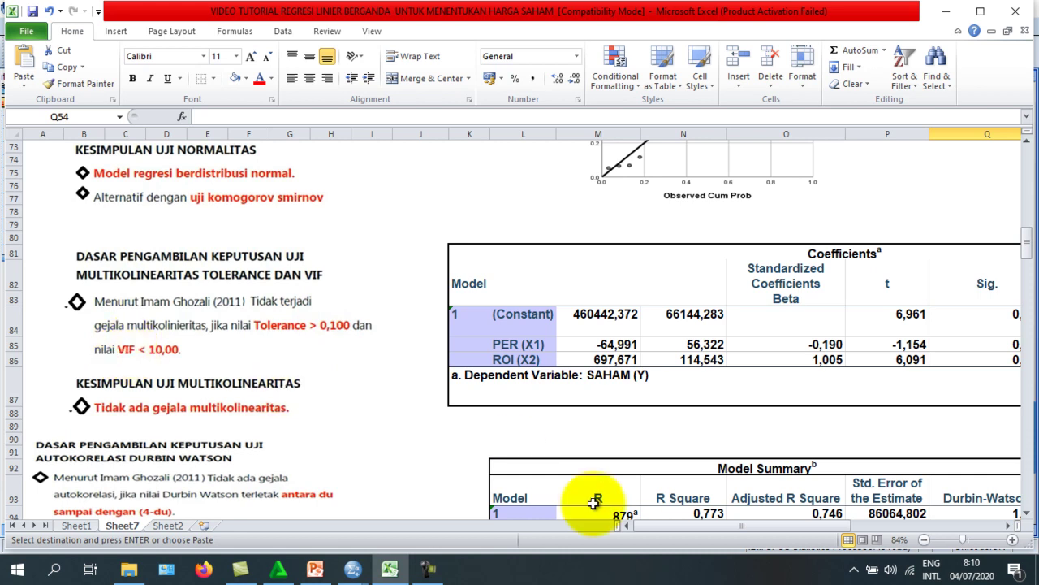
drag(660, 525, 588, 551)
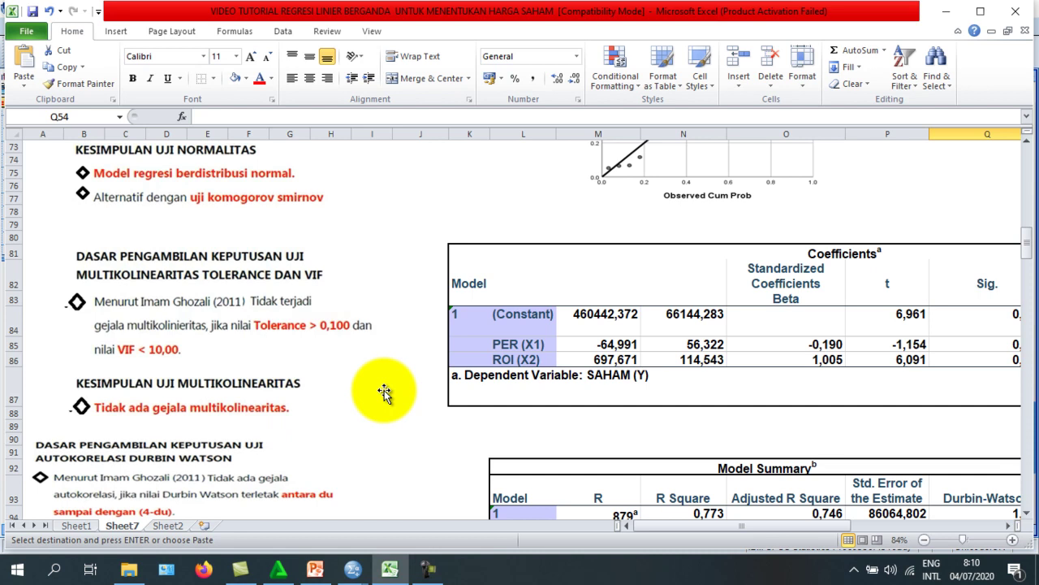
Shift the Durbin-Watson autocorrelation notes picture slightly to the right, roughly in line with the multicollinearity notes above, and deselect it.
scroll(384, 392, down, 4)
click(134, 317)
drag(134, 316, 191, 318)
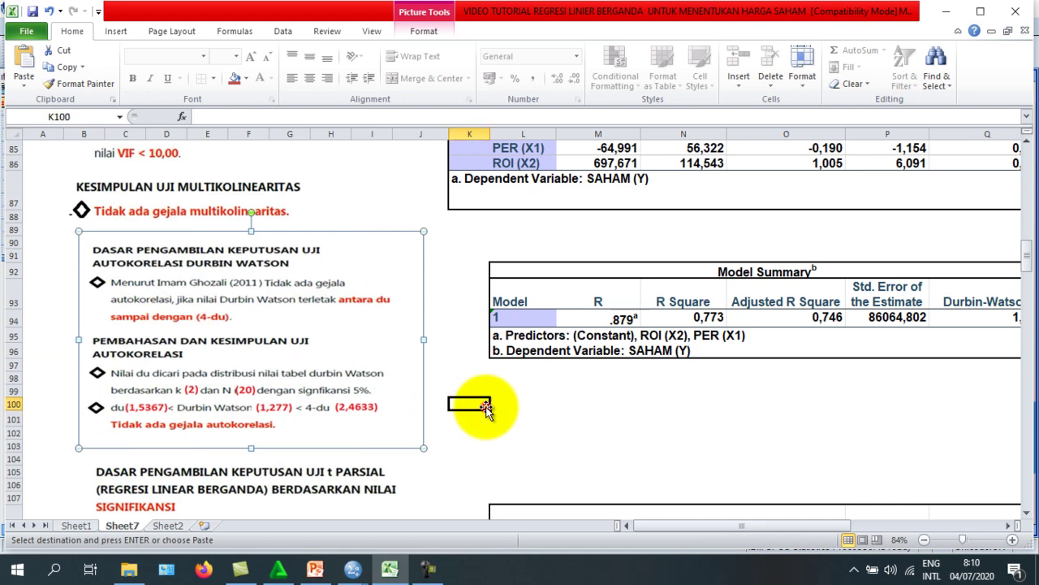
click(483, 405)
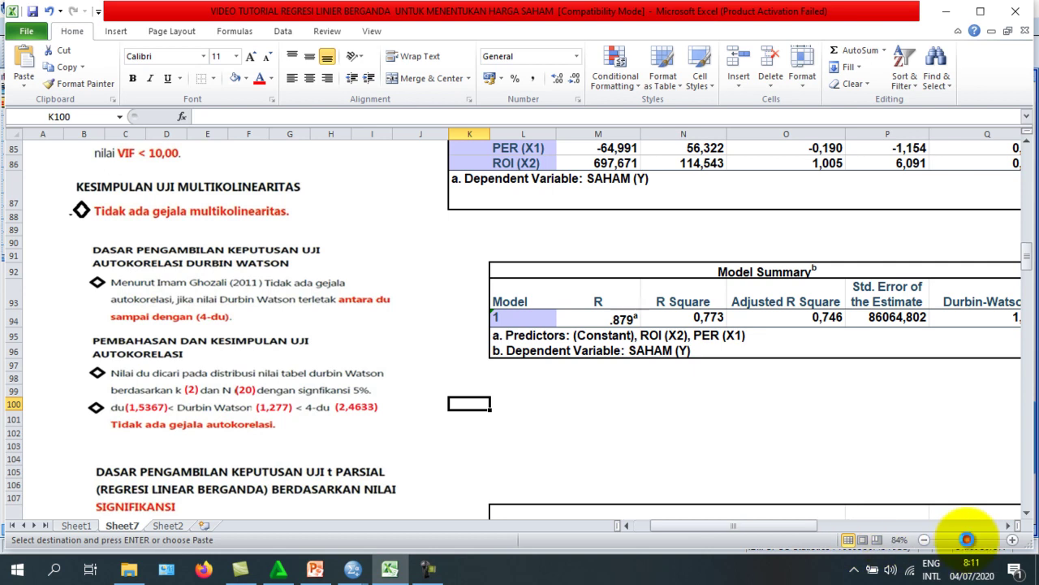
Enlarge the sheet to 96% and compare the Model Summary's Durbin-Watson value with the autocorrelation limits du and 4-du.
click(966, 538)
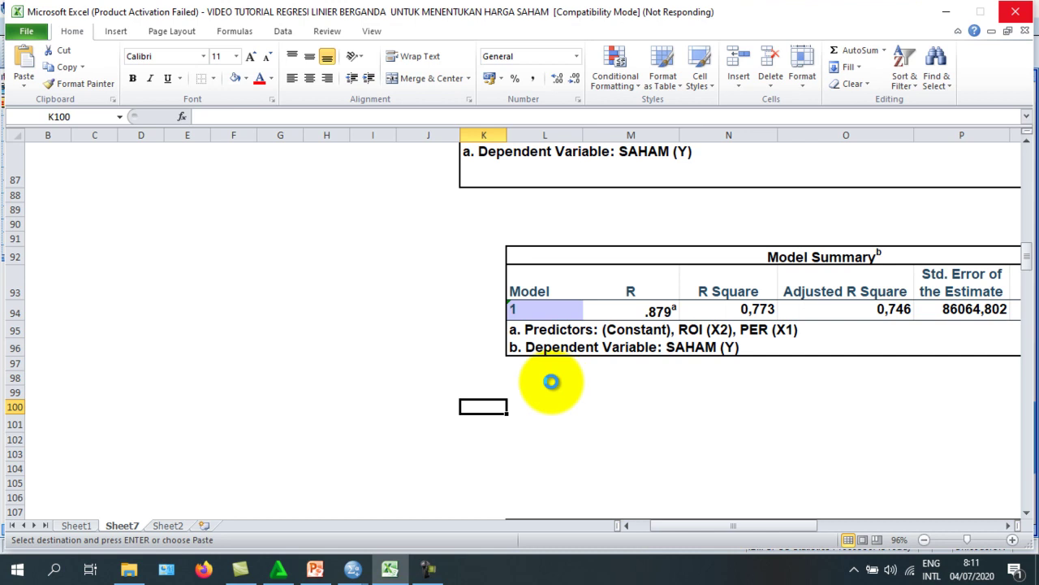
click(552, 388)
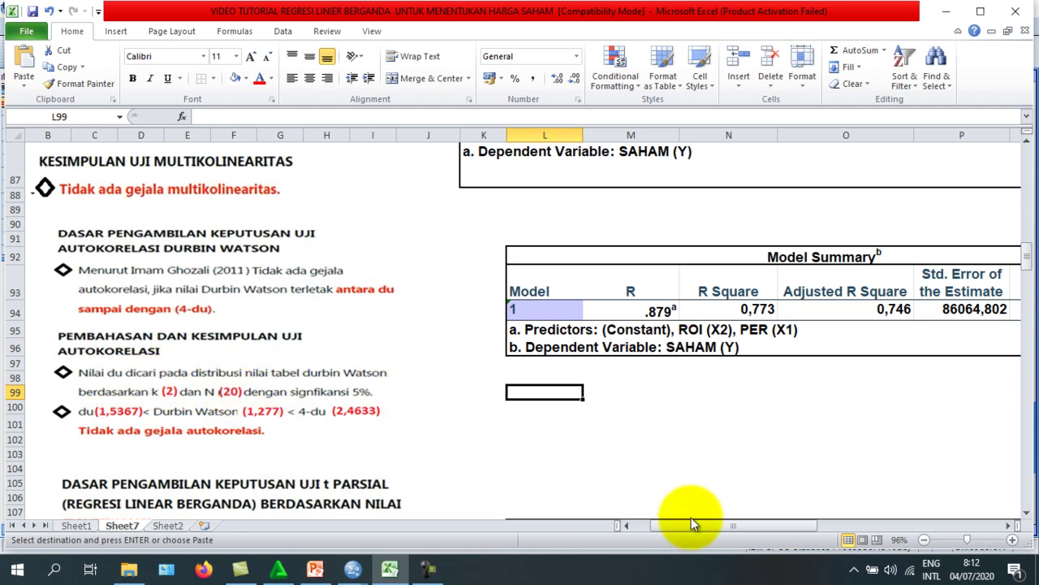
drag(682, 528, 751, 528)
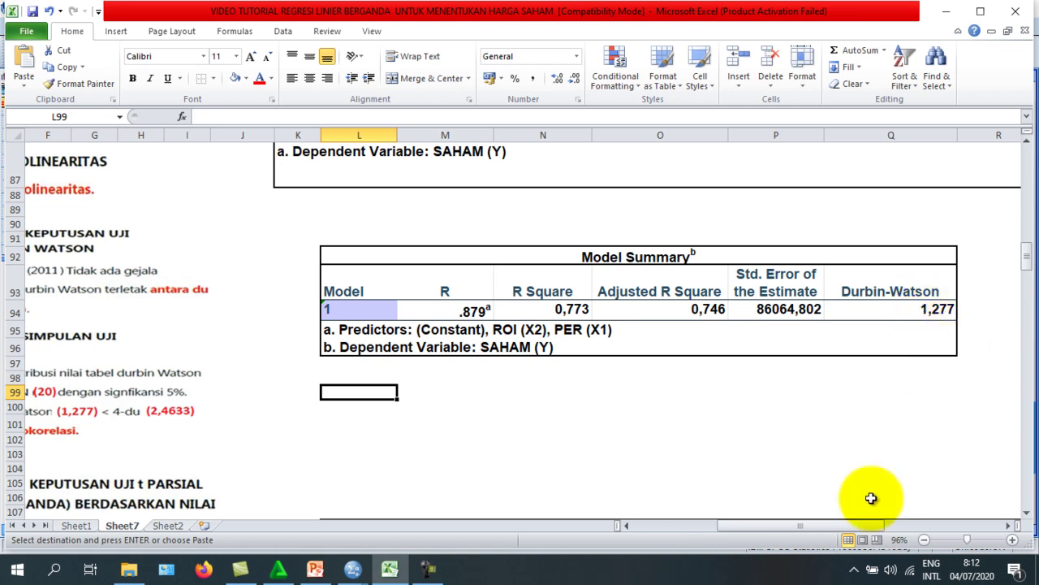
drag(778, 526, 690, 526)
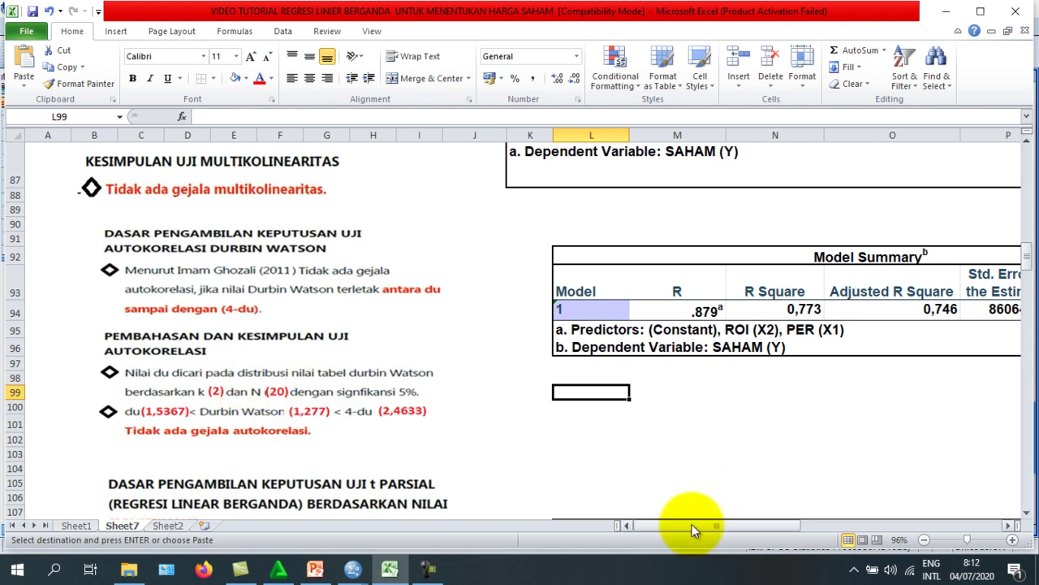
drag(683, 525, 749, 526)
Look over Sheet7's multicollinearity table, partial t-test section and Korelasi Ganda (R) notes.
scroll(579, 427, up, 4)
scroll(582, 424, up, 2)
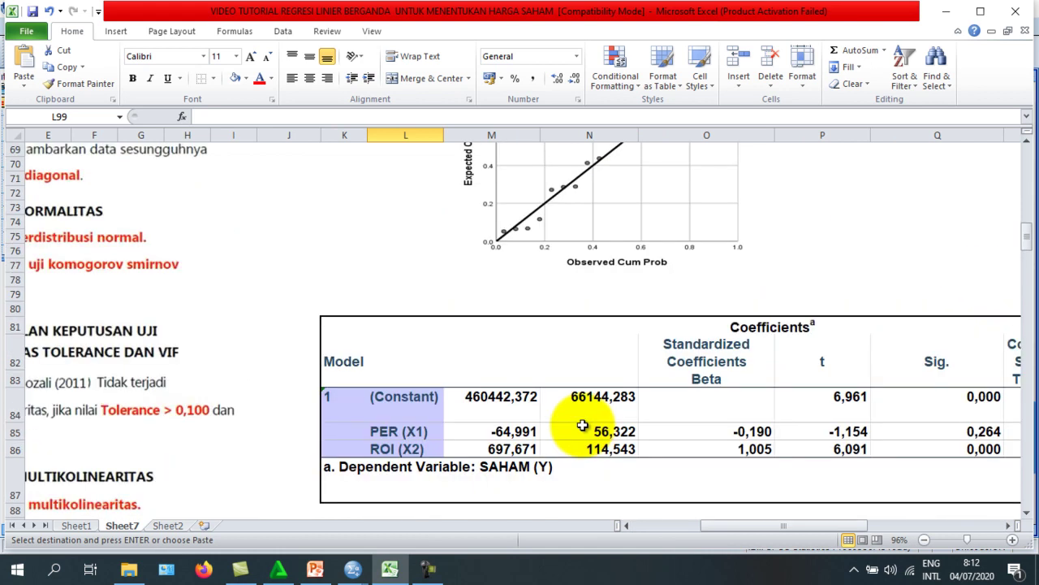
scroll(582, 425, down, 10)
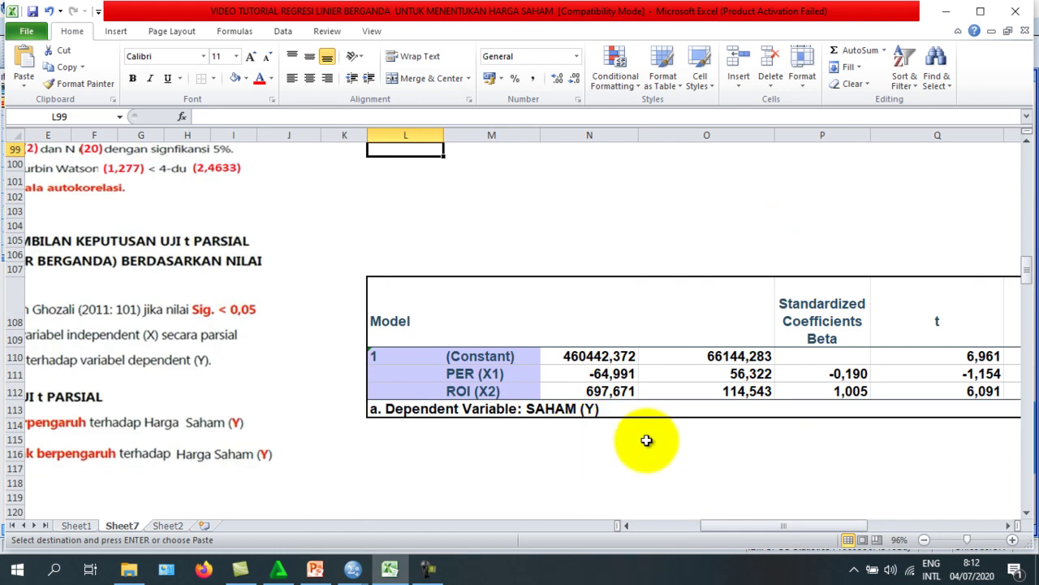
scroll(647, 440, down, 1)
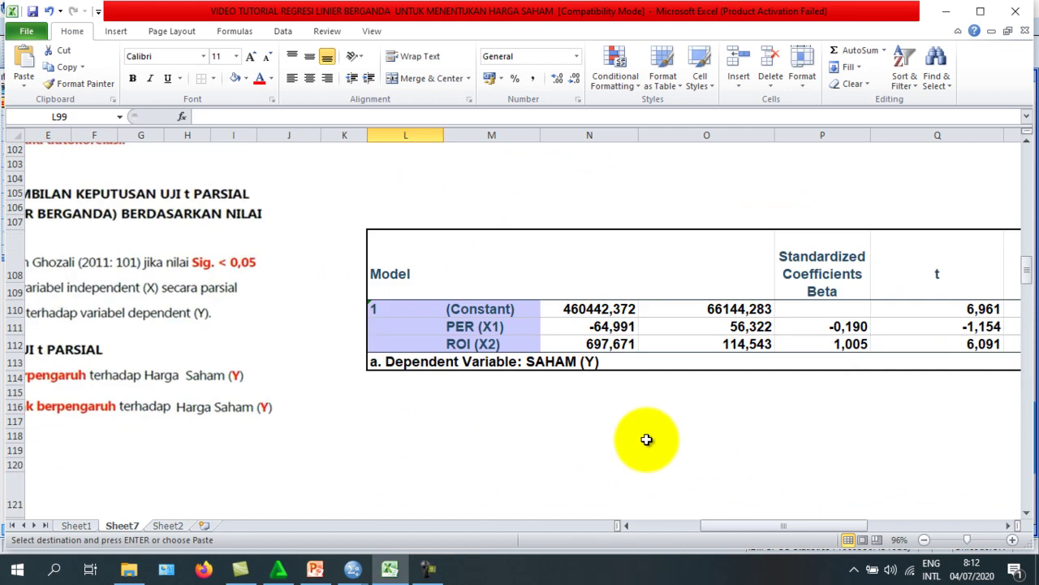
scroll(646, 439, down, 6)
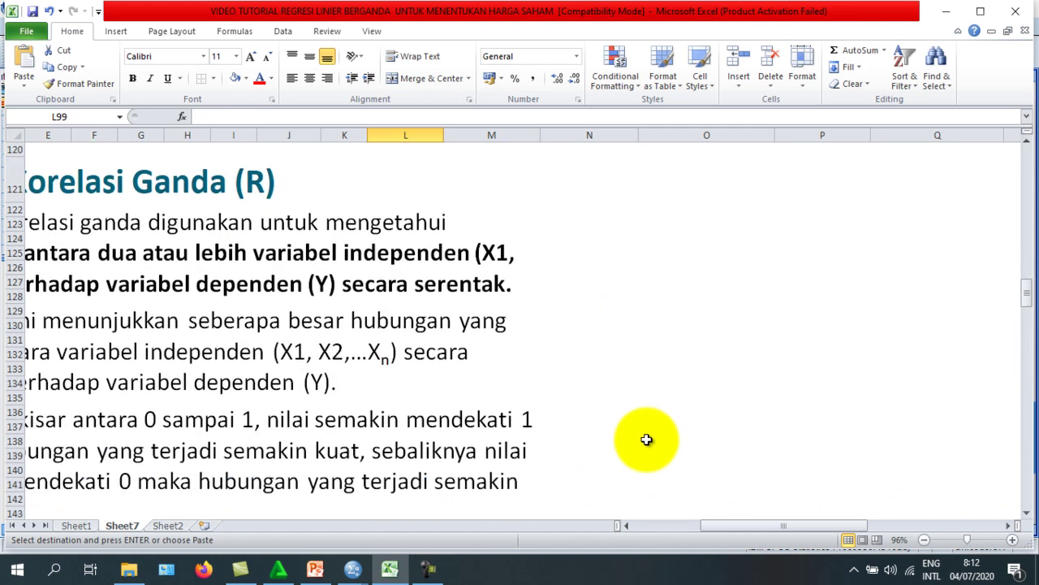
scroll(520, 454, up, 7)
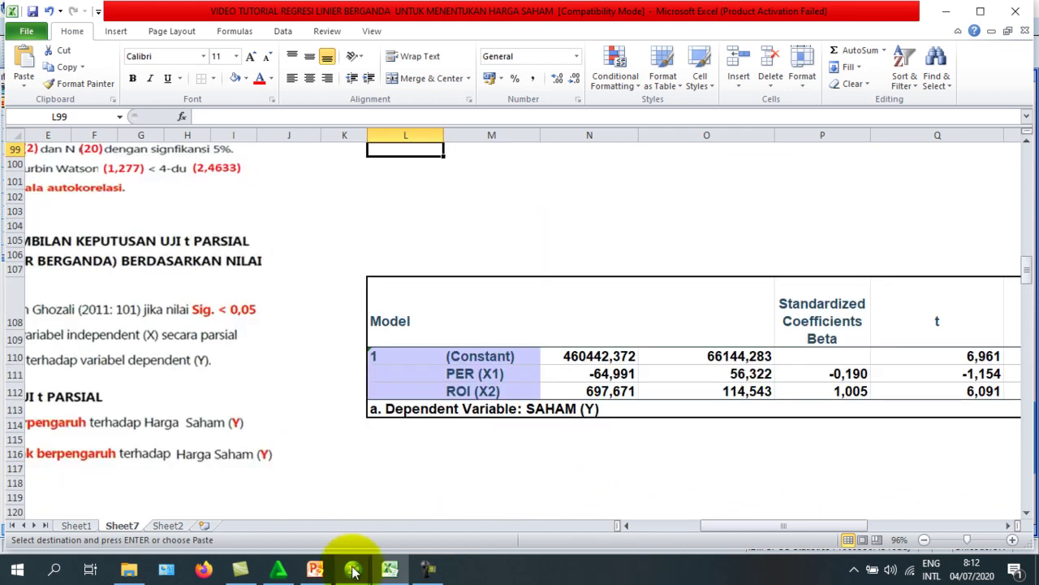
Switch to the SPSS output viewer and find the Model Summary table with the Durbin-Watson statistic.
mouse_move(361, 572)
click(409, 522)
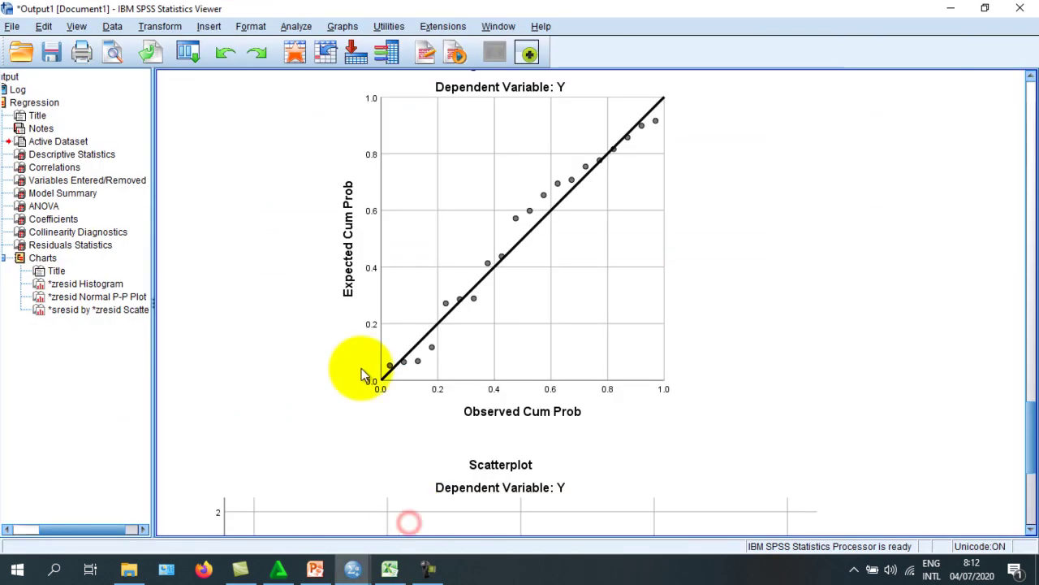
scroll(357, 365, up, 10)
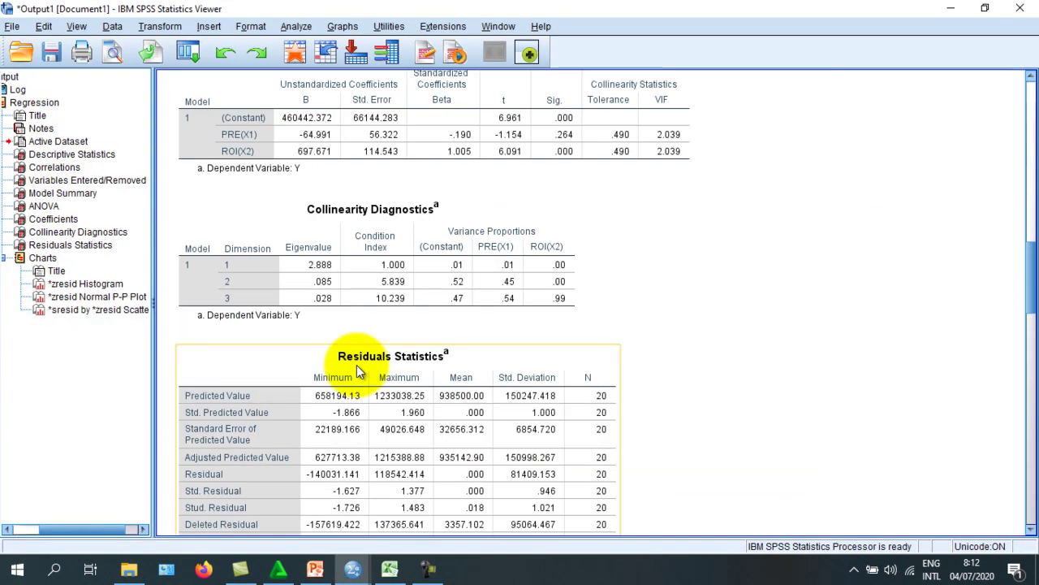
scroll(356, 364, up, 3)
scroll(406, 374, up, 5)
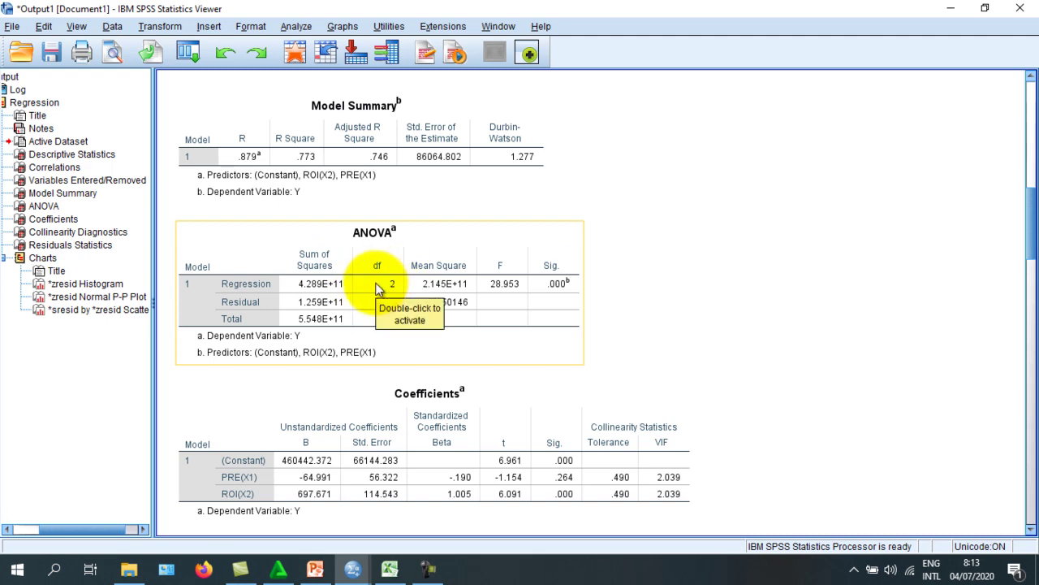
Check the sample size in the SPSS Descriptive Statistics table, then switch to Excel and find the autocorrelation discussion on Sheet7.
scroll(388, 287, up, 10)
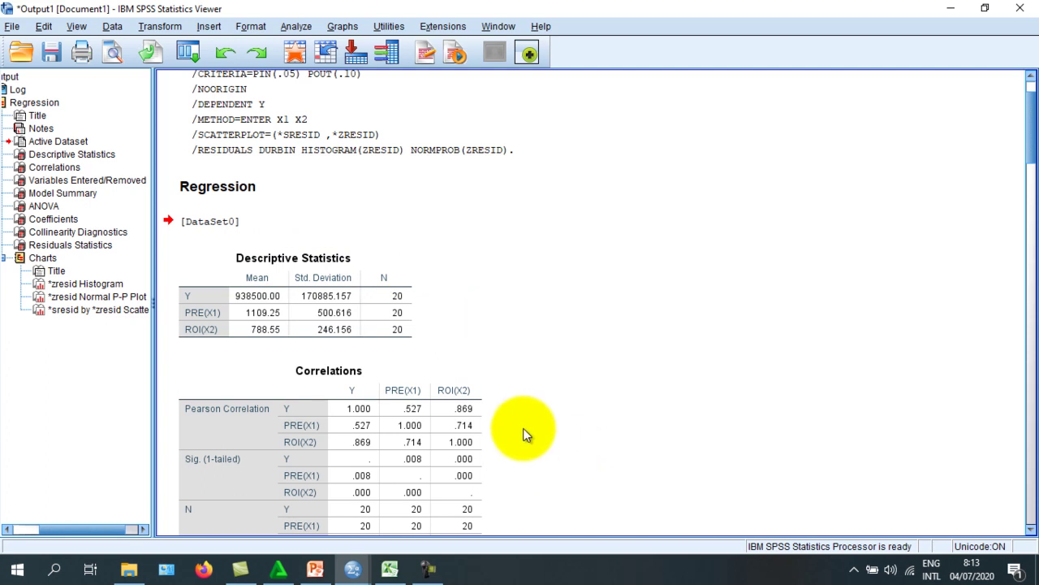
click(390, 569)
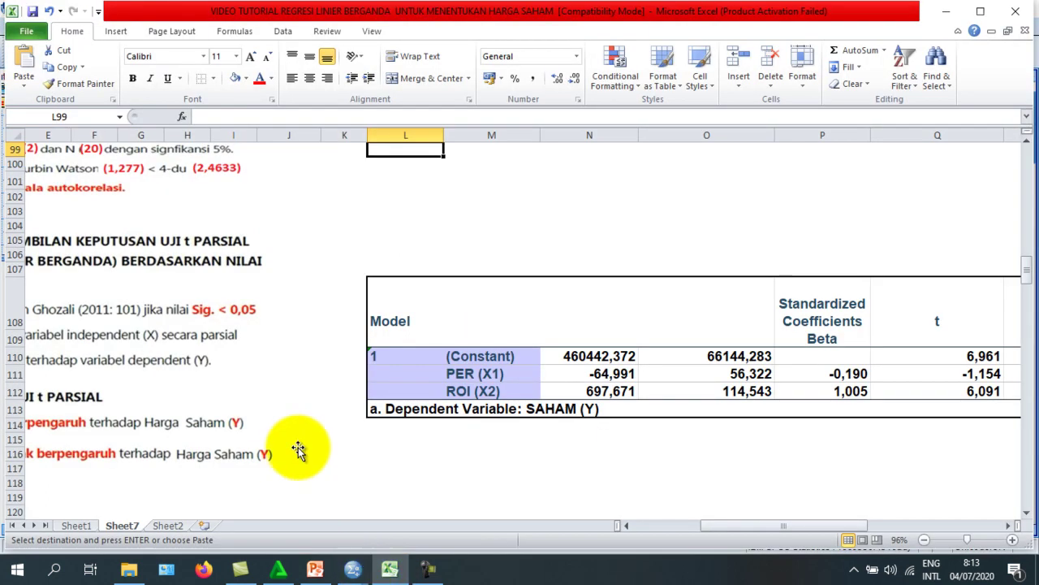
drag(727, 527, 642, 535)
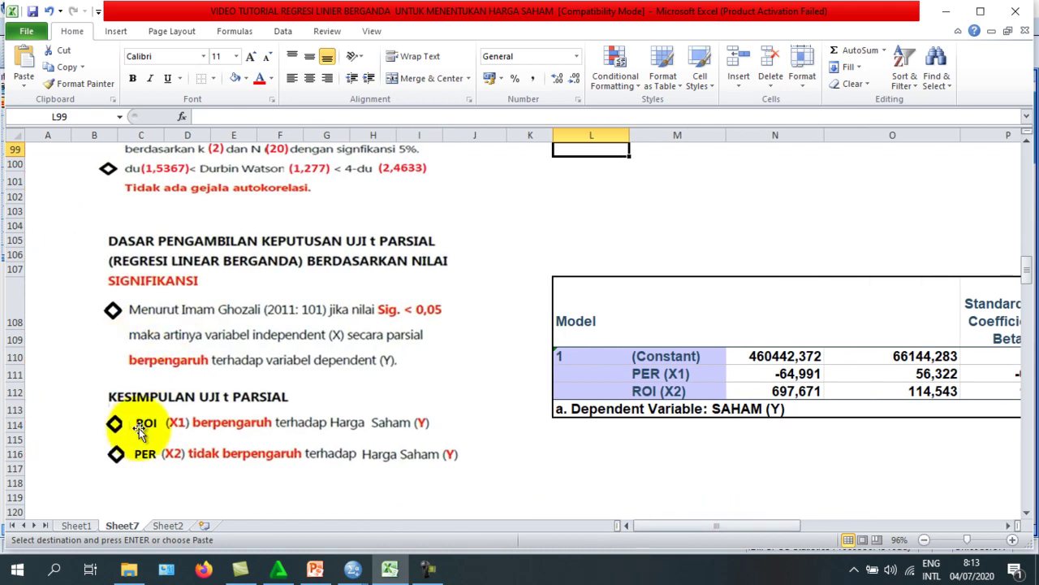
scroll(177, 345, up, 2)
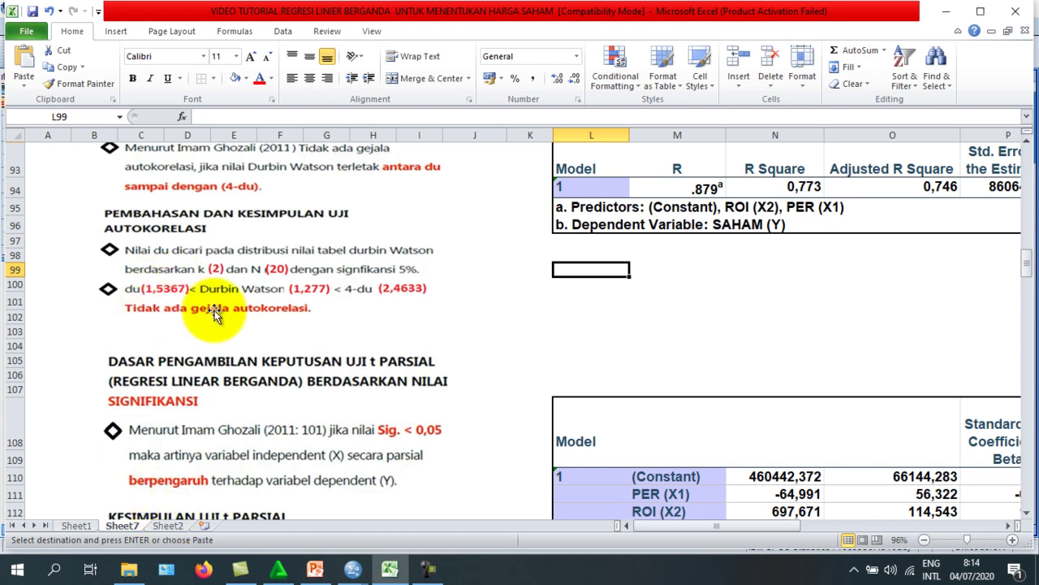
Look up the dU value for k=2 and n=20 in the 5% Durbin-Watson table on Sheet2.
click(165, 525)
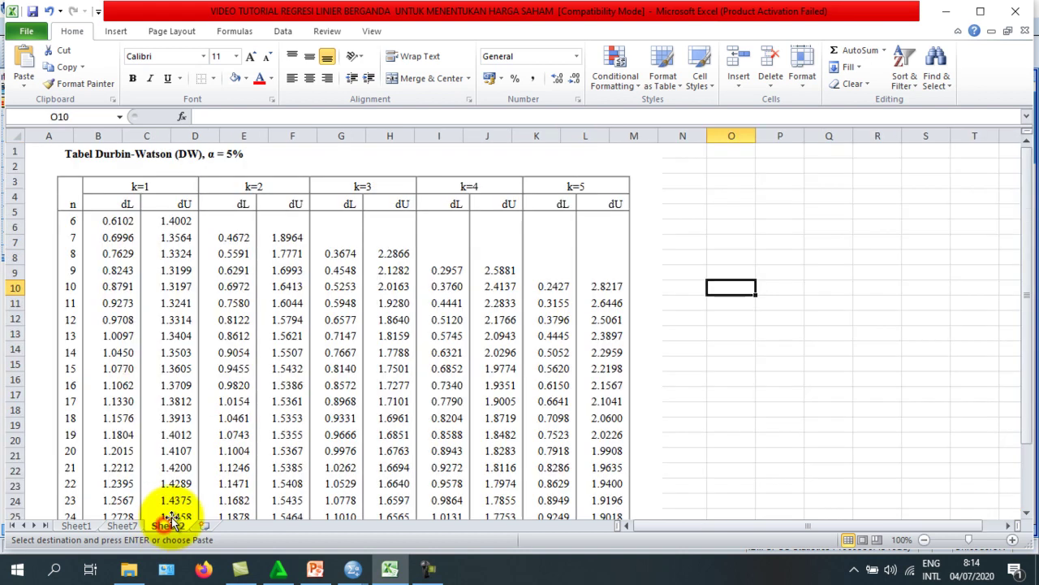
scroll(147, 224, down, 1)
scroll(147, 224, up, 1)
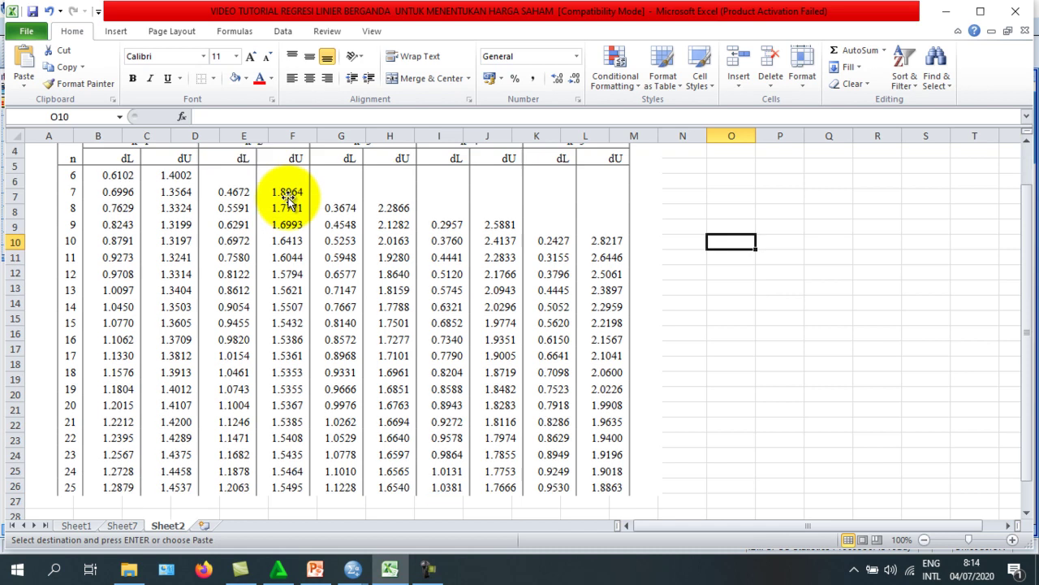
scroll(290, 197, down, 1)
scroll(299, 167, up, 1)
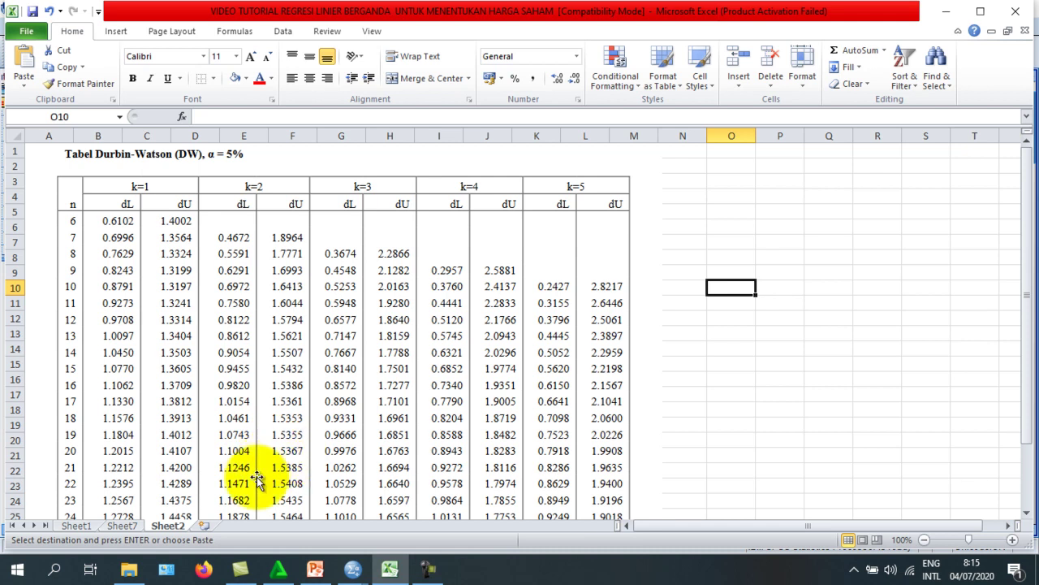
Return to Sheet7 and calculate the 4-du limit in cell L101 with the formula =4-1,5367.
click(122, 525)
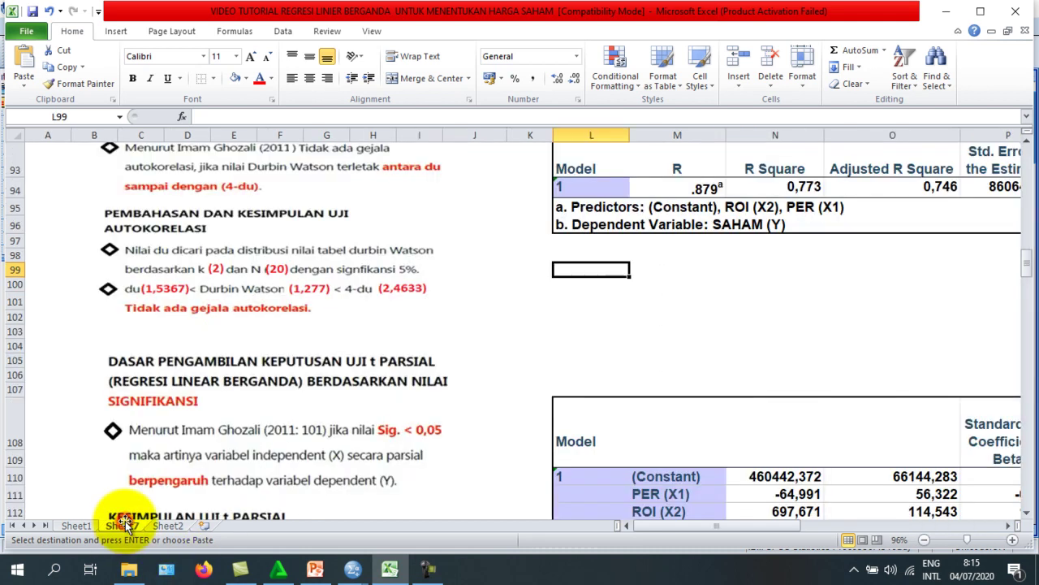
scroll(116, 442, down, 1)
scroll(119, 448, up, 1)
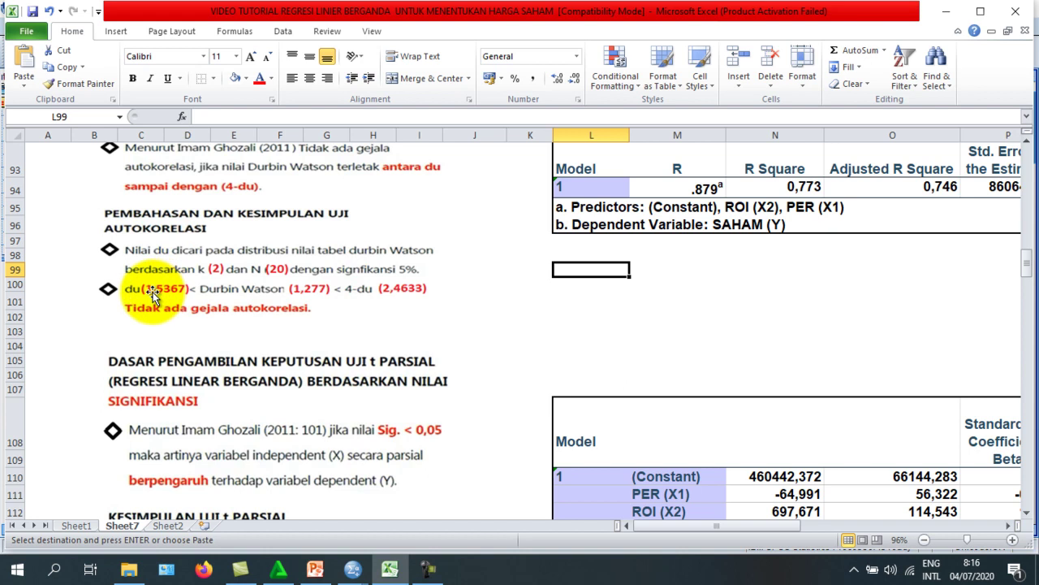
click(561, 299)
text(=)
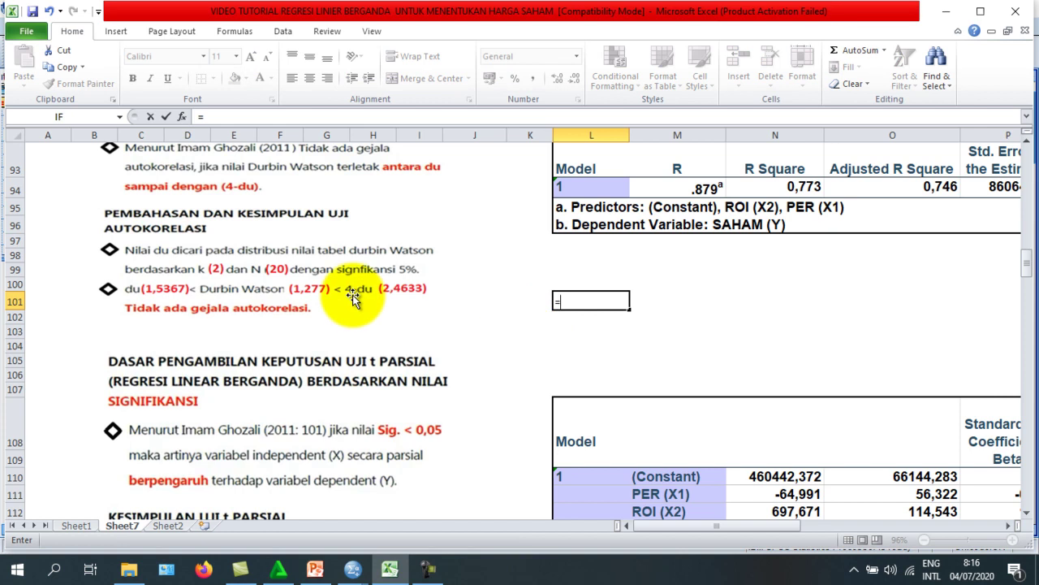
text(4-1,5367)
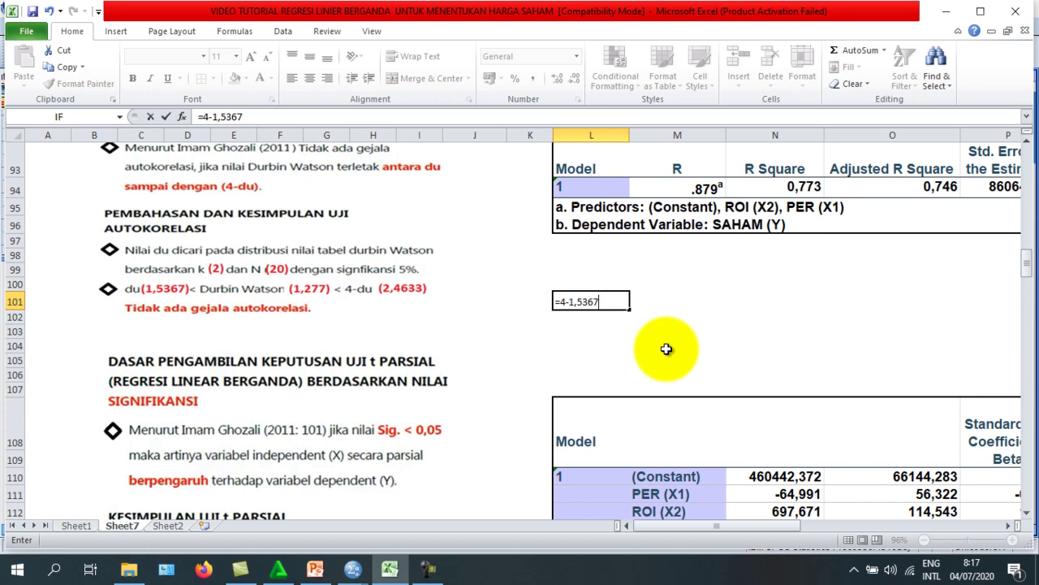
key(Return)
click(637, 376)
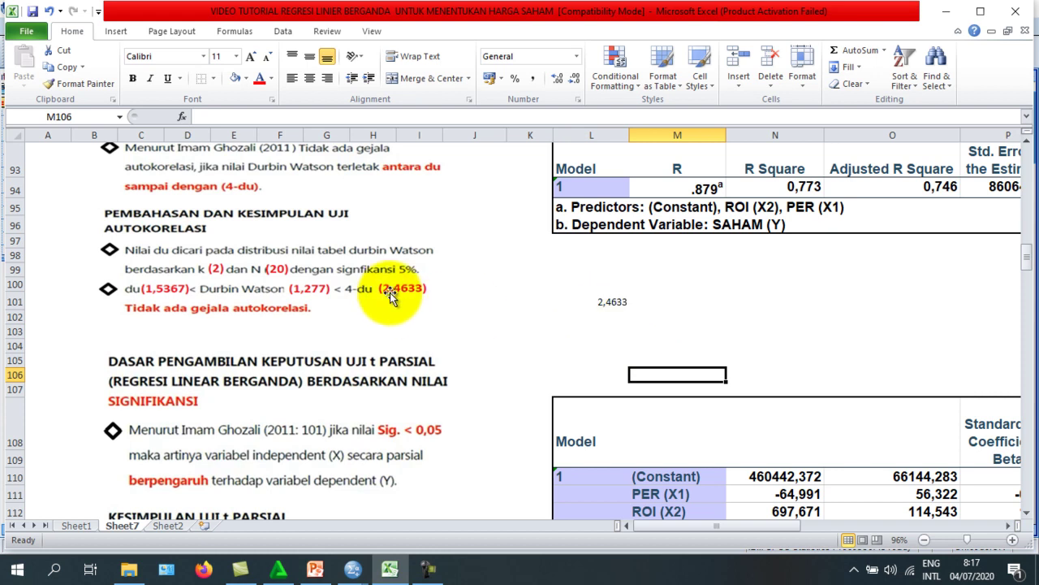
Make the calculated 4-du value in cell L101 bold and deselect the cell.
click(608, 302)
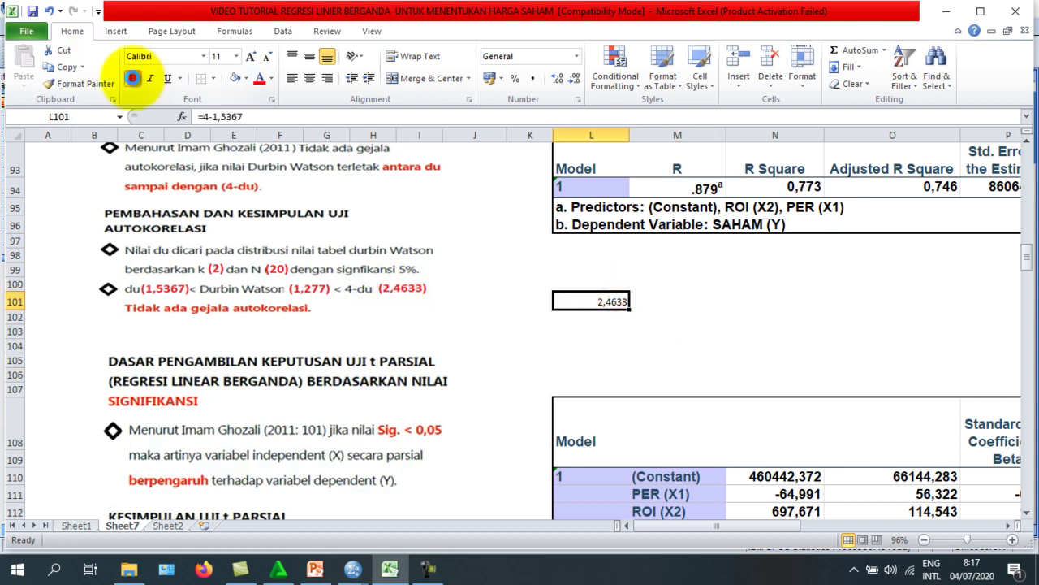
click(134, 79)
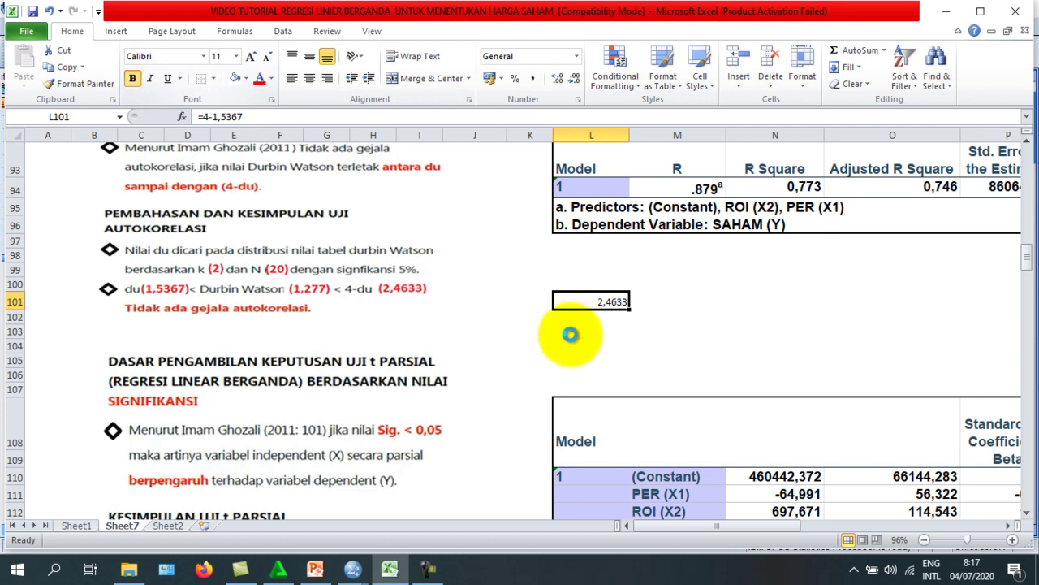
click(621, 327)
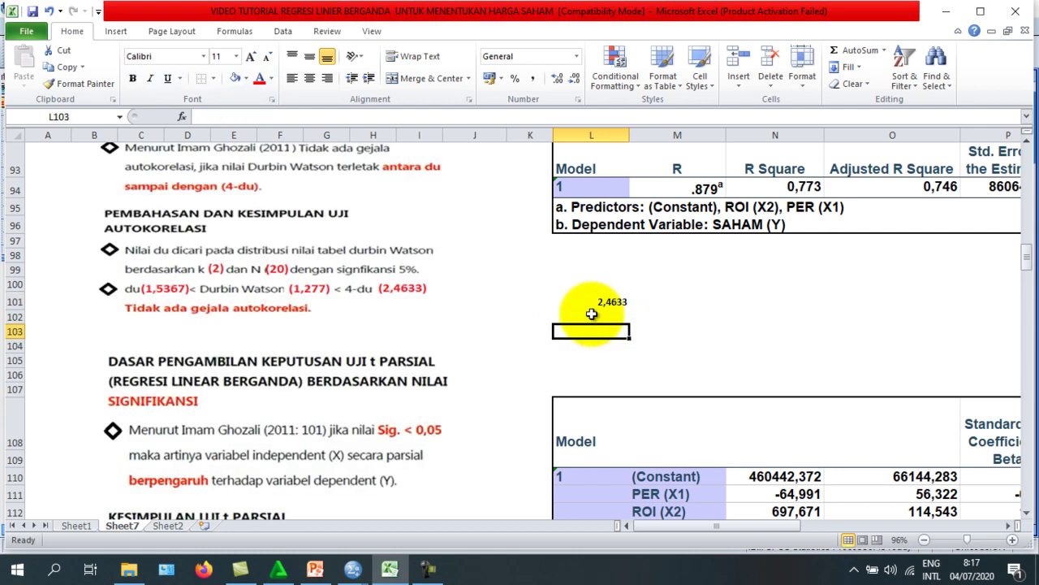
click(611, 317)
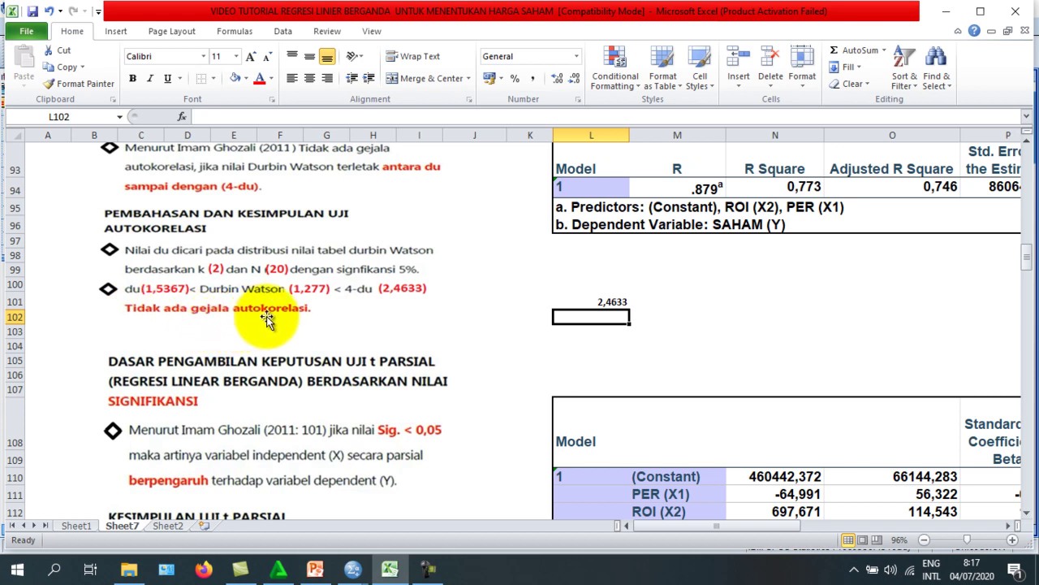
Review the Durbin-Watson autocorrelation and multicollinearity notes on Sheet7, continuing to the partial t-test decision rule.
scroll(313, 321, up, 2)
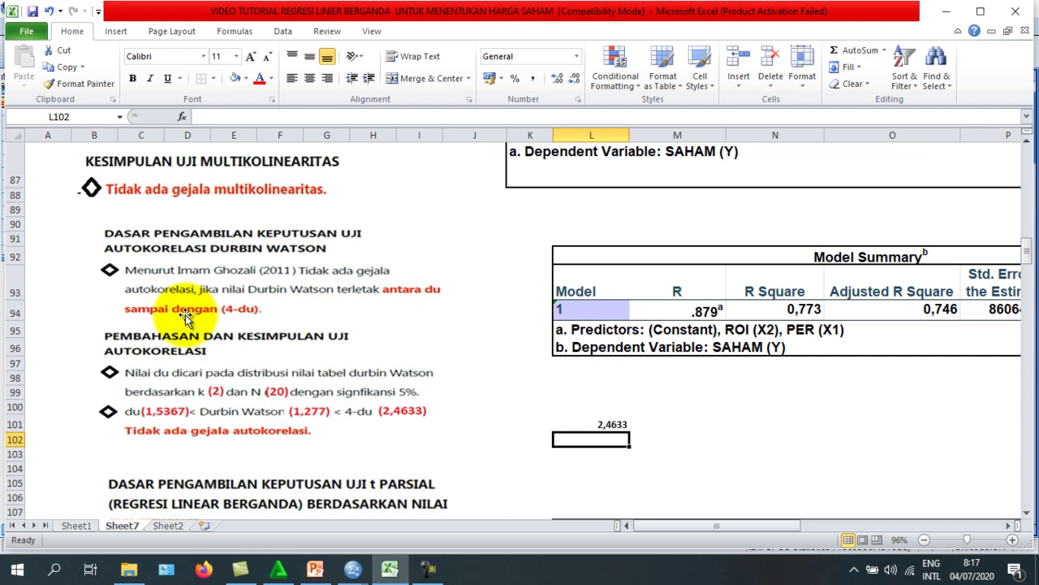
scroll(314, 349, down, 1)
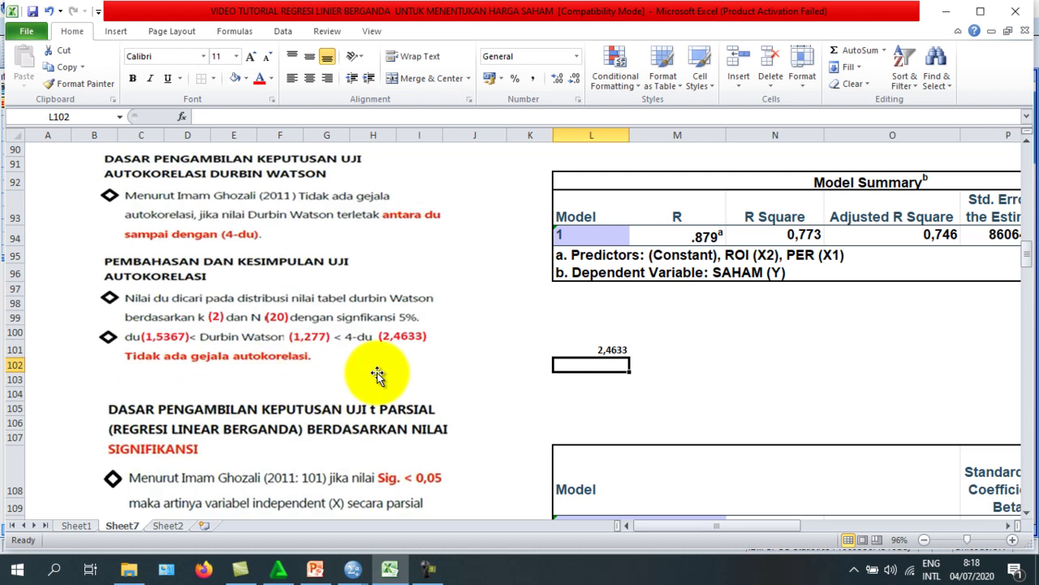
scroll(377, 374, up, 5)
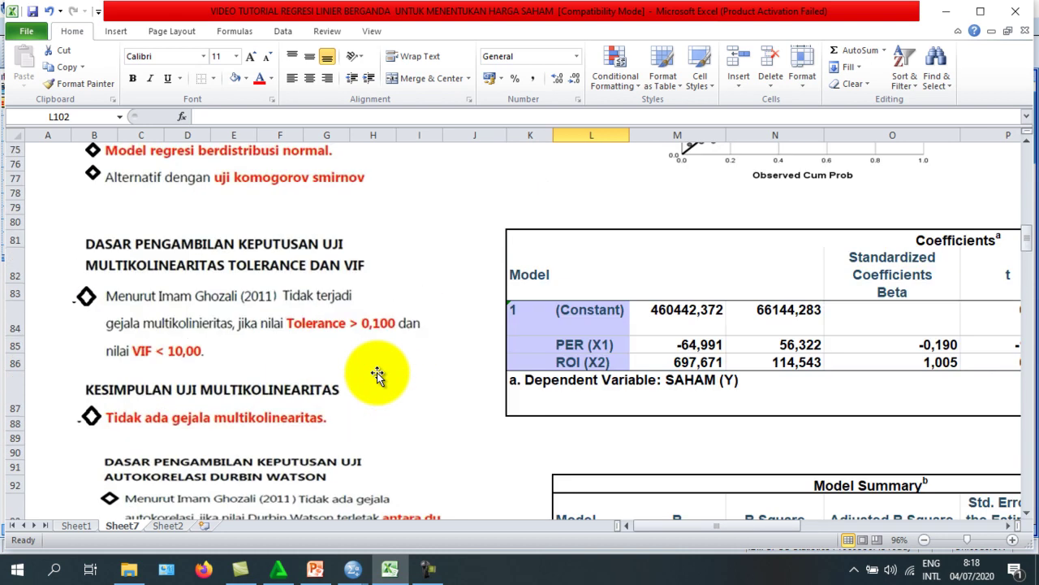
scroll(377, 373, up, 1)
scroll(377, 374, down, 6)
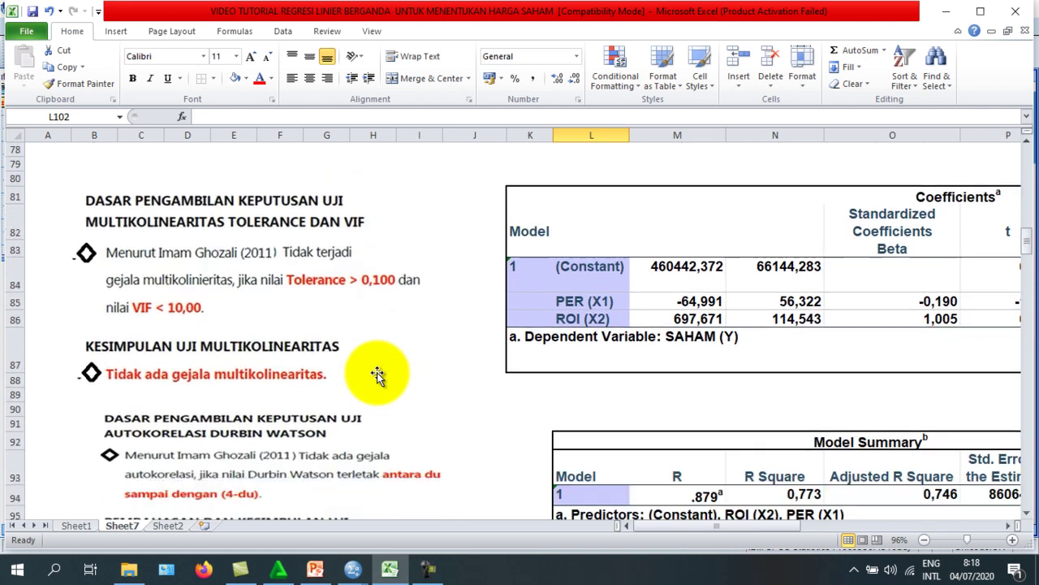
scroll(377, 372, up, 3)
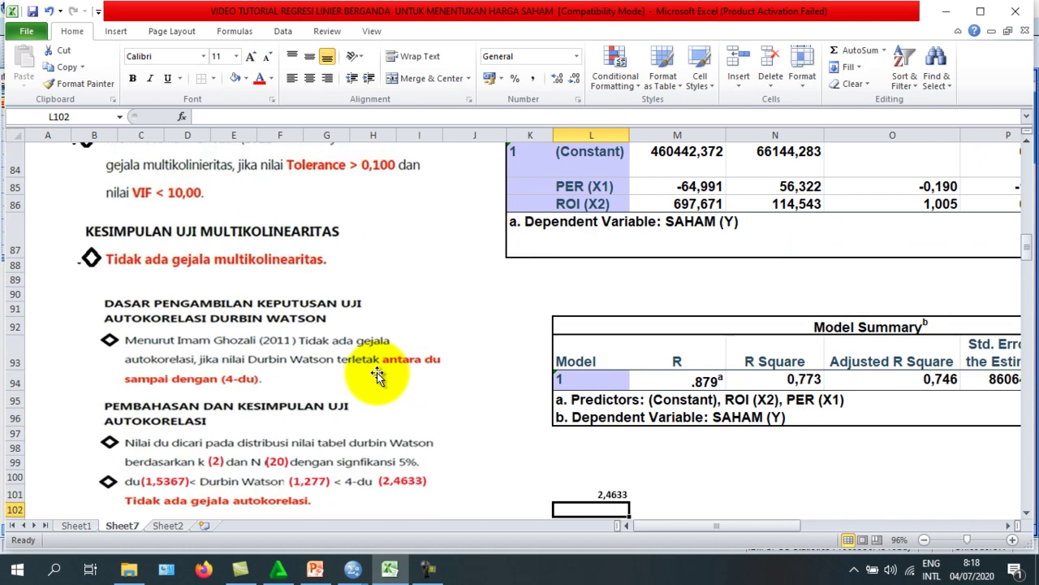
scroll(377, 372, down, 5)
scroll(377, 372, down, 2)
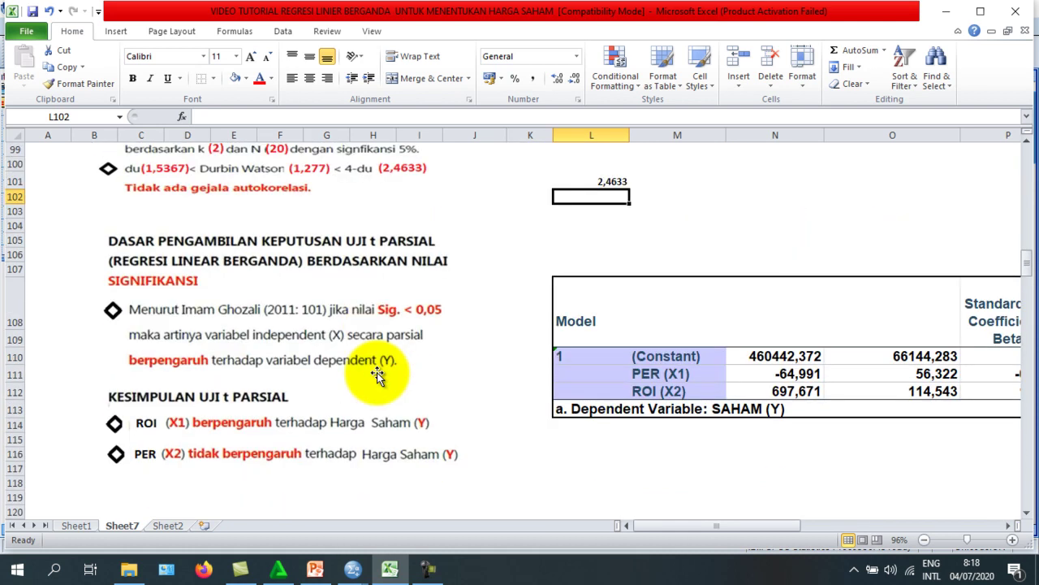
scroll(336, 364, up, 1)
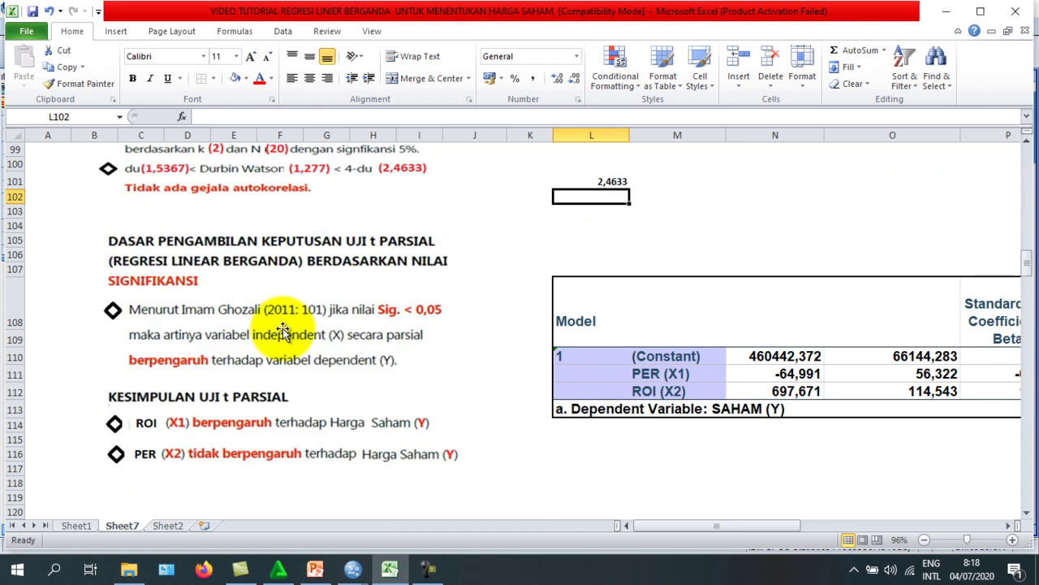
scroll(336, 364, up, 1)
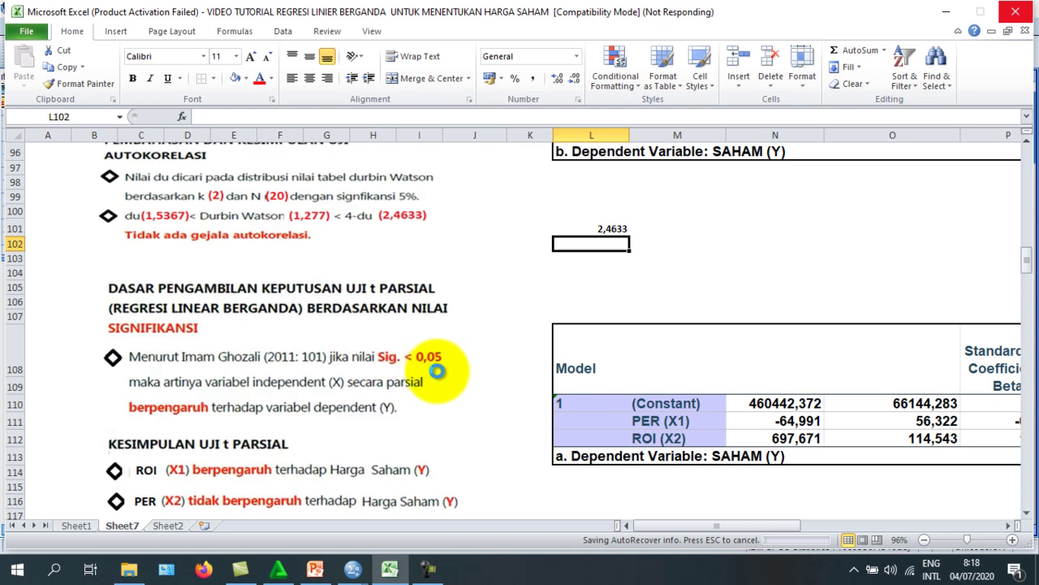
Compare the Sig. values of PER (X1) and ROI (X2) in the coefficients table with the Sig. < 0,05 rule.
click(494, 385)
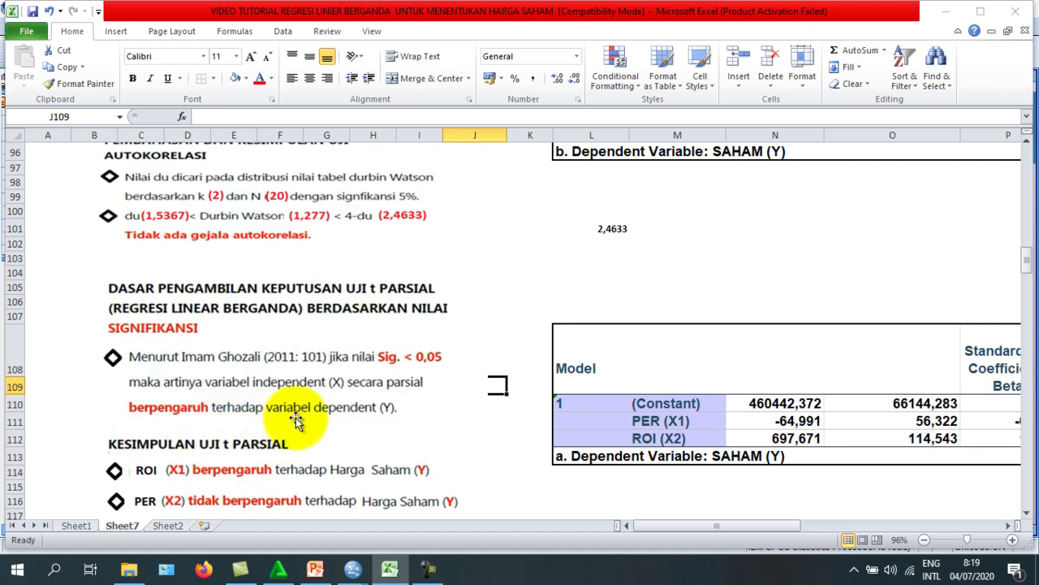
click(387, 404)
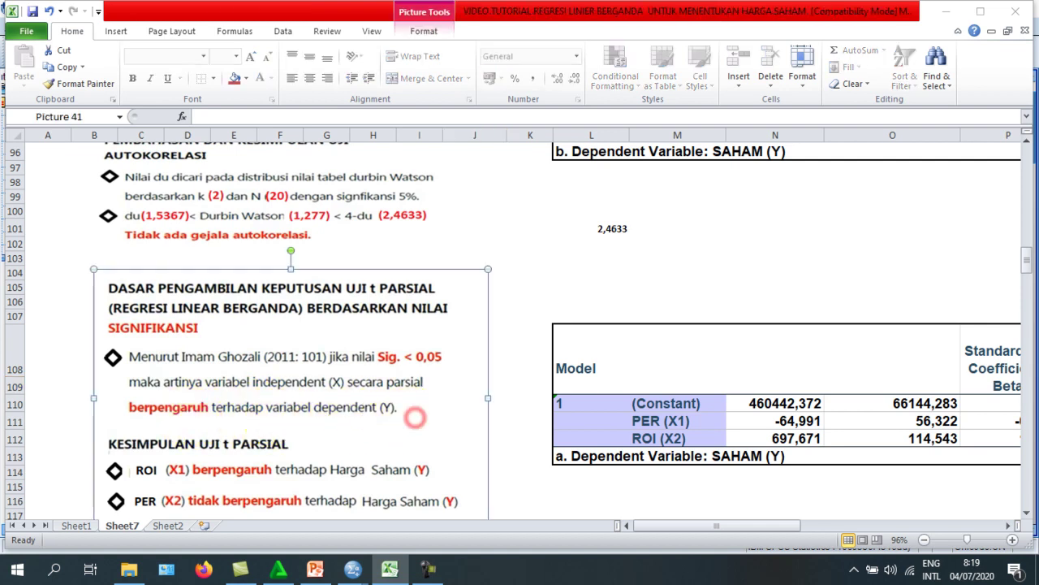
drag(674, 525, 801, 522)
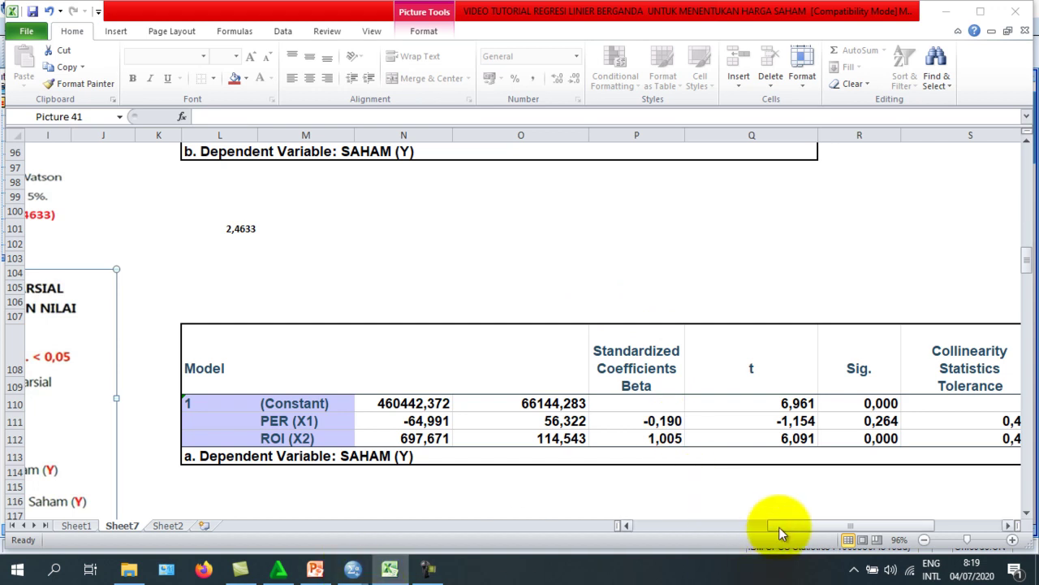
drag(787, 524, 814, 525)
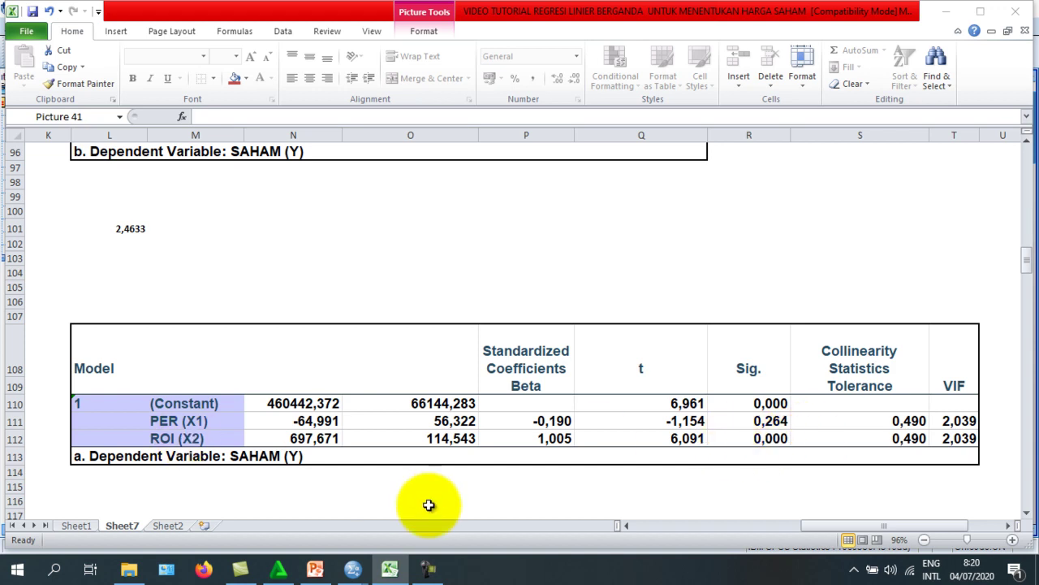
Read the partial t-test conclusions for ROI and PER and continue to the Analisis Korelasi Ganda (R) notes.
drag(796, 528, 634, 544)
scroll(263, 436, down, 1)
scroll(263, 436, down, 1)
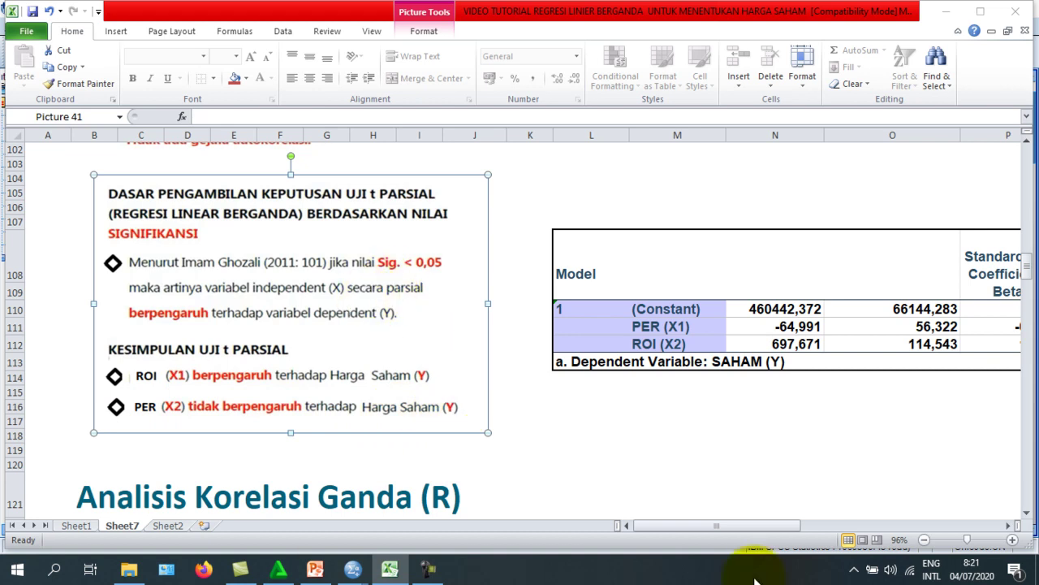
drag(689, 530, 643, 532)
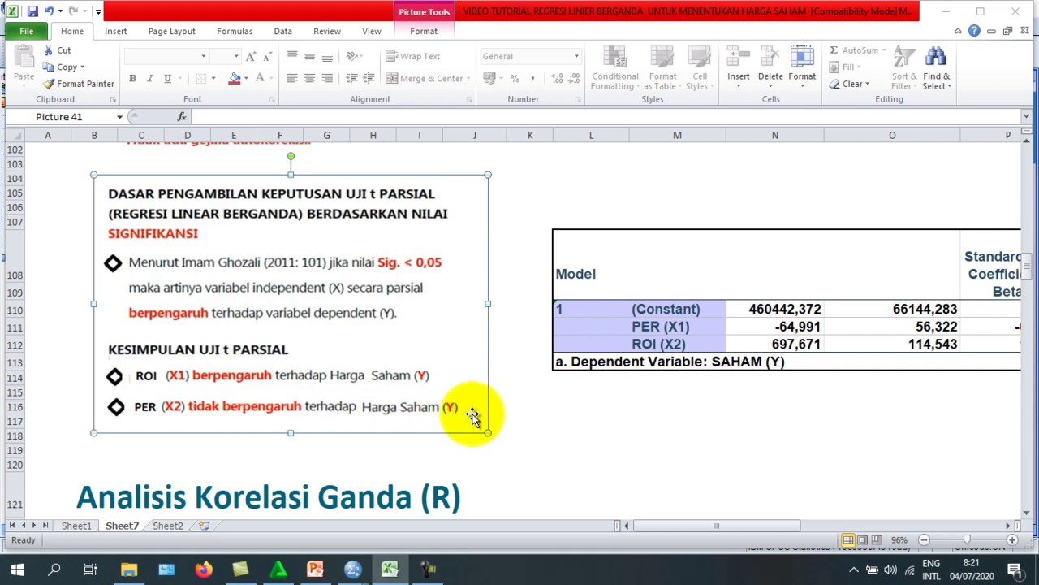
click(557, 419)
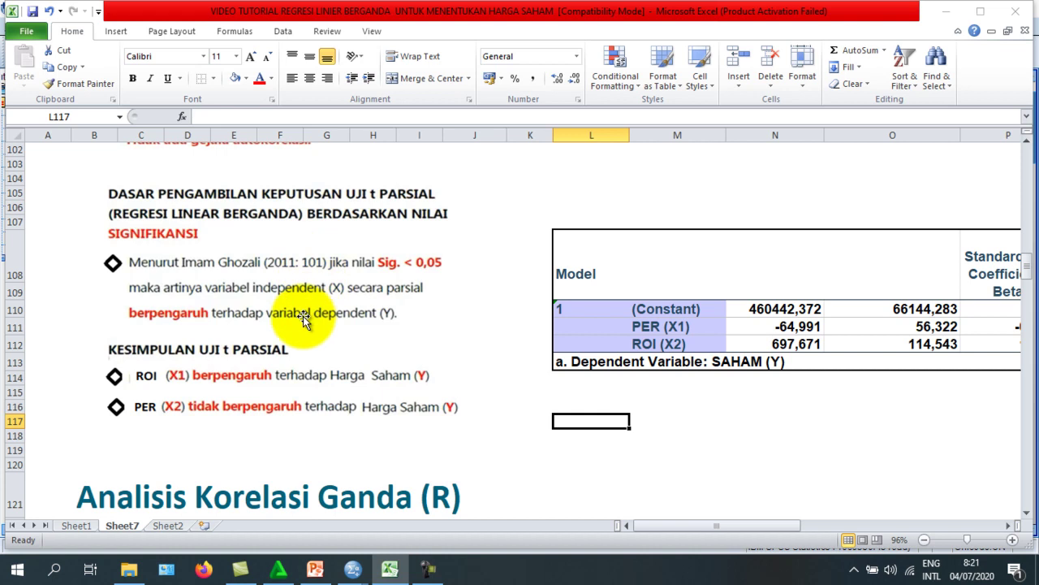
scroll(300, 321, down, 3)
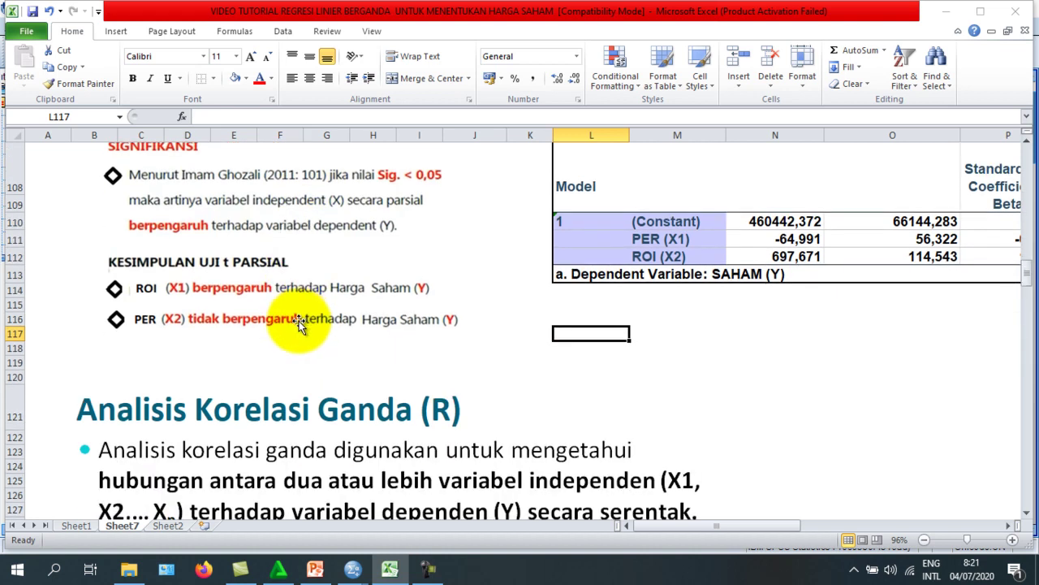
scroll(299, 322, down, 2)
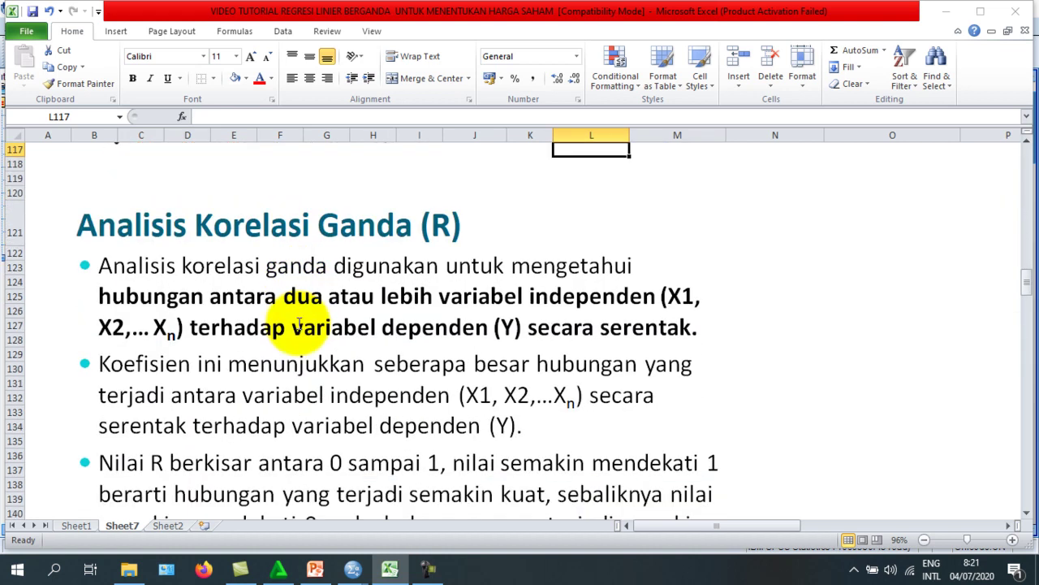